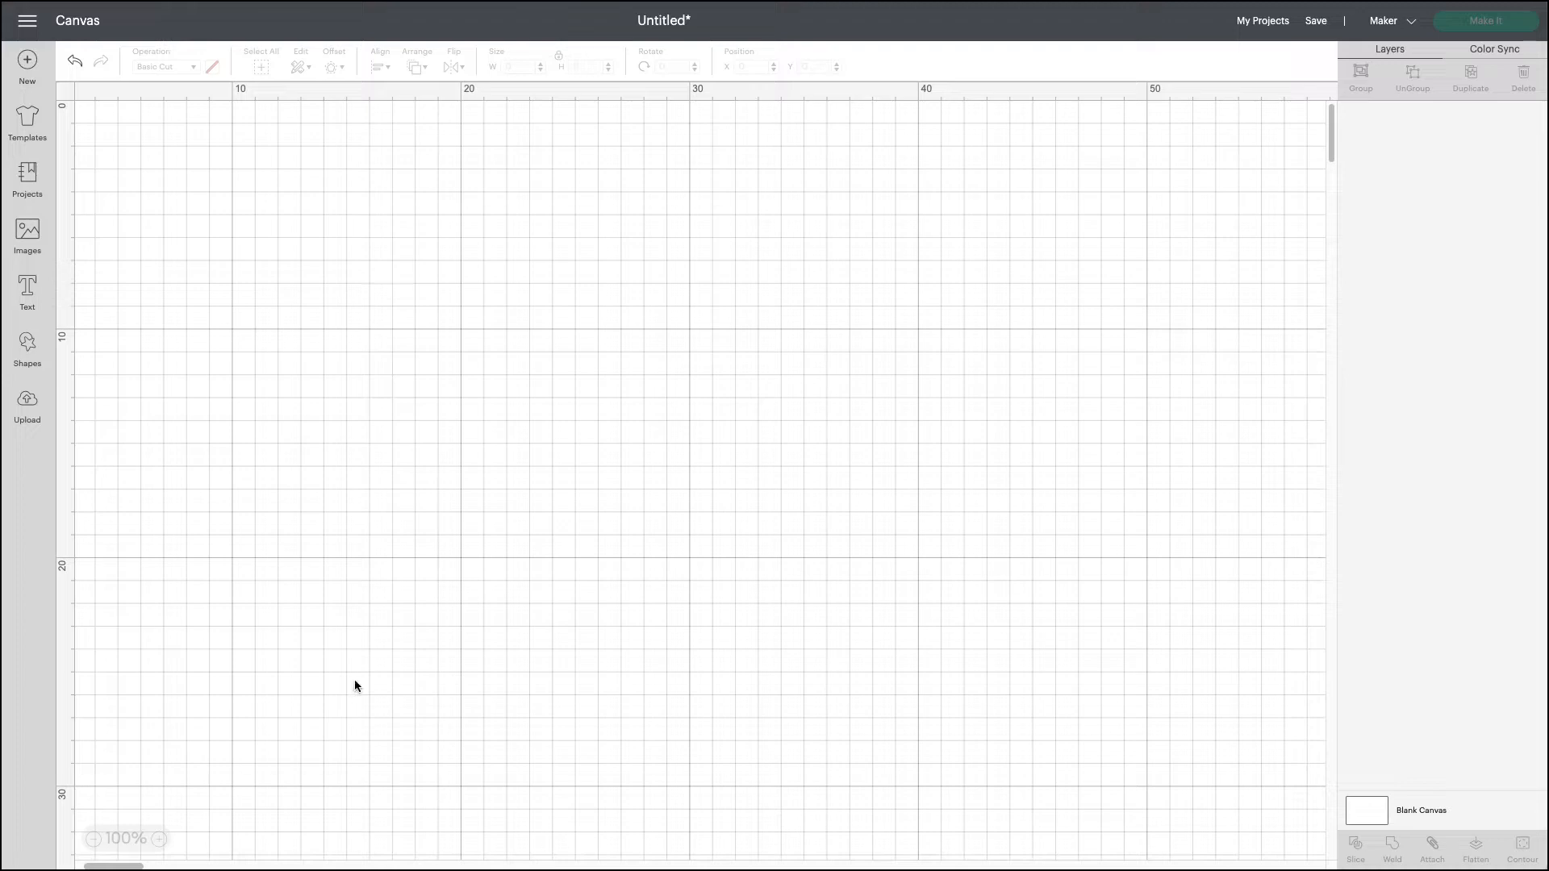
Add a score line shape and move it to the upper middle of the canvas
click(27, 348)
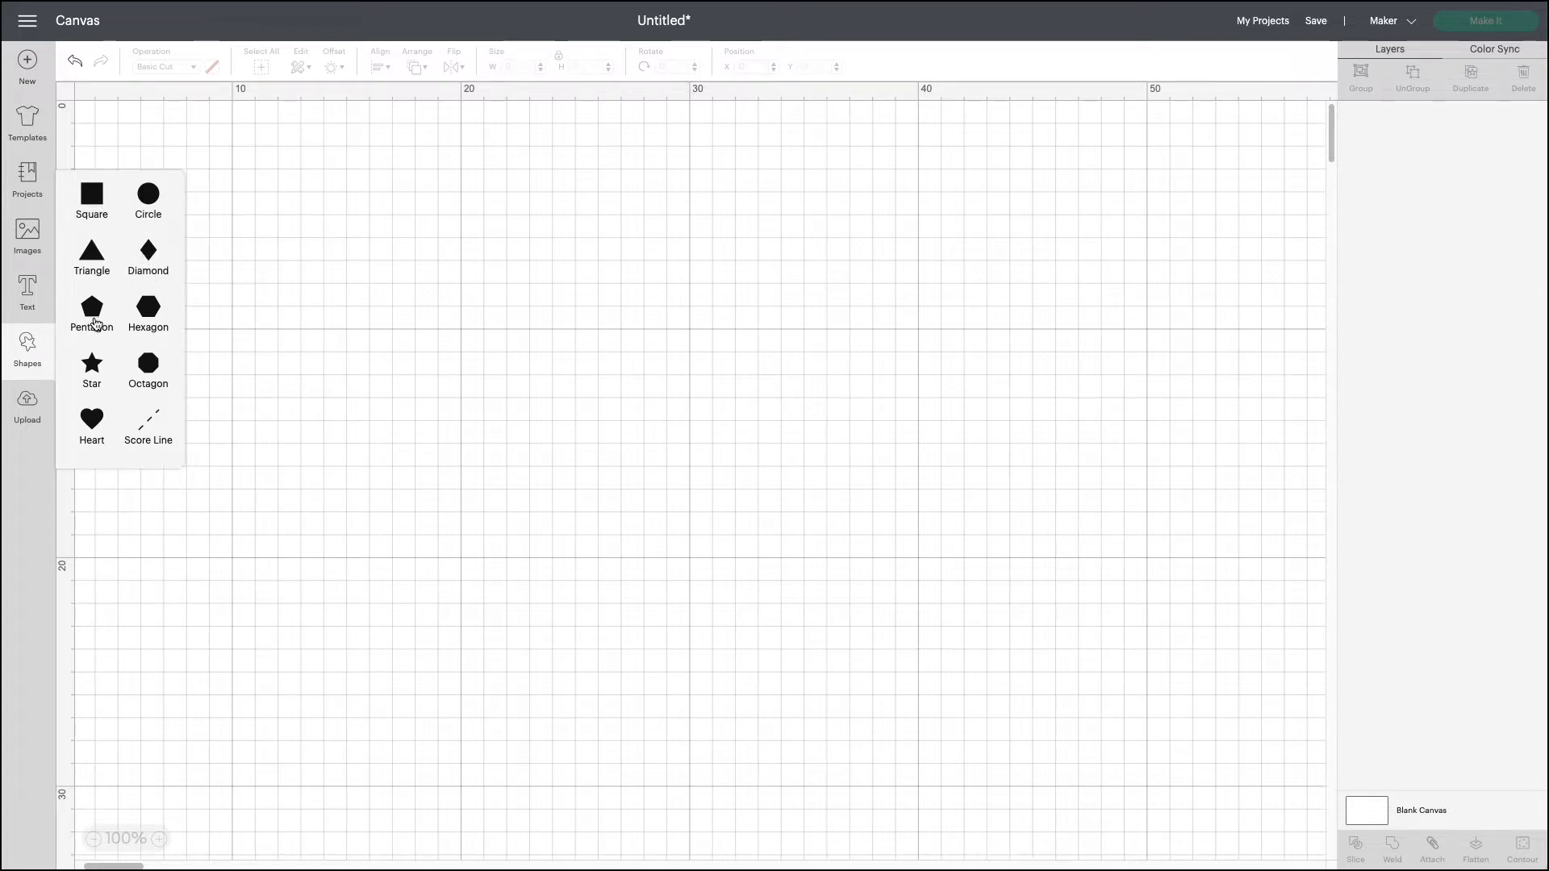
click(143, 435)
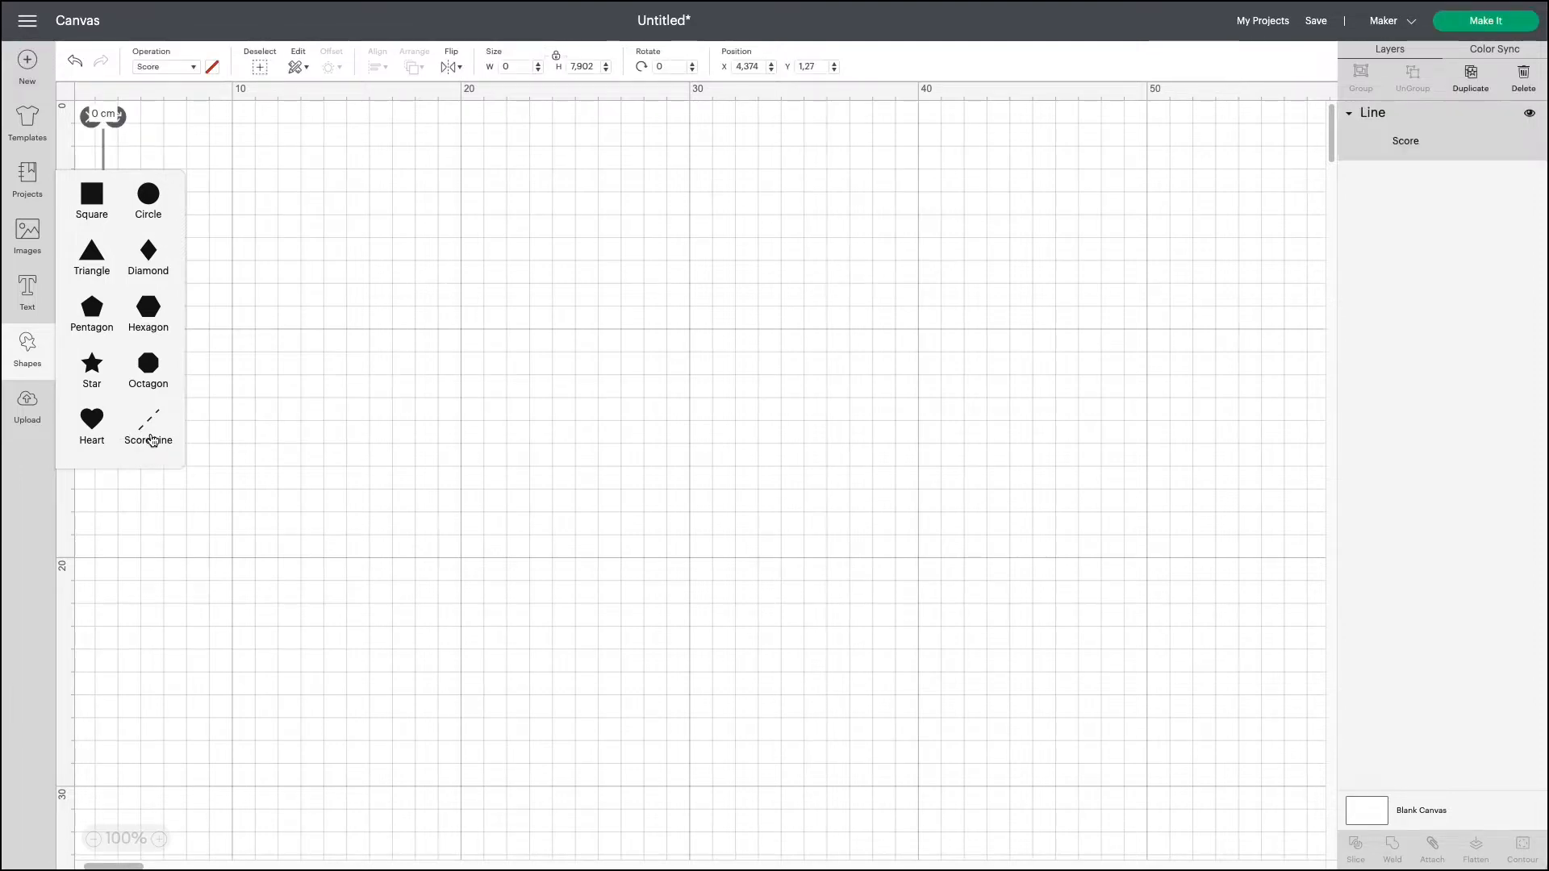
drag(119, 150, 634, 272)
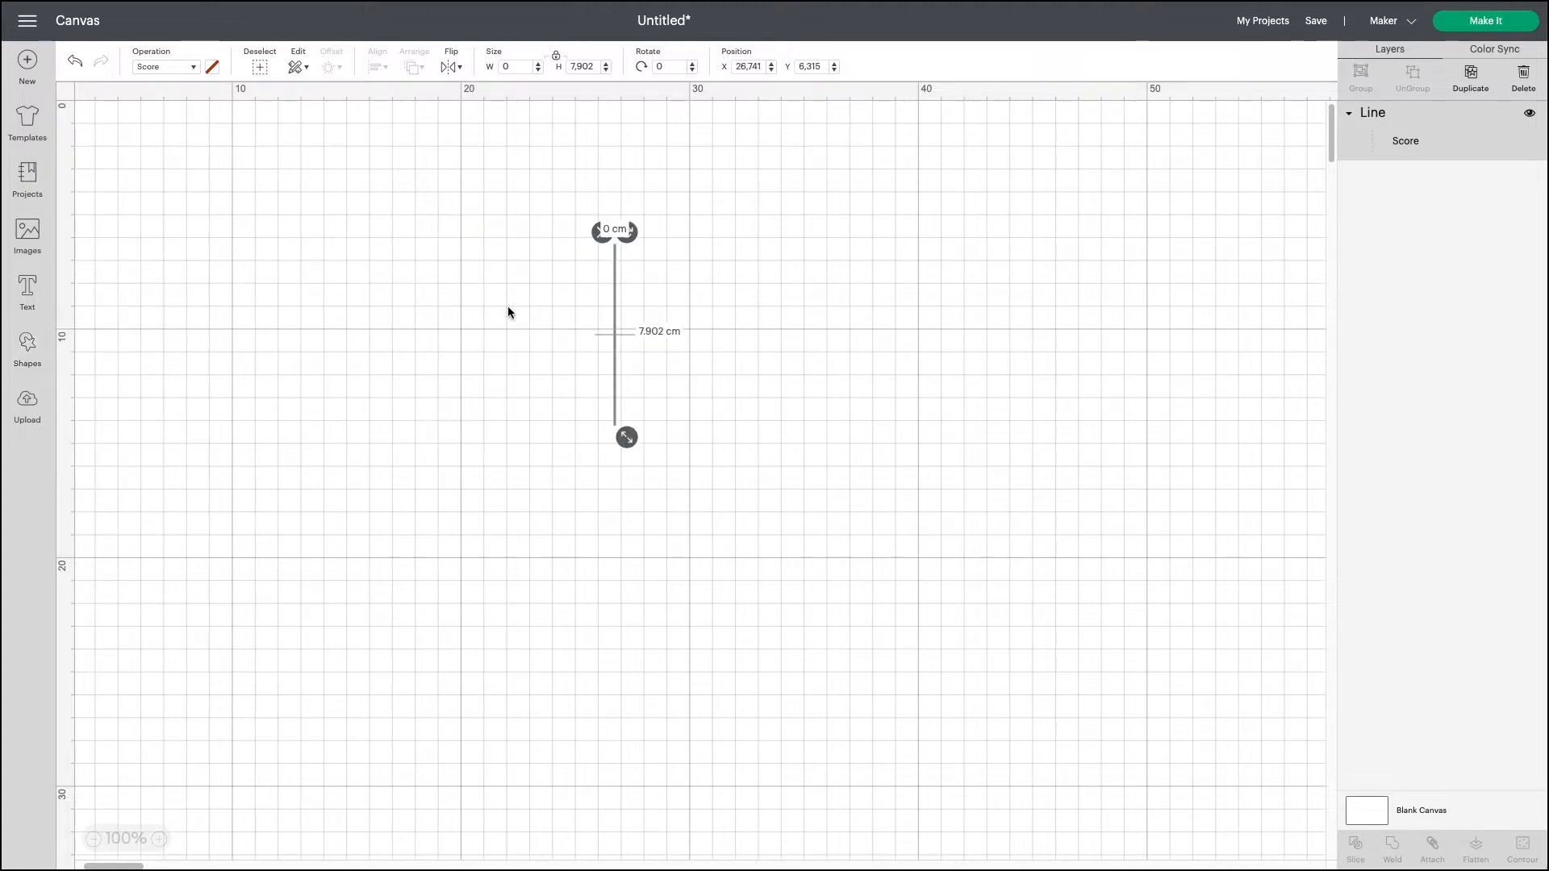
click(440, 339)
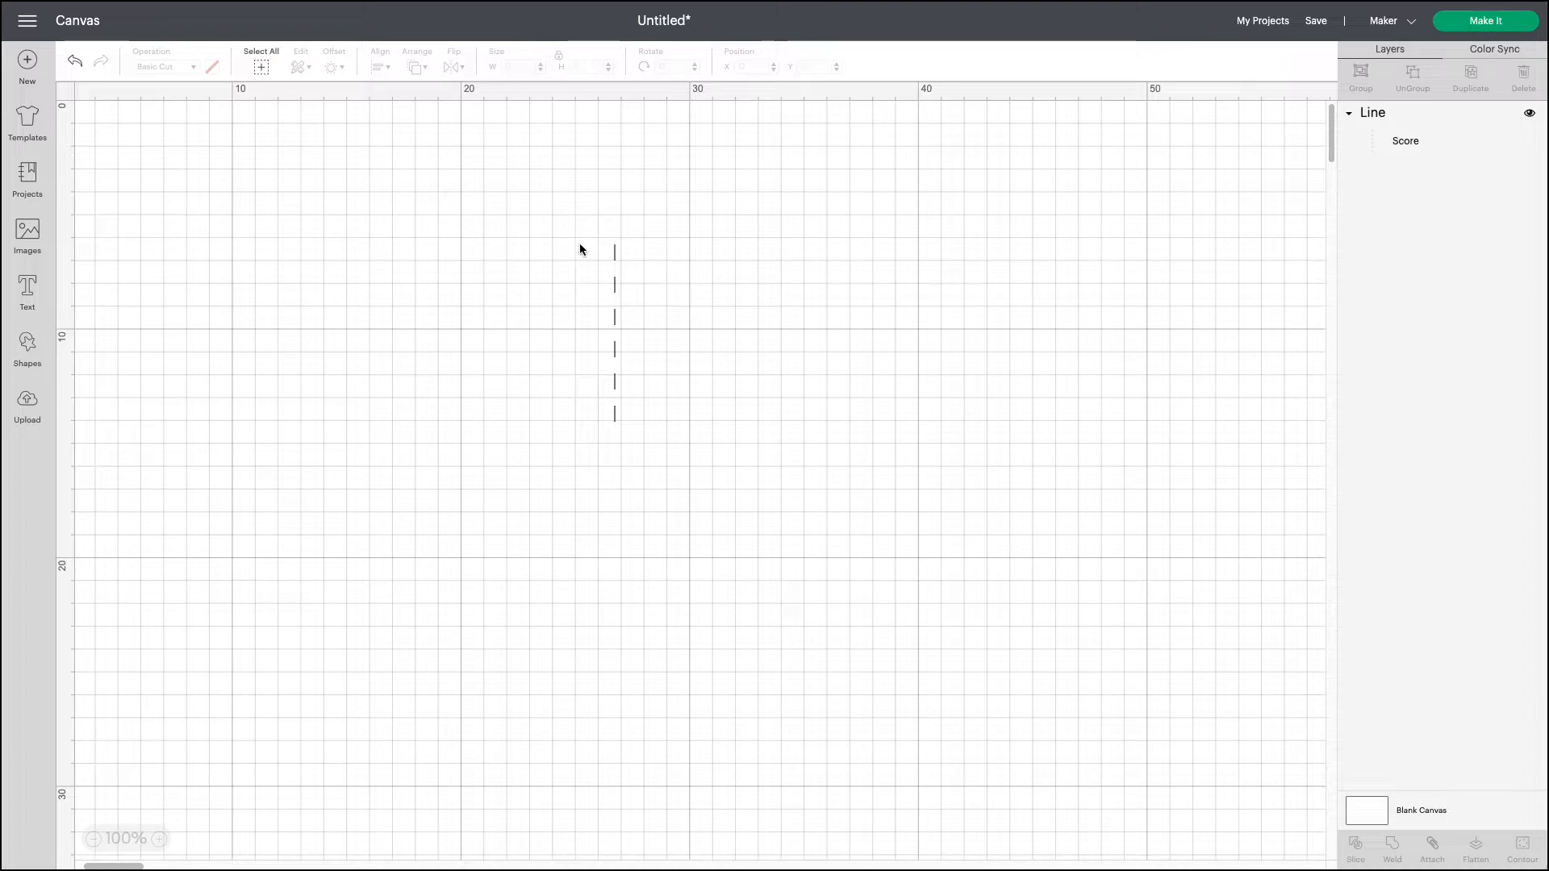
mouse_move(619, 291)
mouse_down()
mouse_move(479, 311)
mouse_move(622, 314)
mouse_up()
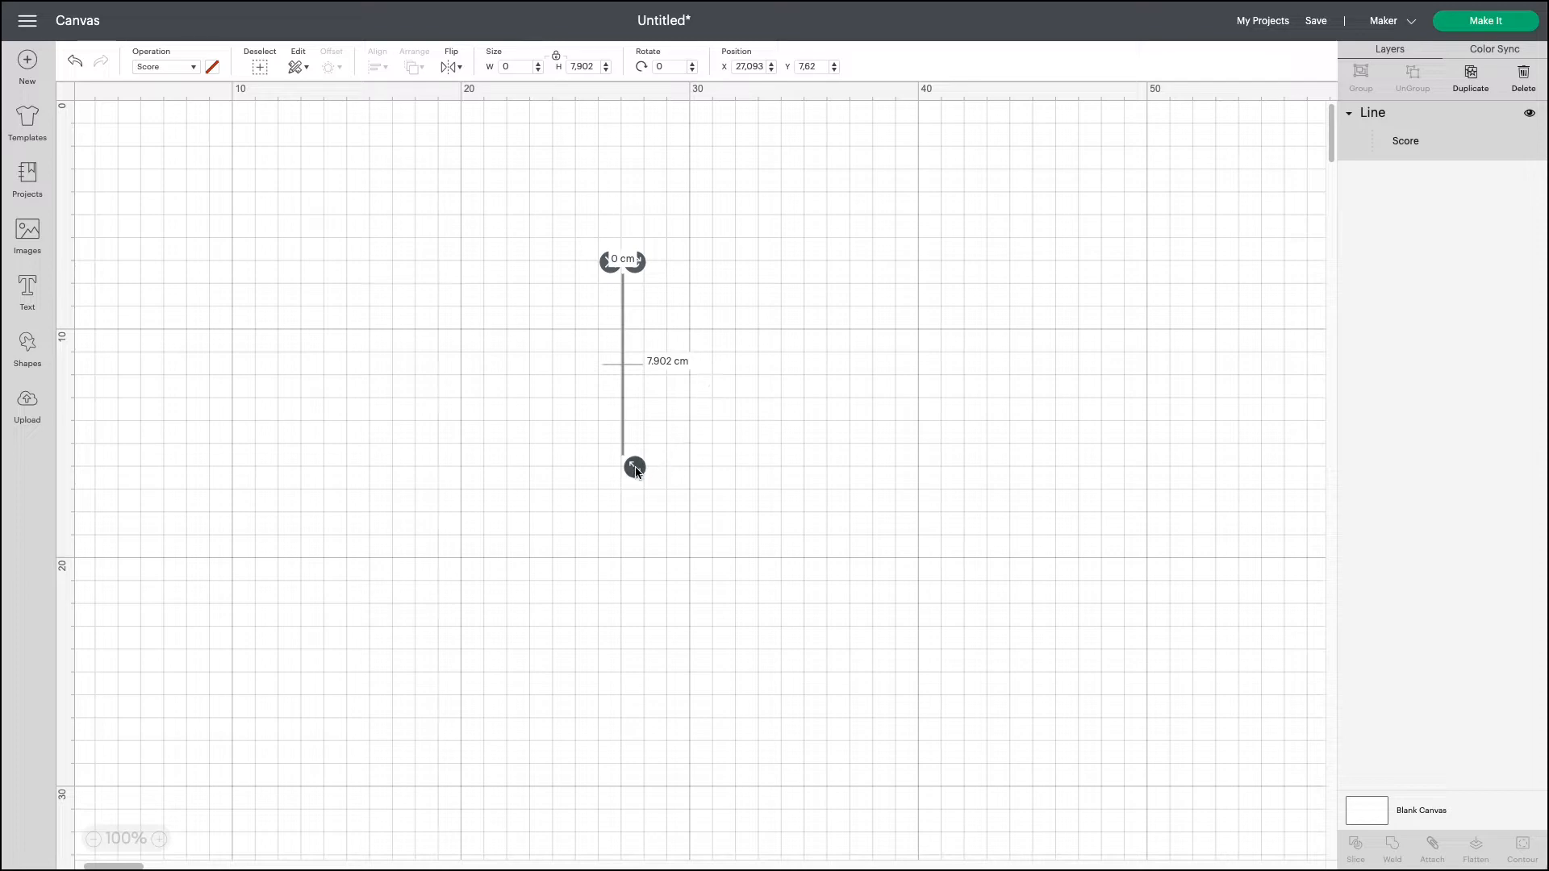
Try resizing the score line freehand and set its height to 10 cm
drag(635, 470, 650, 392)
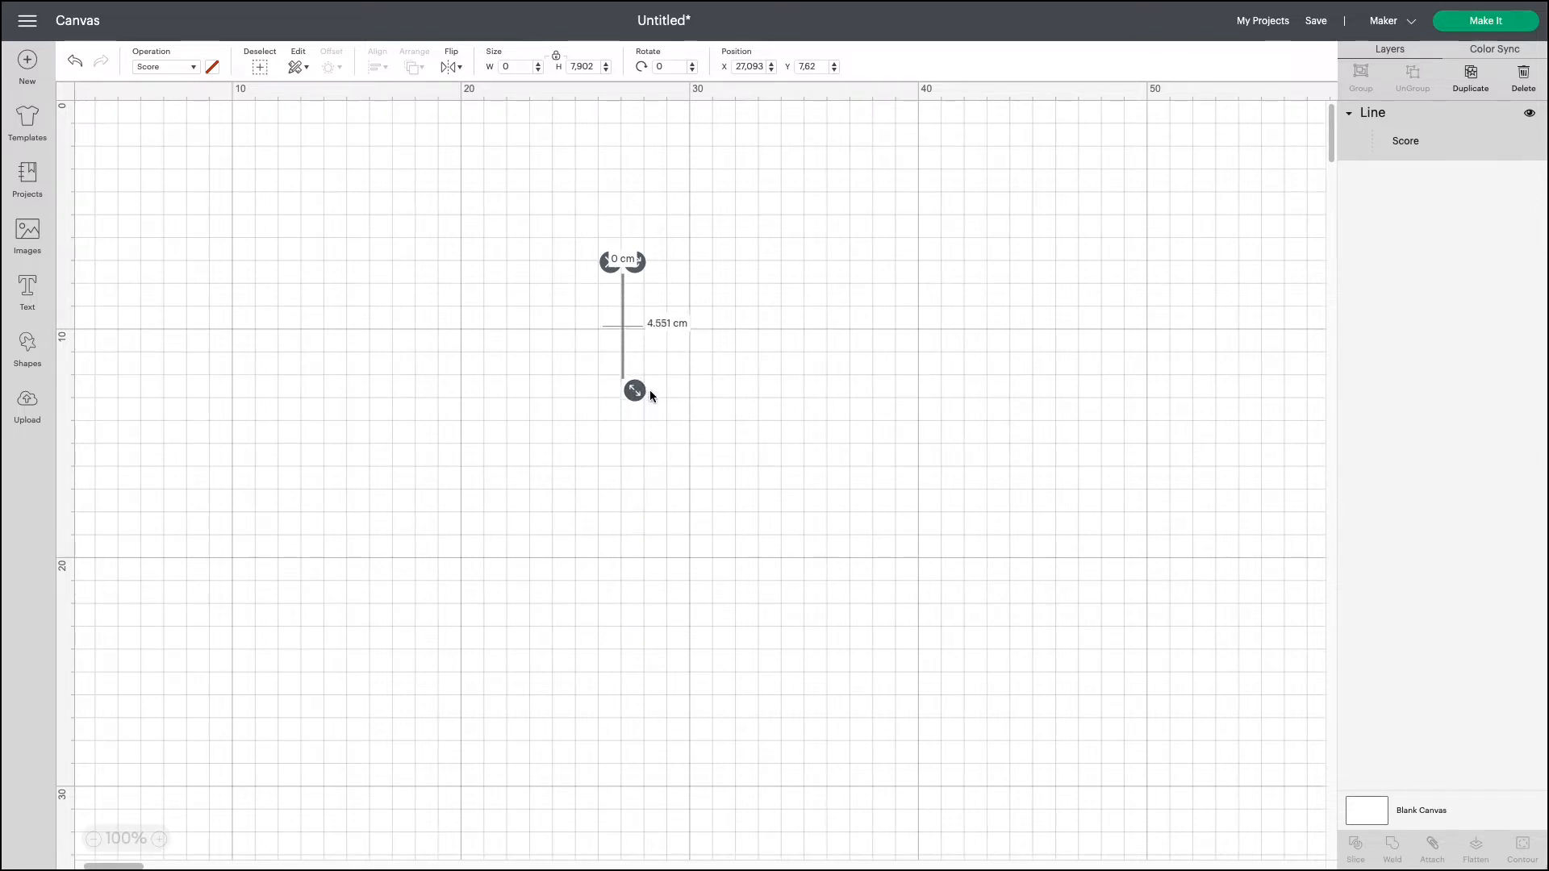
click(577, 67)
text(10)
key(Return)
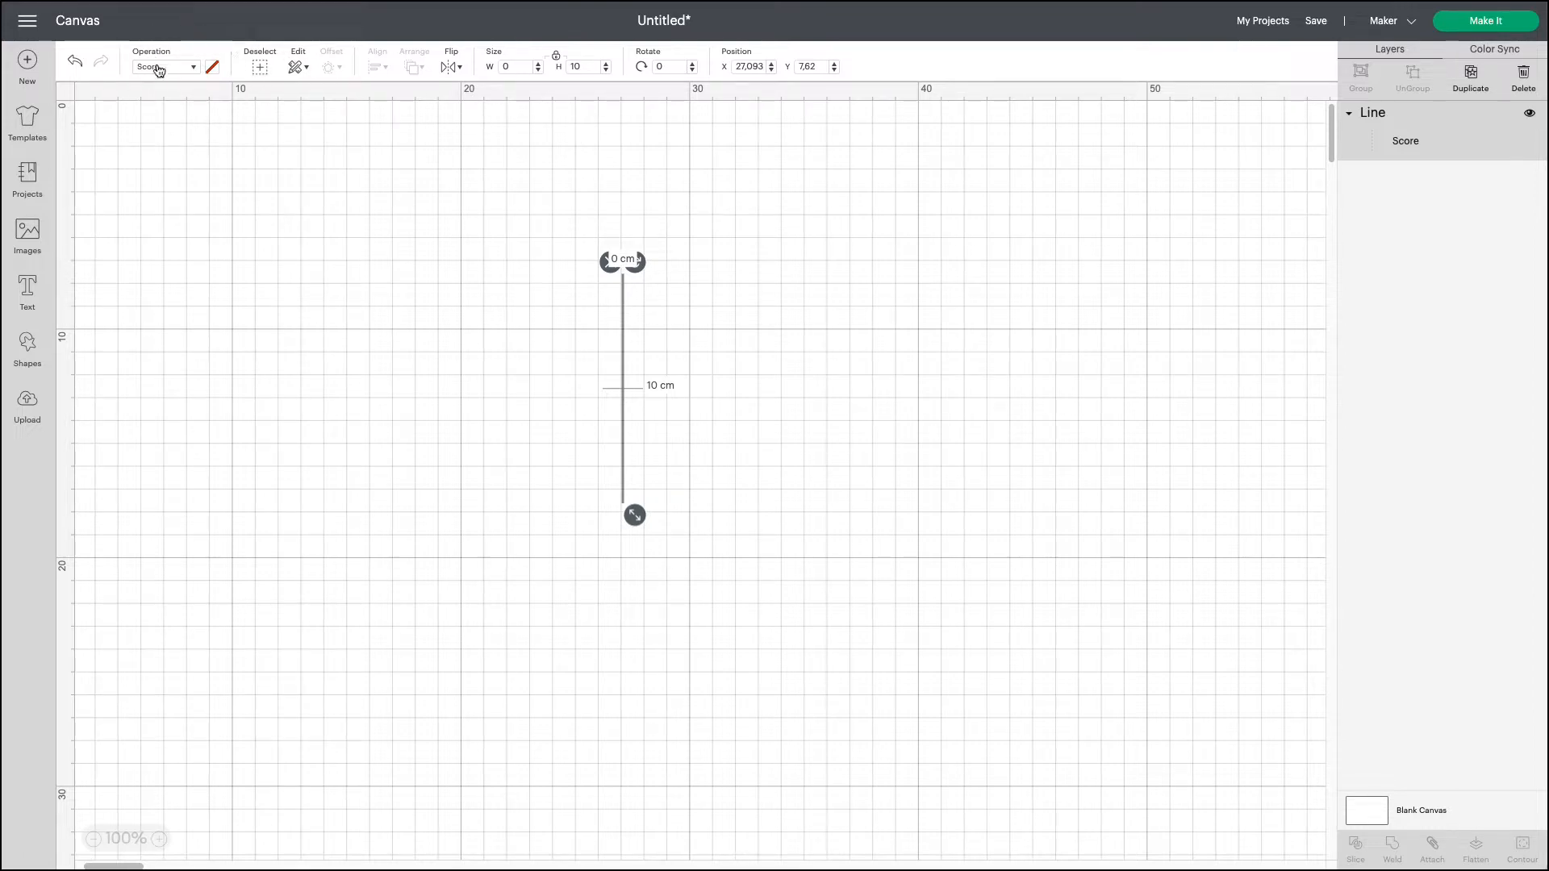
Change the line's operation from Score to Basic Cut
click(194, 70)
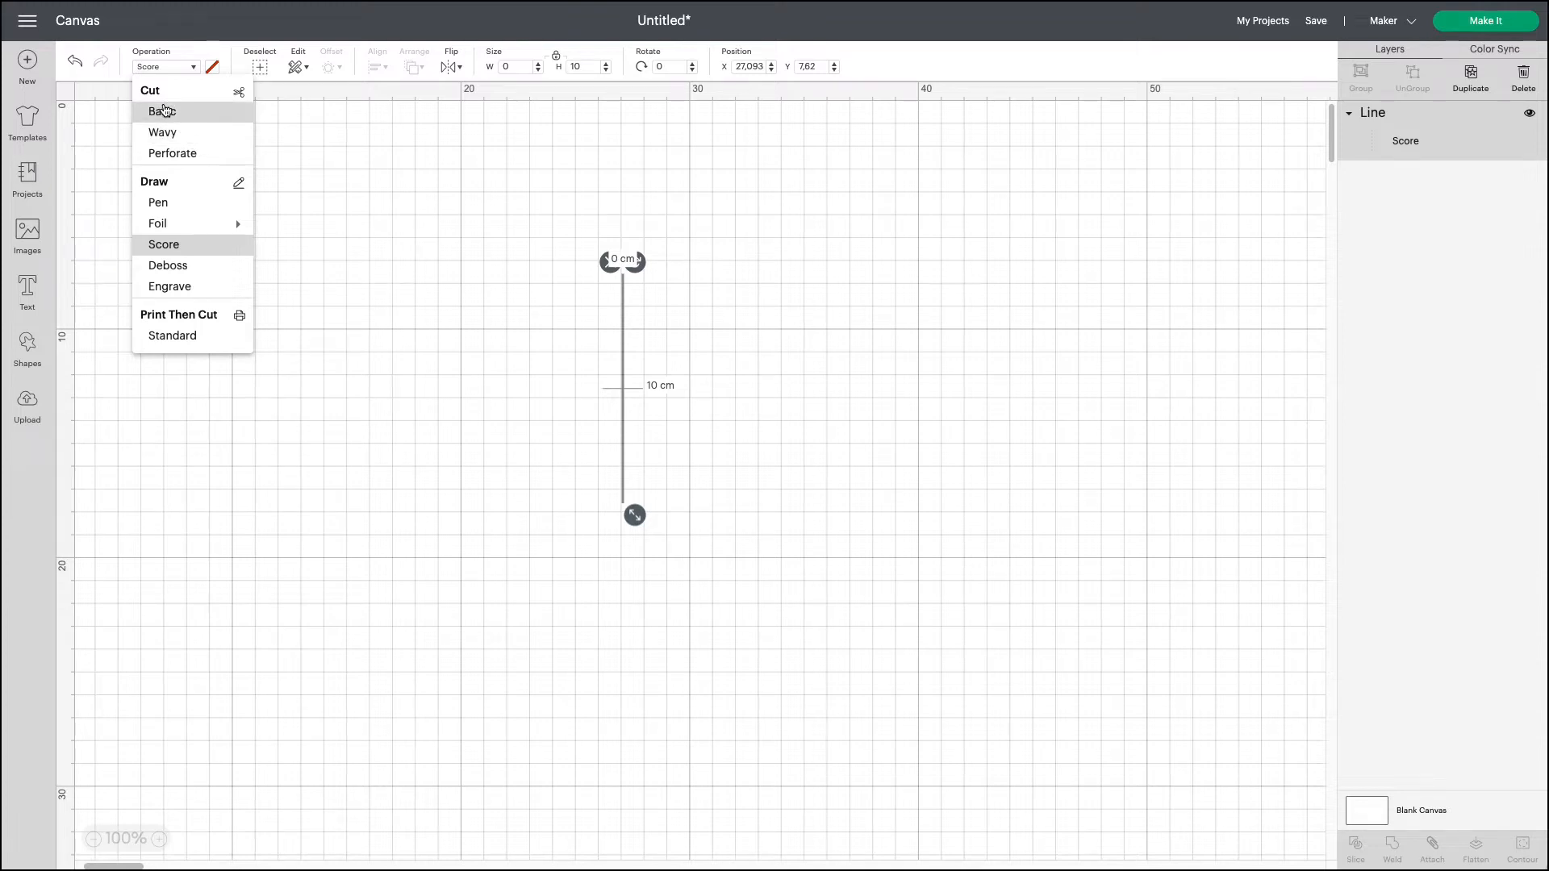
click(163, 111)
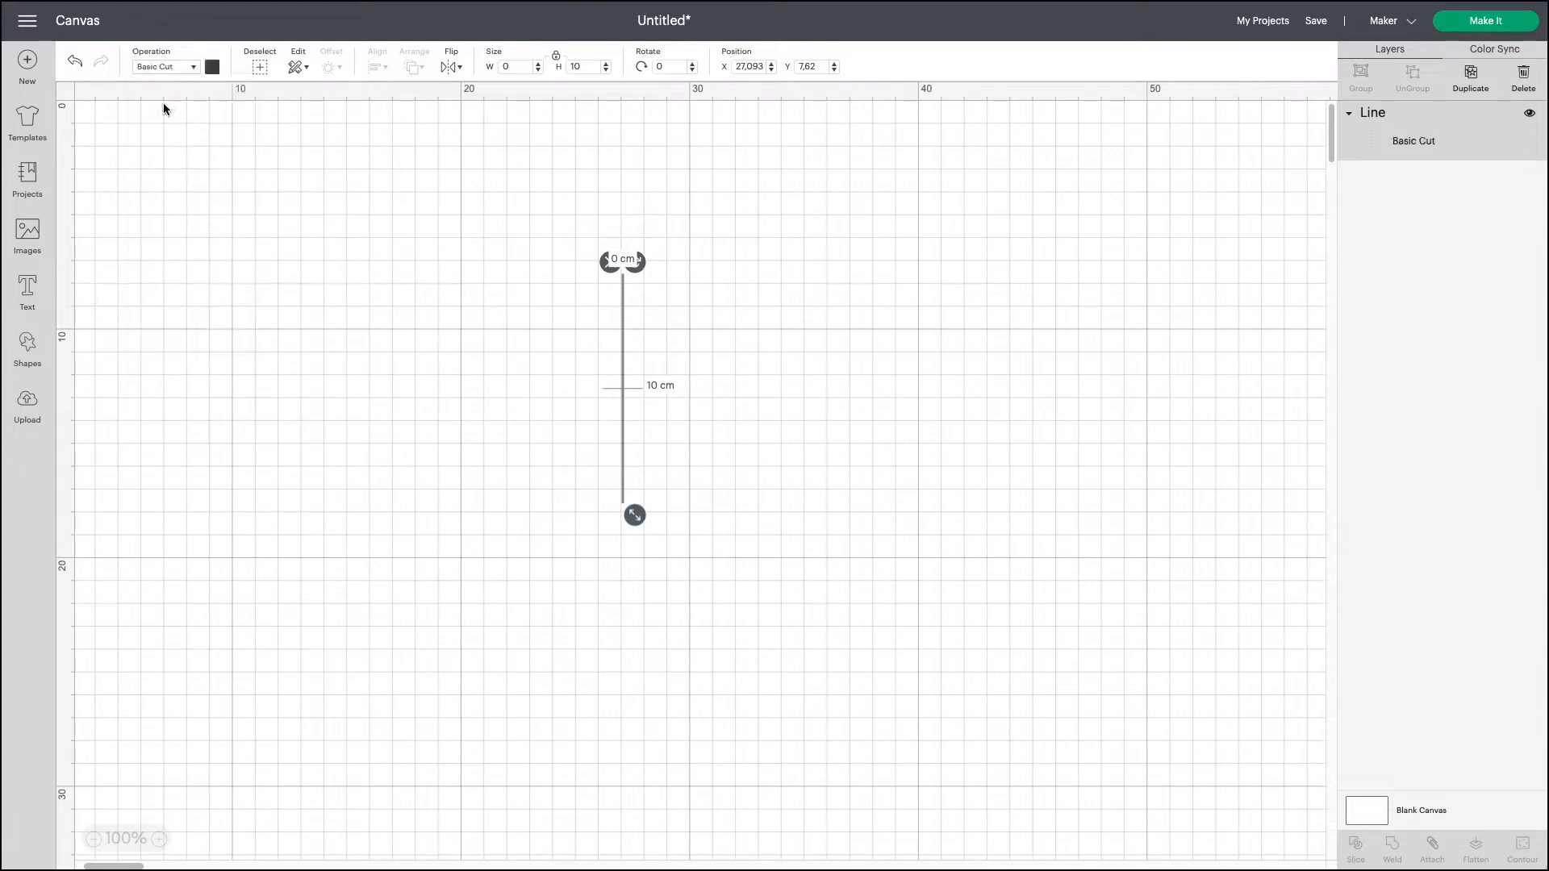
click(872, 373)
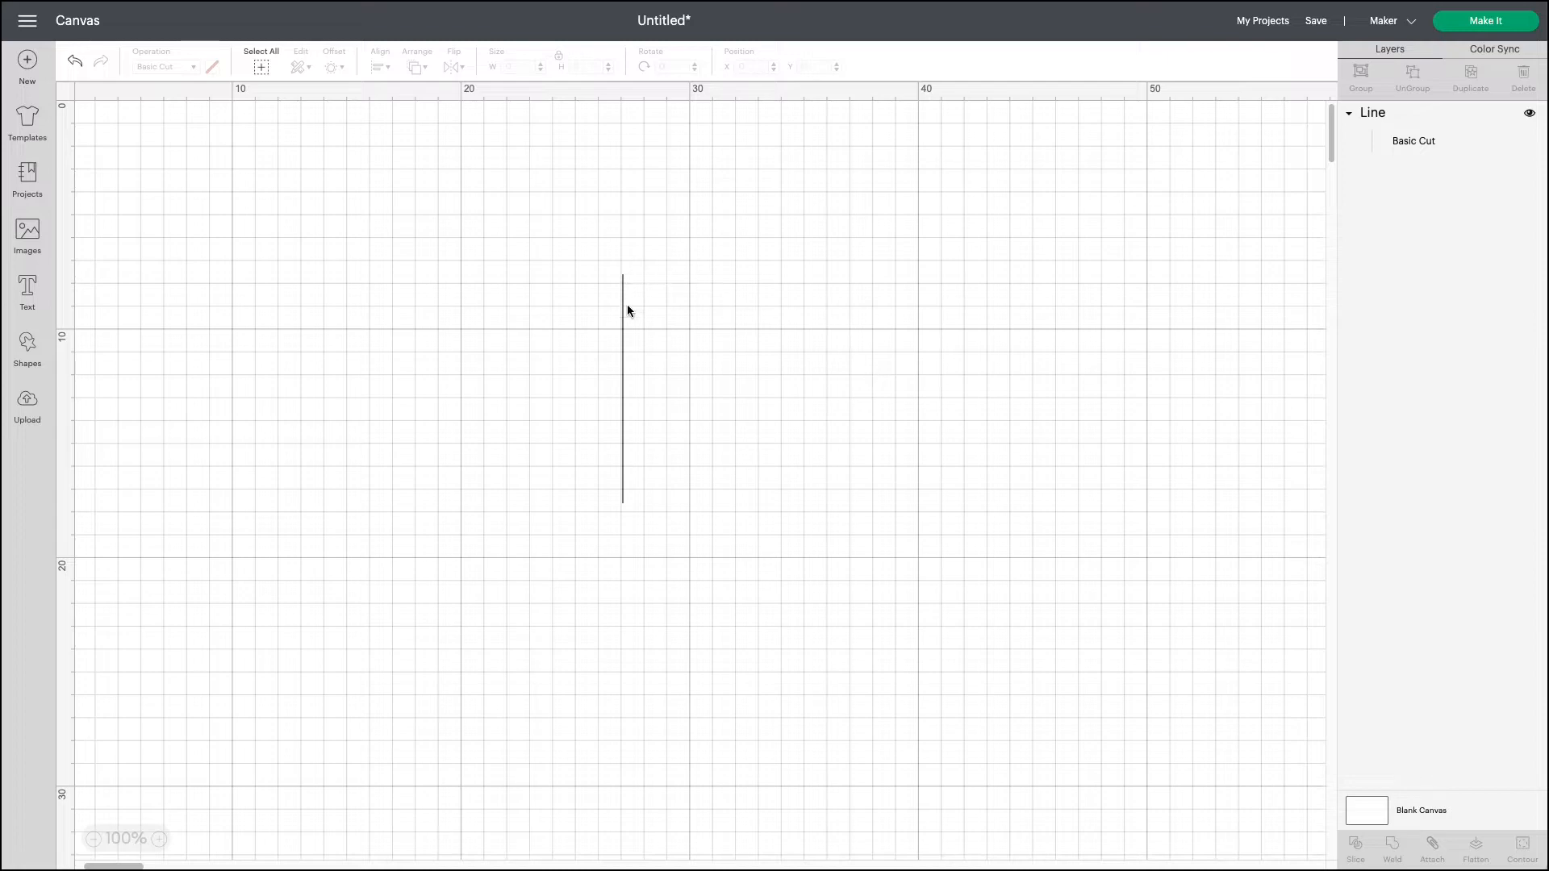
Move the 10 cm cut line slightly, reselect it and delete it from the canvas
drag(623, 390, 574, 374)
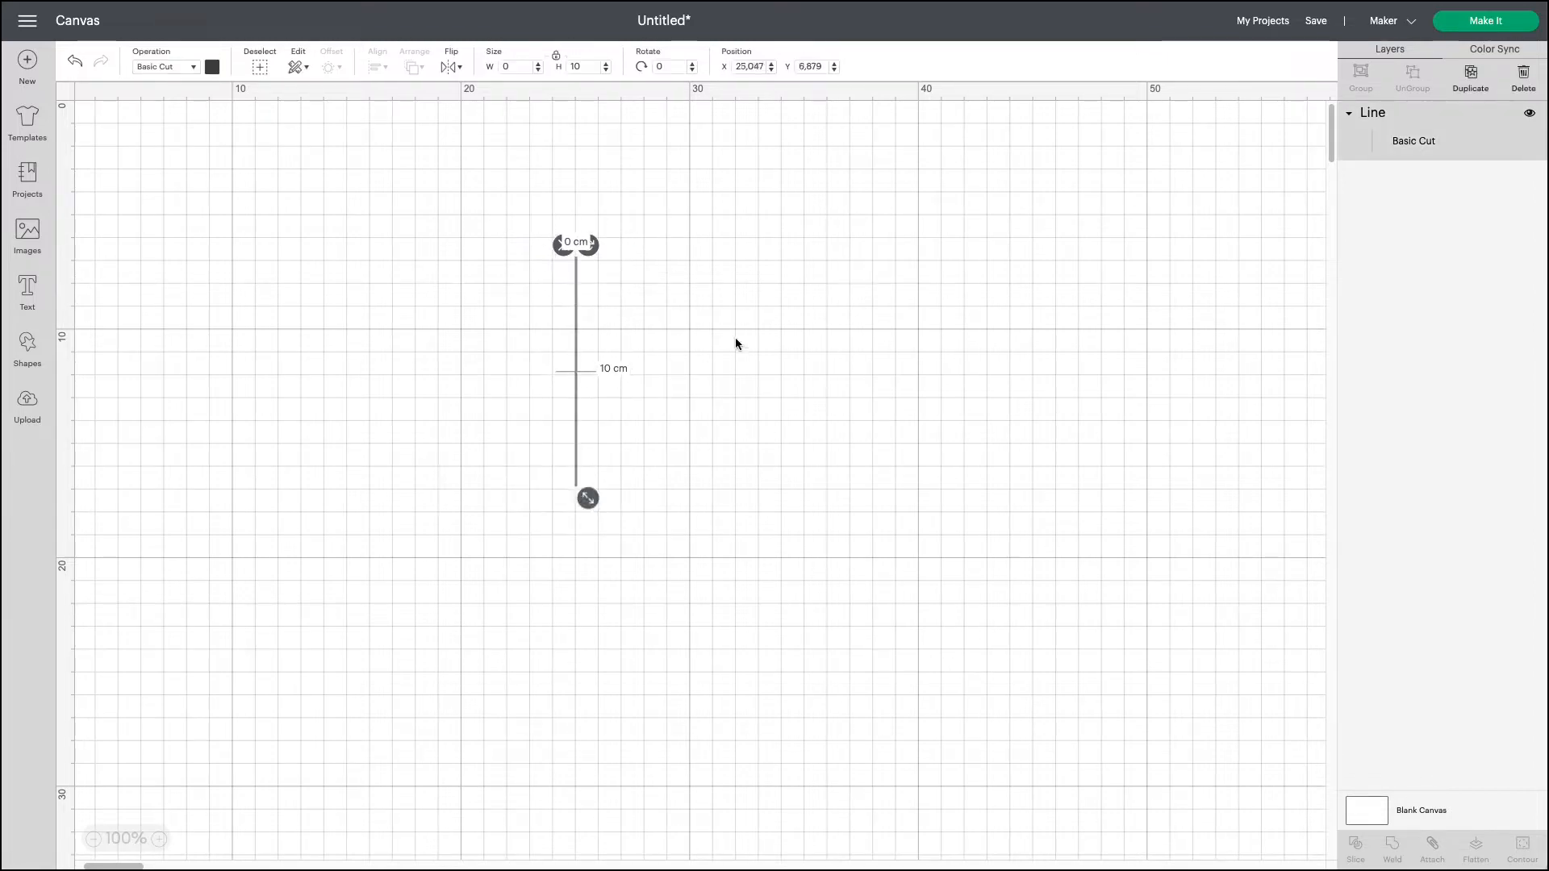
click(779, 326)
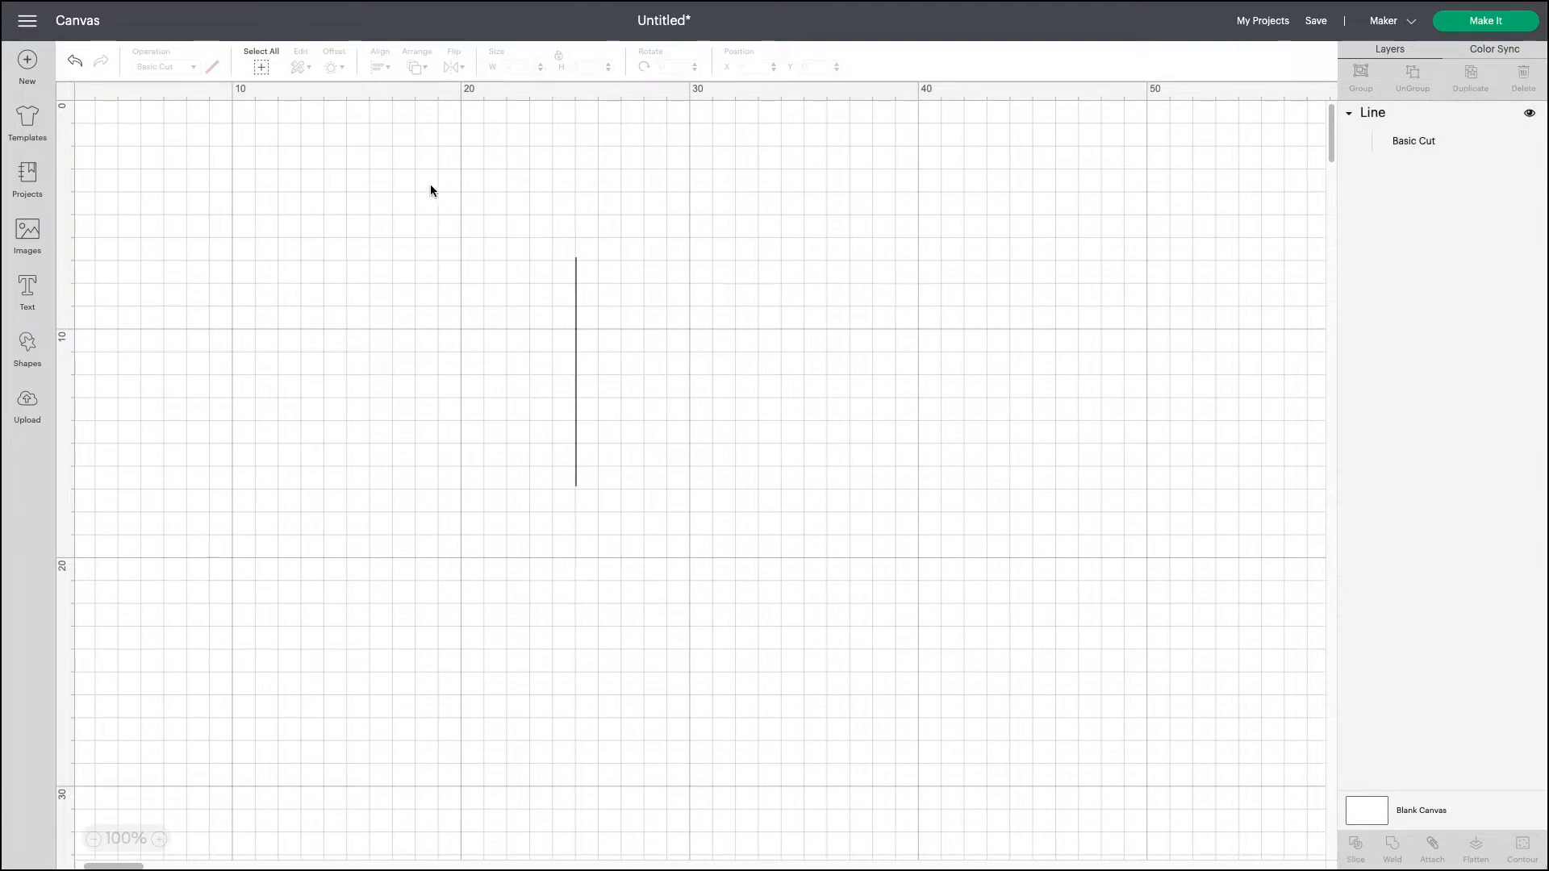
drag(431, 187, 726, 399)
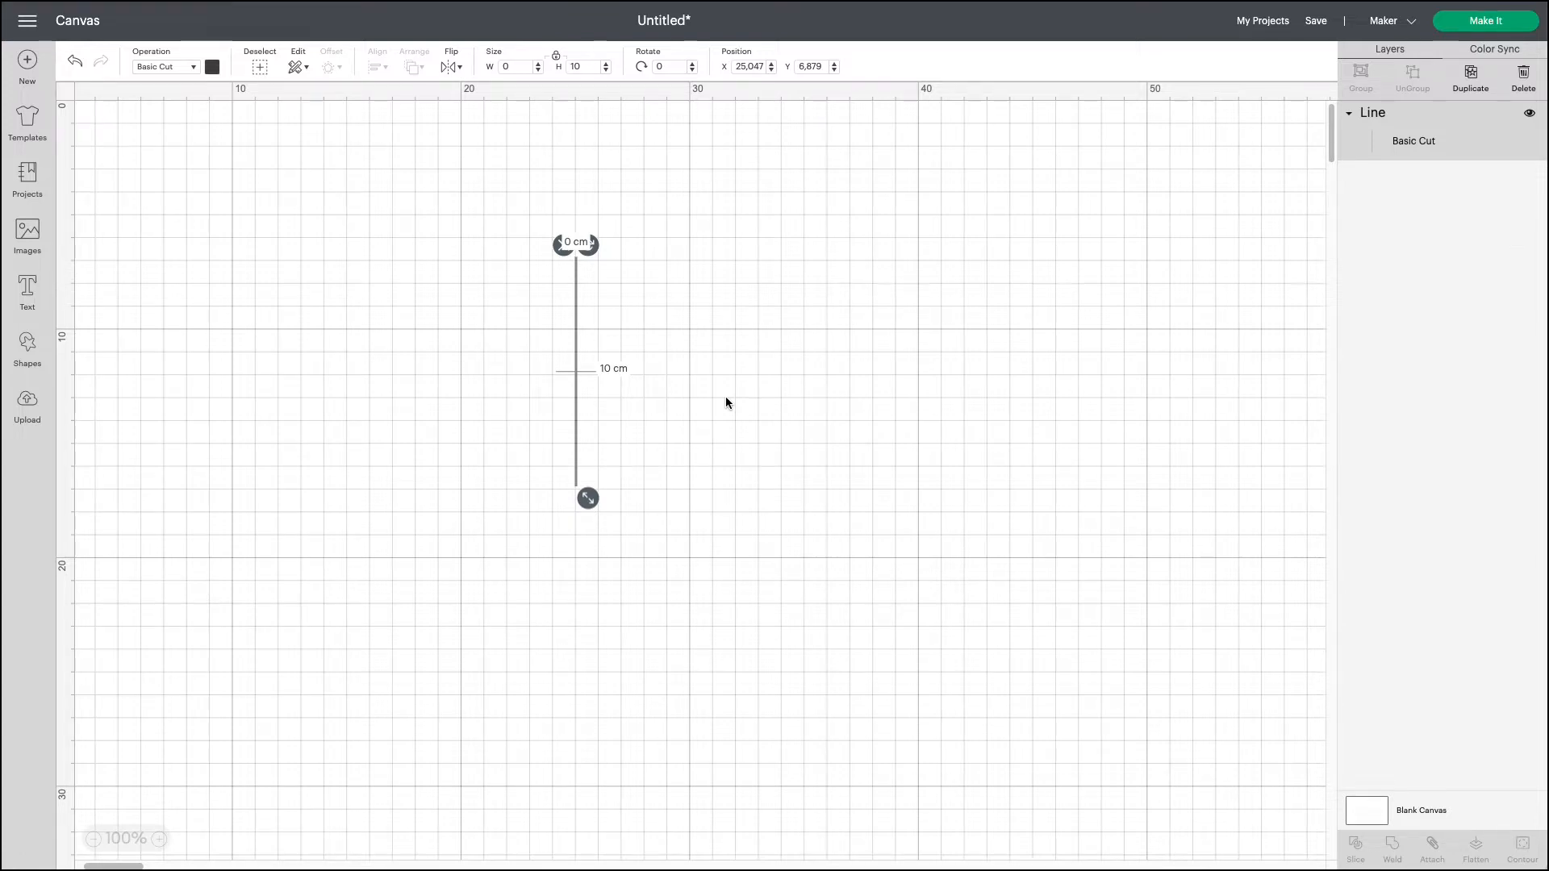
key(Delete)
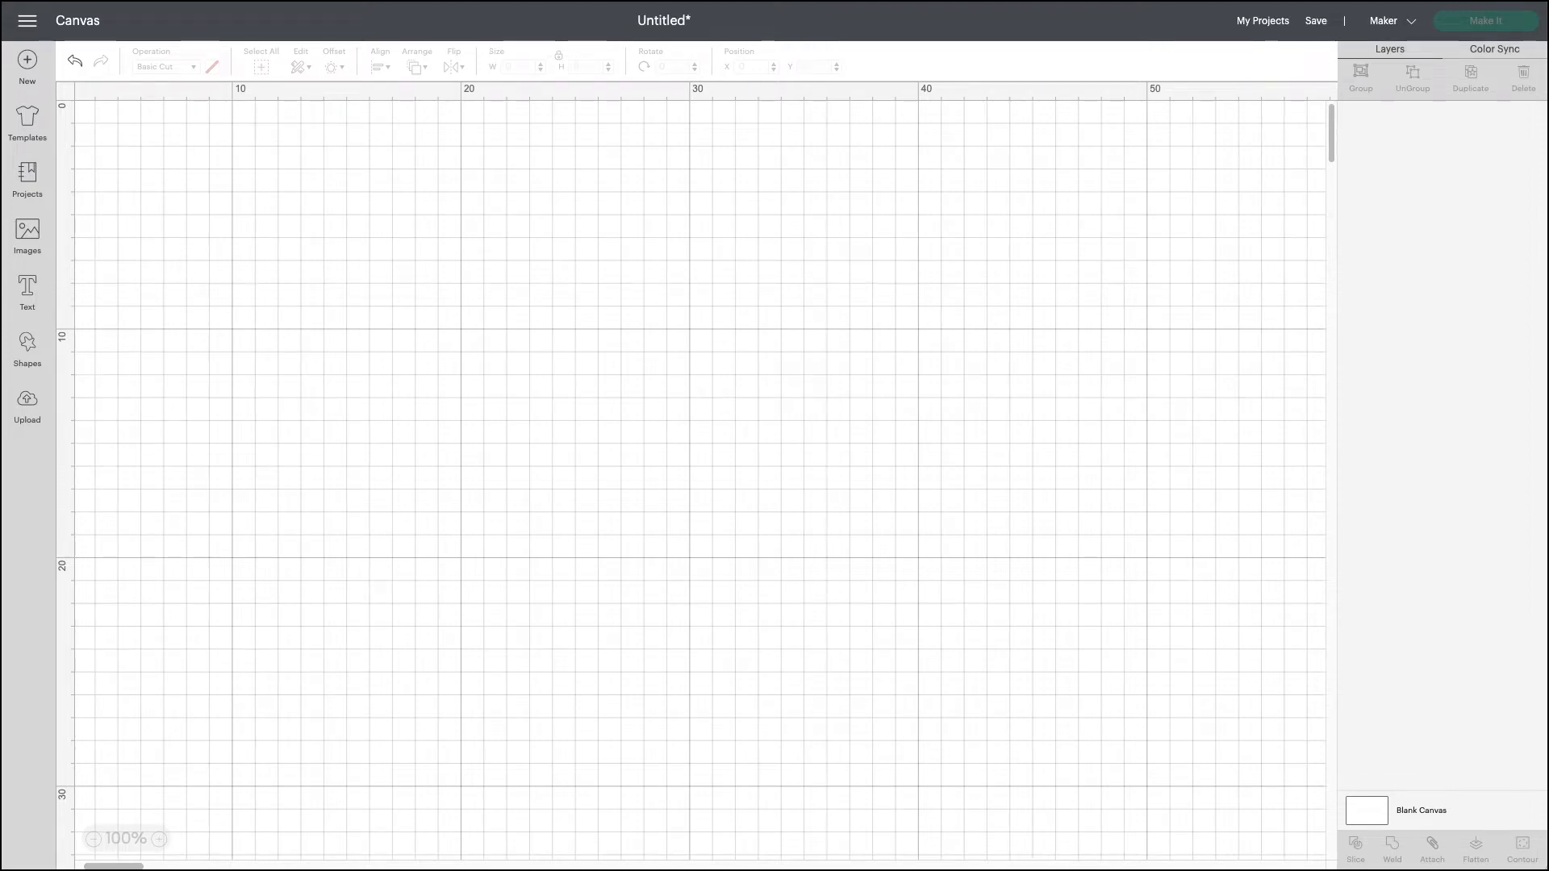
Add a square shape and move it to the middle of the canvas
click(30, 345)
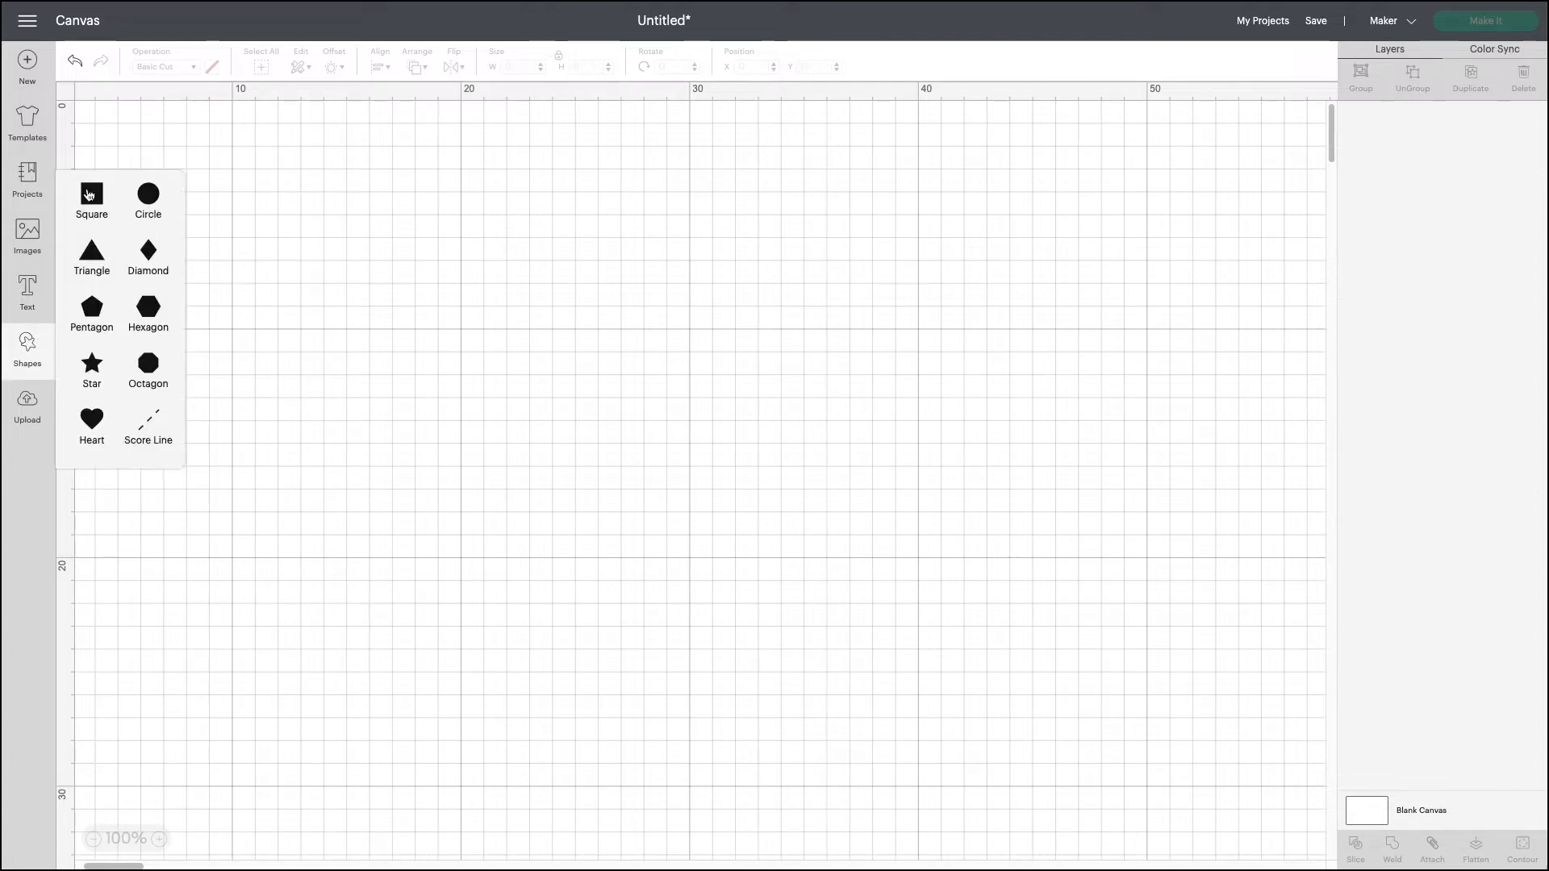
click(89, 194)
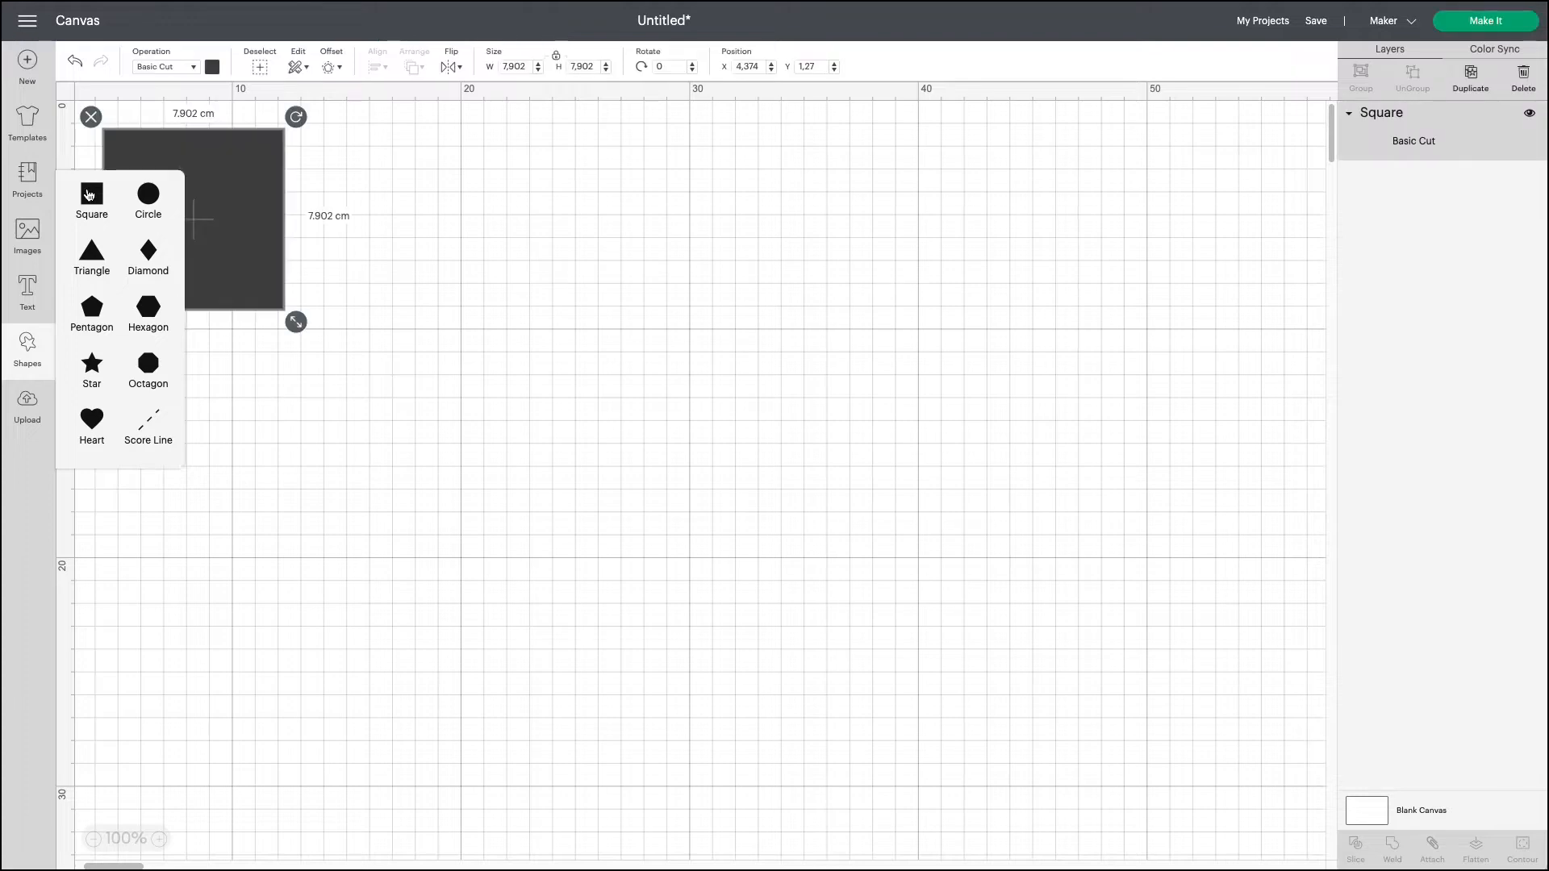
drag(248, 238, 621, 393)
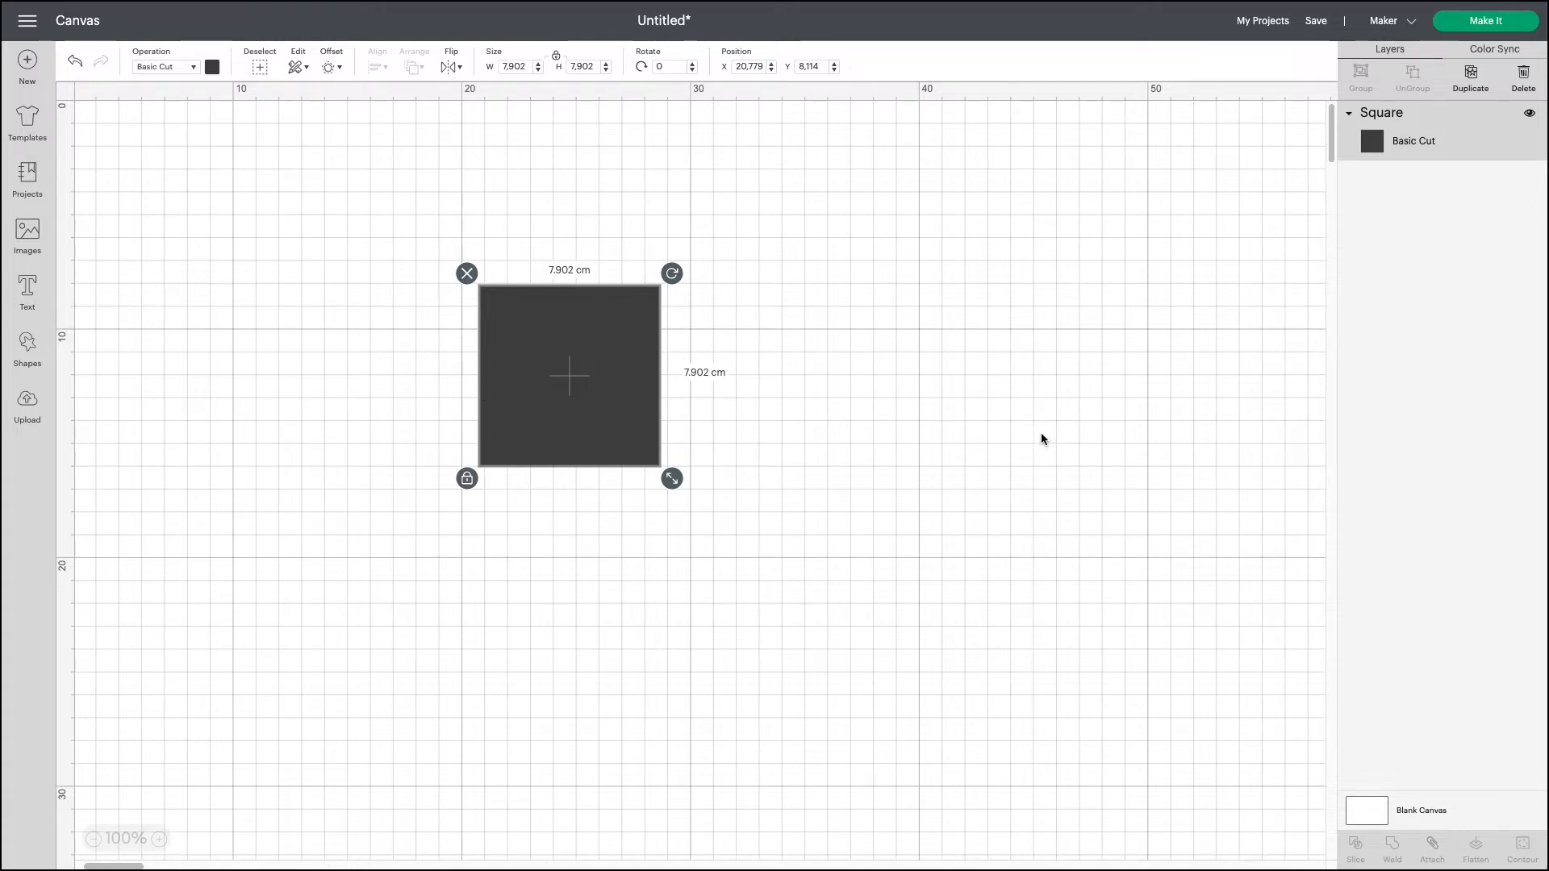
Unlock the square's proportions, size it to 26 cm wide by 13 cm high, and move it to about X 14, Y 5.2
click(466, 479)
click(512, 67)
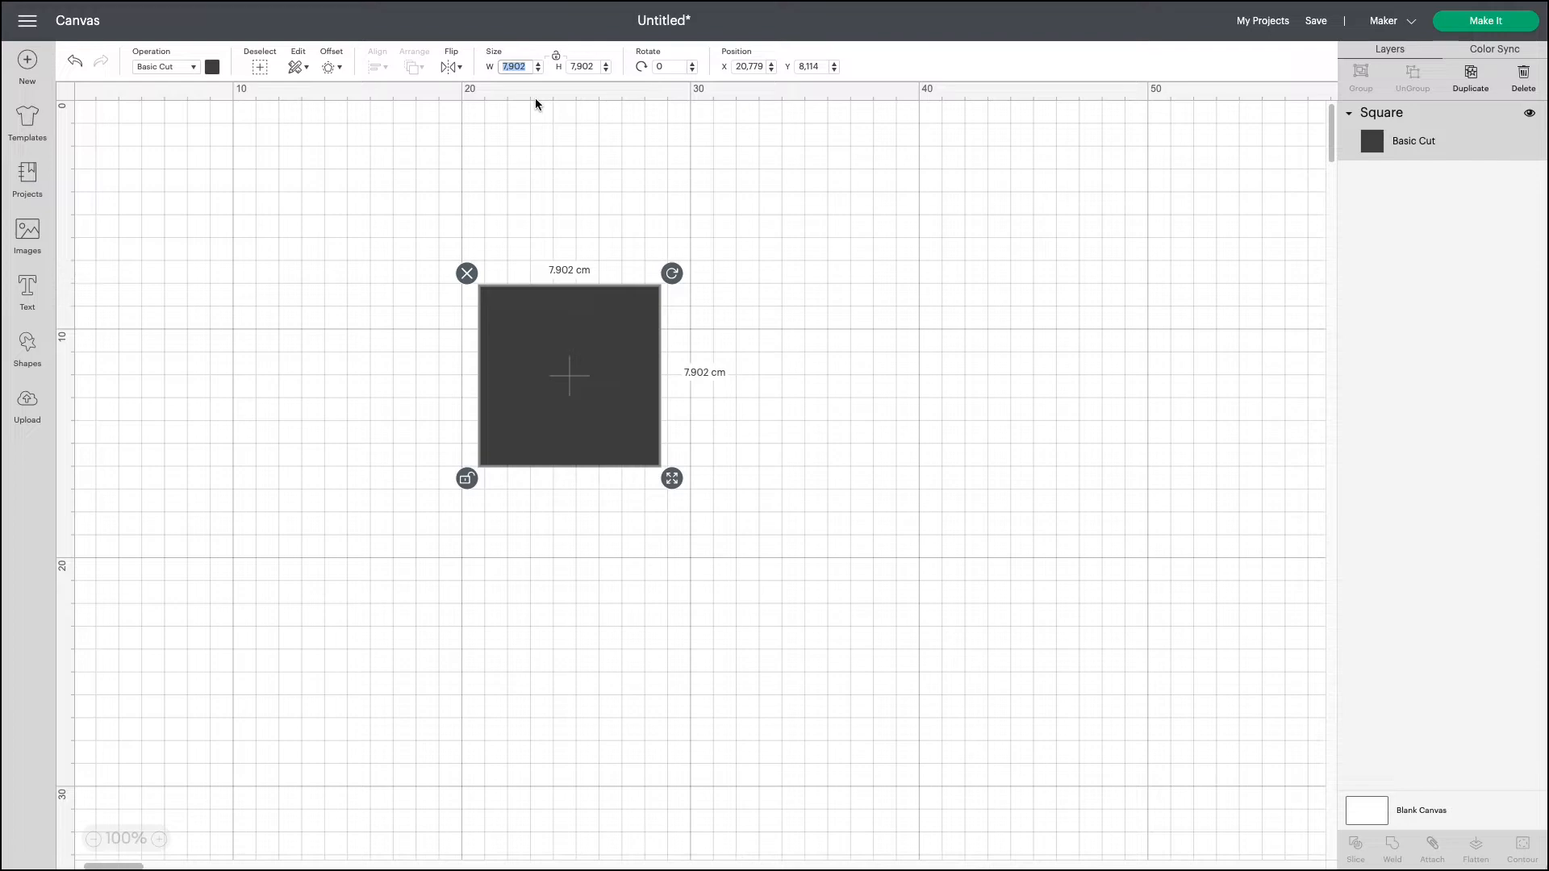
text(26)
key(Tab)
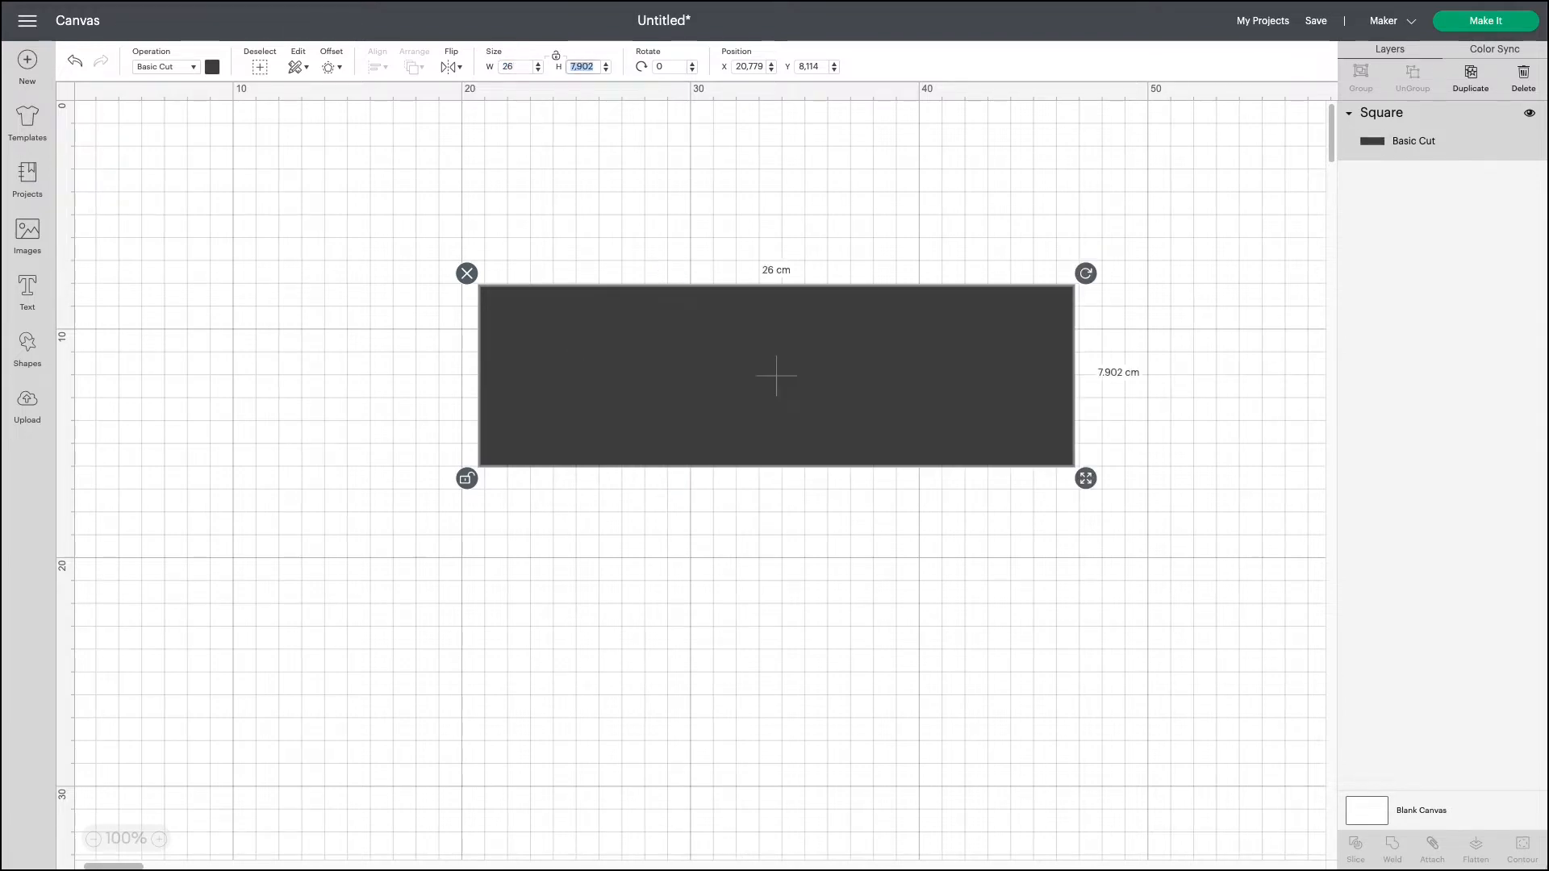
text(13)
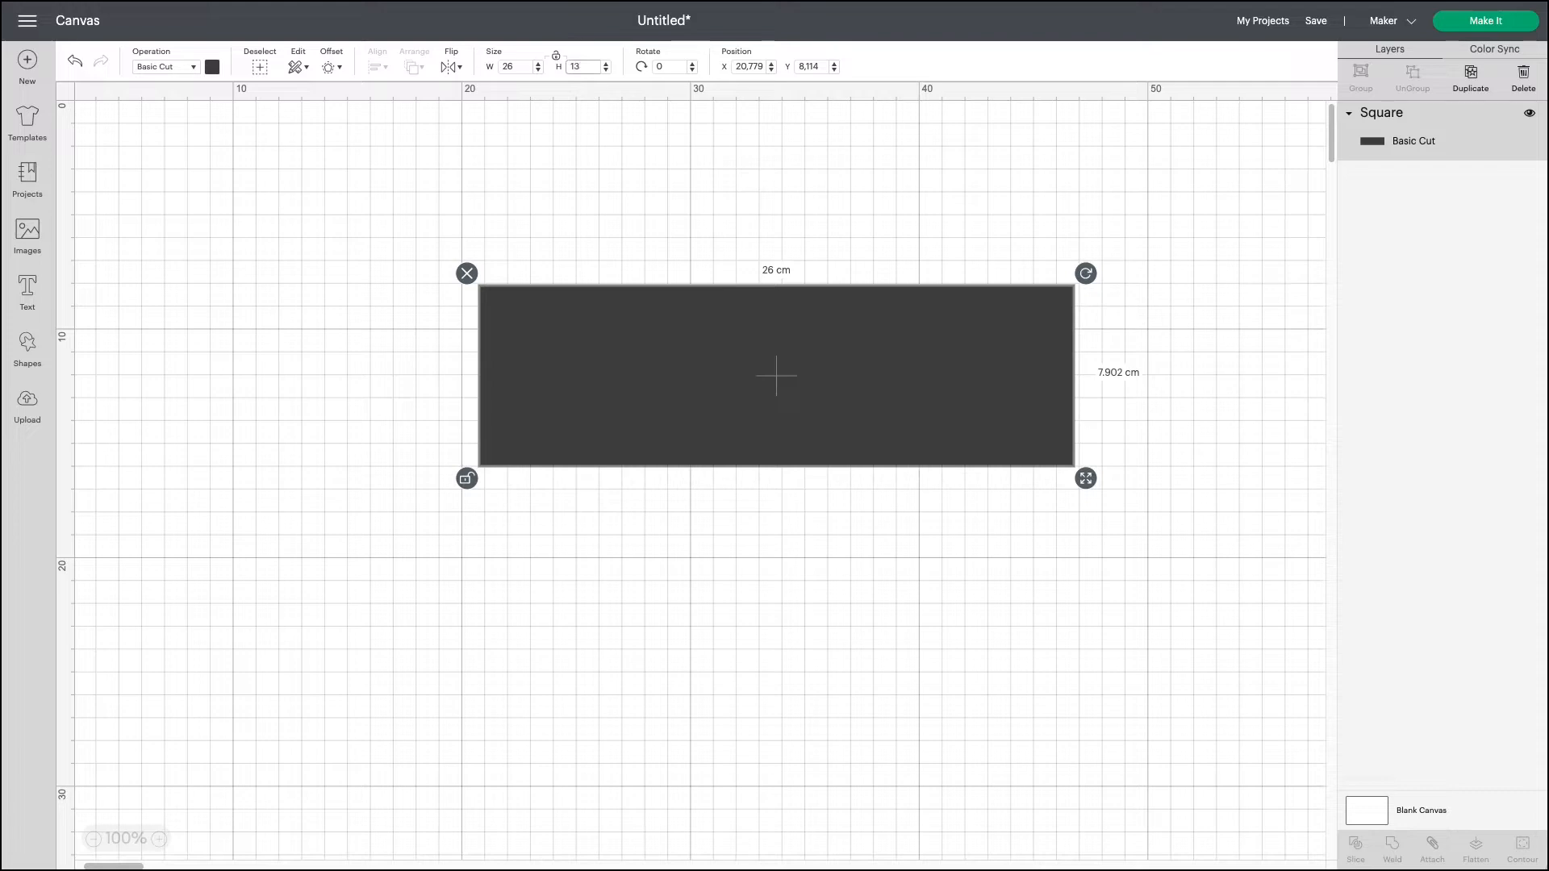
key(Return)
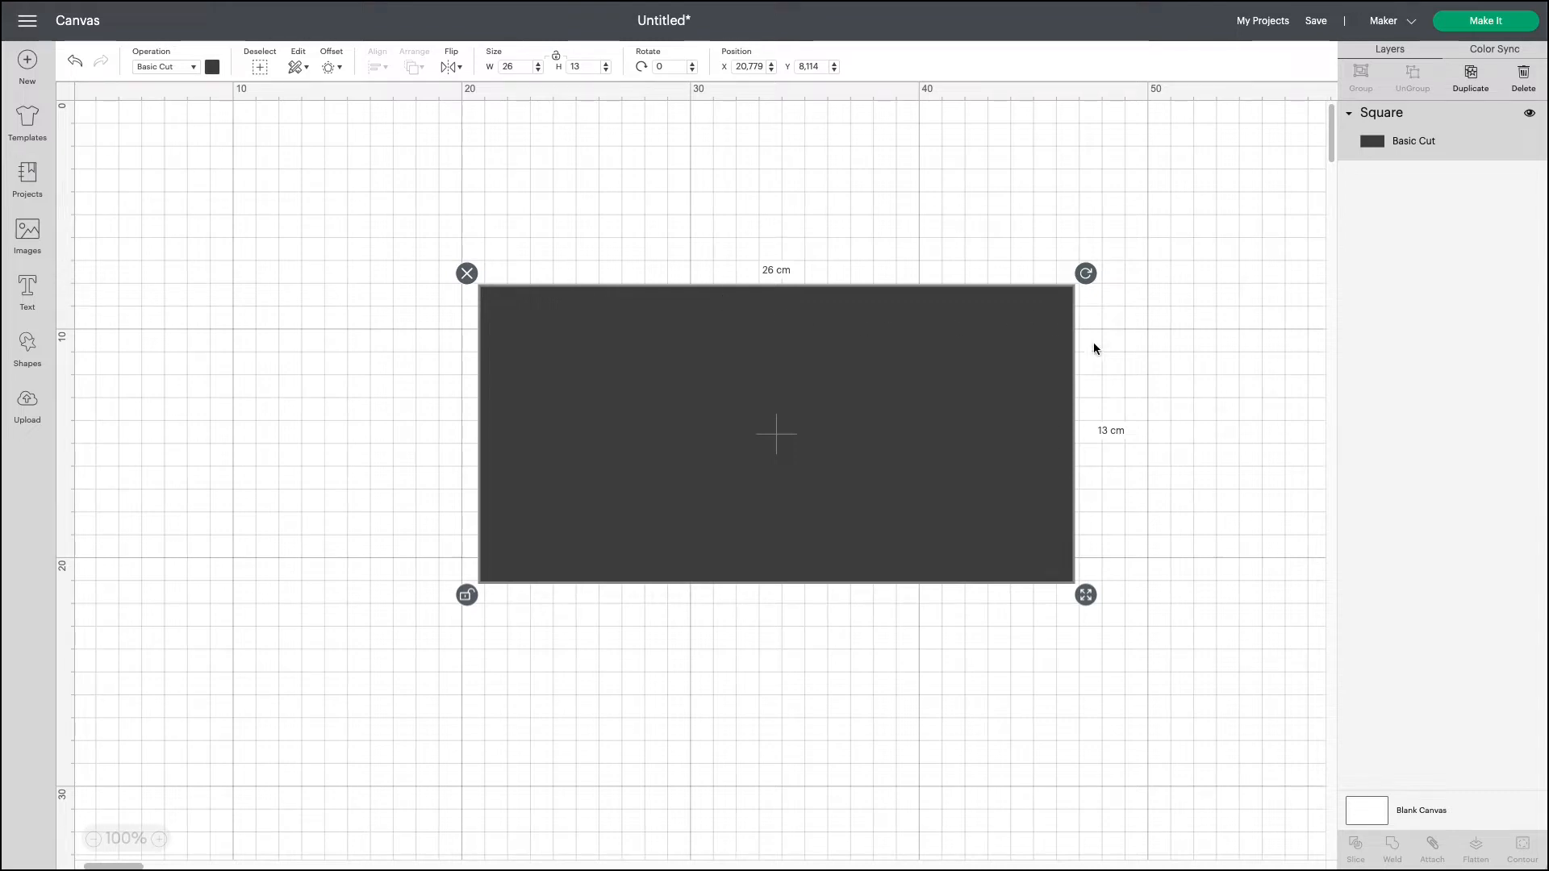
drag(939, 469, 766, 415)
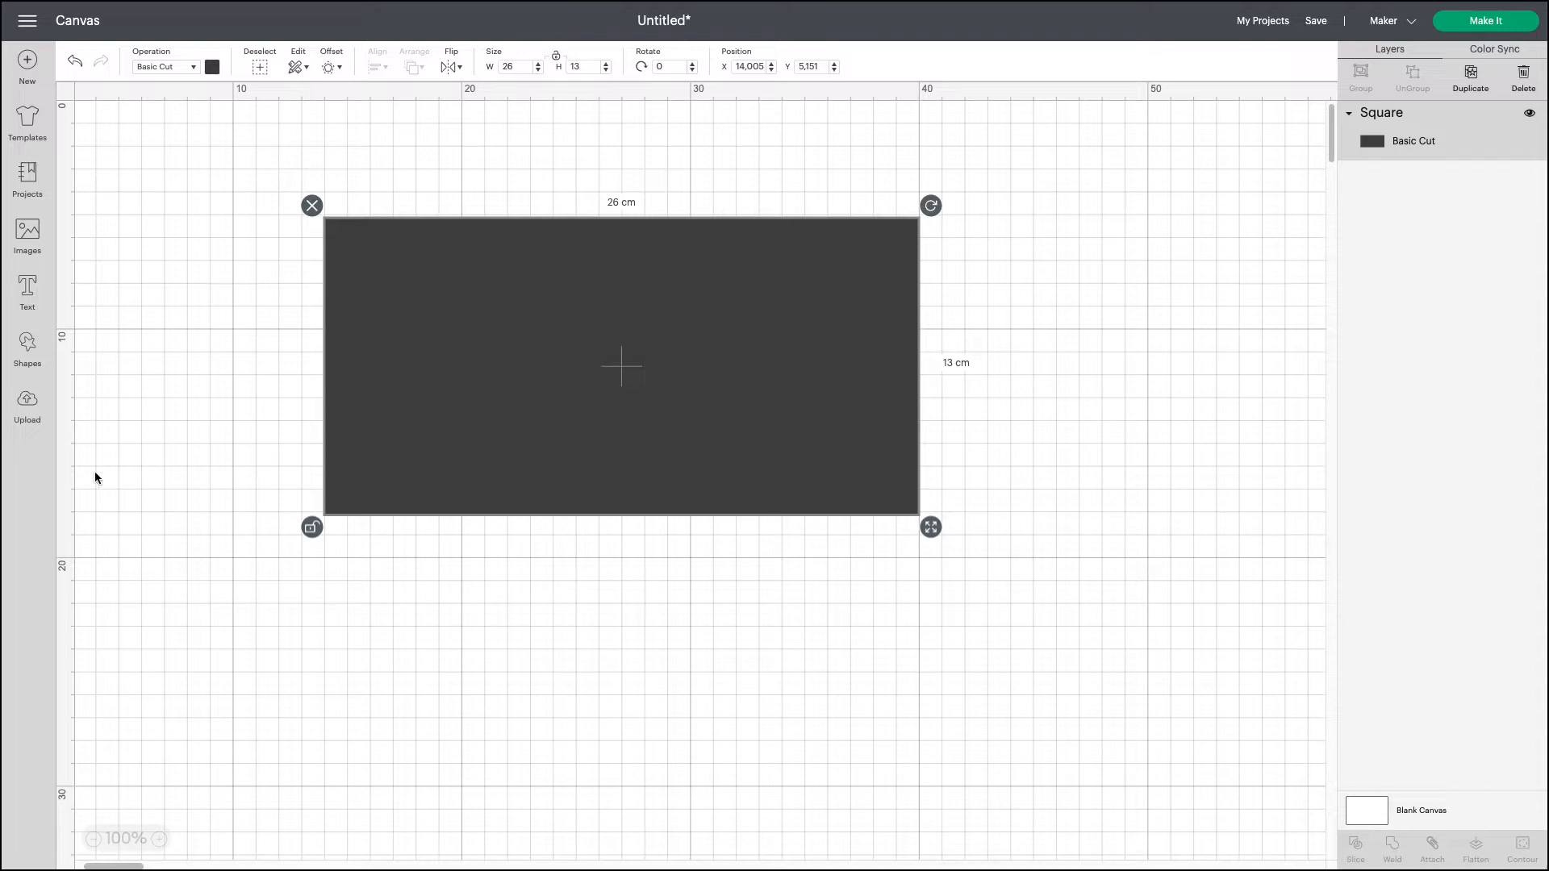
Add a score line over the rectangle near its middle and set the line's height to 13 cm
click(30, 352)
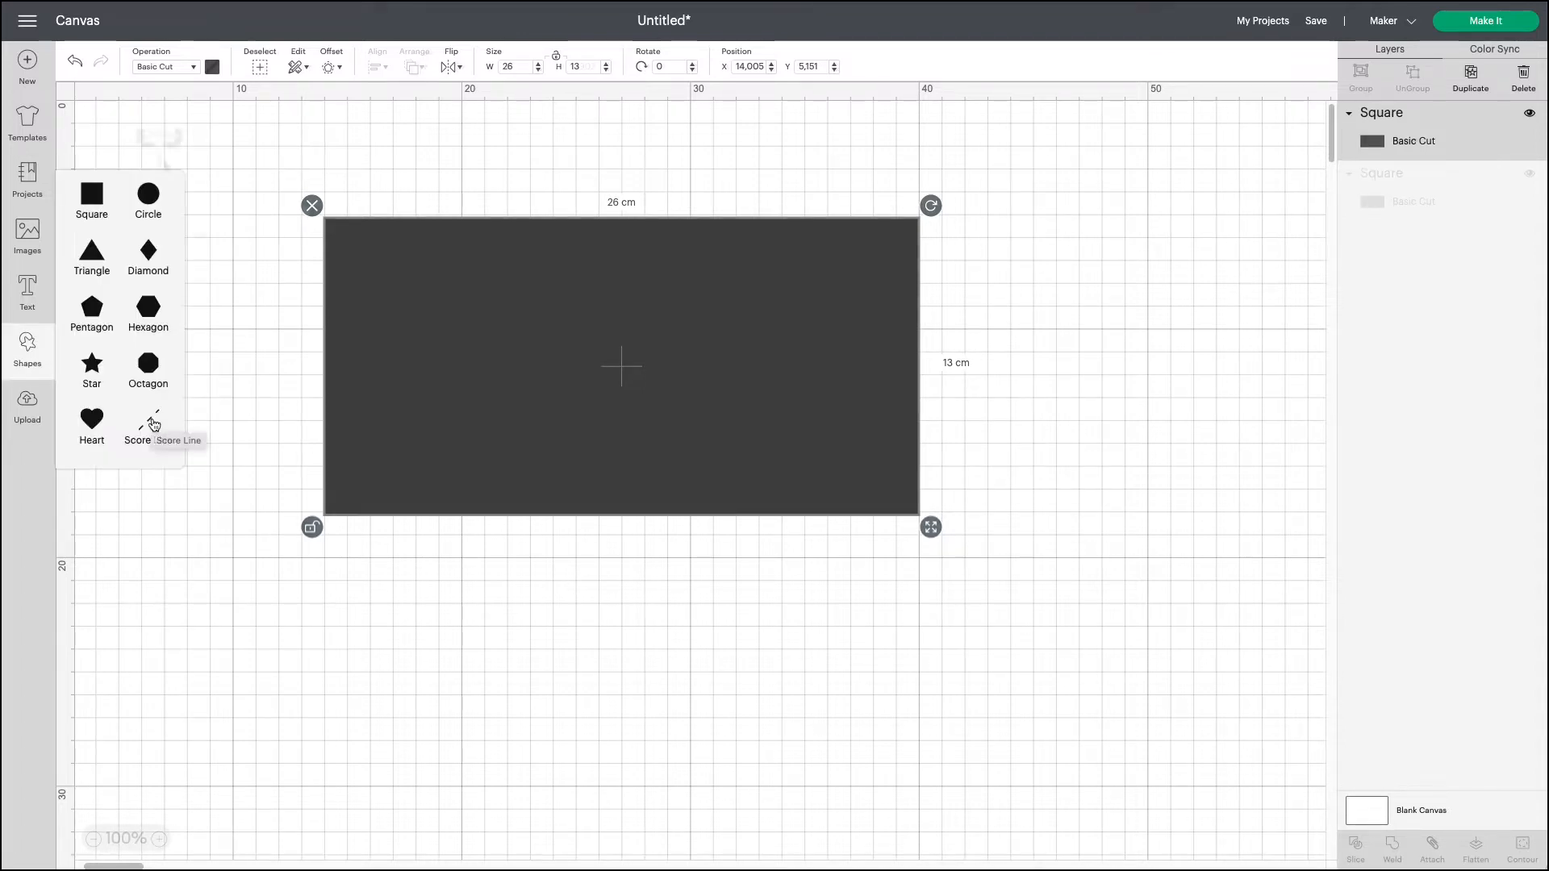
click(153, 424)
drag(307, 226, 641, 212)
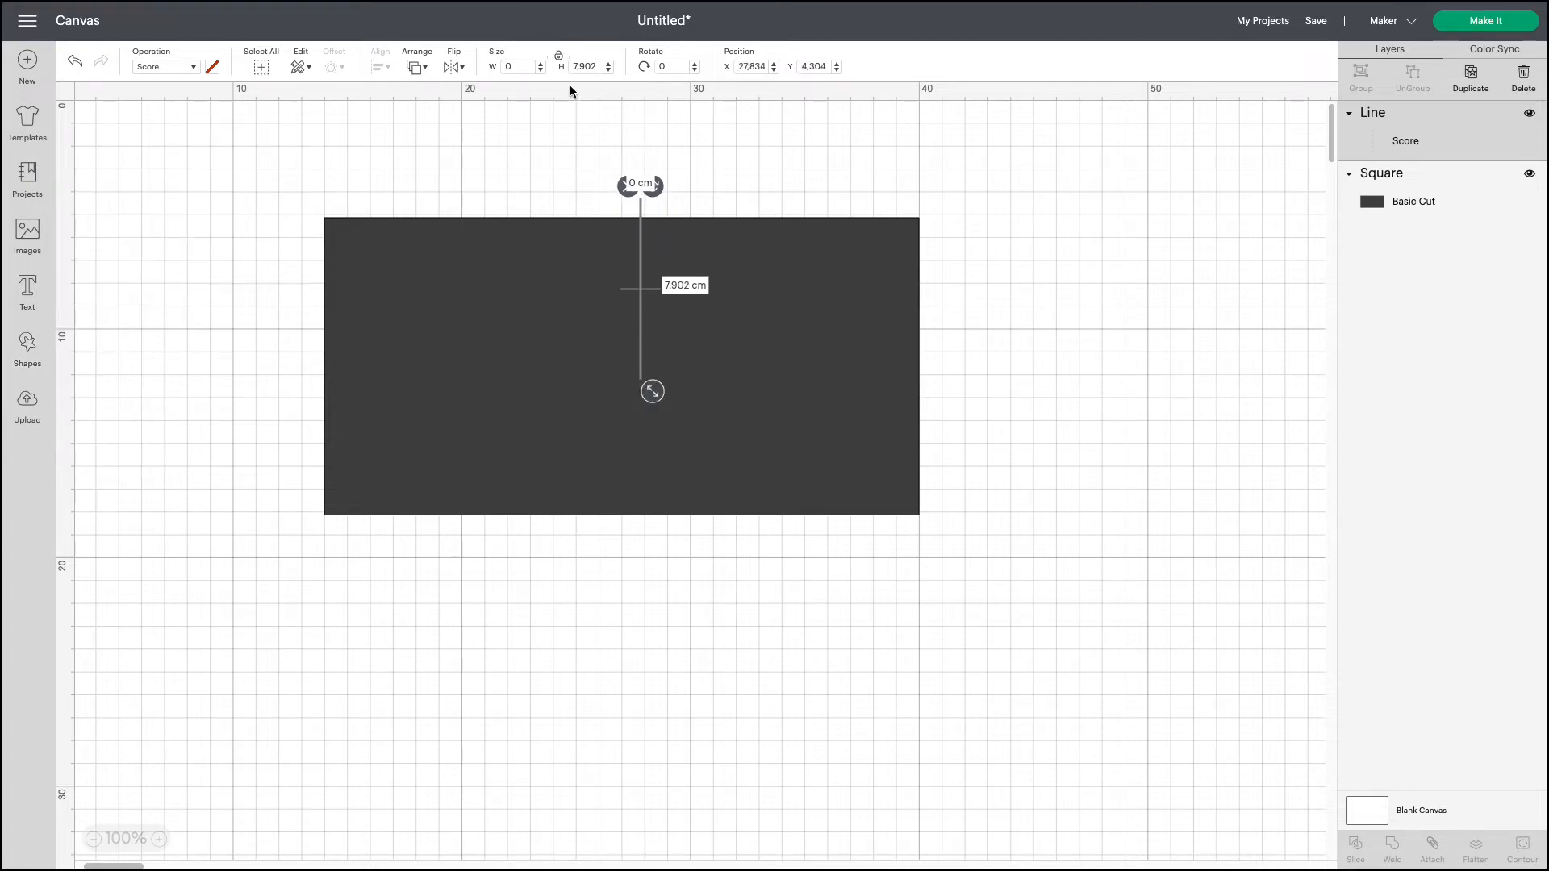
click(581, 66)
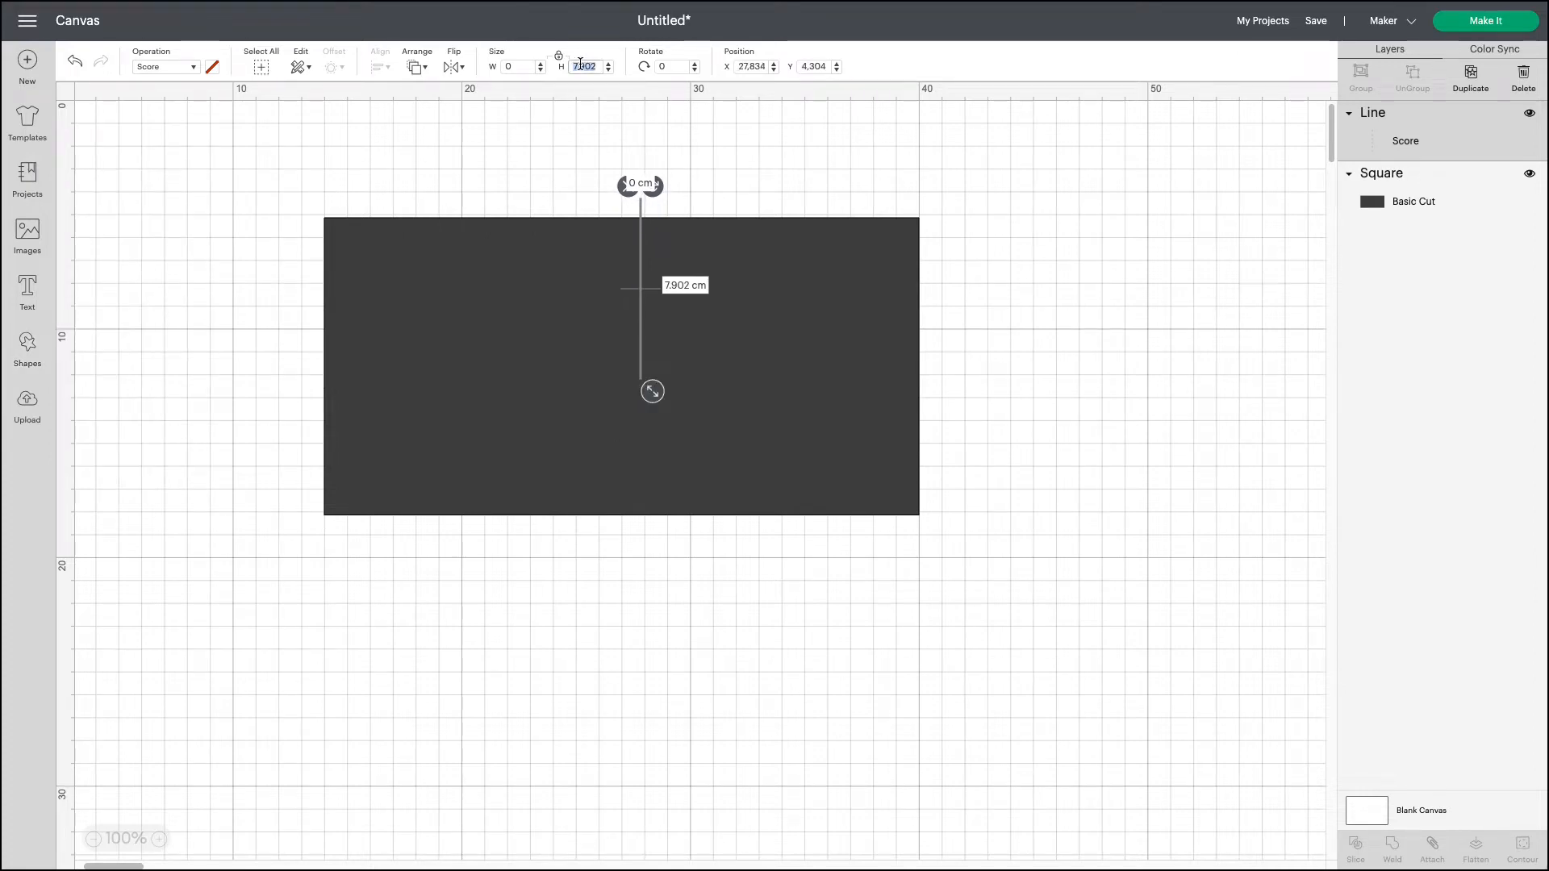
text(13)
key(Return)
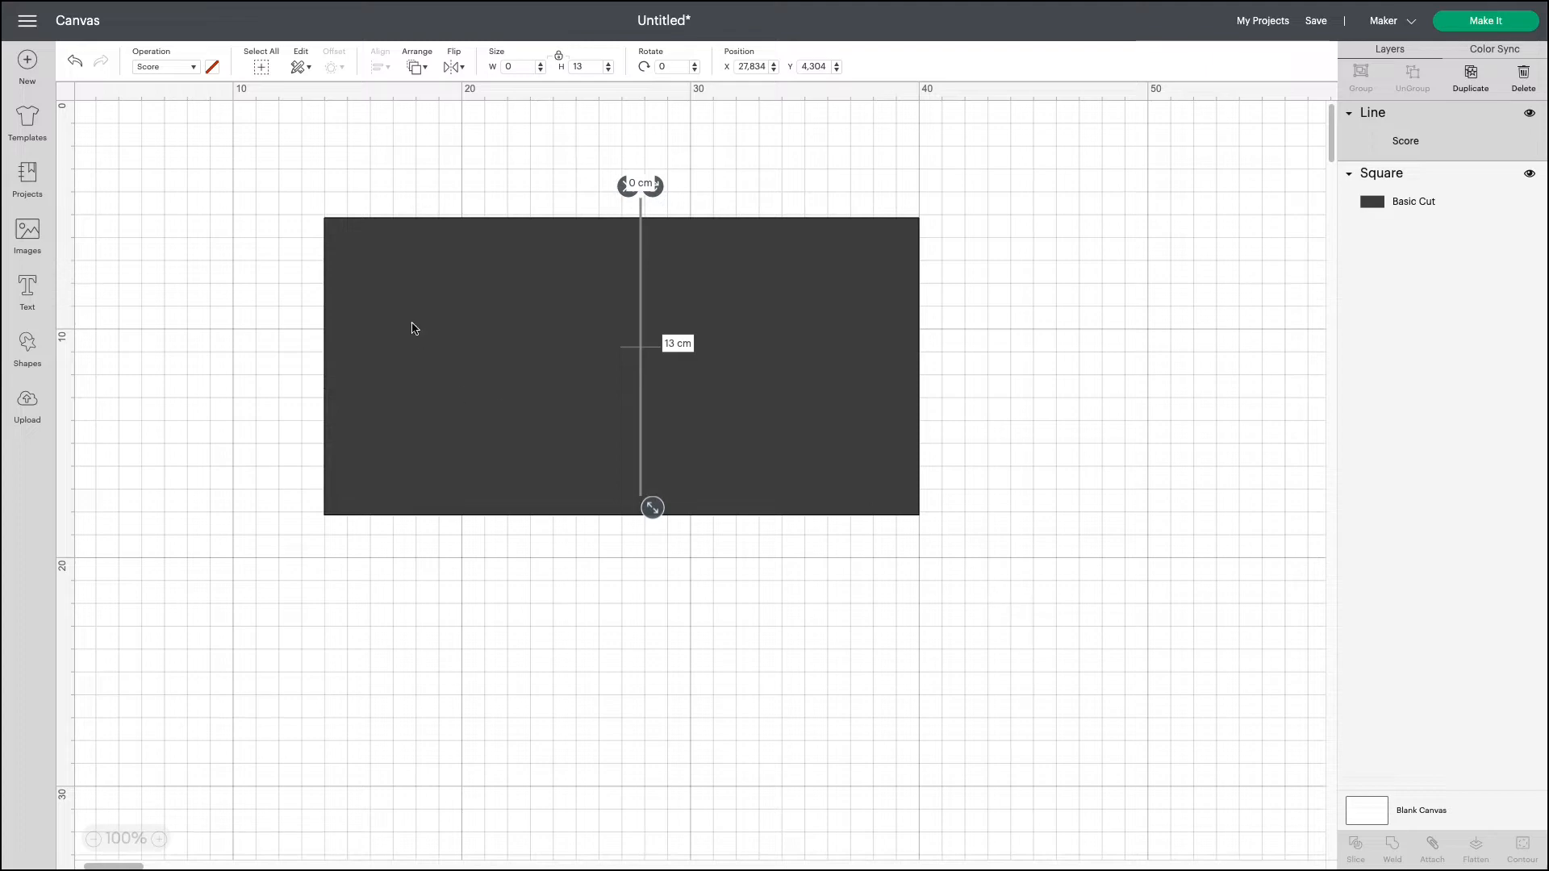
Select the score line and rectangle together and align them with Center
click(356, 159)
drag(360, 158, 1018, 579)
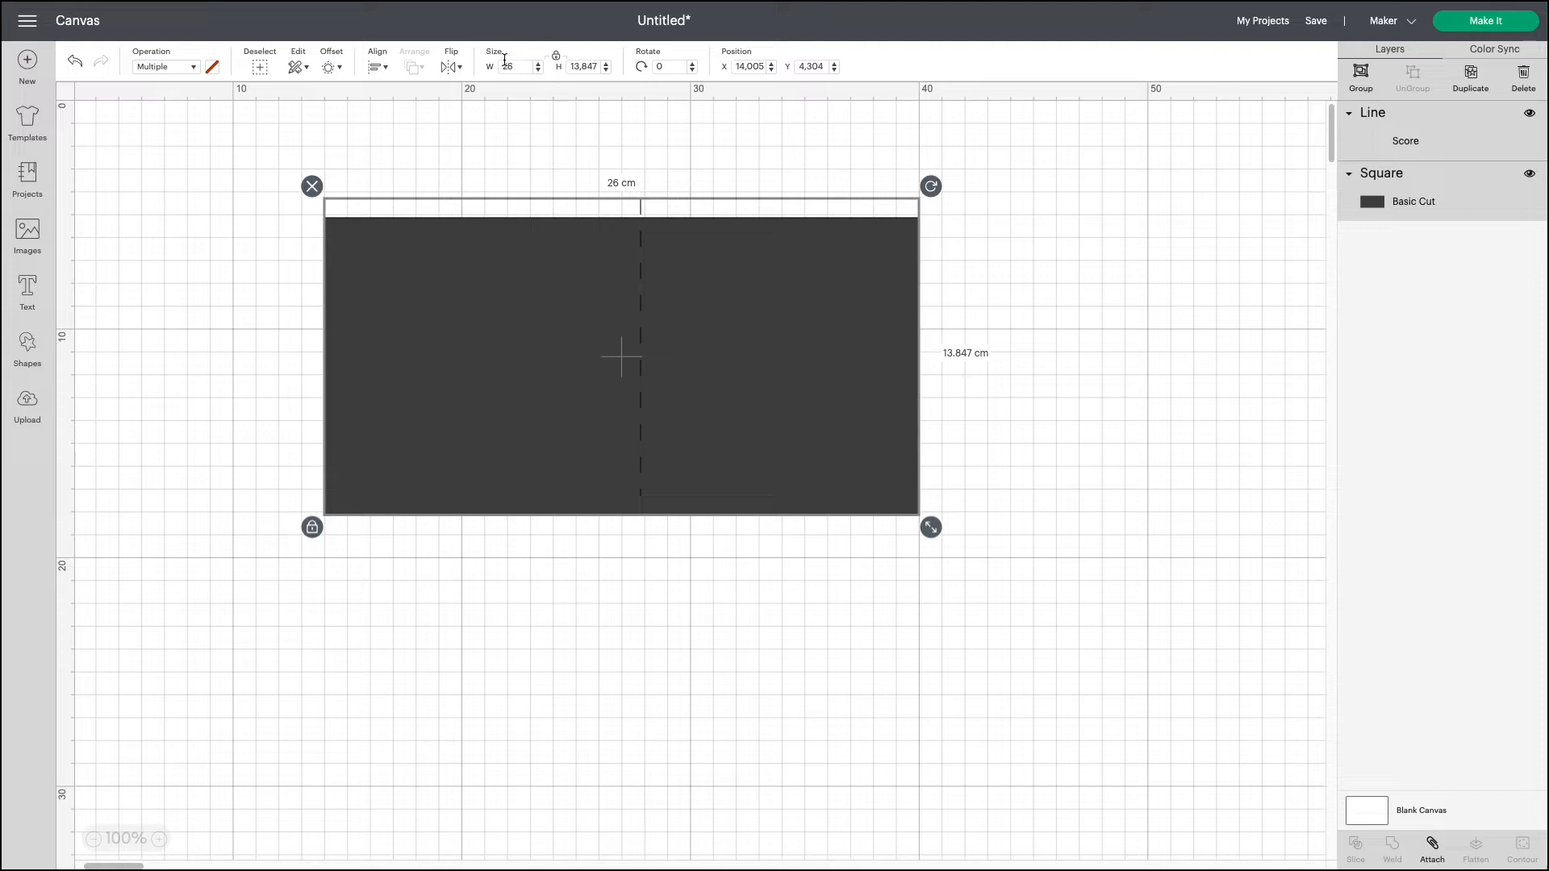
click(386, 73)
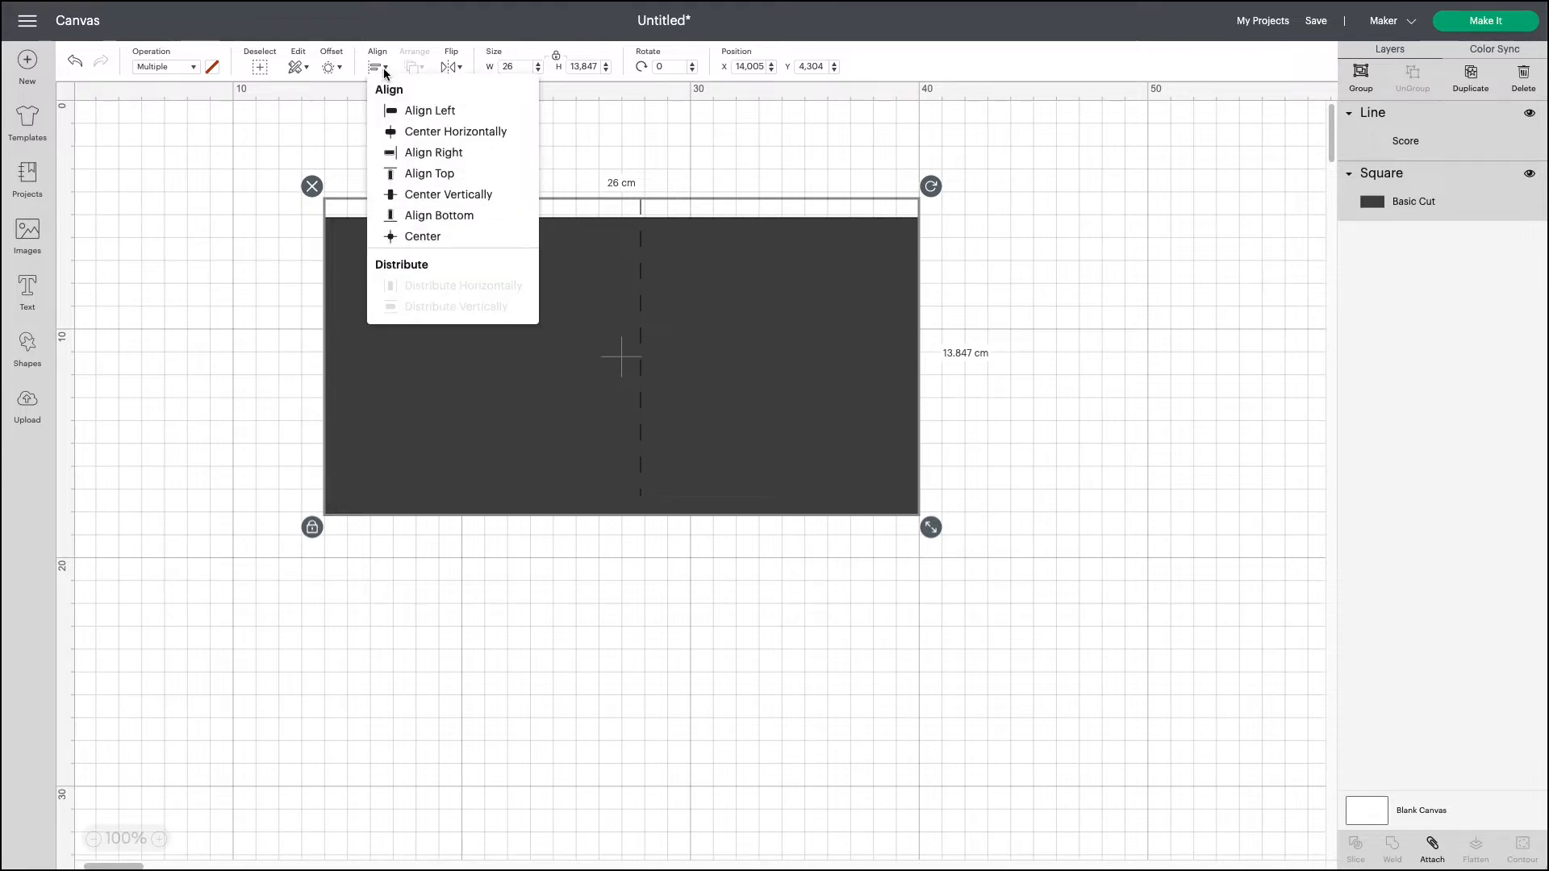
click(410, 237)
click(602, 160)
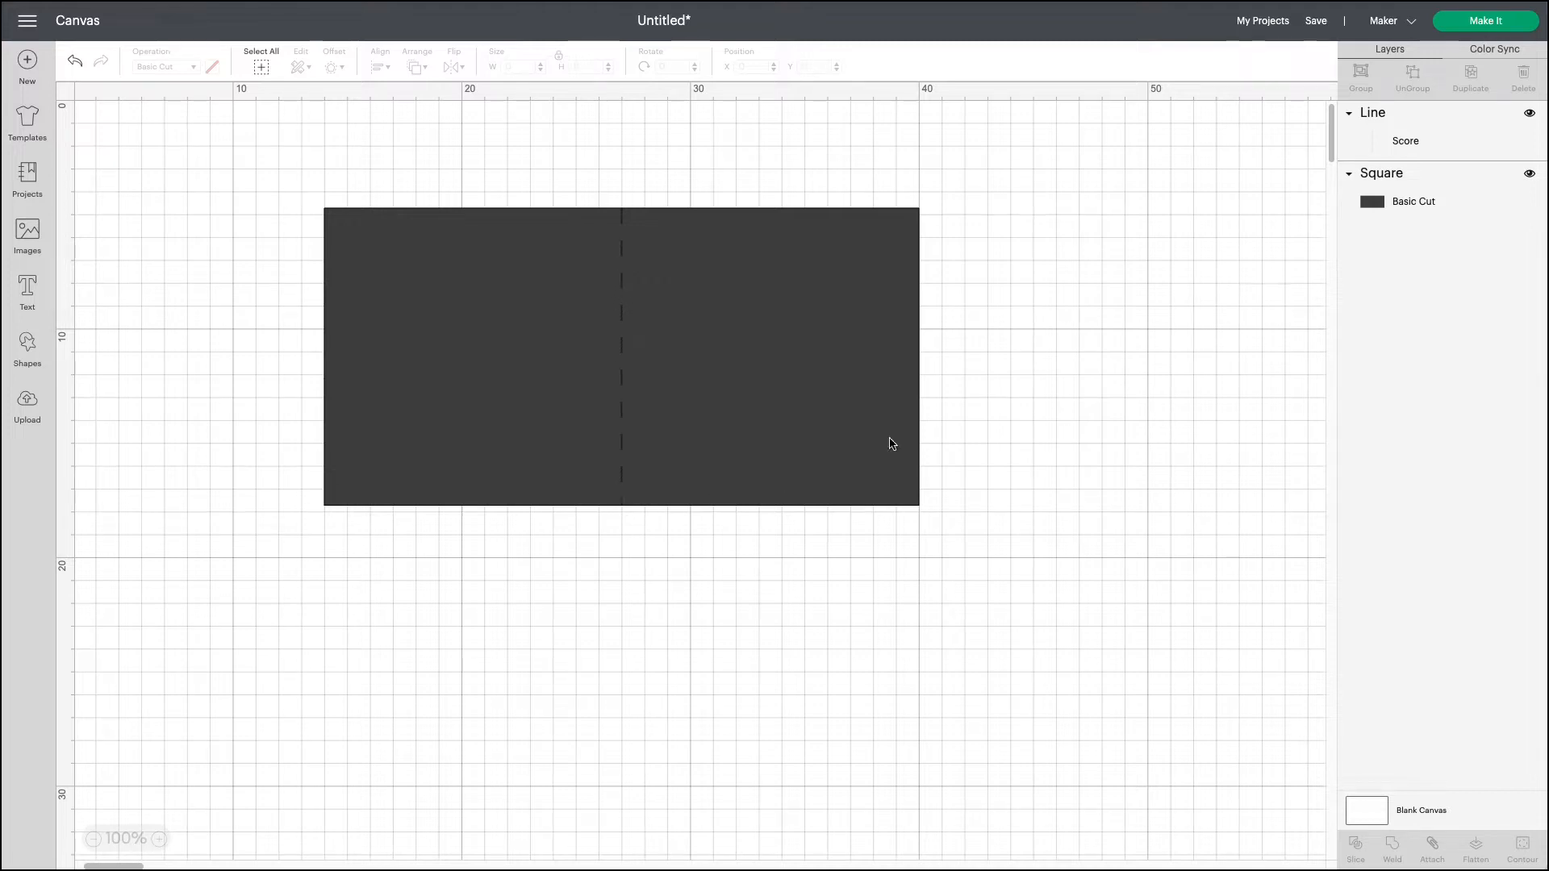
Preview how the unattached score line and rectangle are laid out on the mats, and return to the canvas
click(1475, 27)
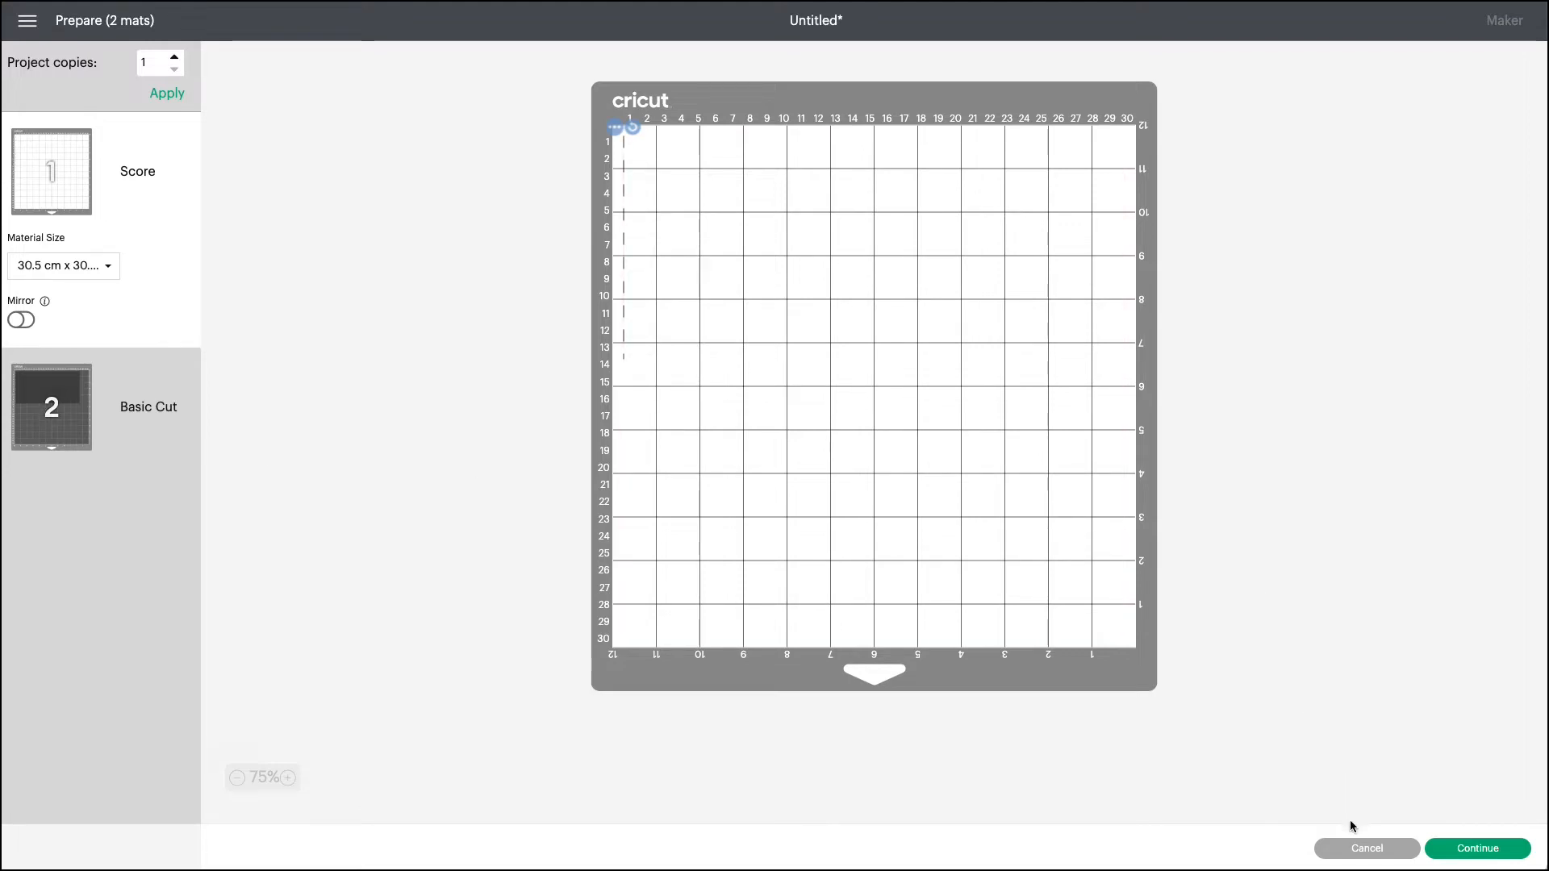
click(1368, 850)
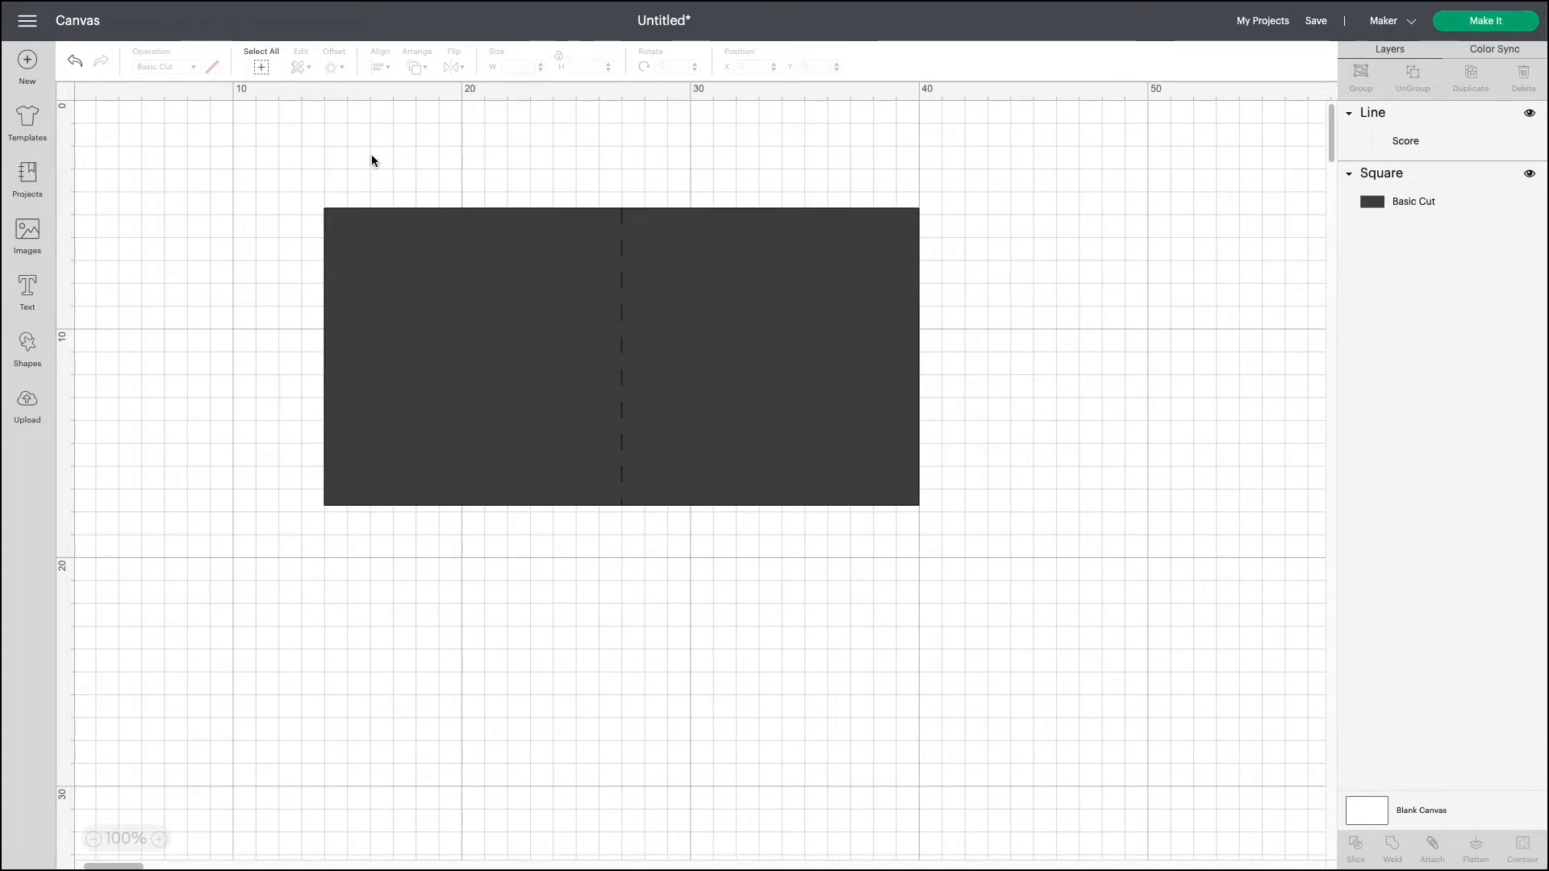
Attach the score line to the rectangle and check the mat preview before returning to the canvas
drag(371, 155, 1177, 687)
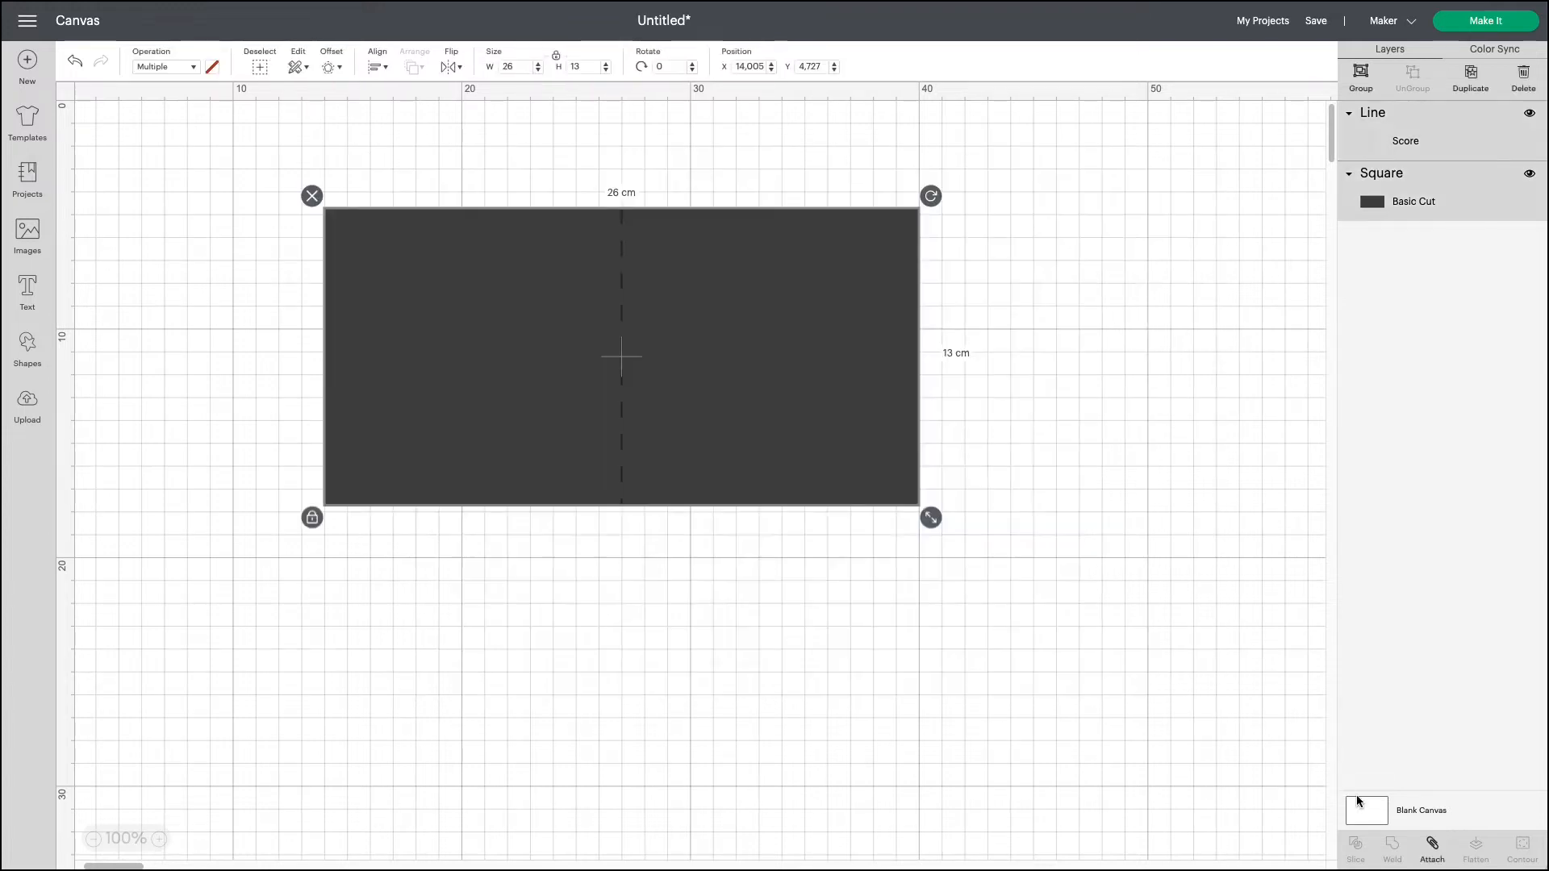
click(1440, 857)
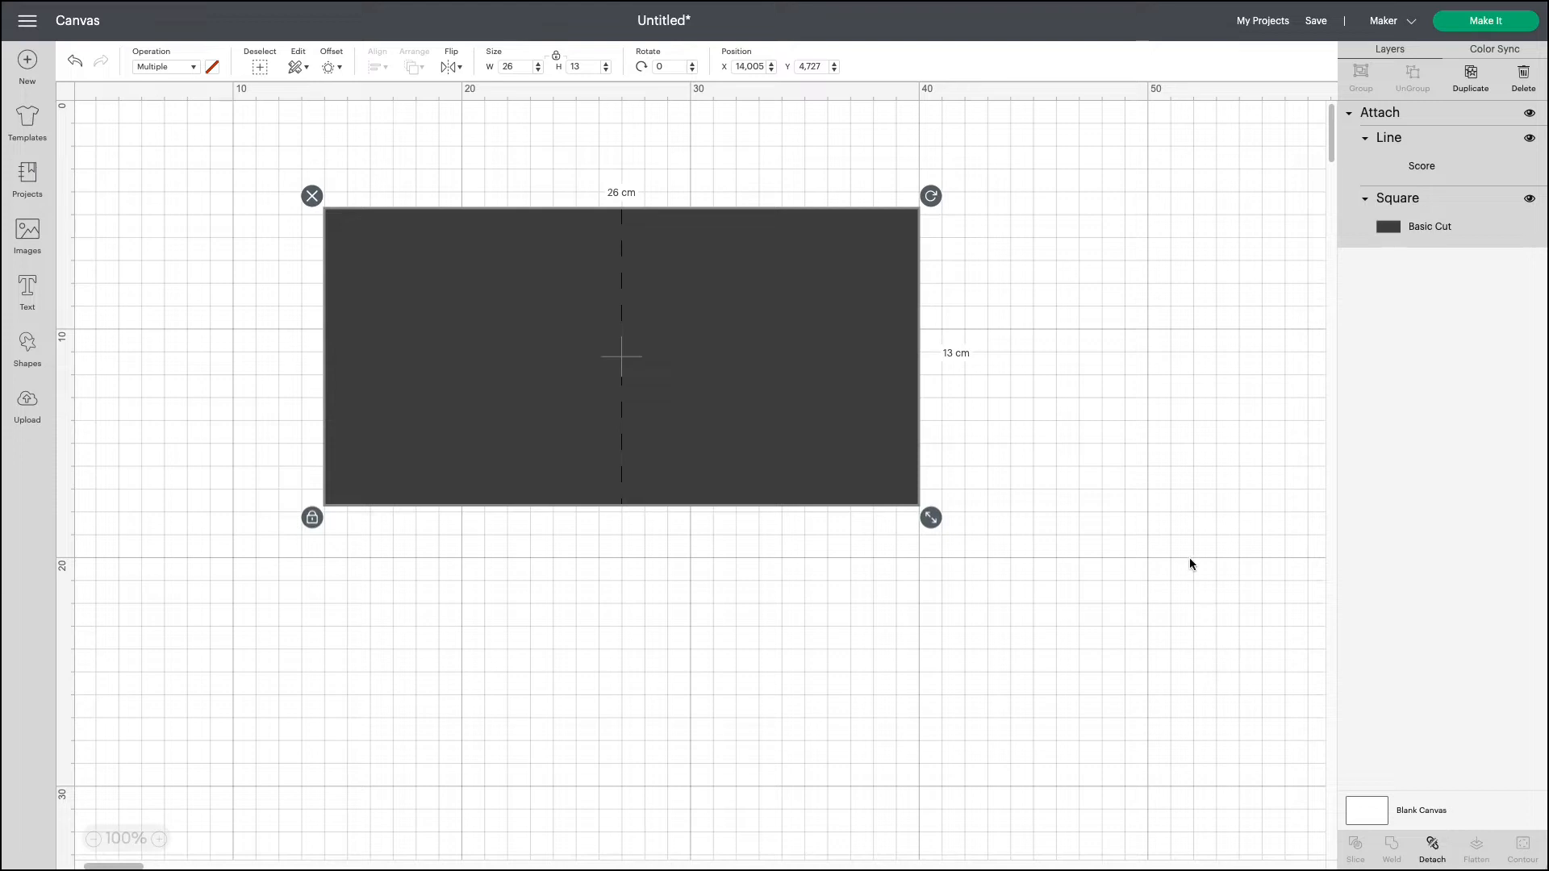
click(1454, 23)
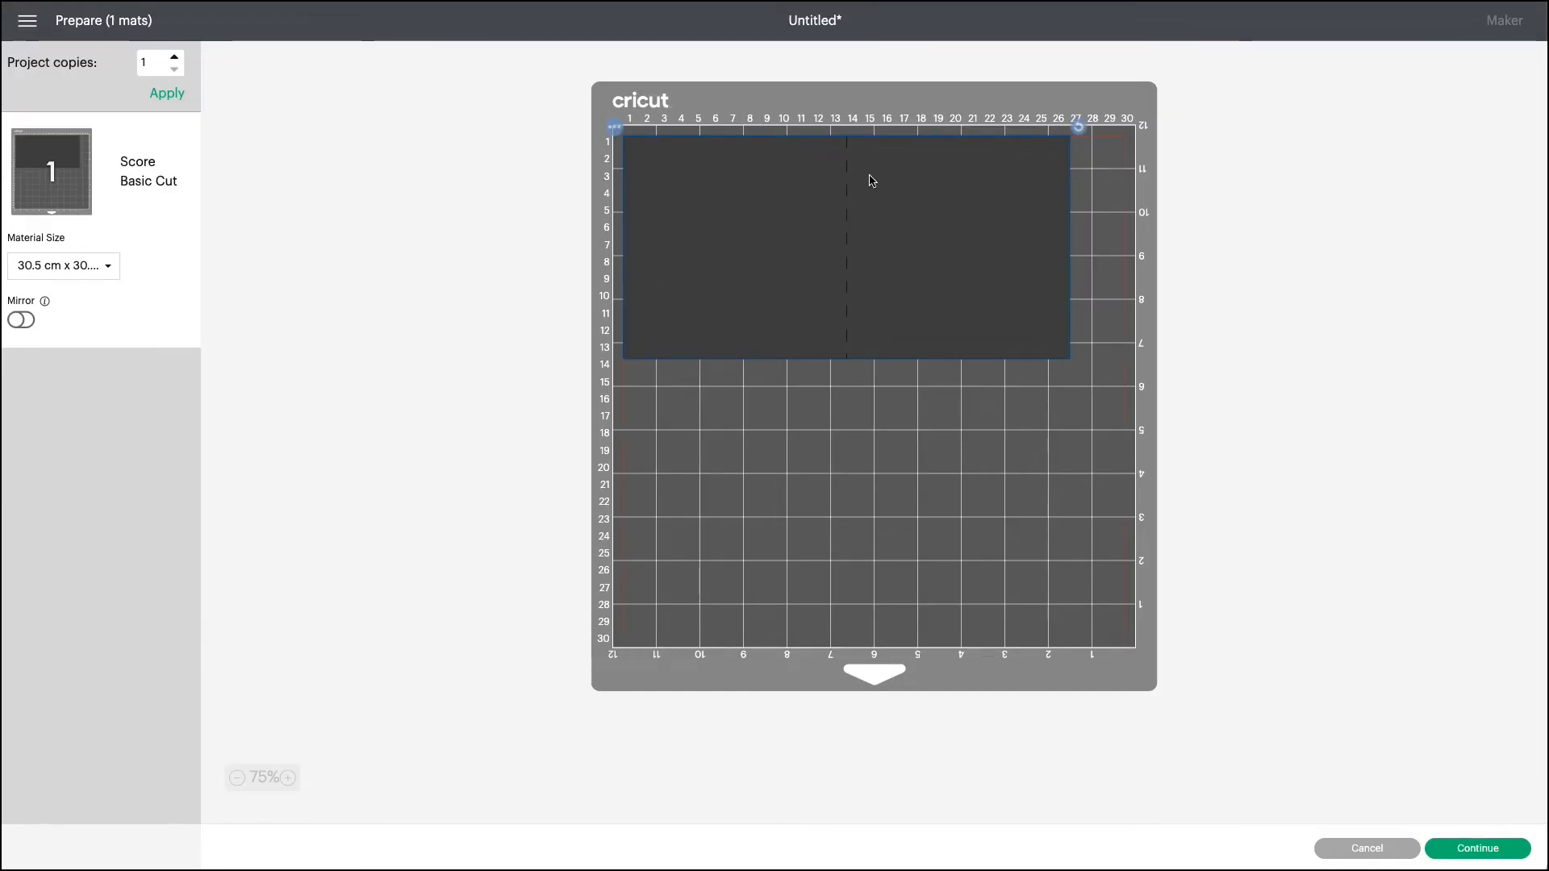
click(1389, 844)
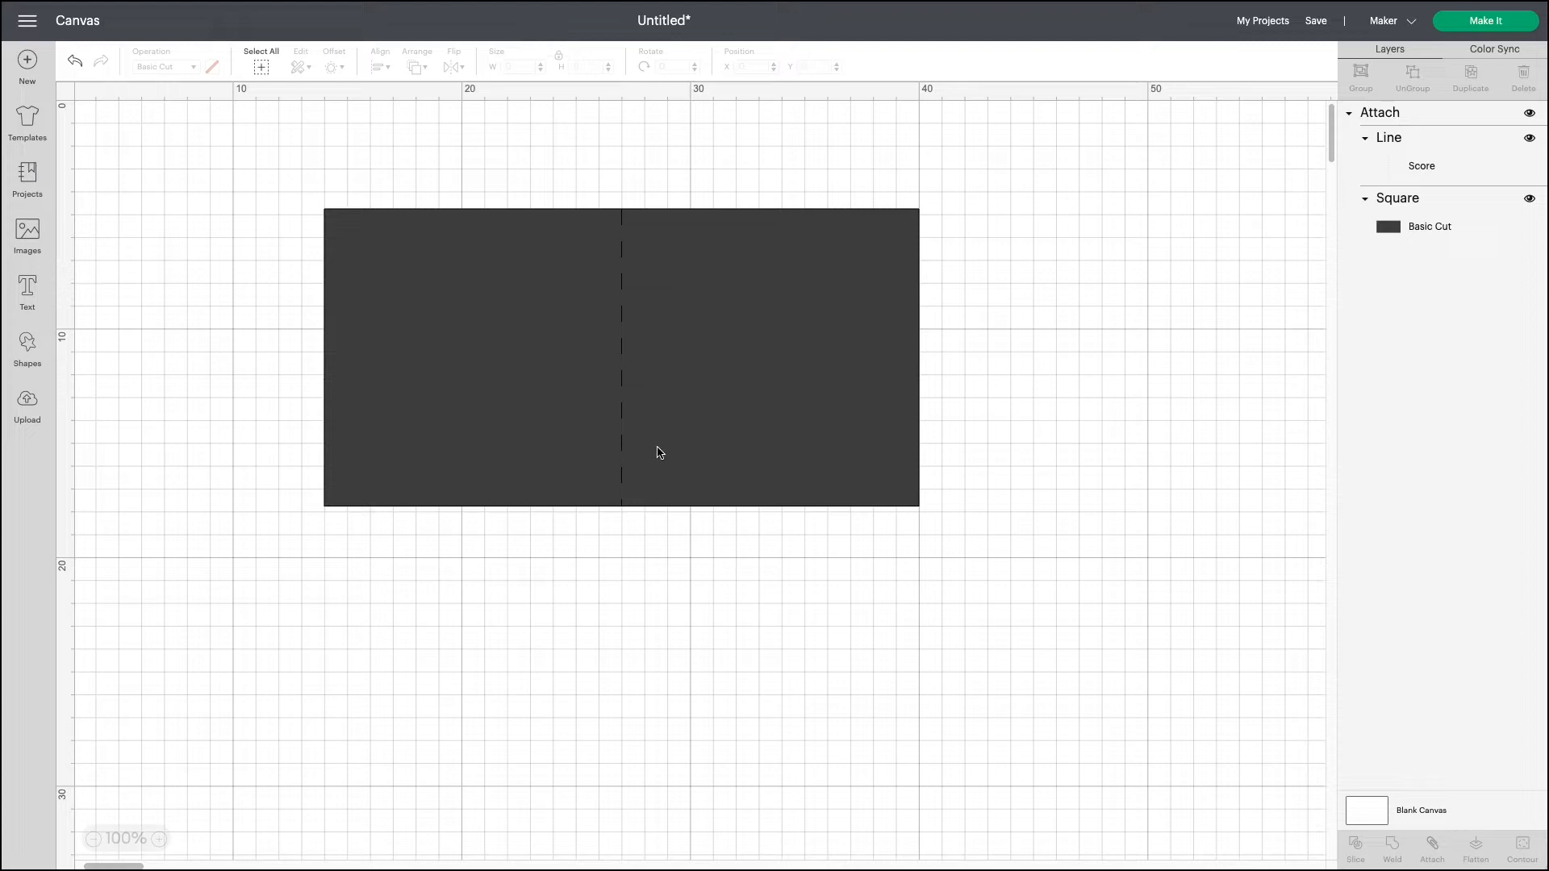
Add a star centred on the card base's right half and enlarge it to about 11.3 × 10.8 cm
click(22, 348)
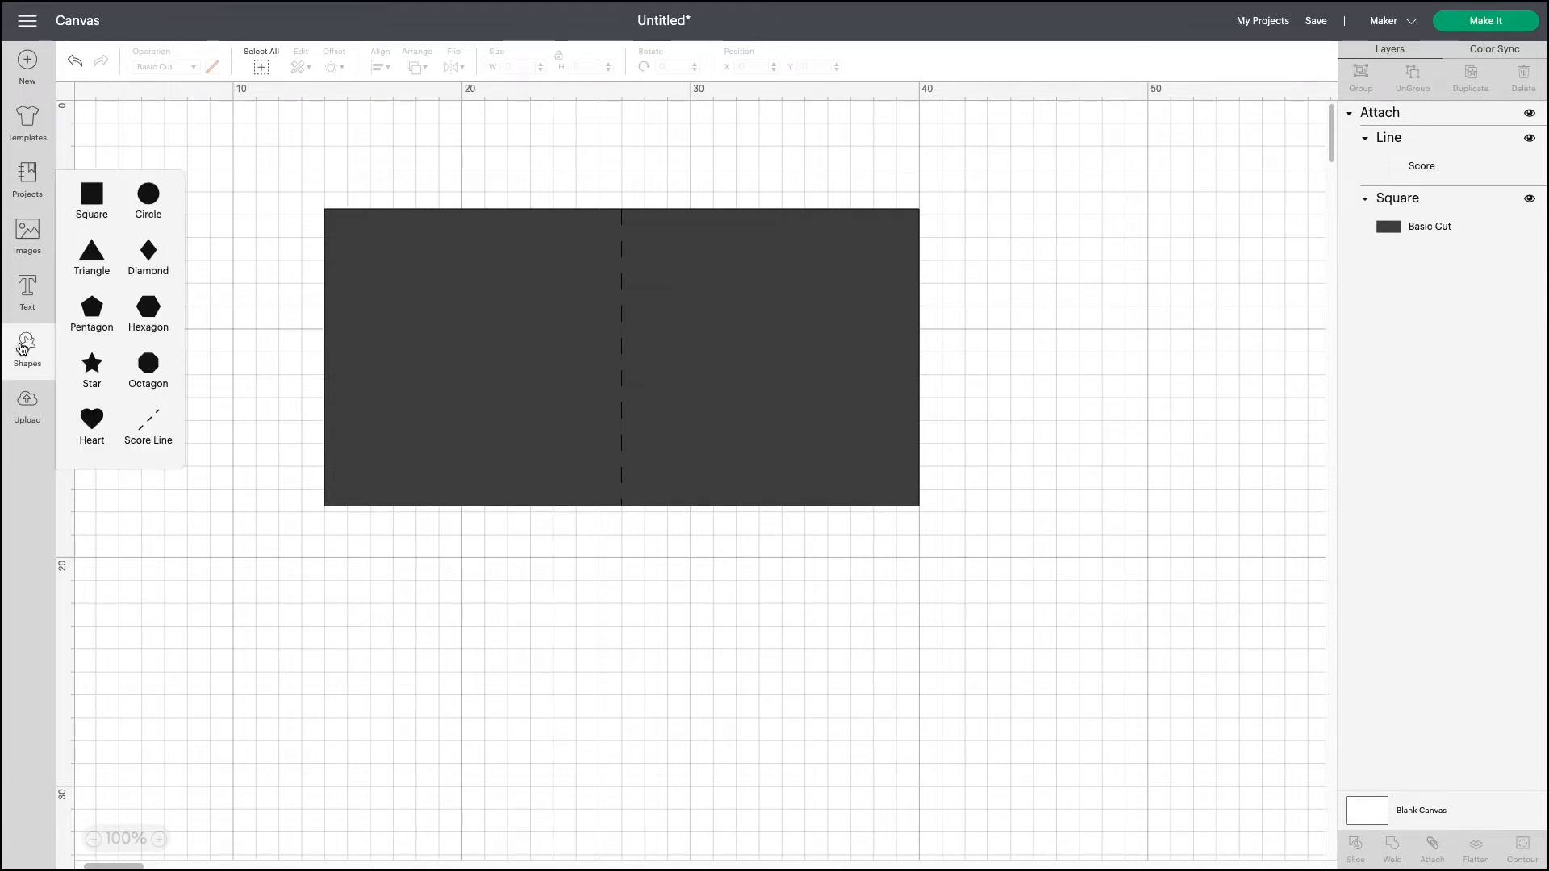
click(91, 365)
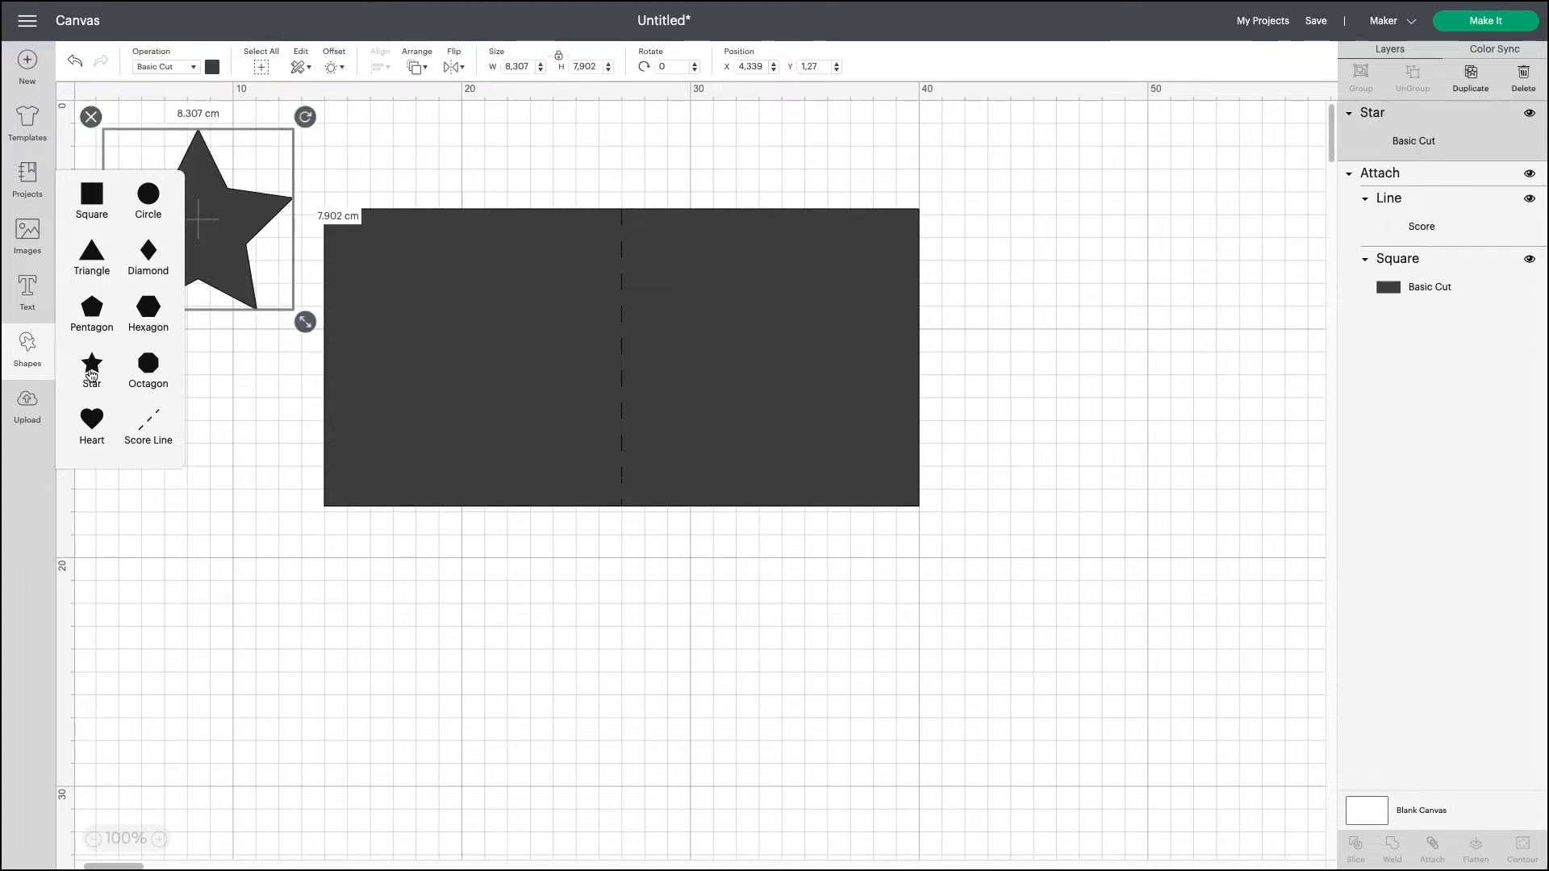
drag(230, 252, 800, 360)
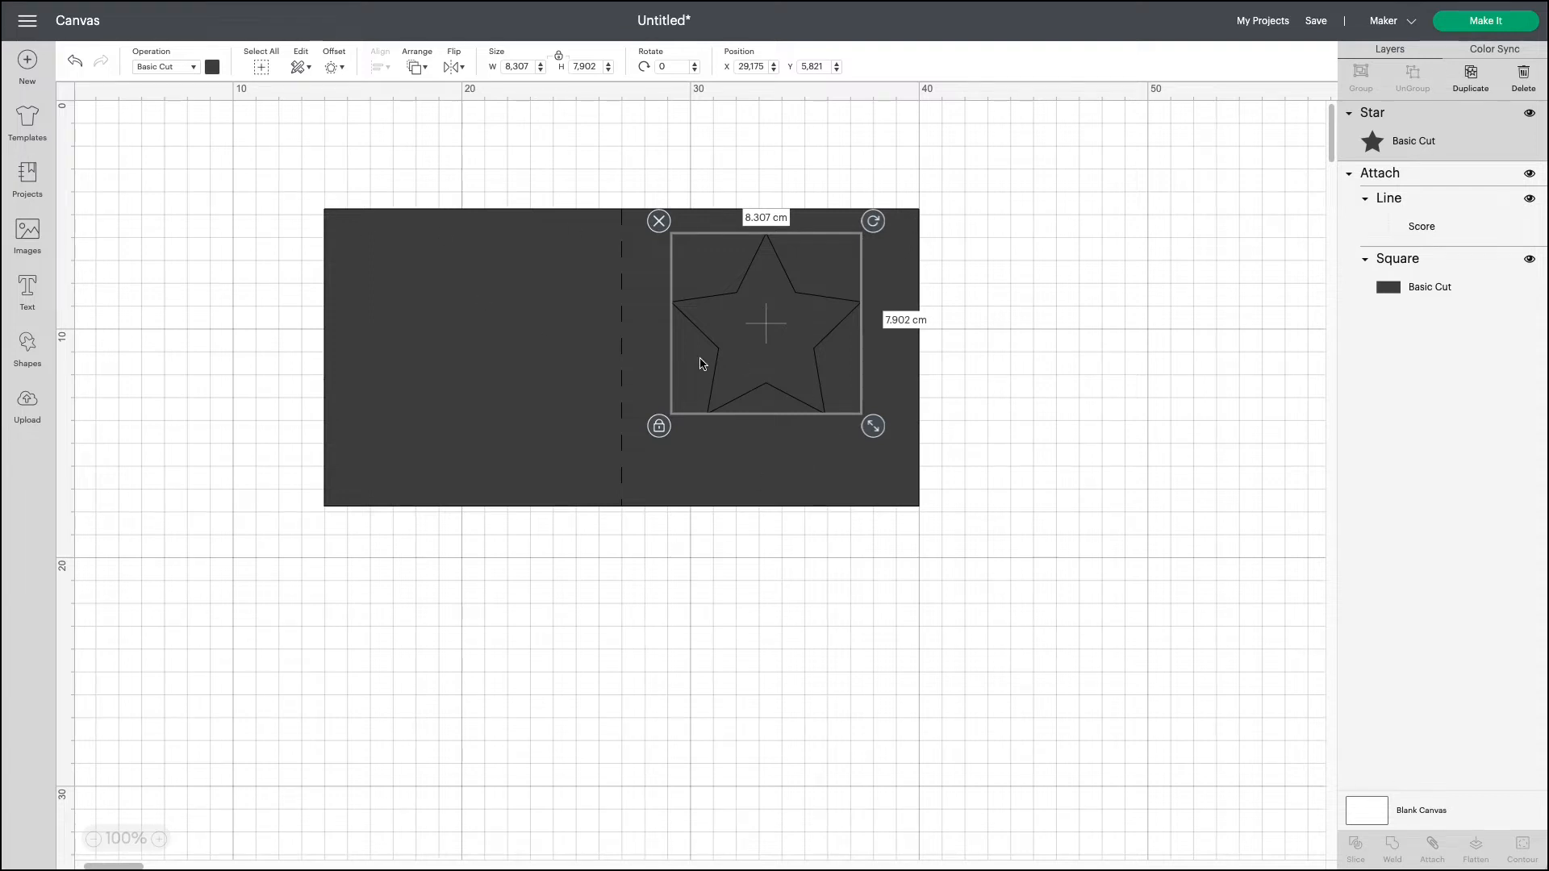
drag(876, 428, 898, 500)
drag(893, 487, 880, 432)
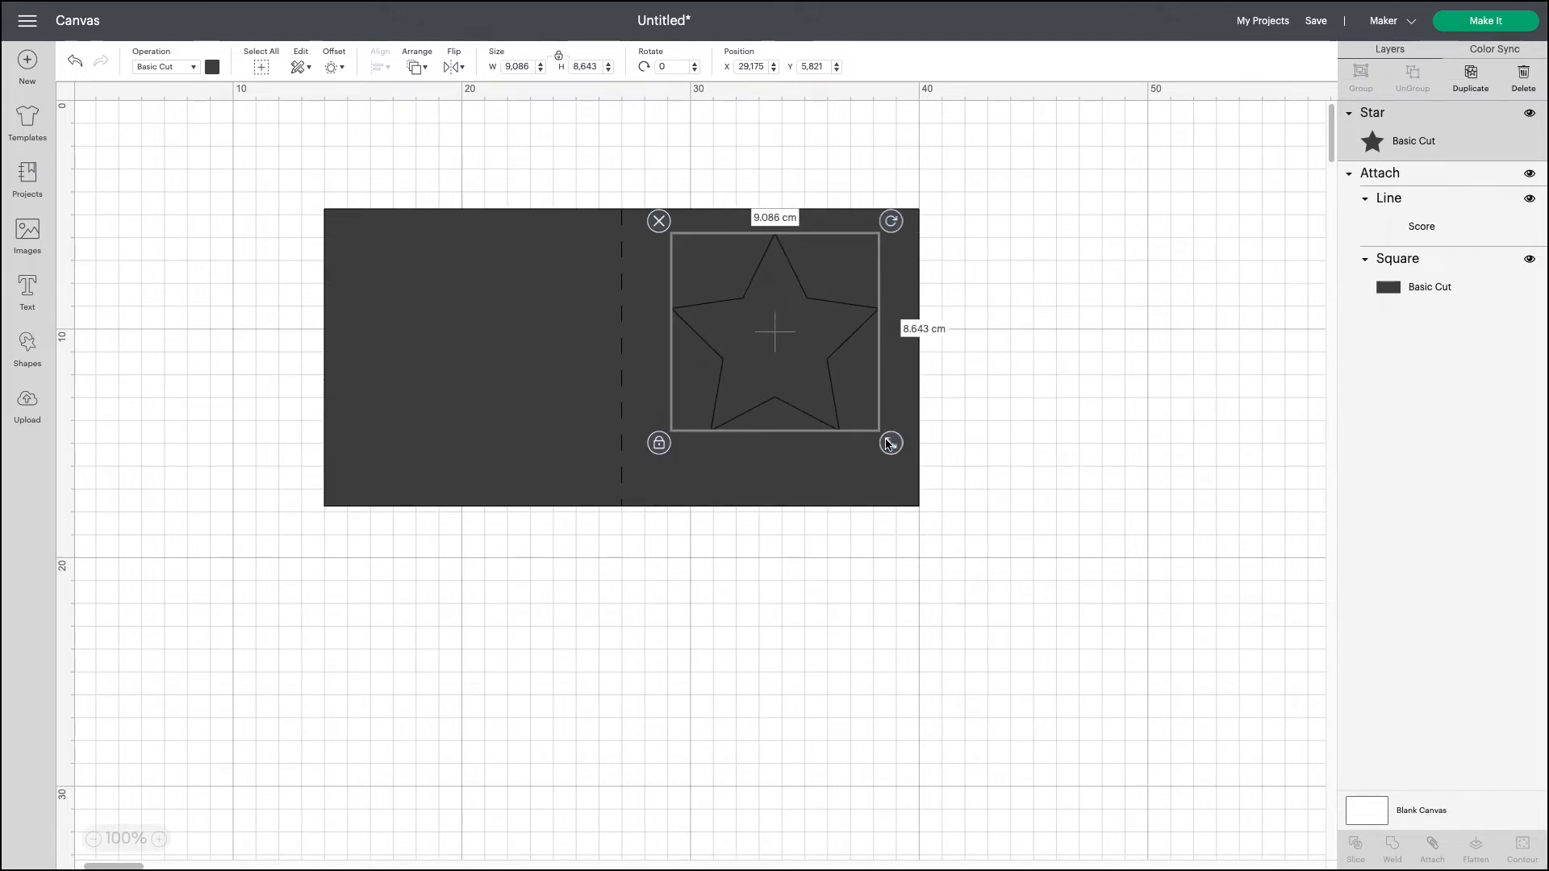
drag(880, 445, 929, 489)
drag(874, 451, 844, 446)
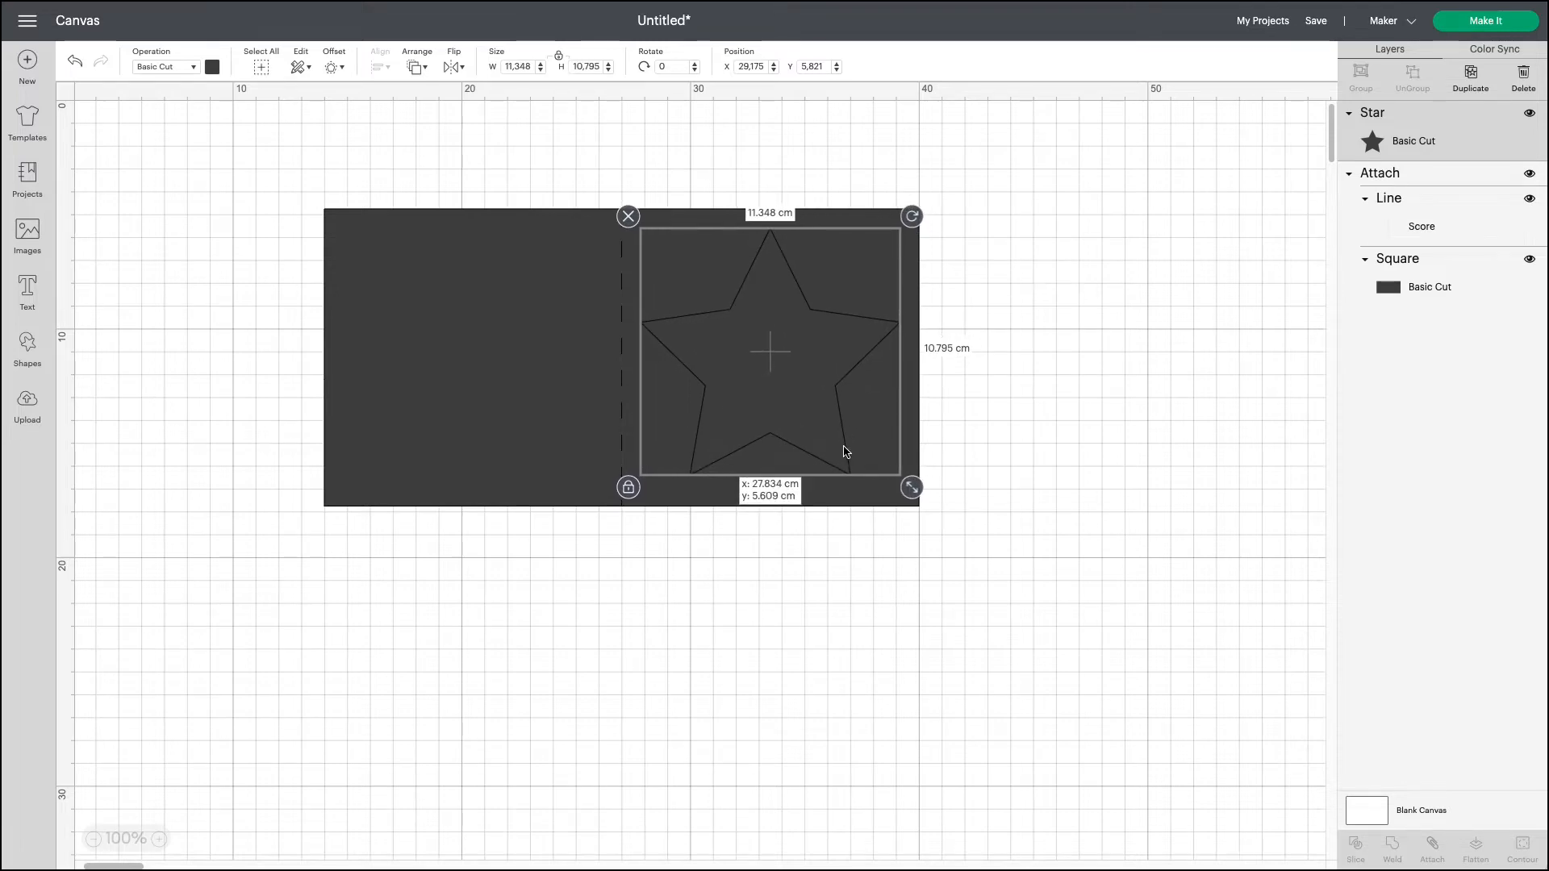
drag(844, 451, 844, 451)
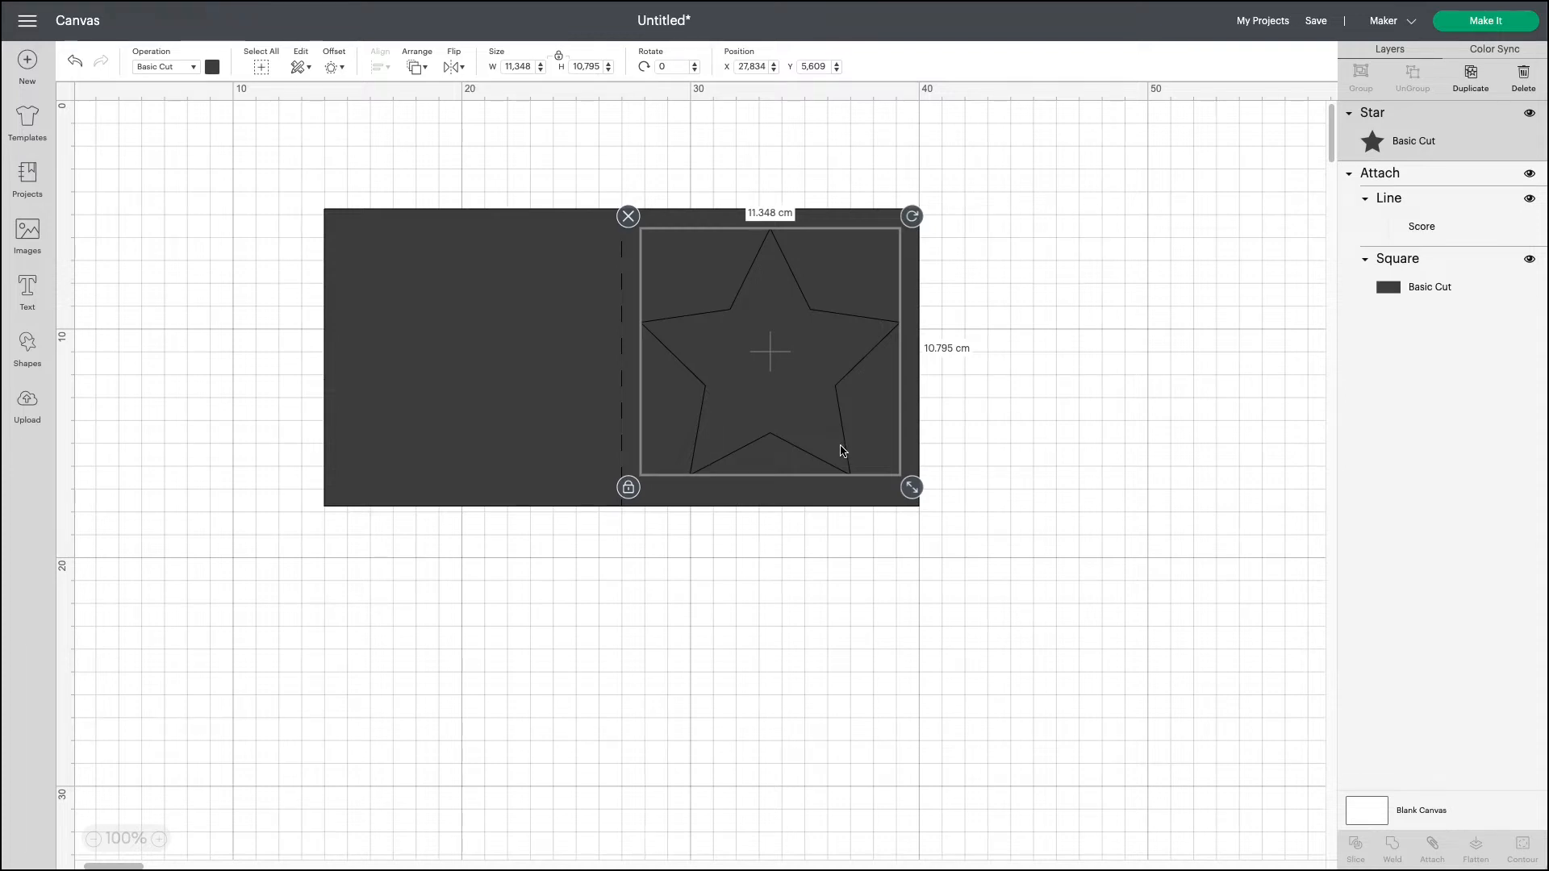
Change the star's operation to Pen, using the GG - Glitter Gel (0.8mm) pen in Silver
click(195, 70)
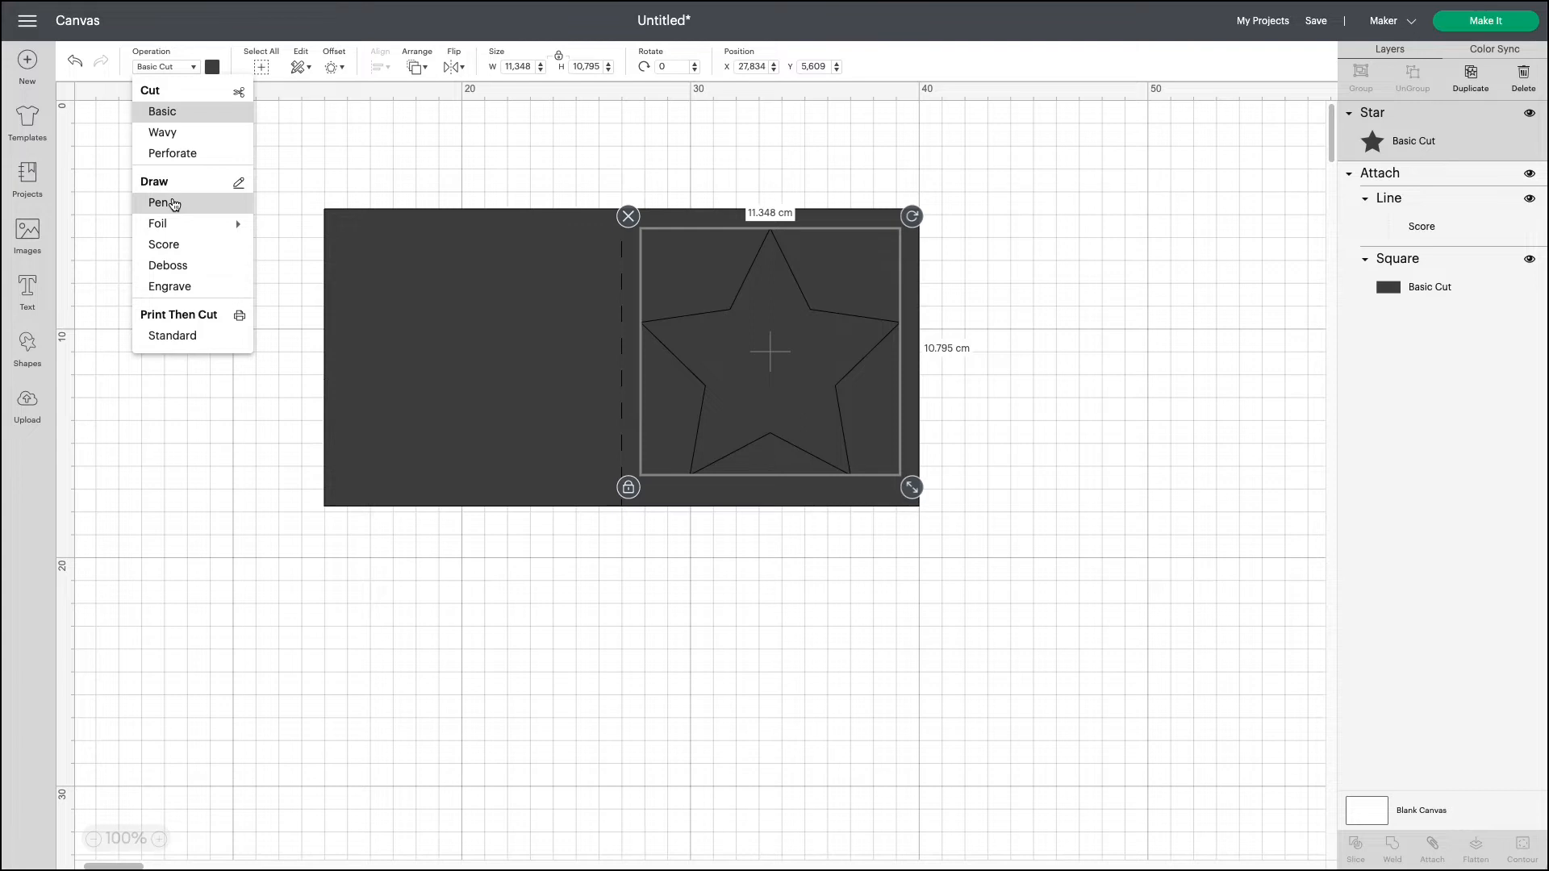
click(162, 202)
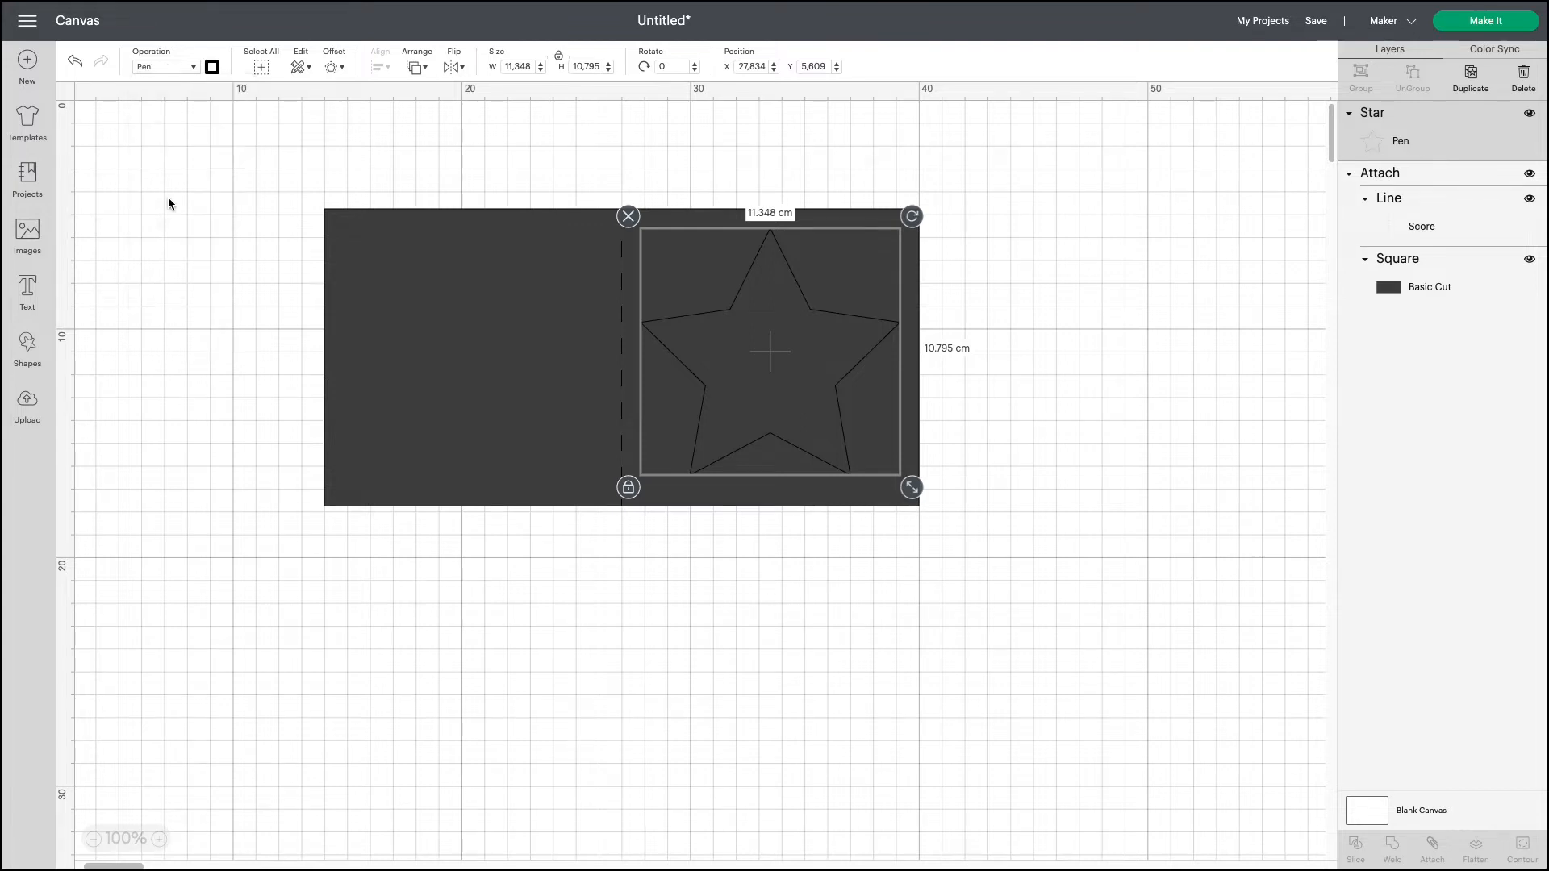
click(213, 71)
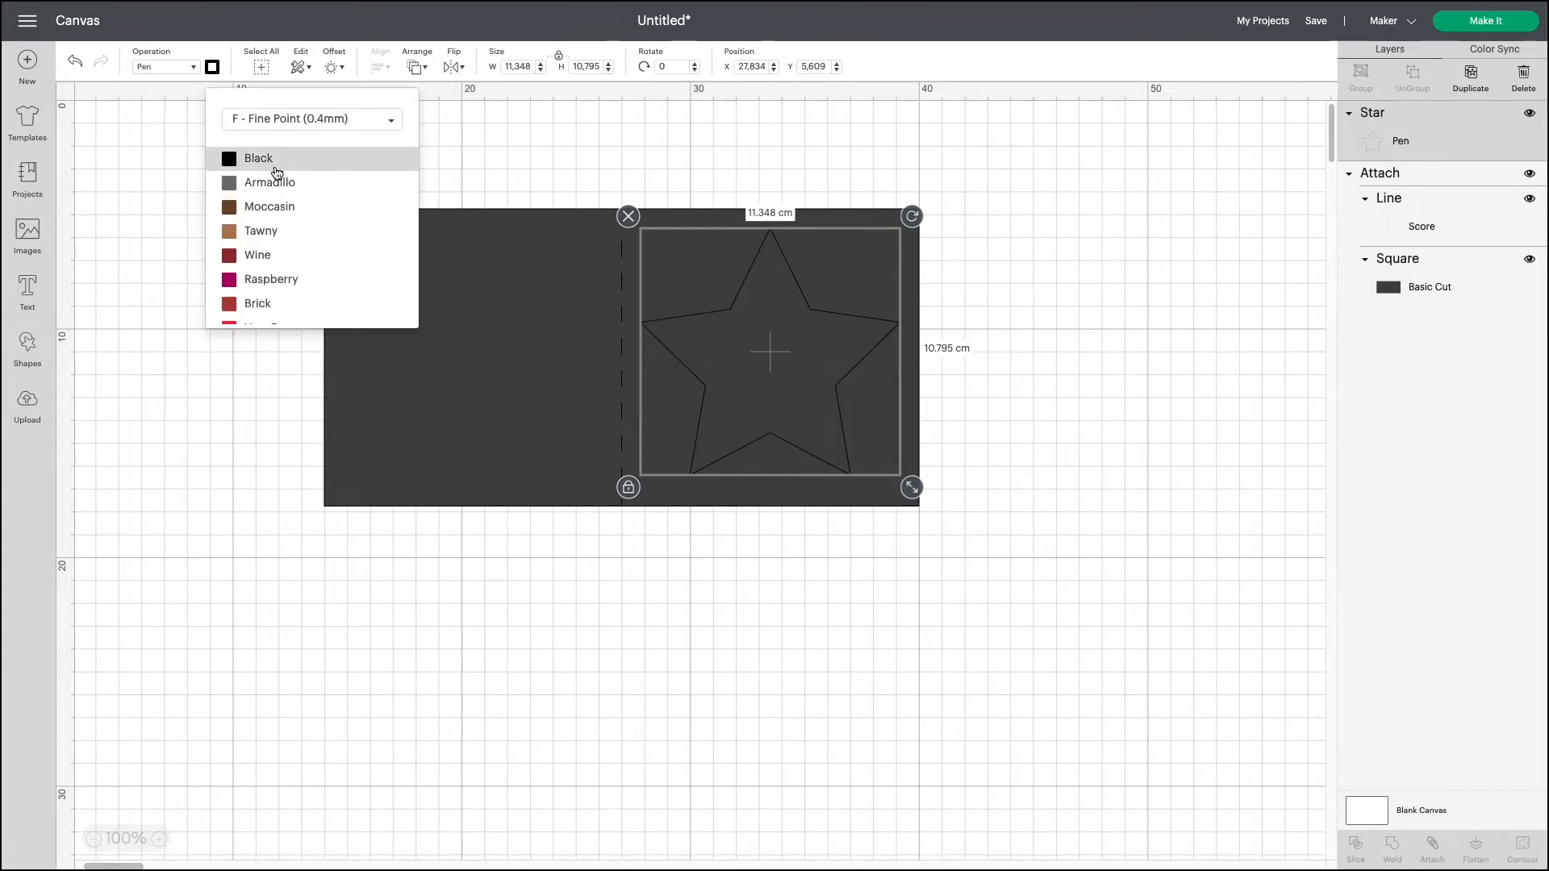
click(368, 122)
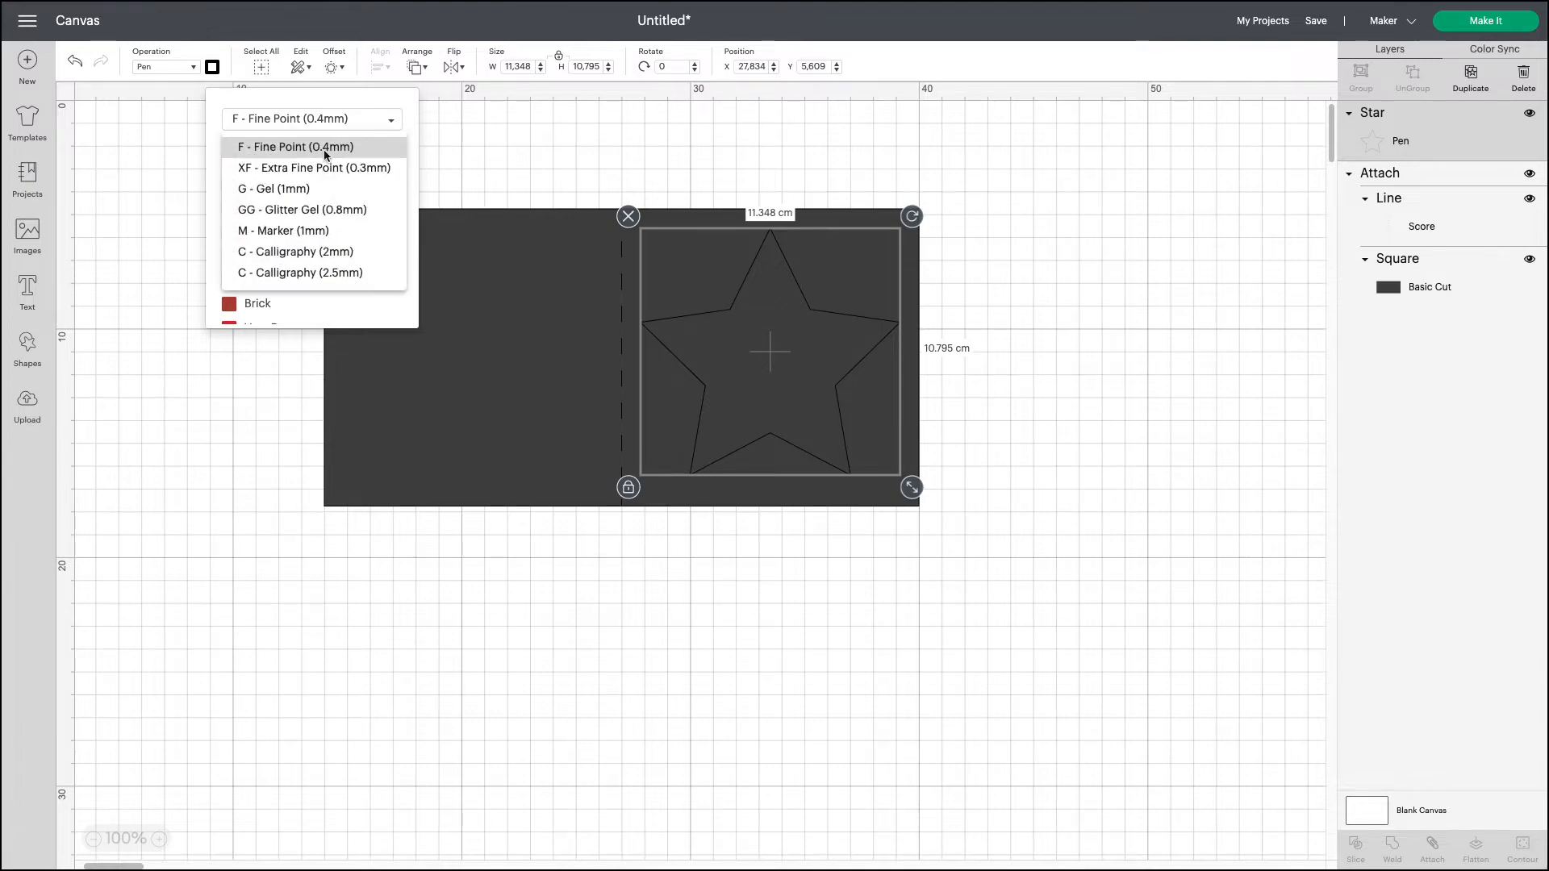
click(285, 211)
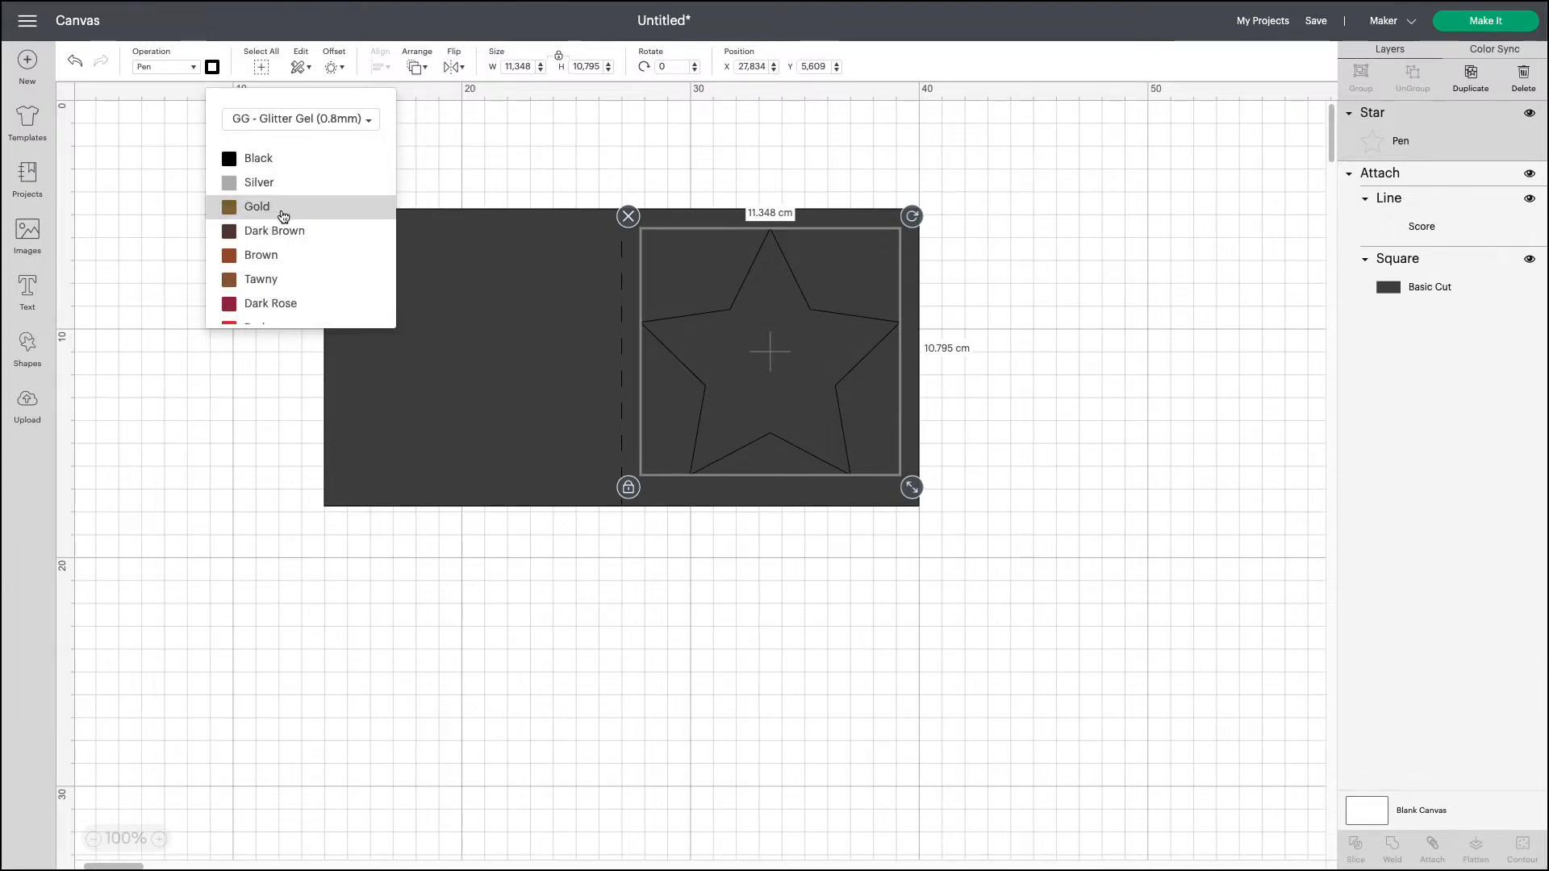
click(259, 184)
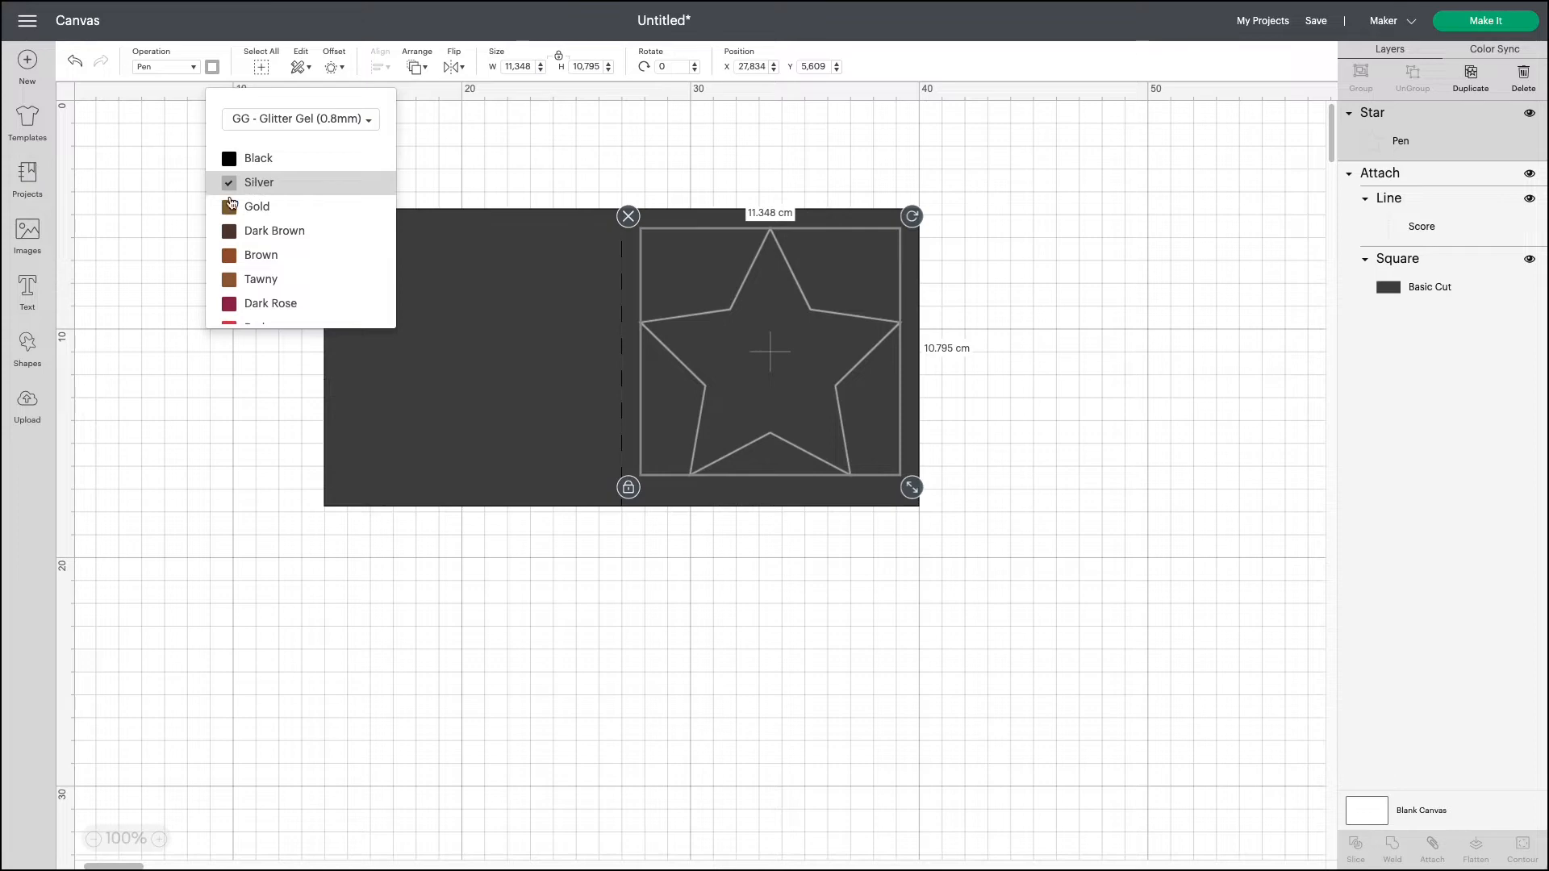
click(778, 372)
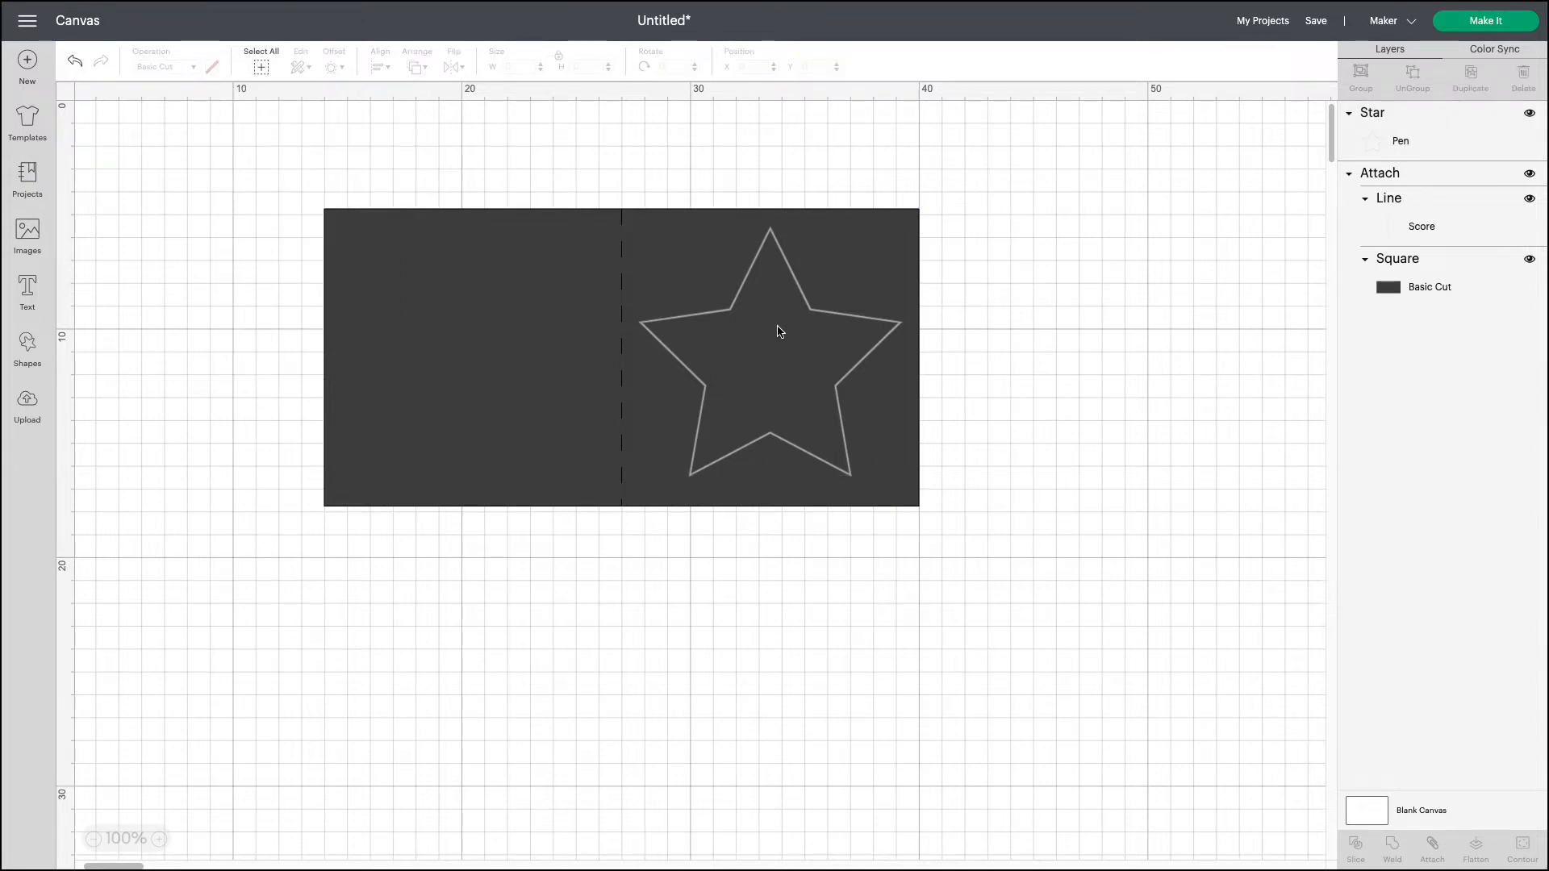
Select the star together with the scored card base and attach them
drag(609, 124, 1060, 480)
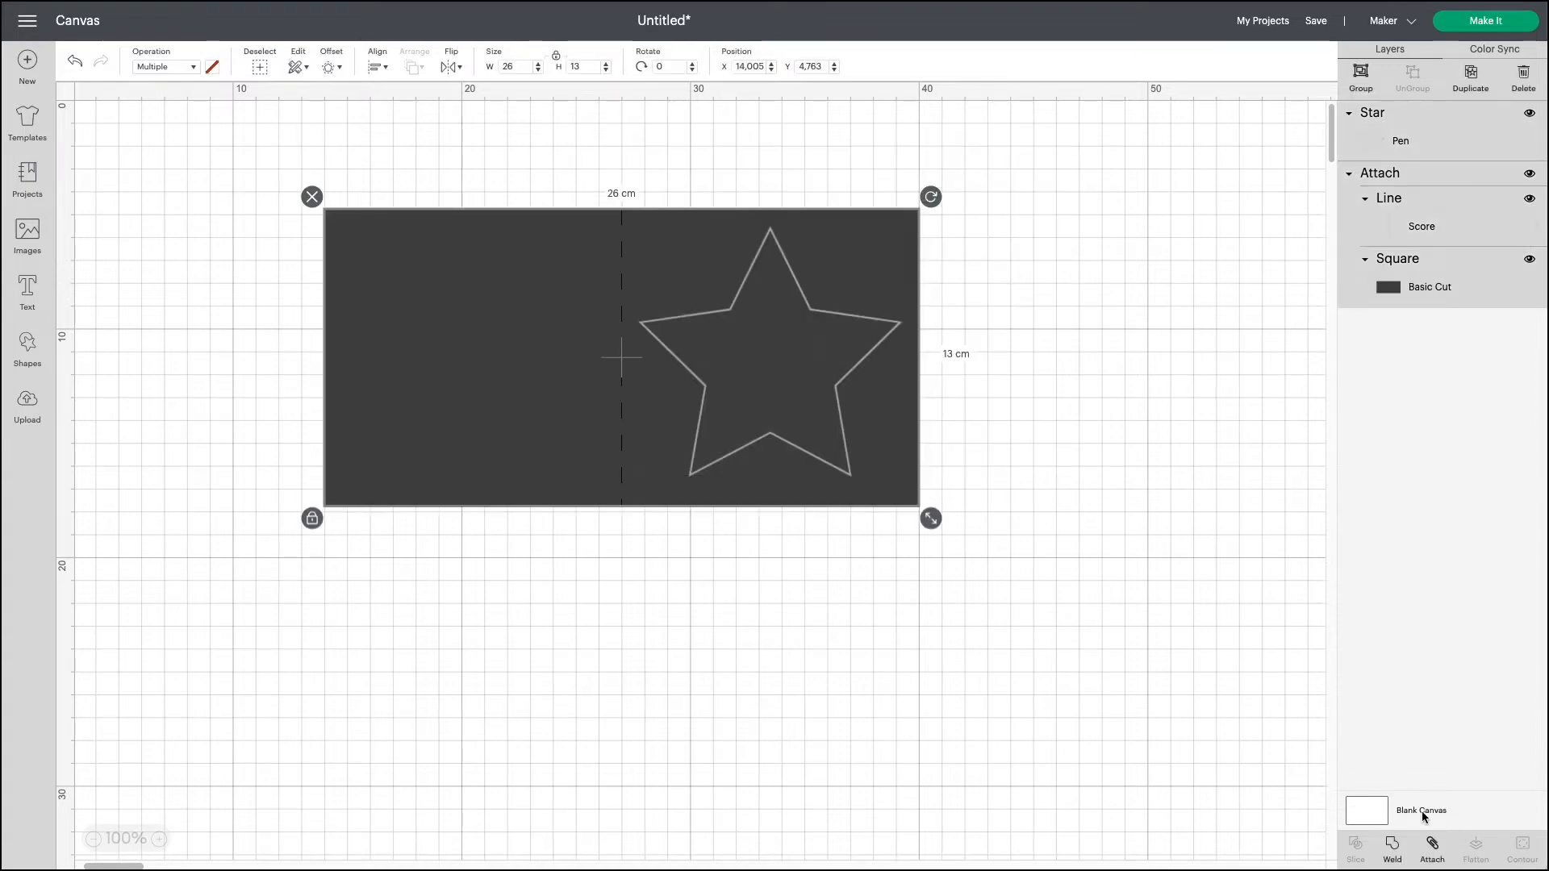
click(1430, 847)
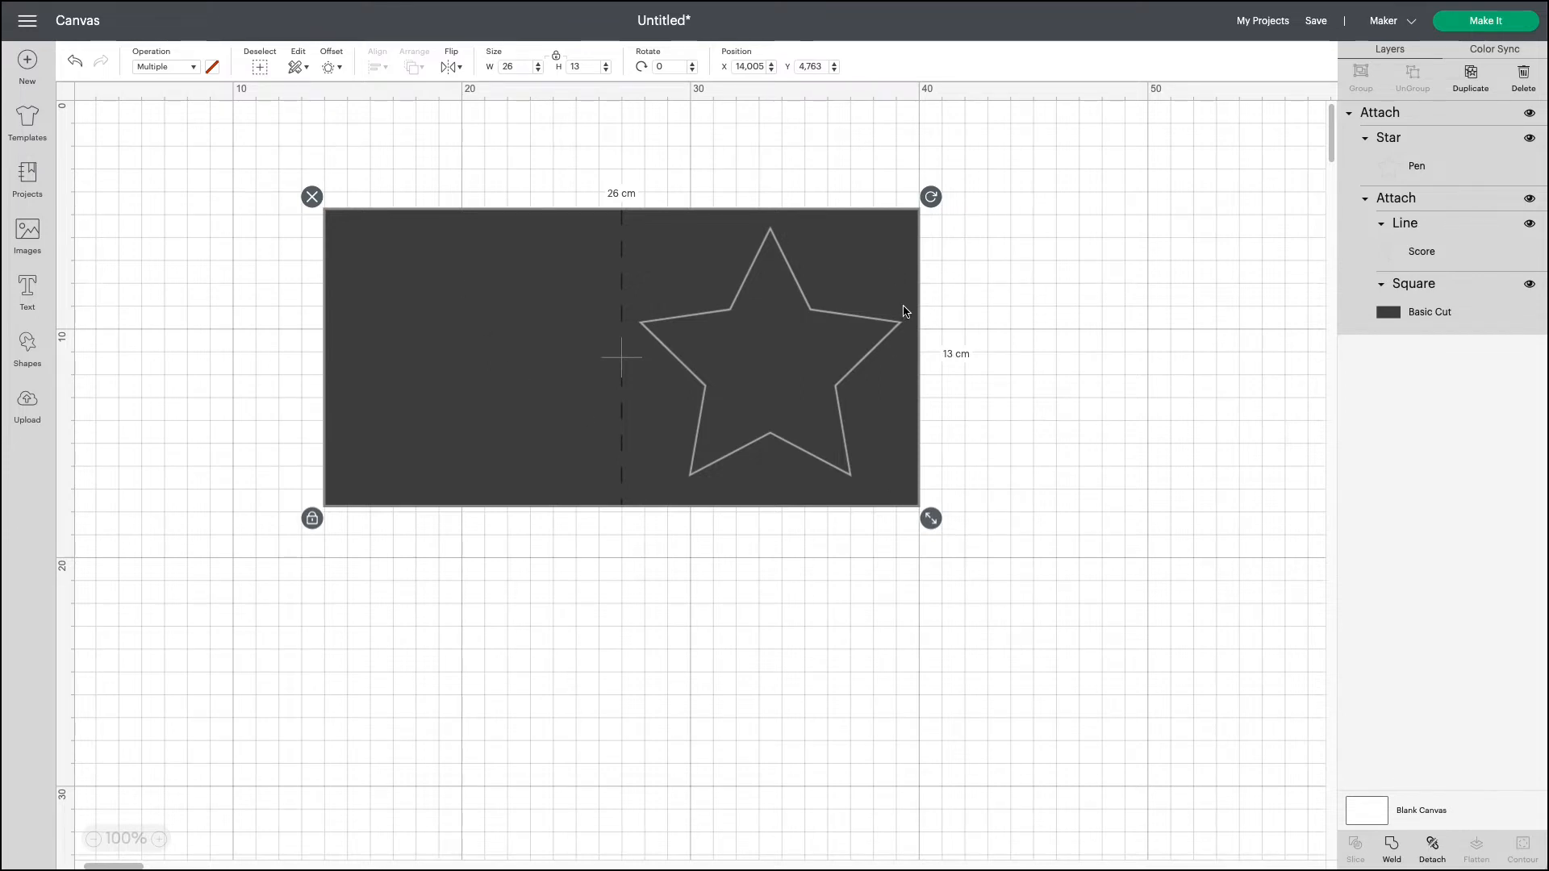
Add a second star, about 8.3 × 7.9 cm, and centre it inside the large silver star
click(27, 348)
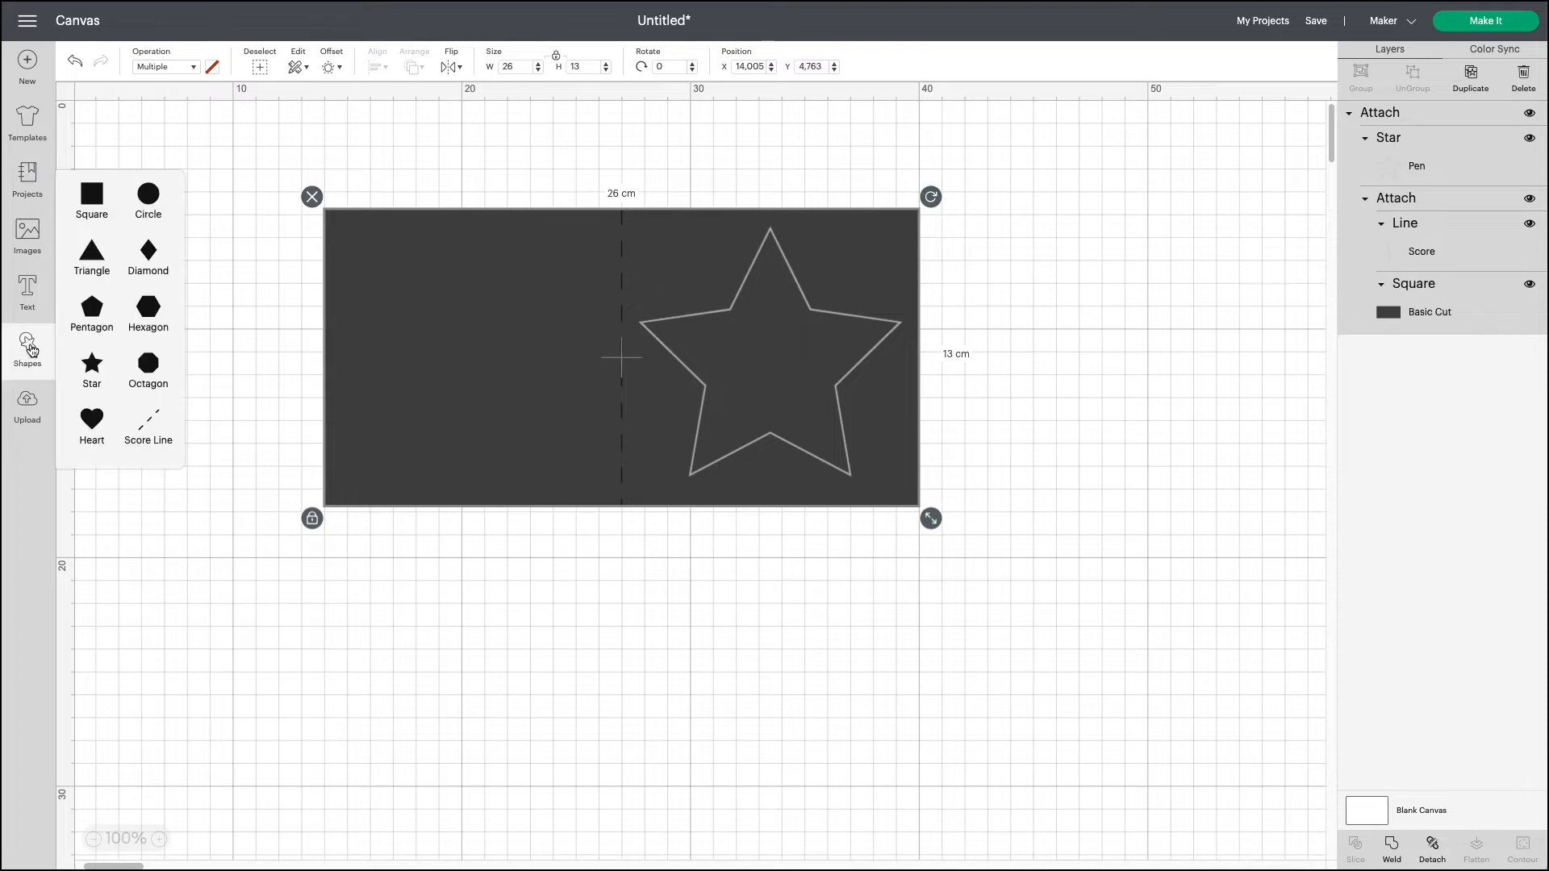
click(92, 365)
drag(240, 297, 780, 403)
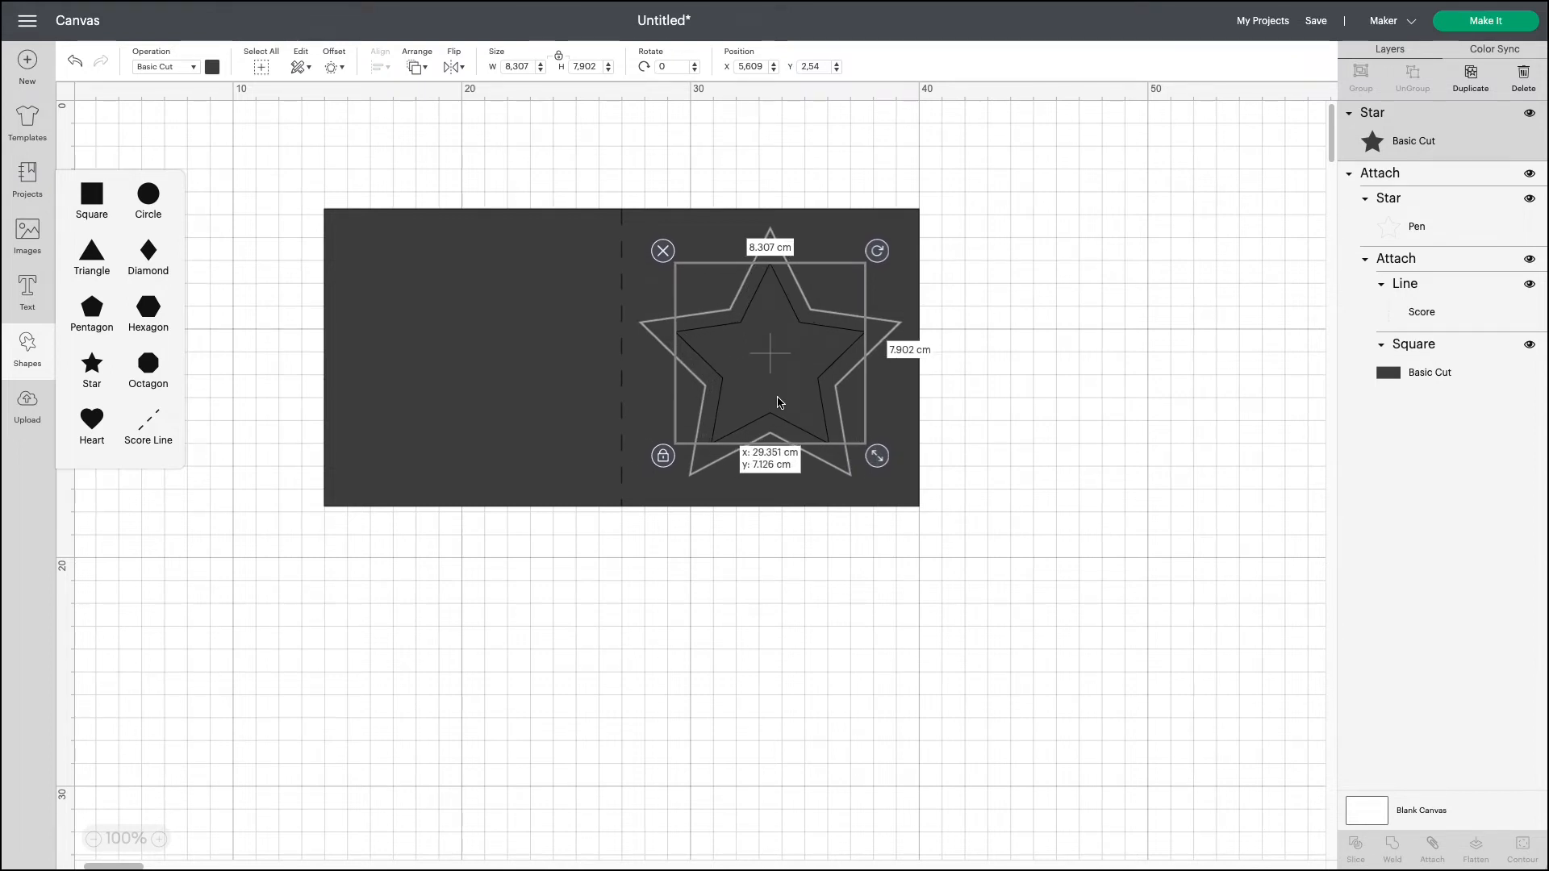
drag(780, 402, 780, 402)
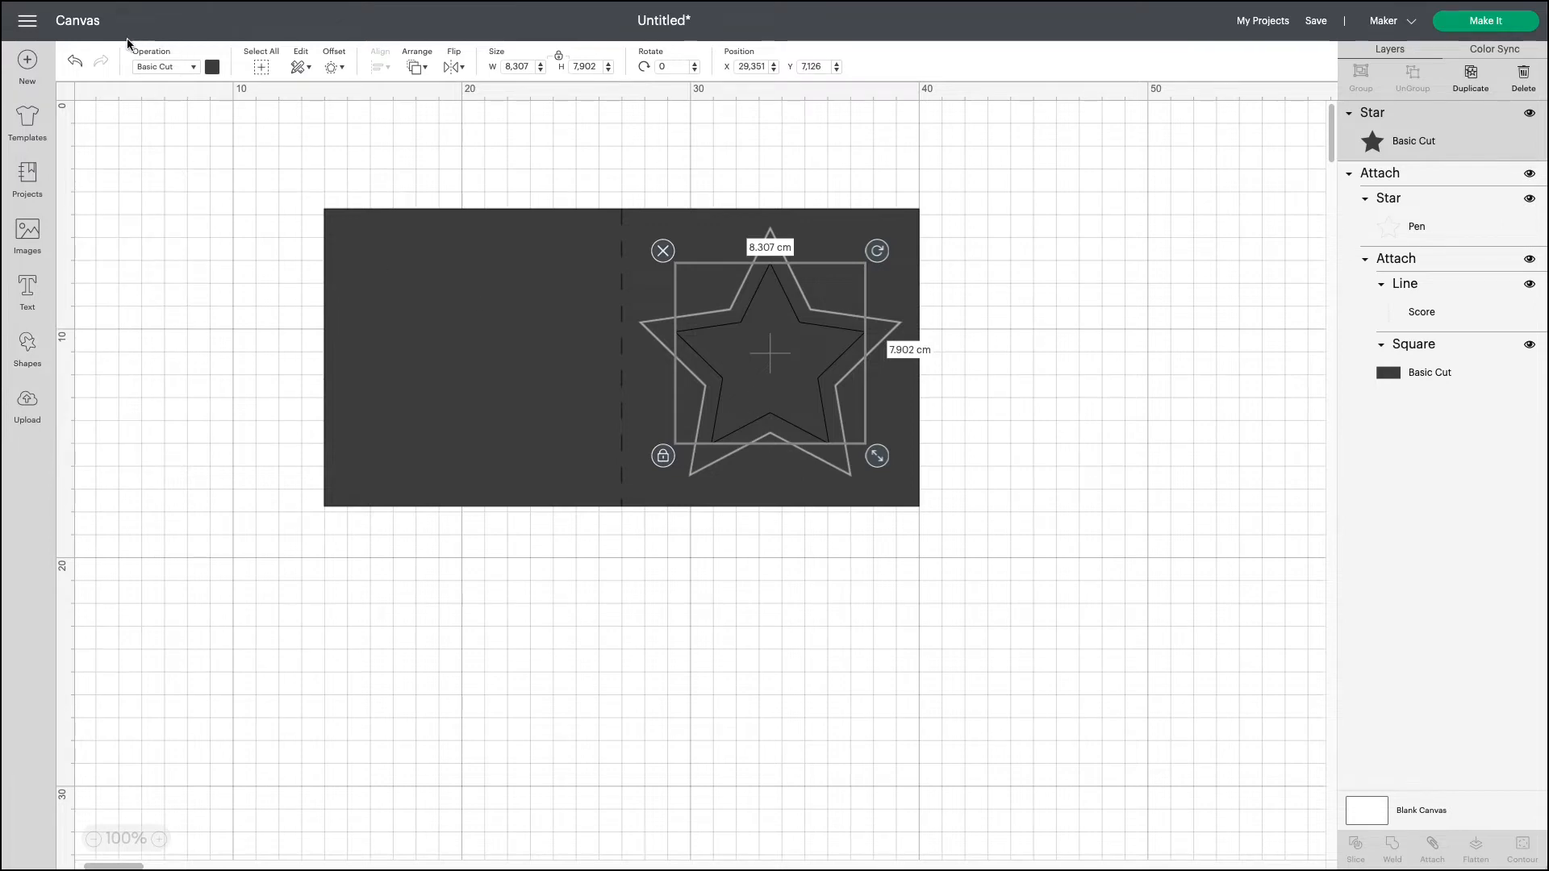
Set the second star to draw with the Silver GG - Glitter Gel (0.8mm) pen
click(189, 71)
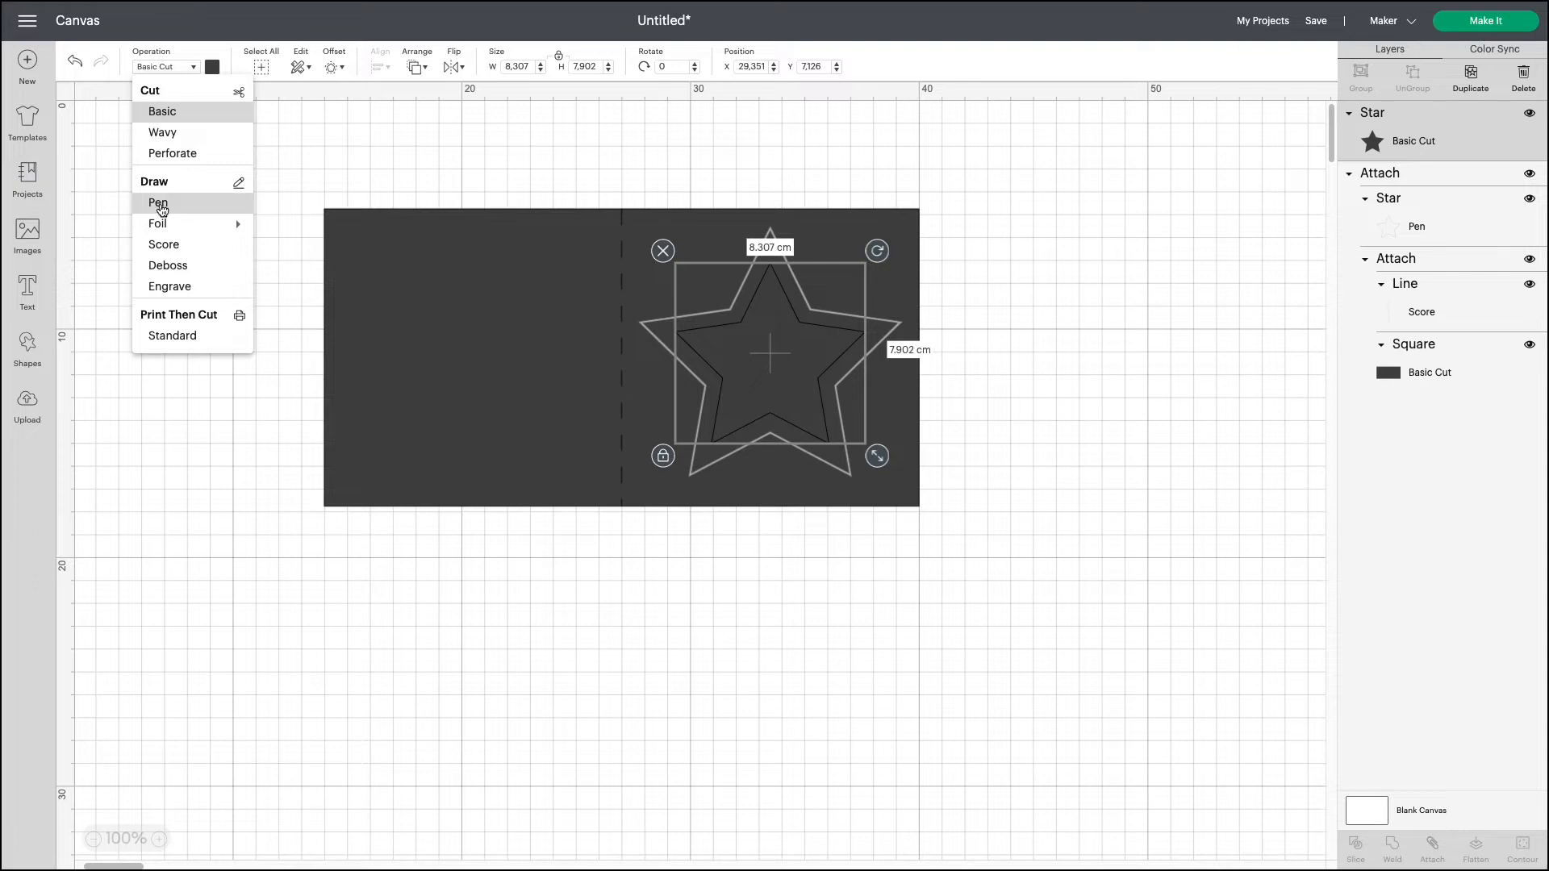
click(159, 203)
click(218, 70)
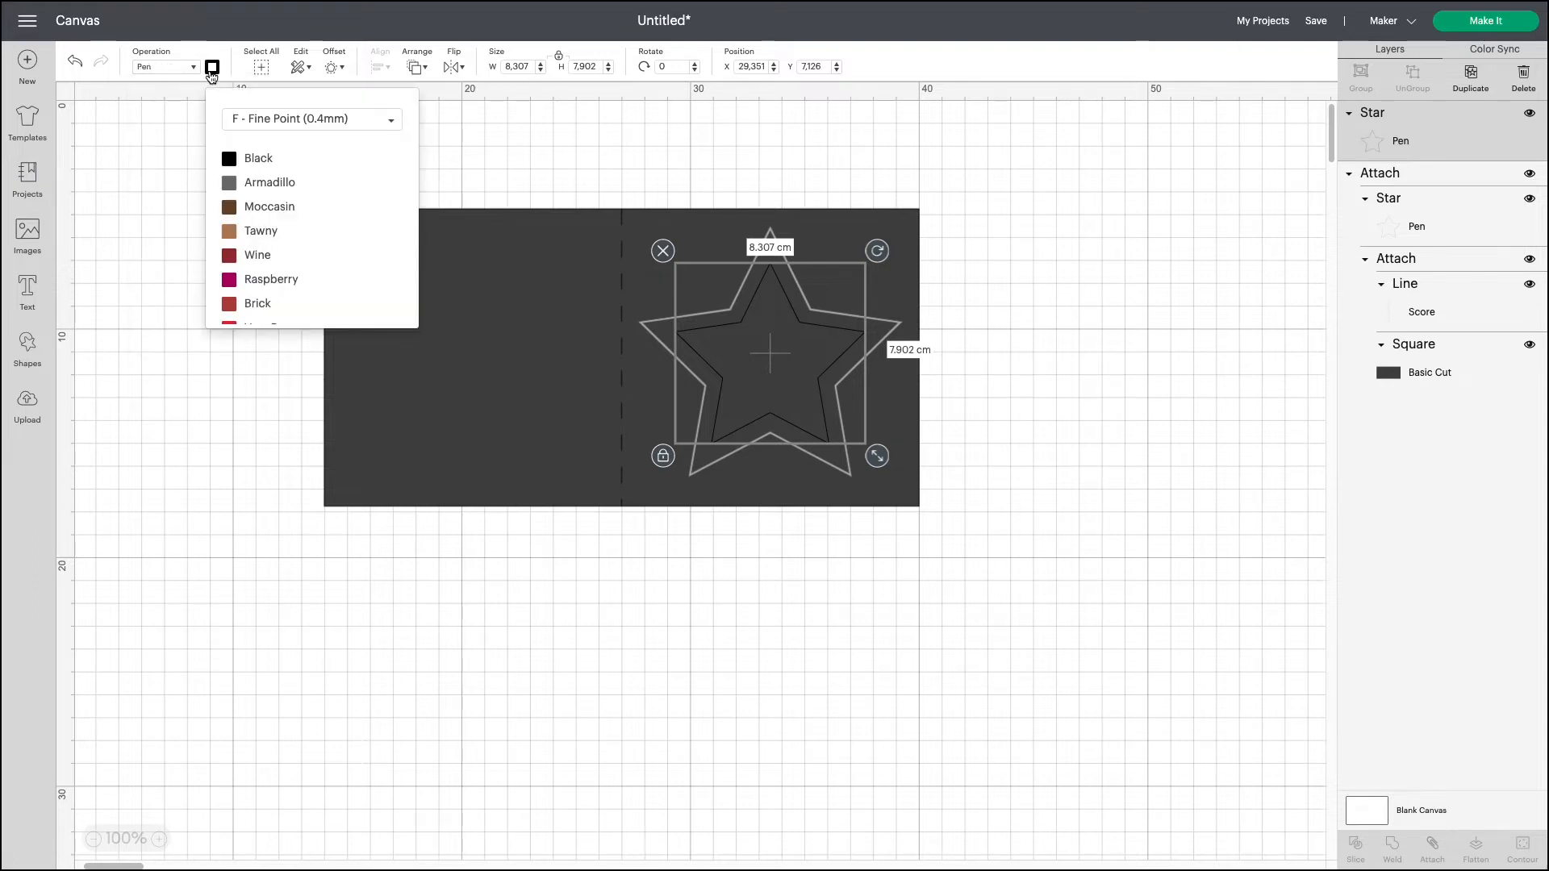
click(393, 122)
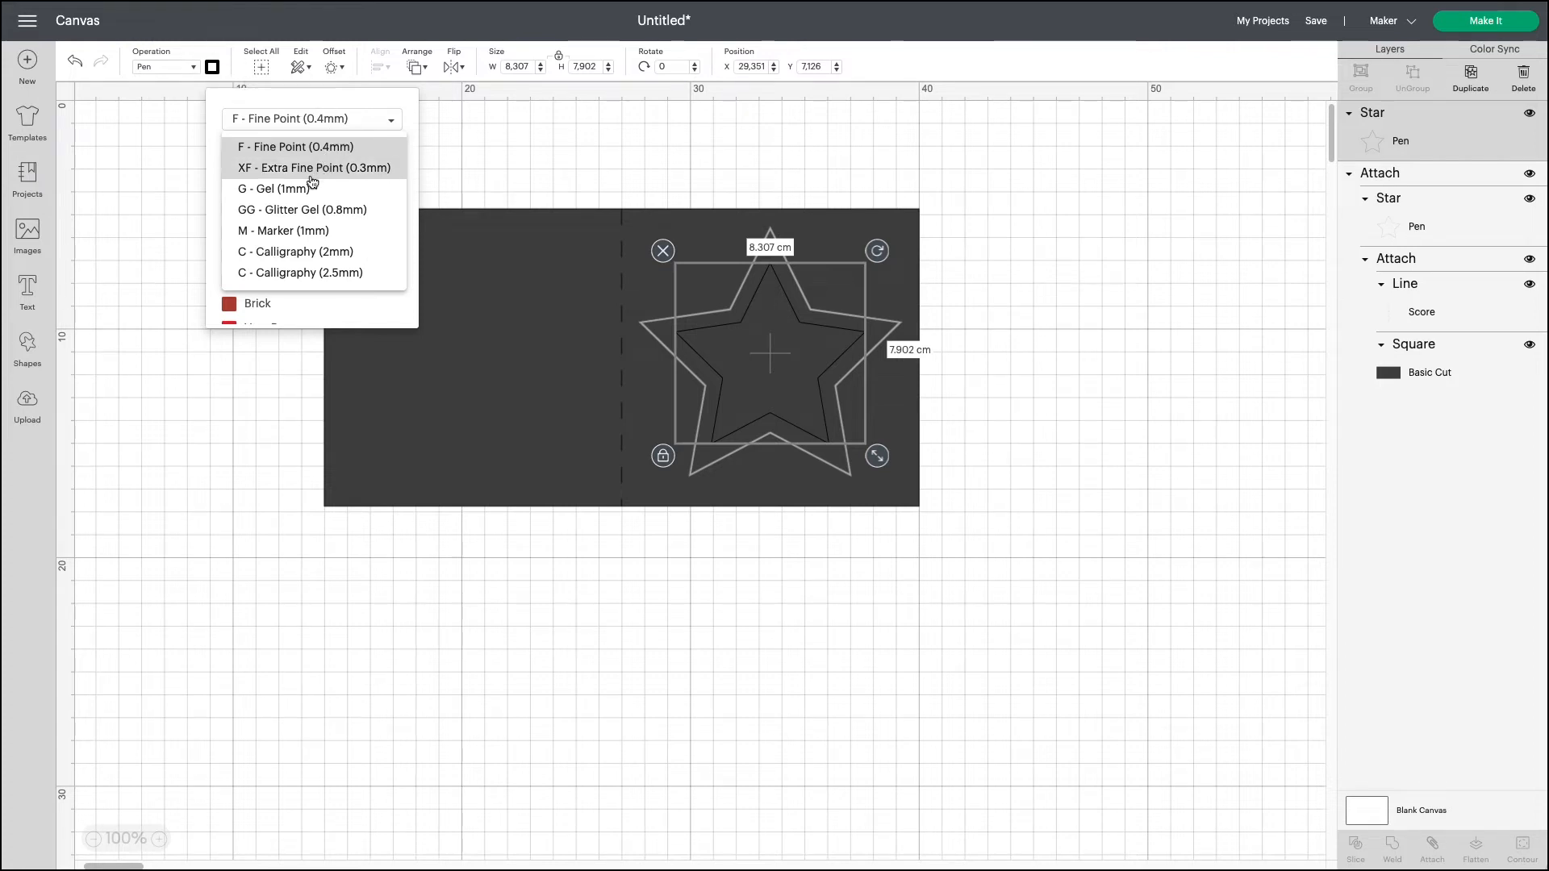
click(299, 210)
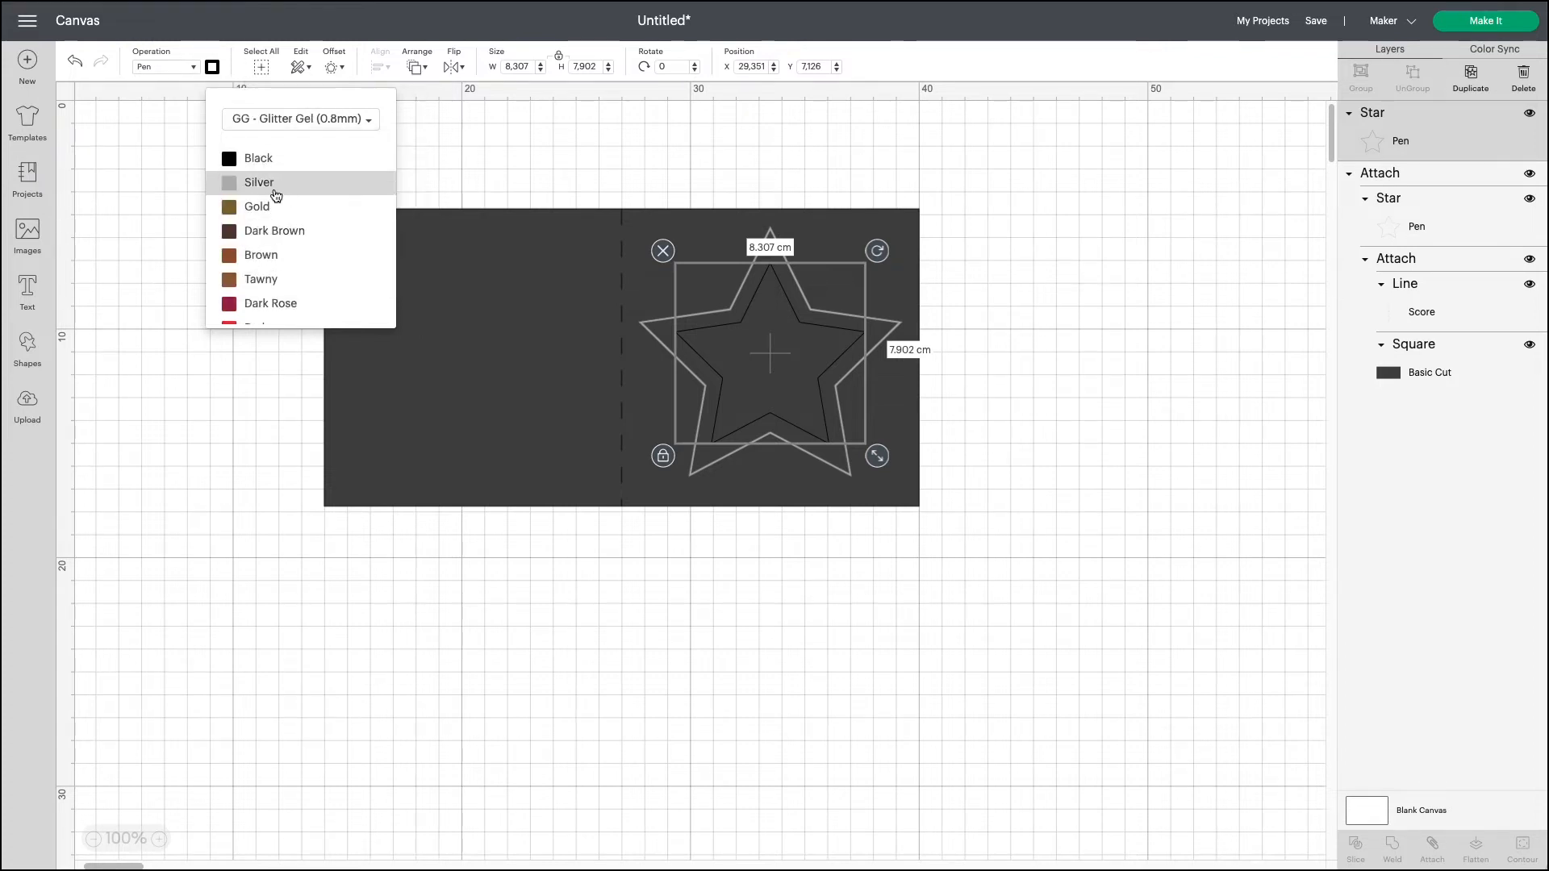
click(797, 421)
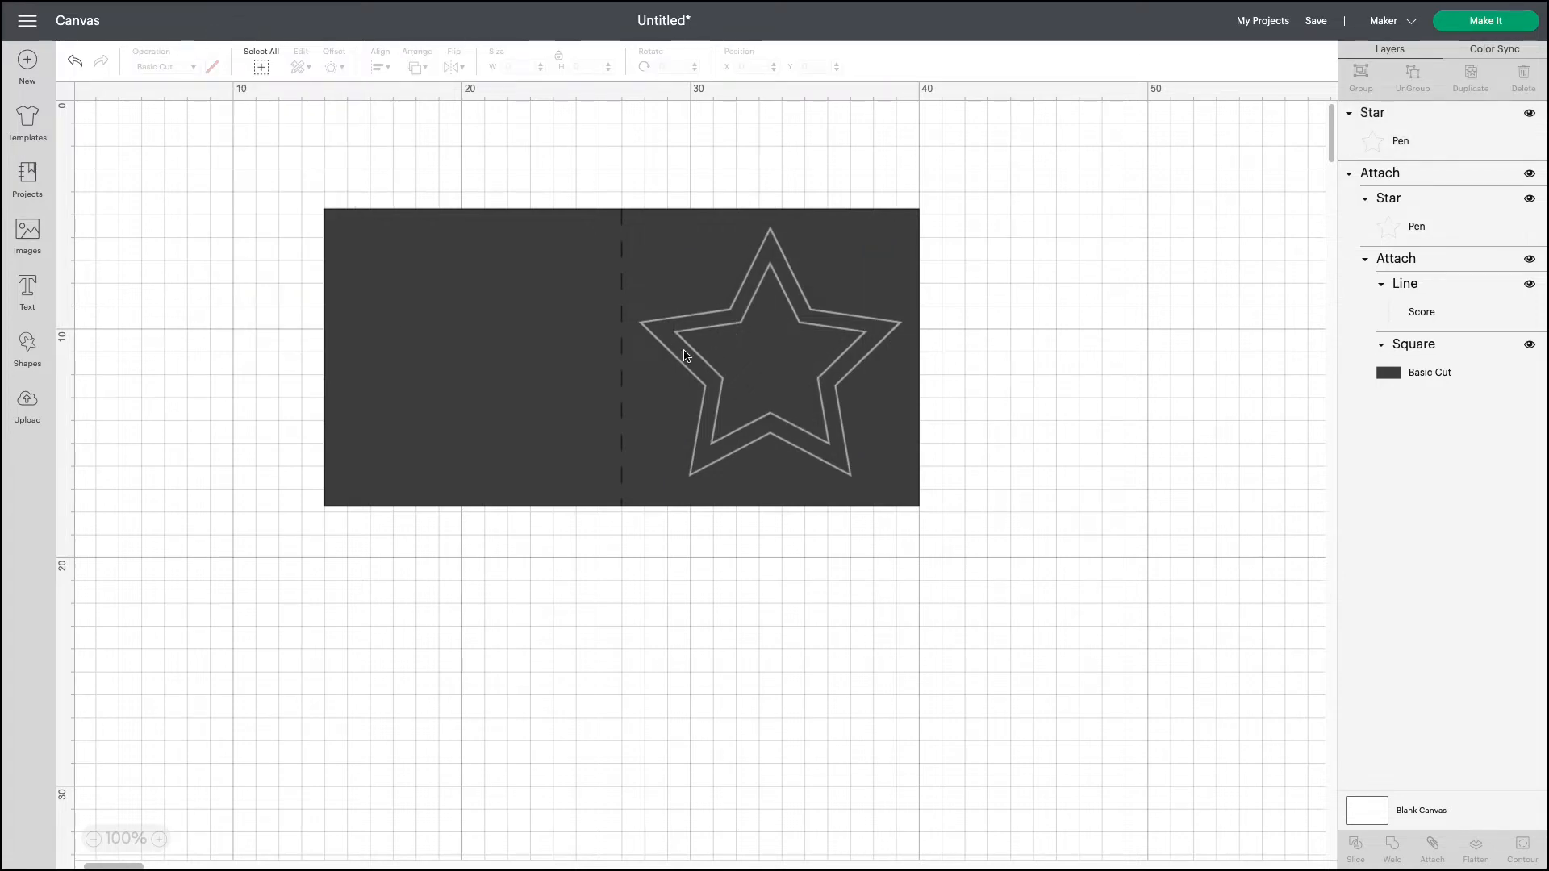
Add a third star, shrink it to about 6.6 × 6.2 cm and centre it inside the second star
click(27, 348)
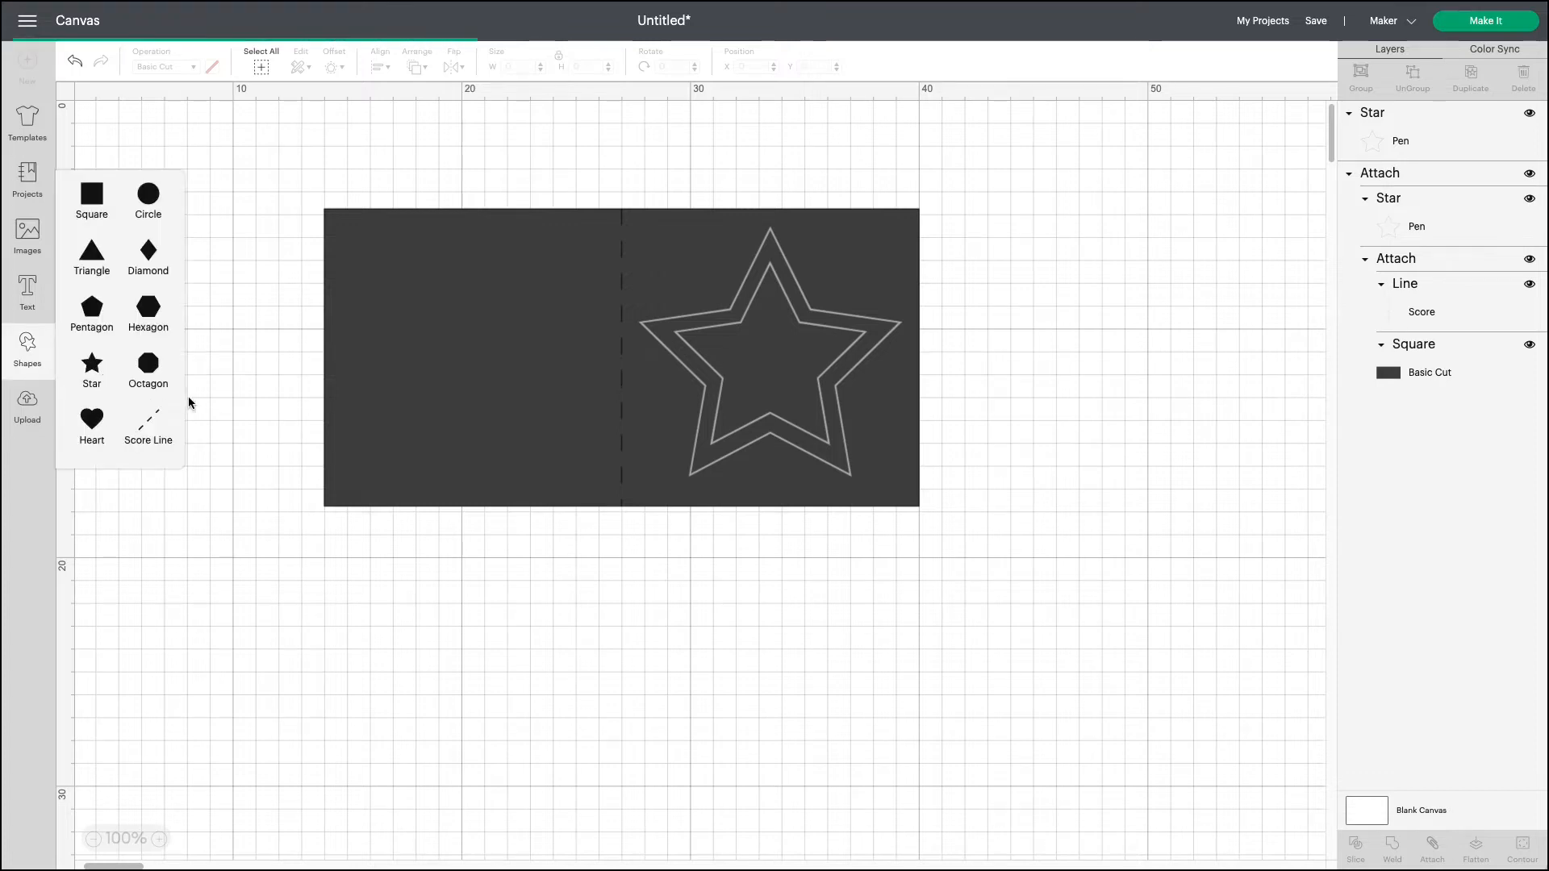
click(92, 368)
drag(246, 329, 759, 405)
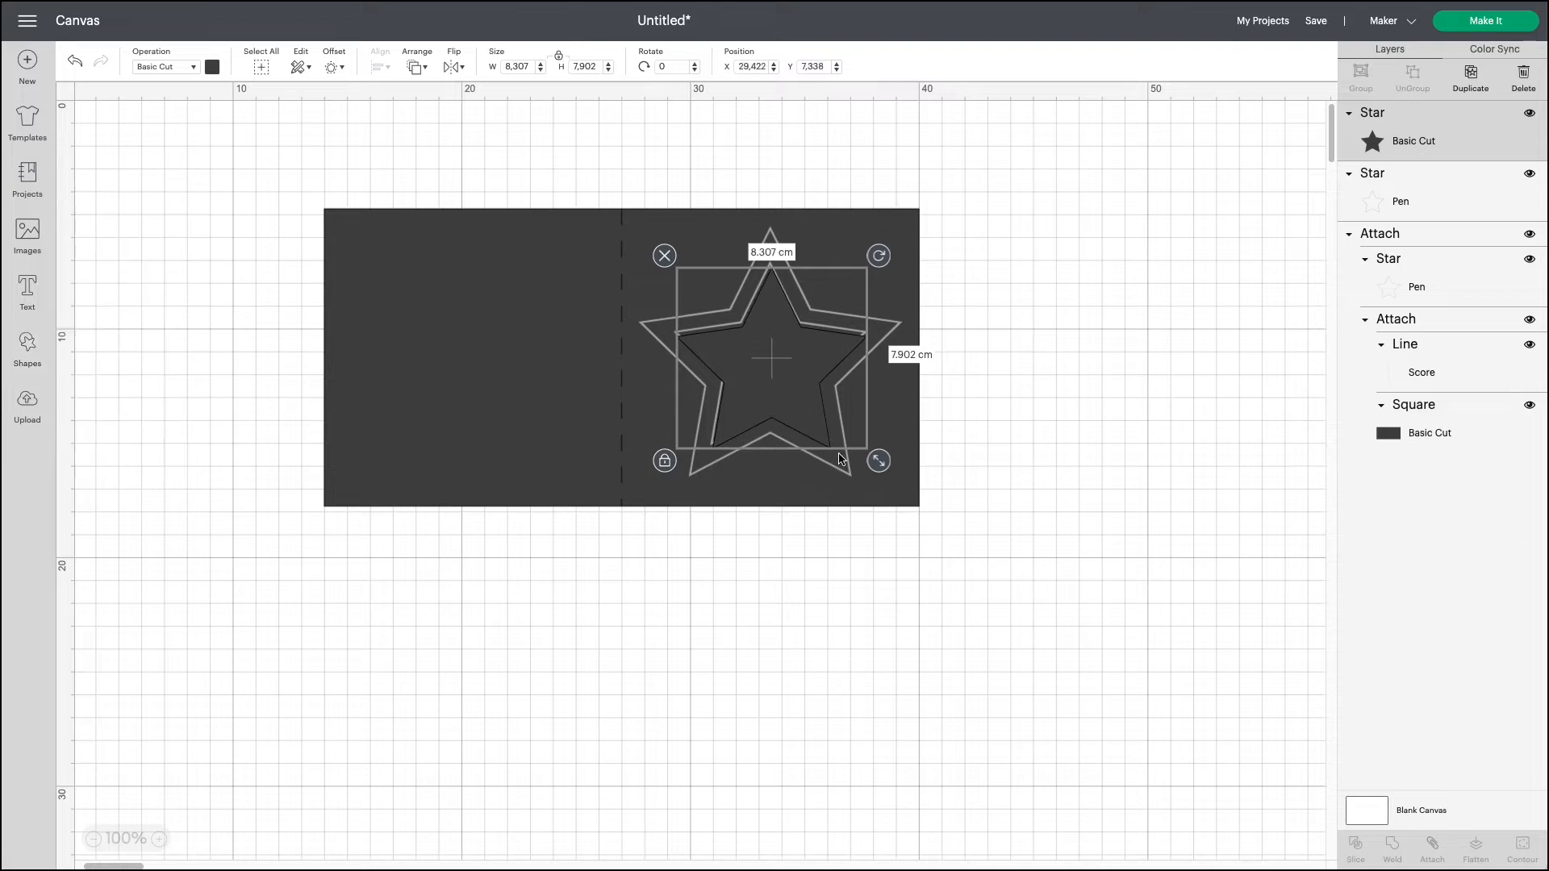
drag(877, 461, 826, 429)
drag(746, 379, 762, 393)
drag(858, 441, 855, 438)
drag(777, 385, 777, 385)
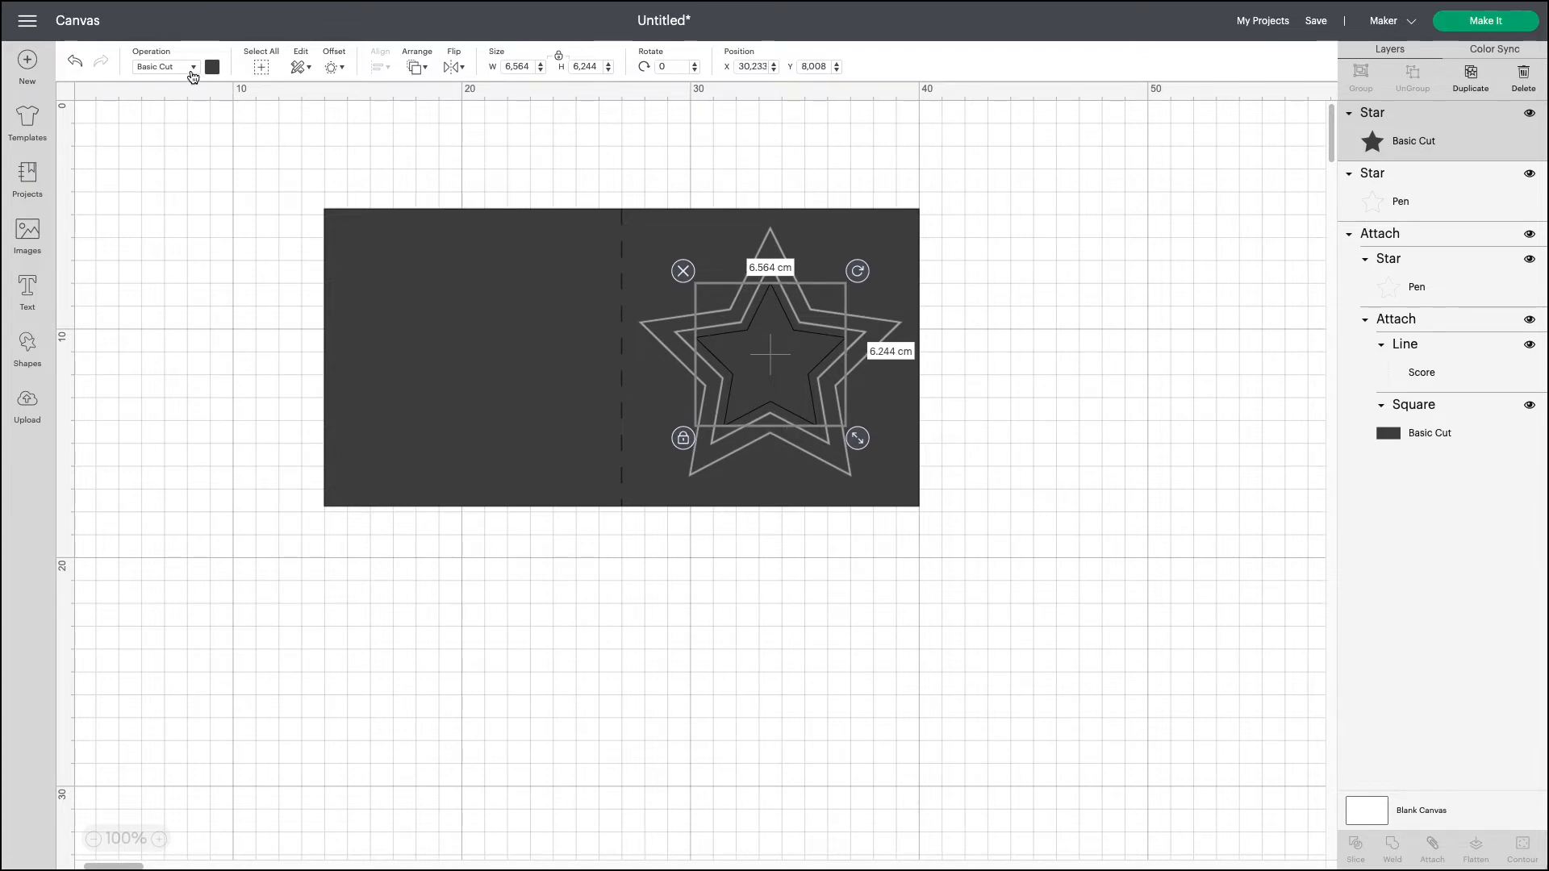
Switch the innermost star from Basic Cut to Pen with GG - Glitter Gel (0.8mm) in Silver
click(181, 73)
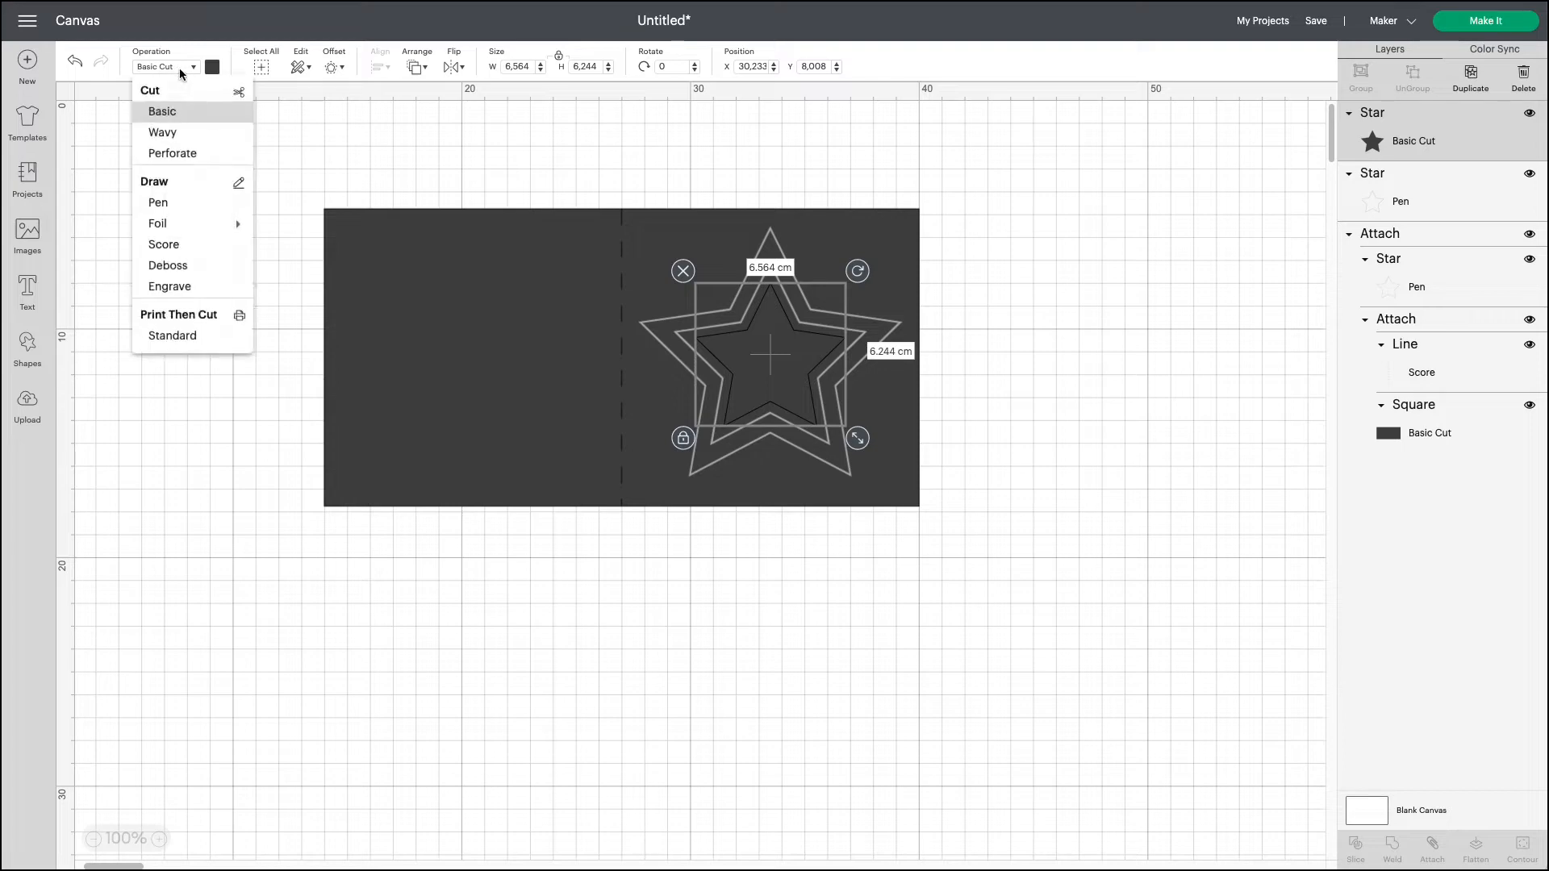
click(188, 203)
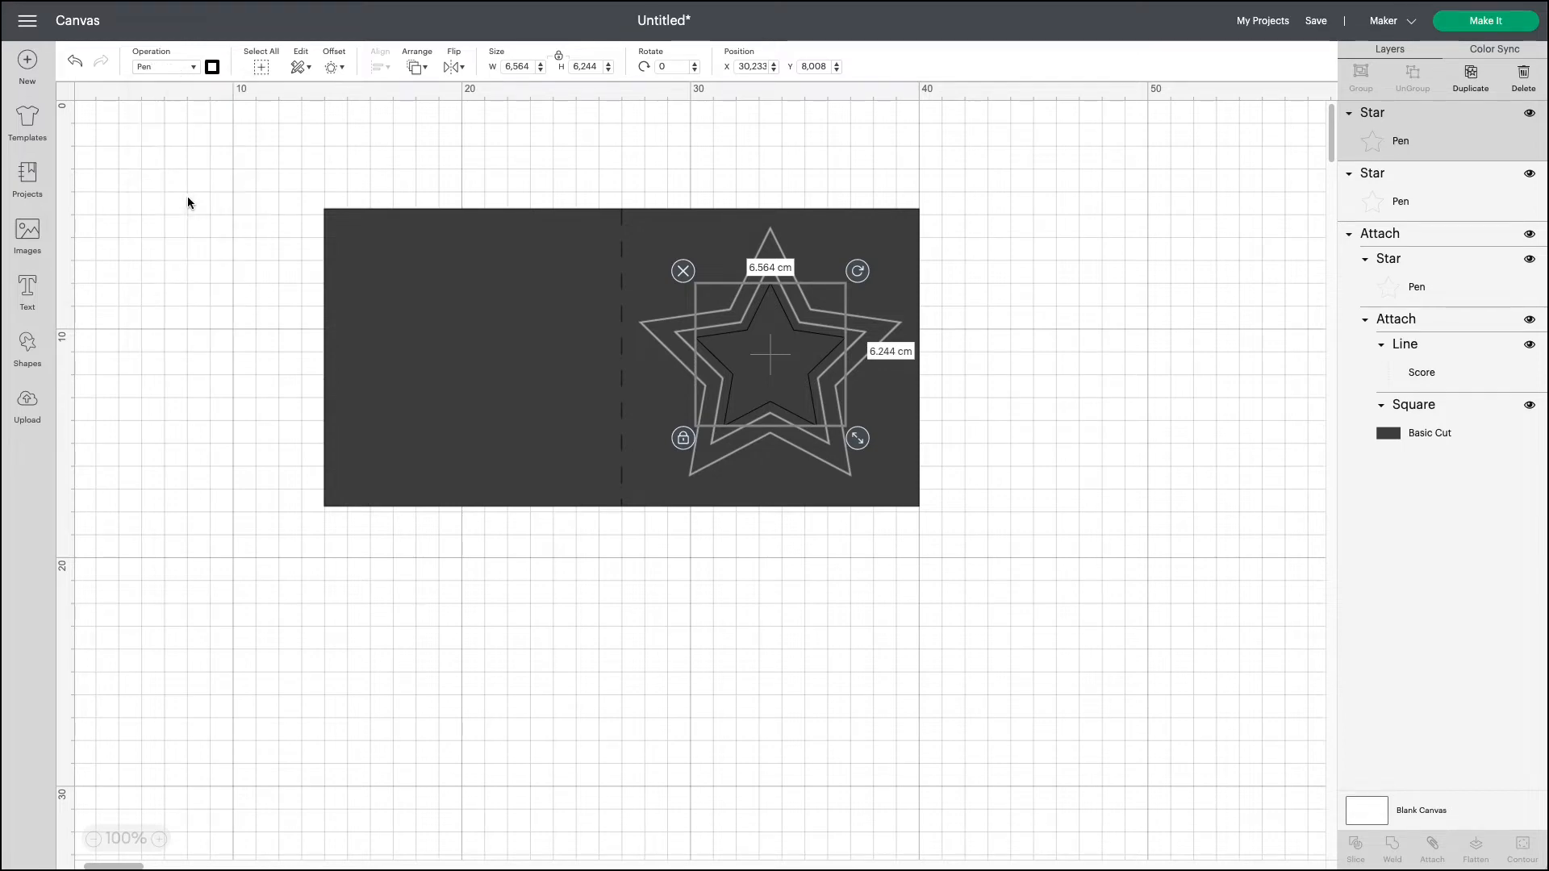
click(212, 67)
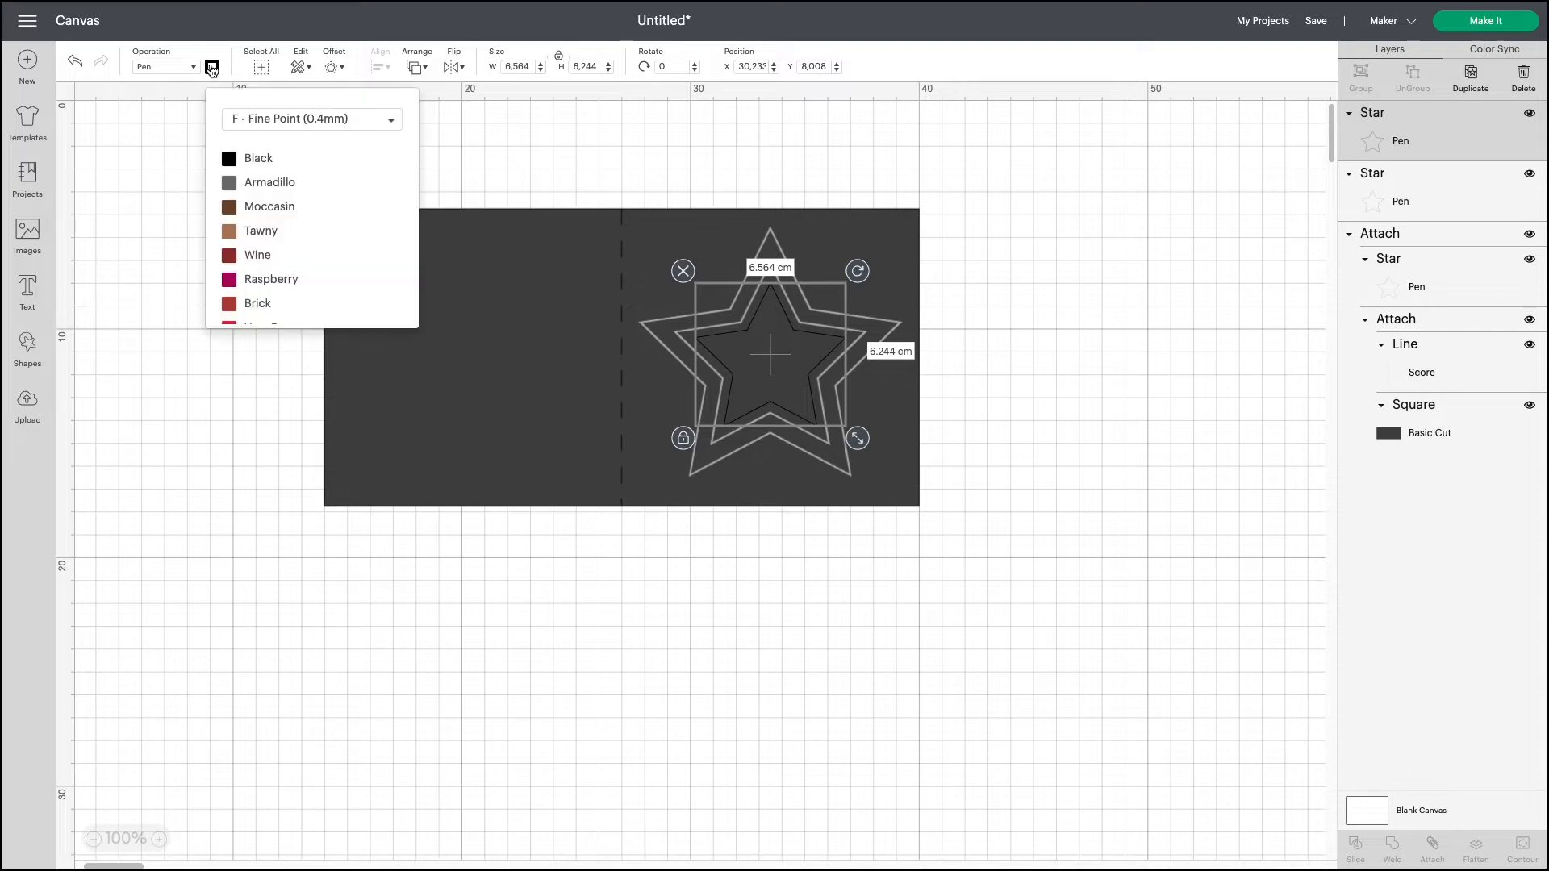
click(389, 121)
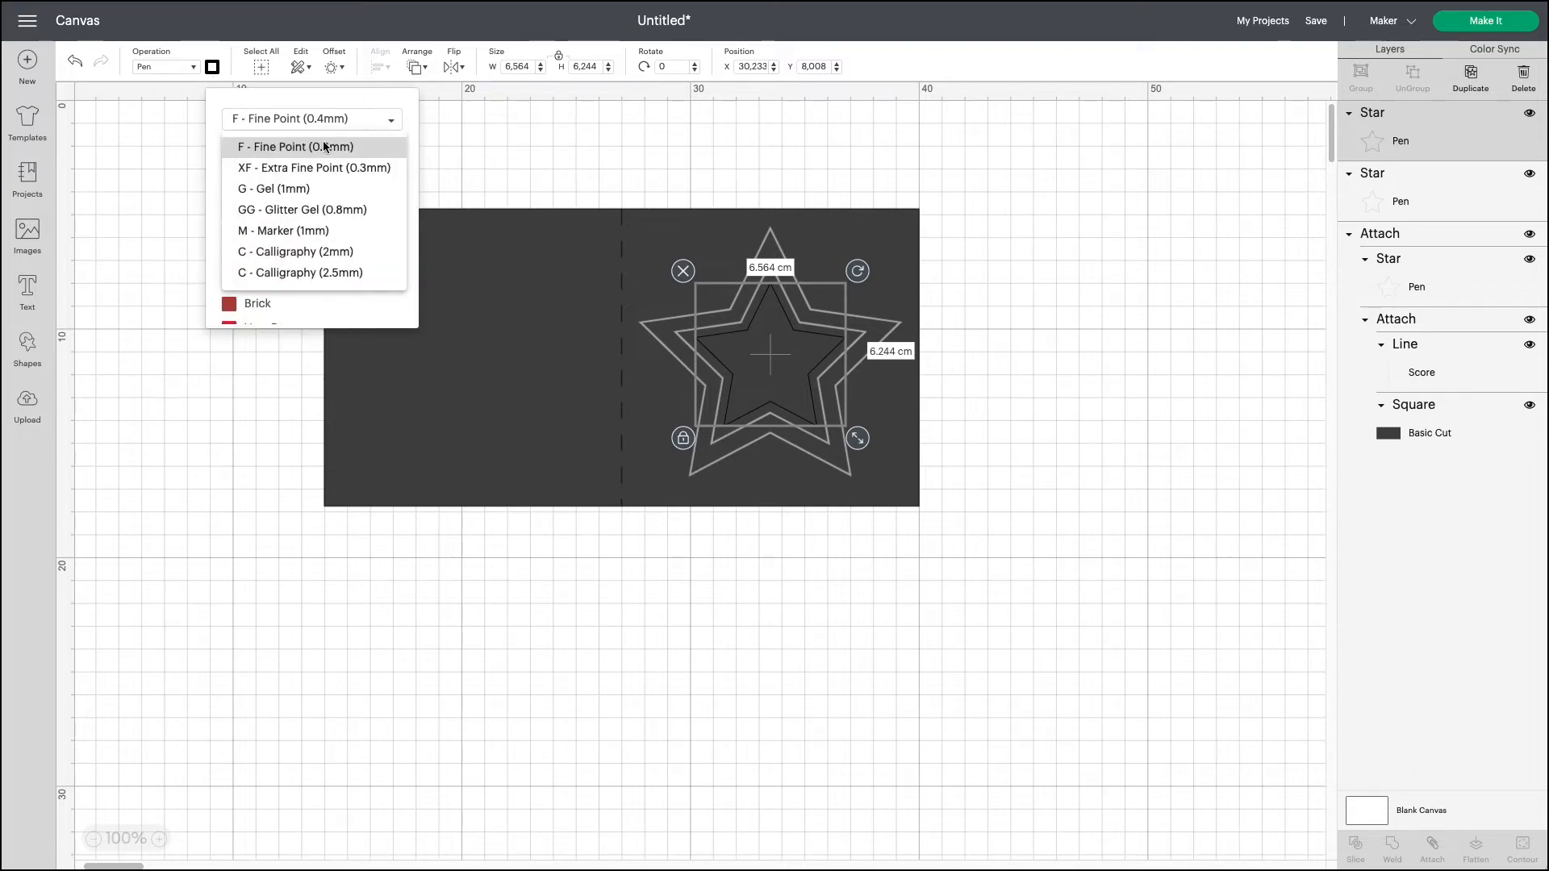
click(295, 210)
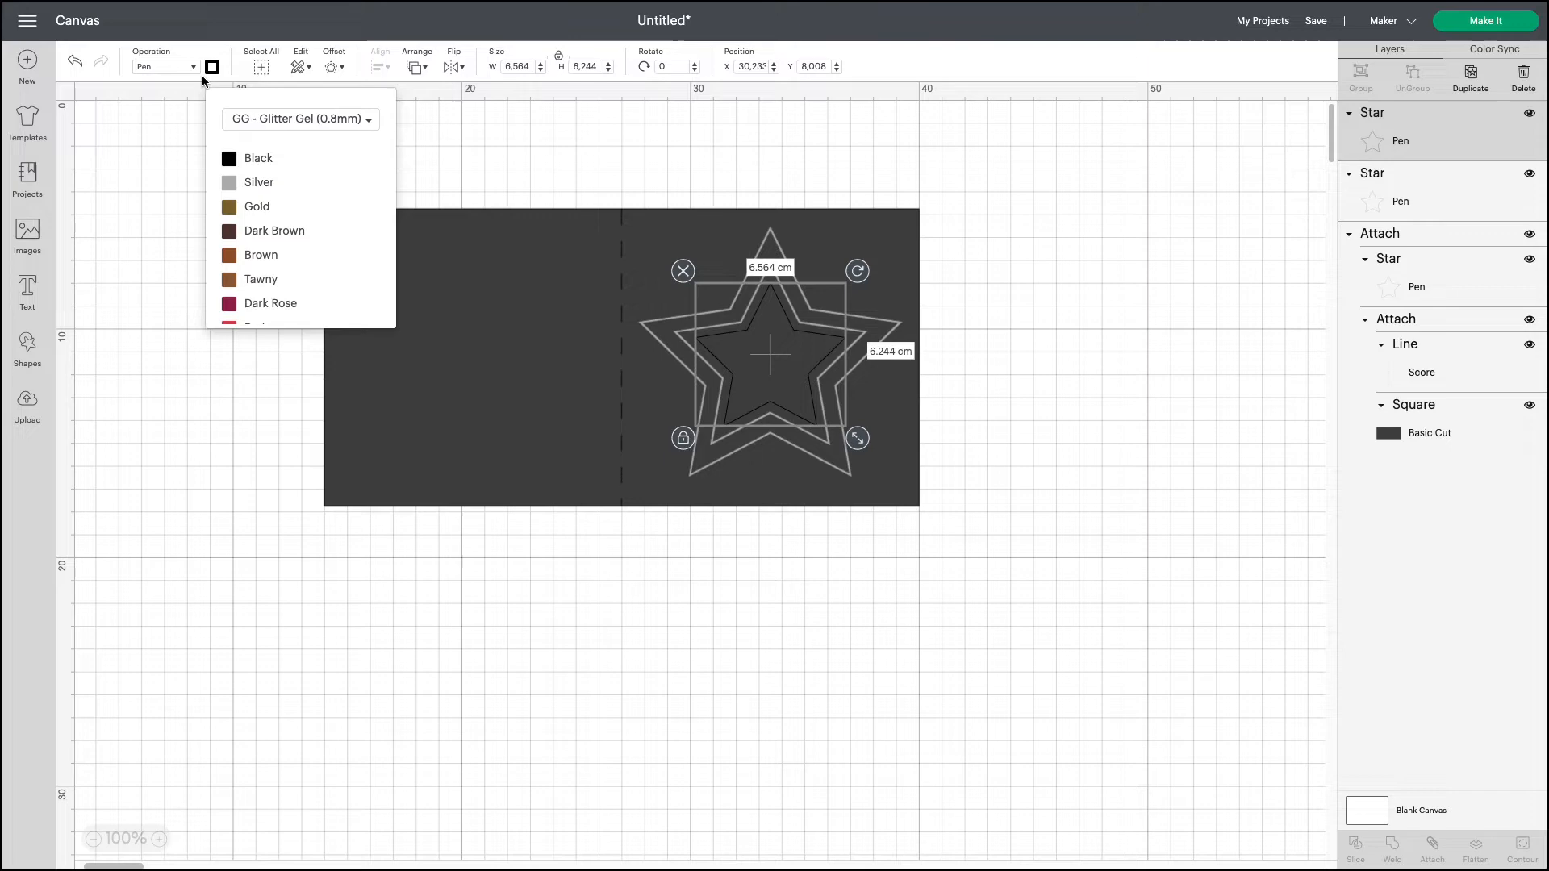
click(259, 184)
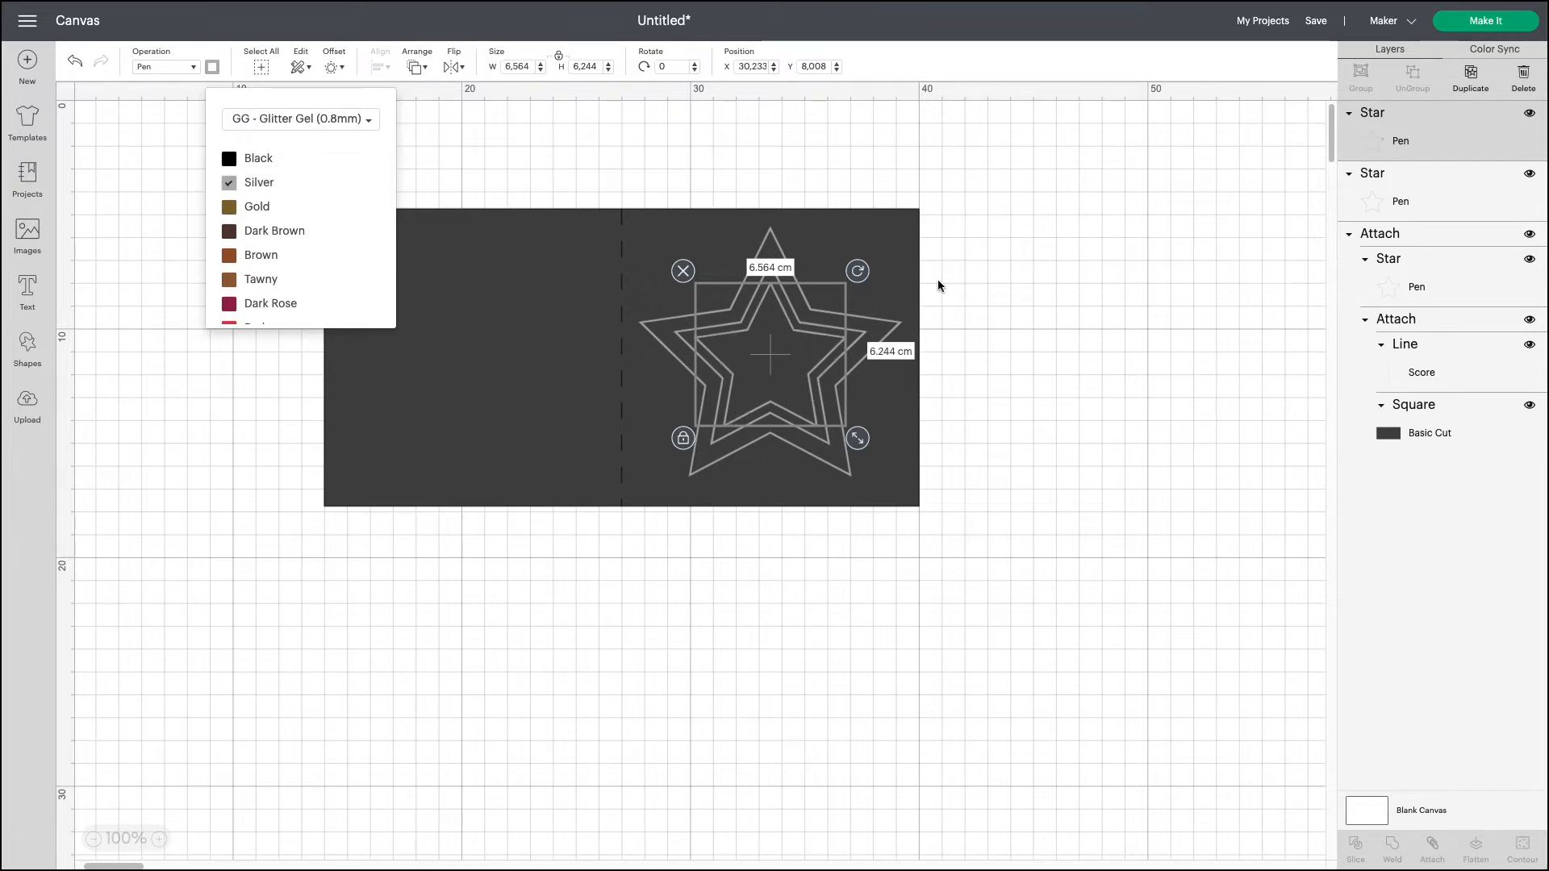
click(1004, 287)
Shrink the innermost star to about 5.9 × 5.6 cm and recentre it within the other two stars
click(806, 394)
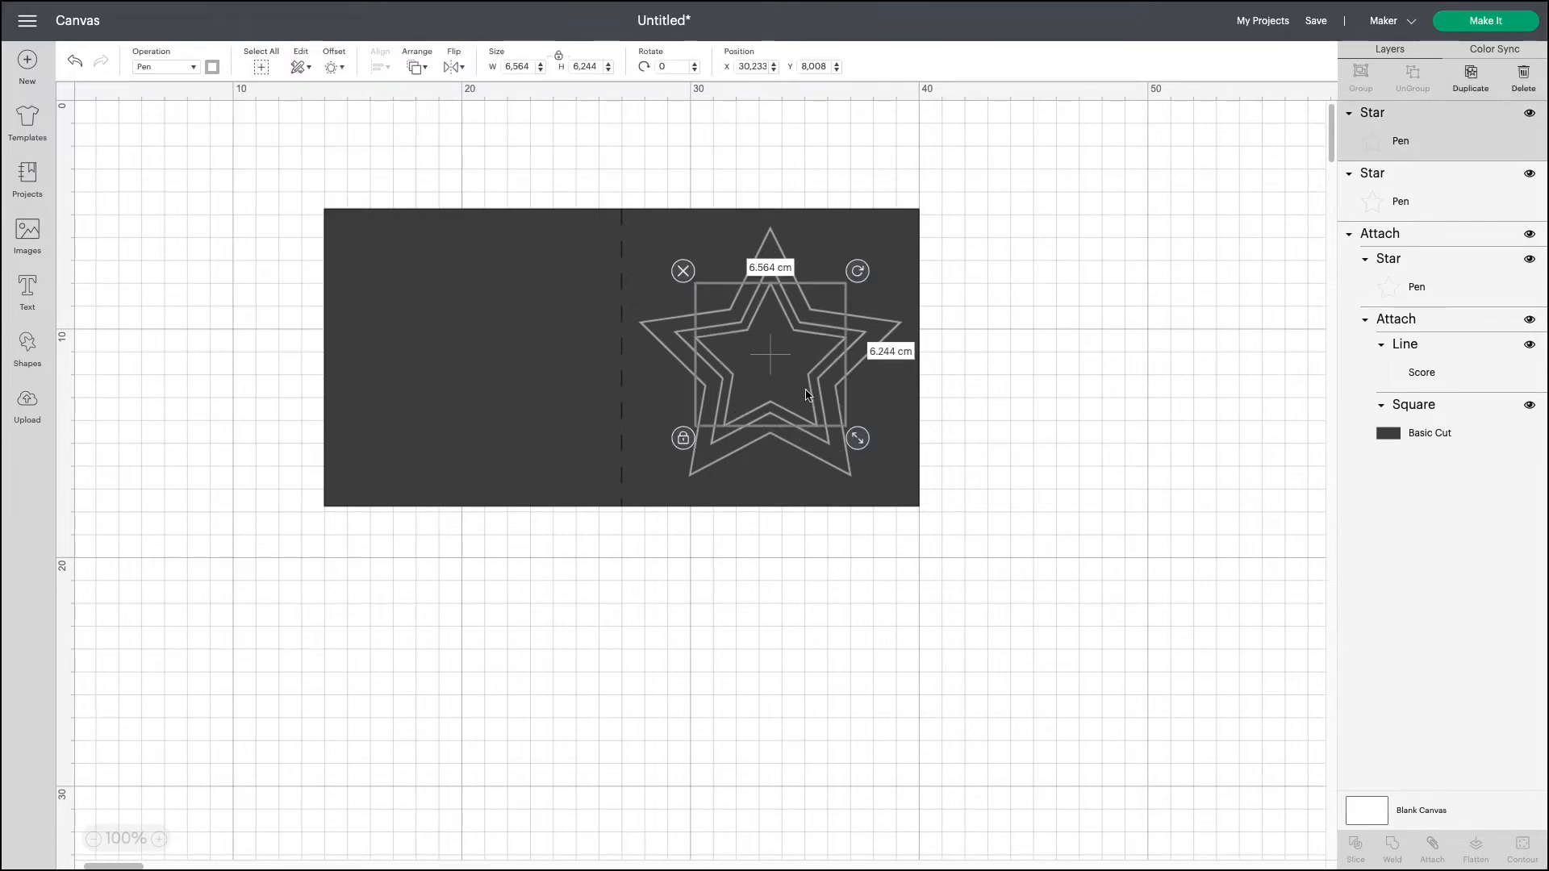
drag(860, 444, 817, 427)
drag(791, 392, 801, 400)
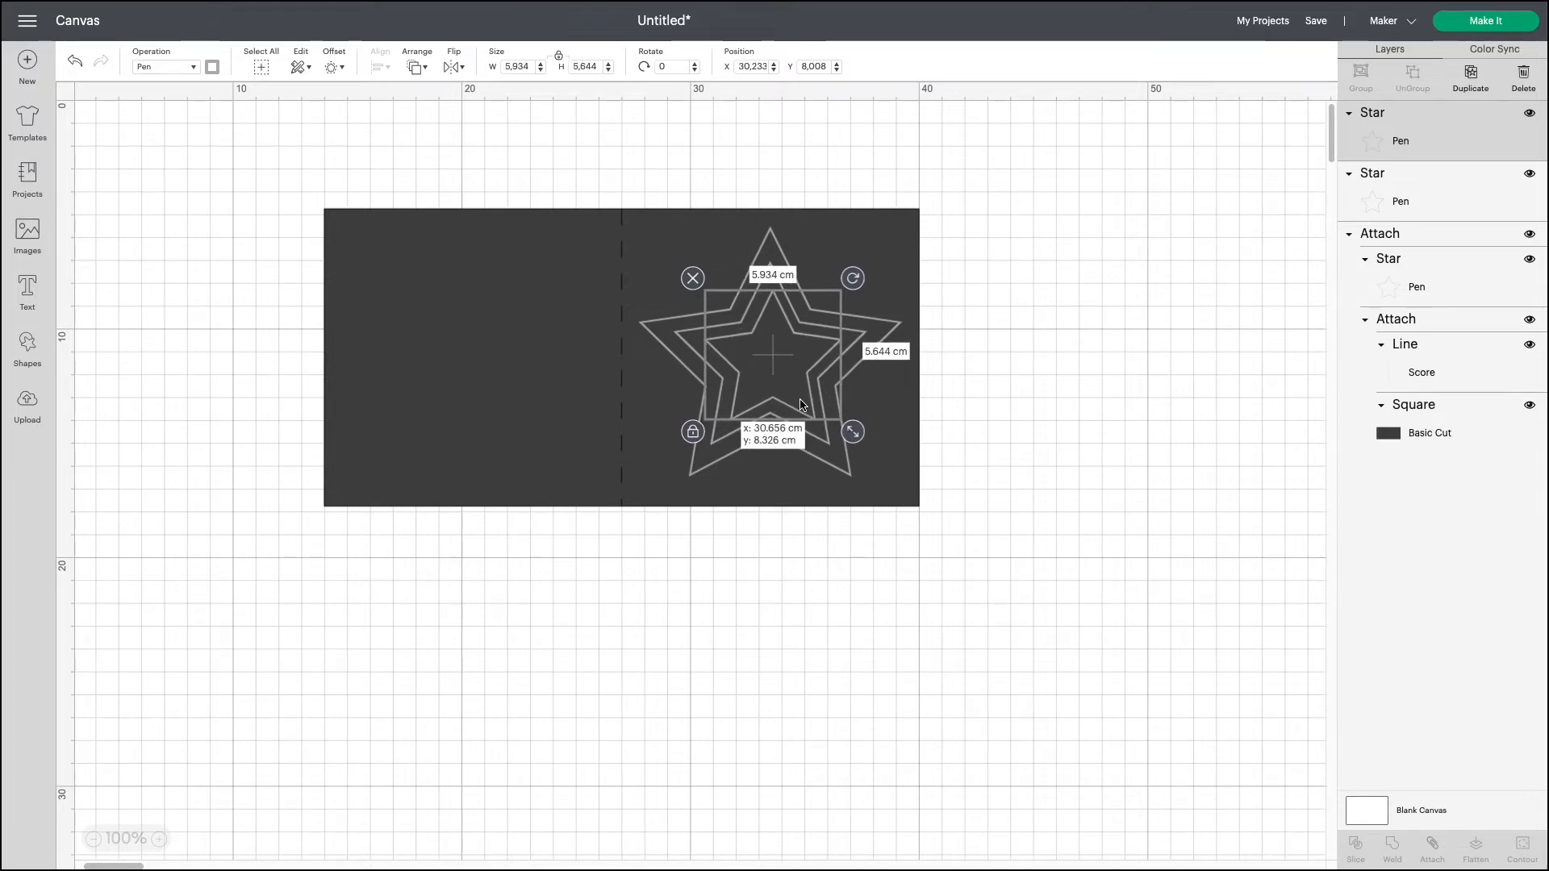
drag(800, 398, 797, 398)
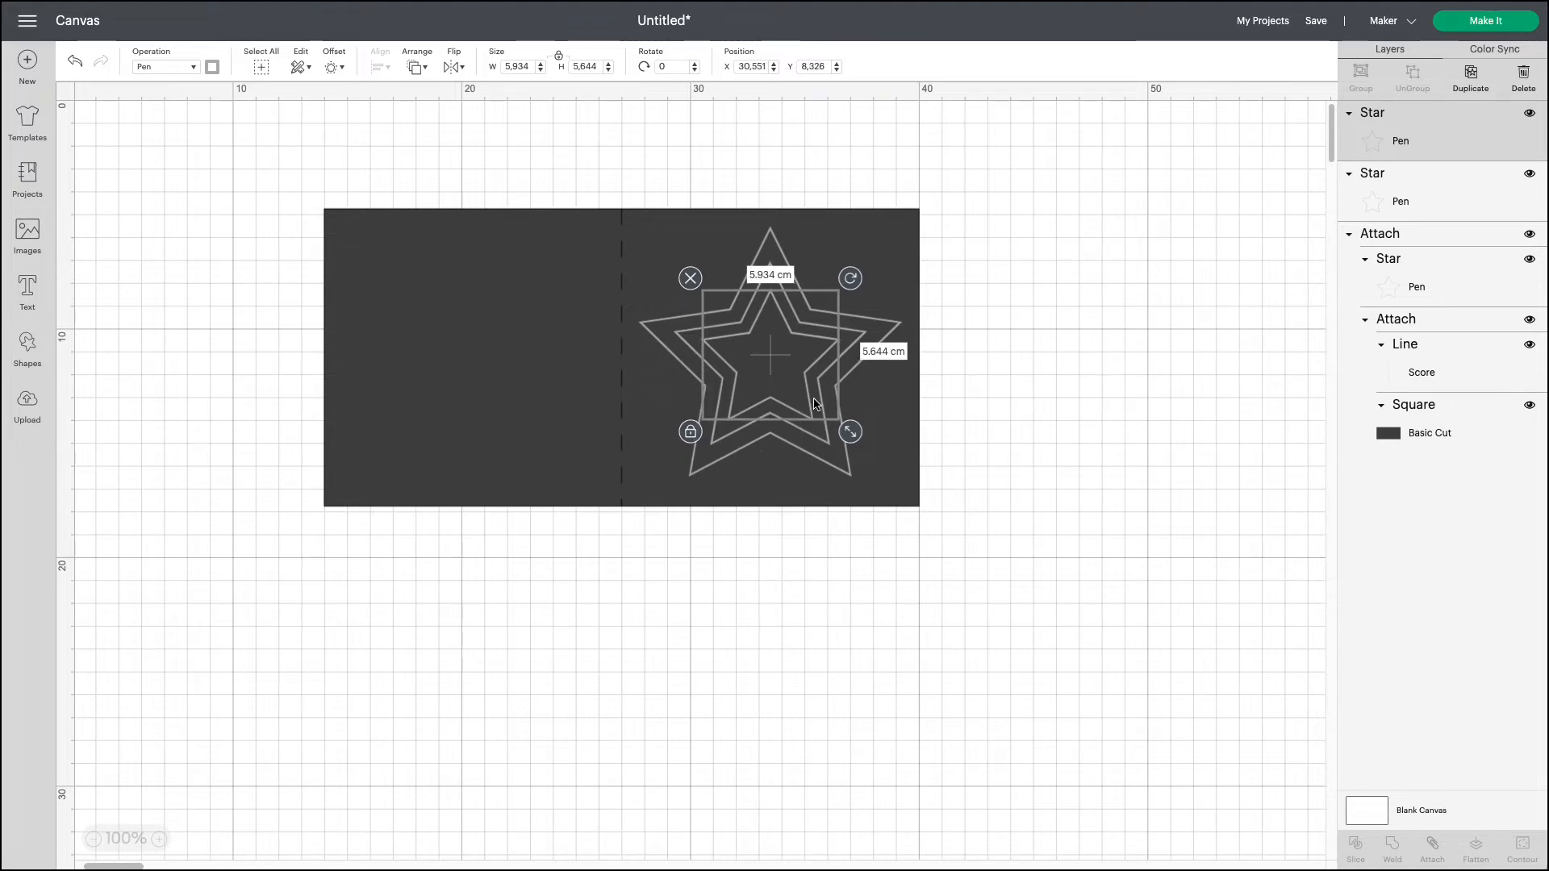
Attach the two loose pen stars to the scored card base so all three stars belong to one piece
click(1053, 396)
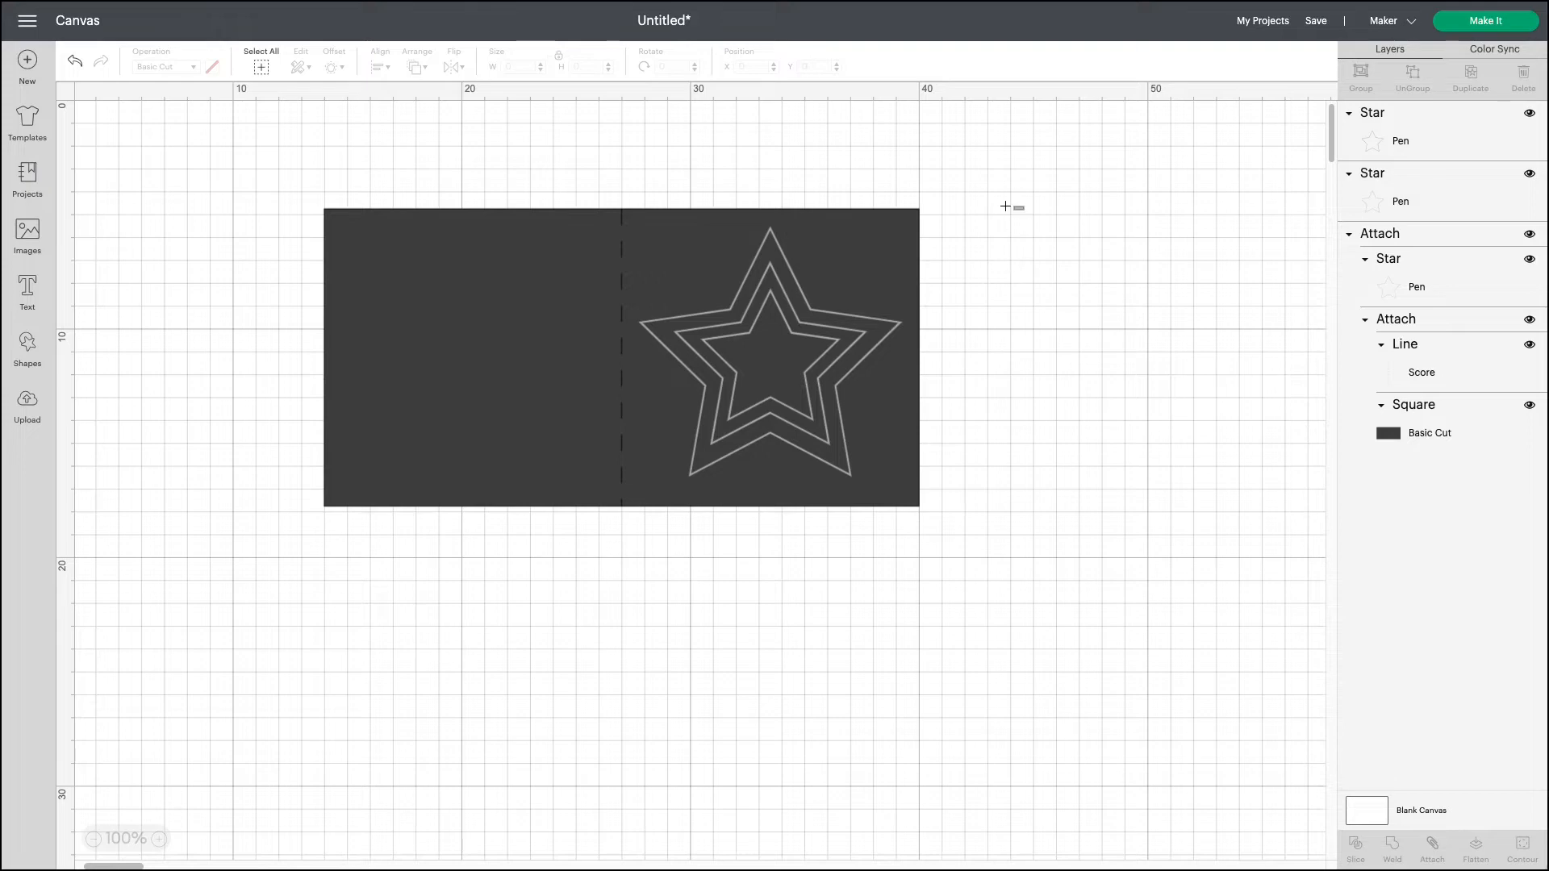
drag(1024, 210, 653, 419)
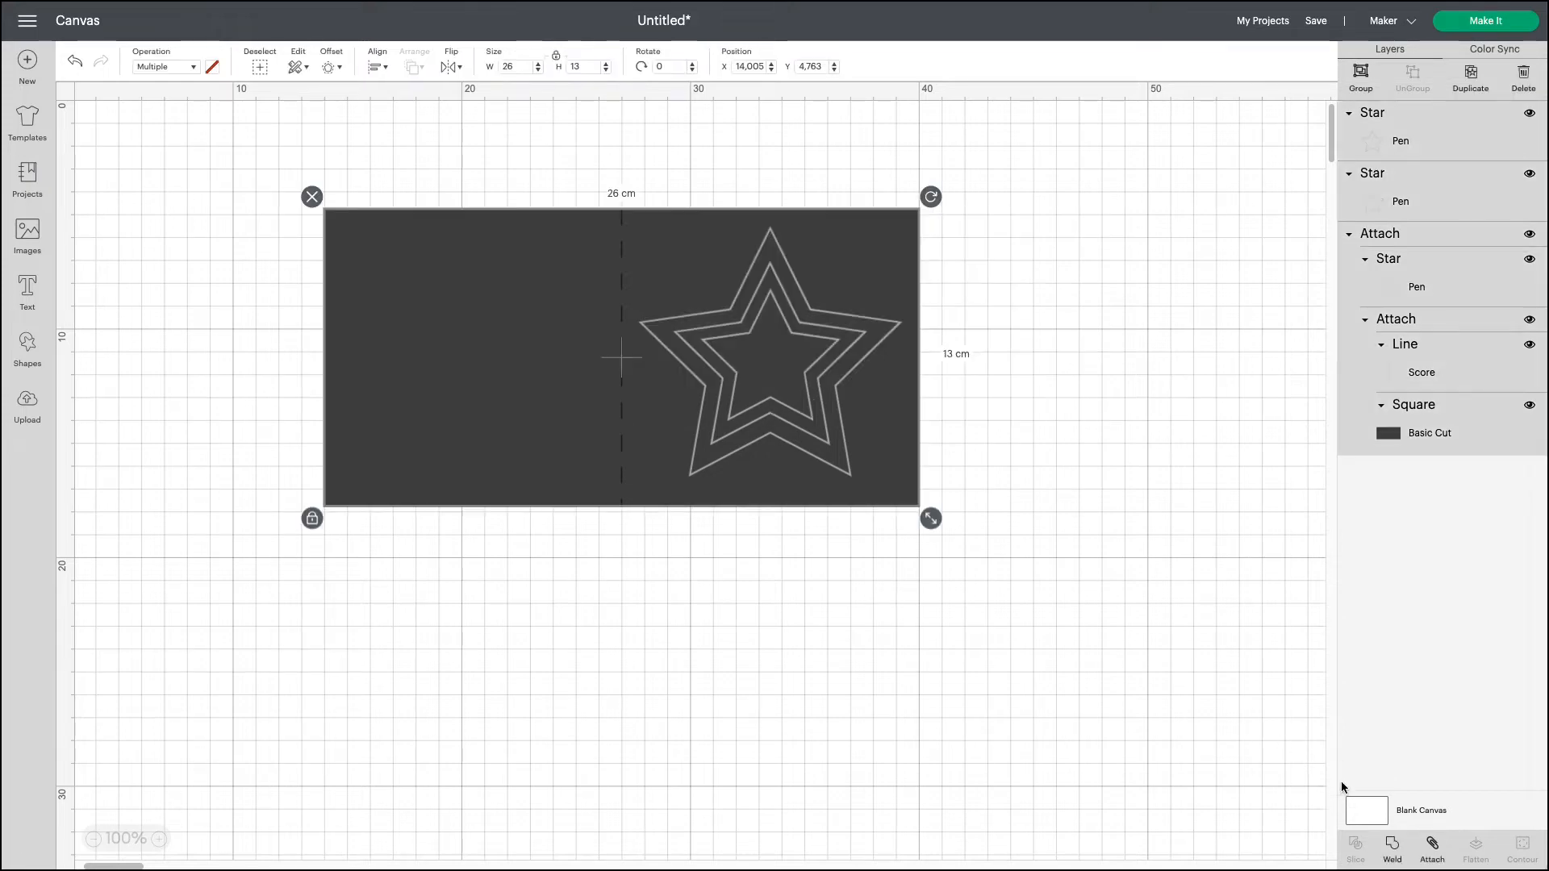
click(1433, 848)
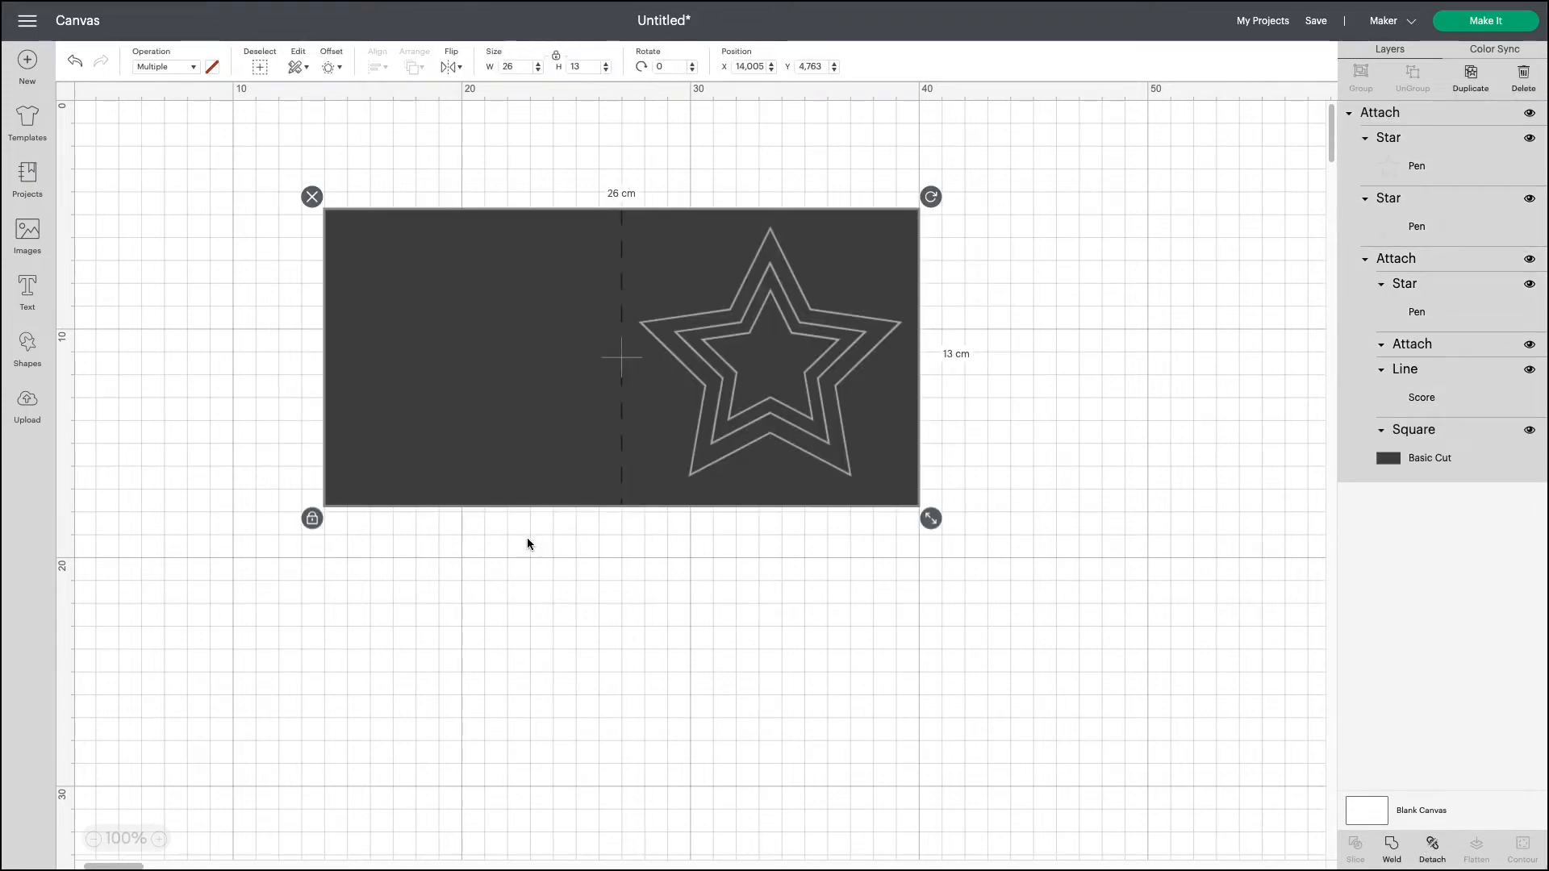
Move the attached star card aside to about X 31.4, Y 0.7 cm, leaving free canvas beside it
drag(533, 456, 512, 480)
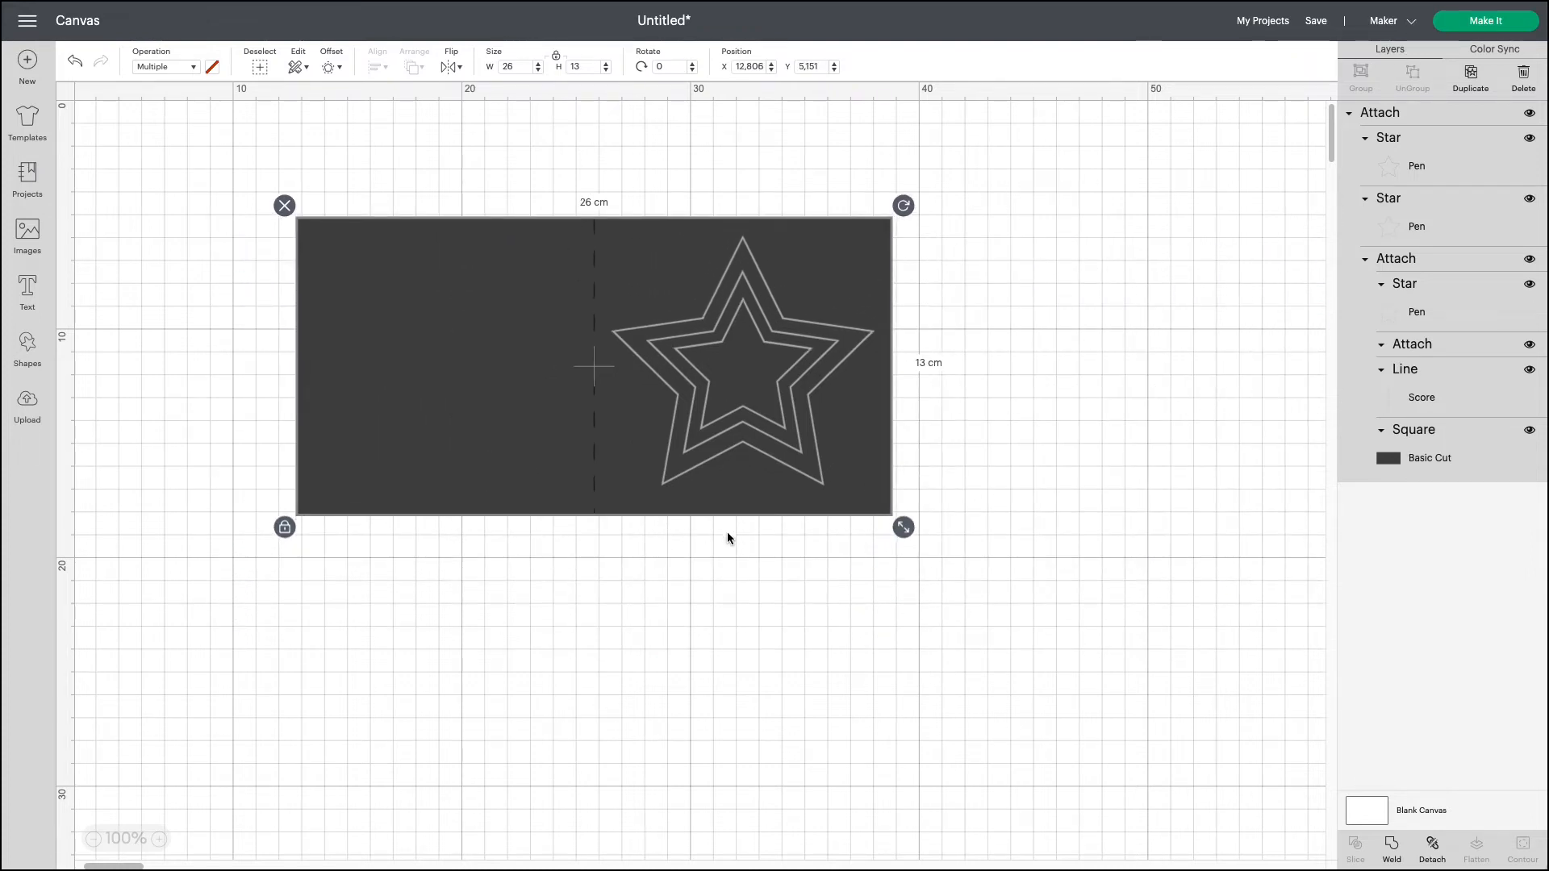
scroll(698, 526, right, 1)
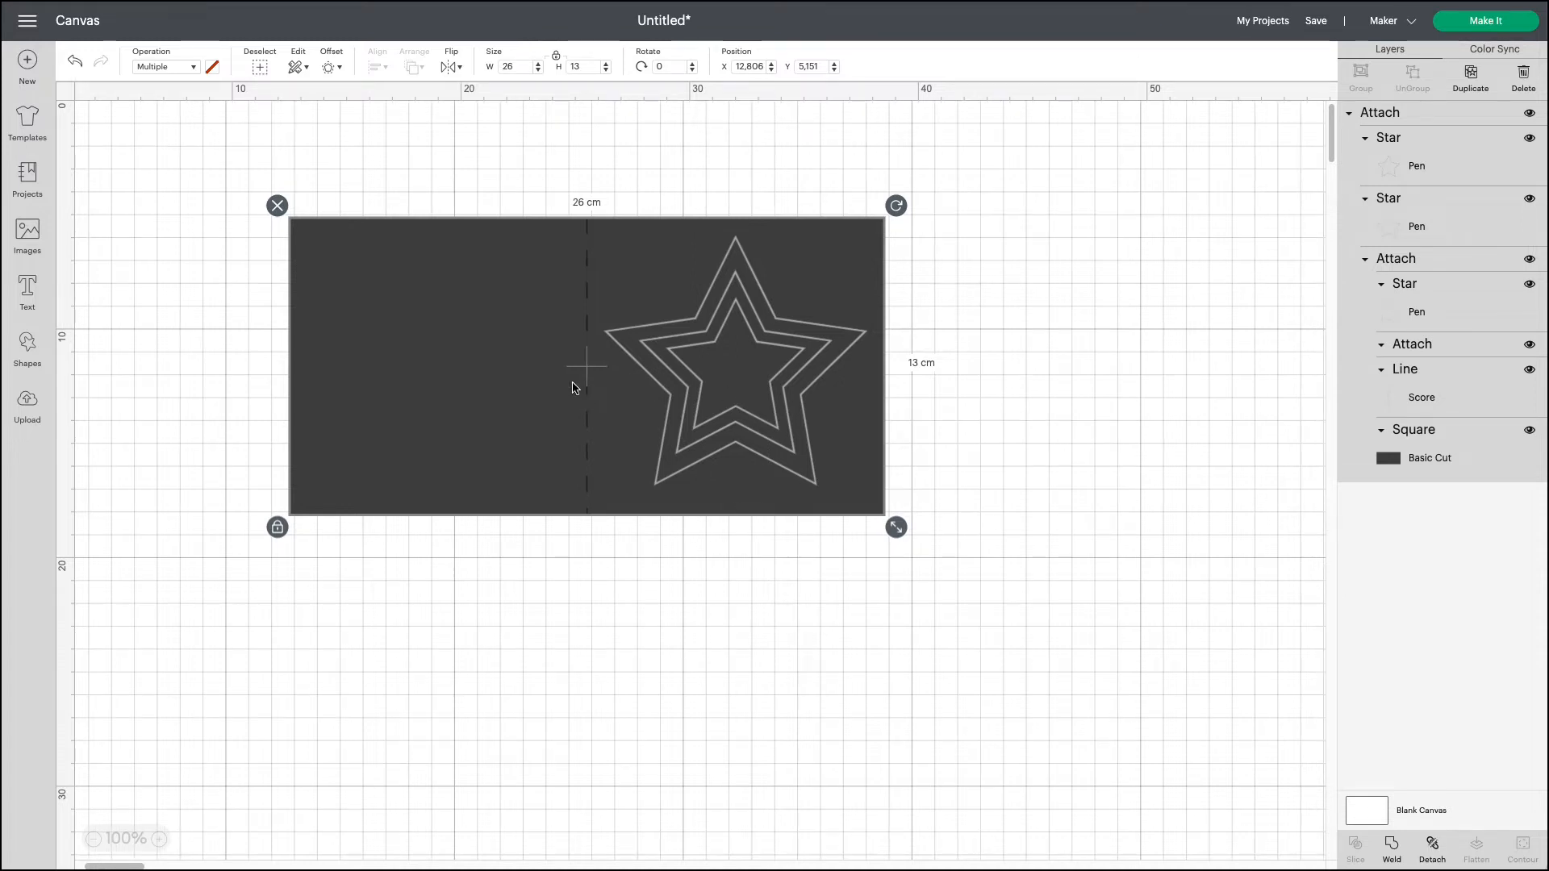
drag(467, 397, 884, 294)
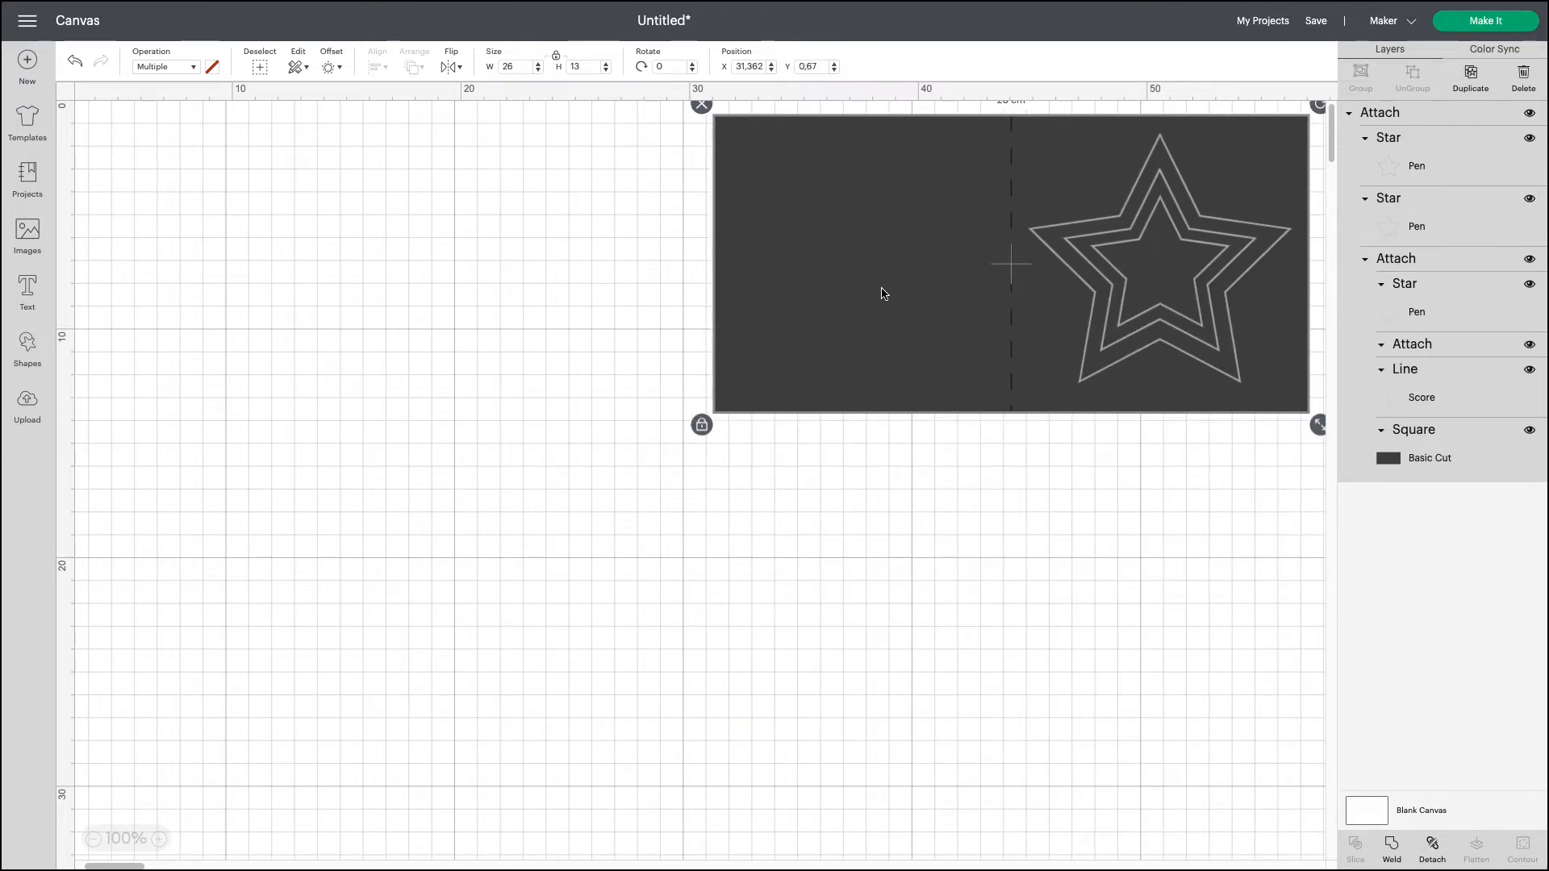
click(702, 401)
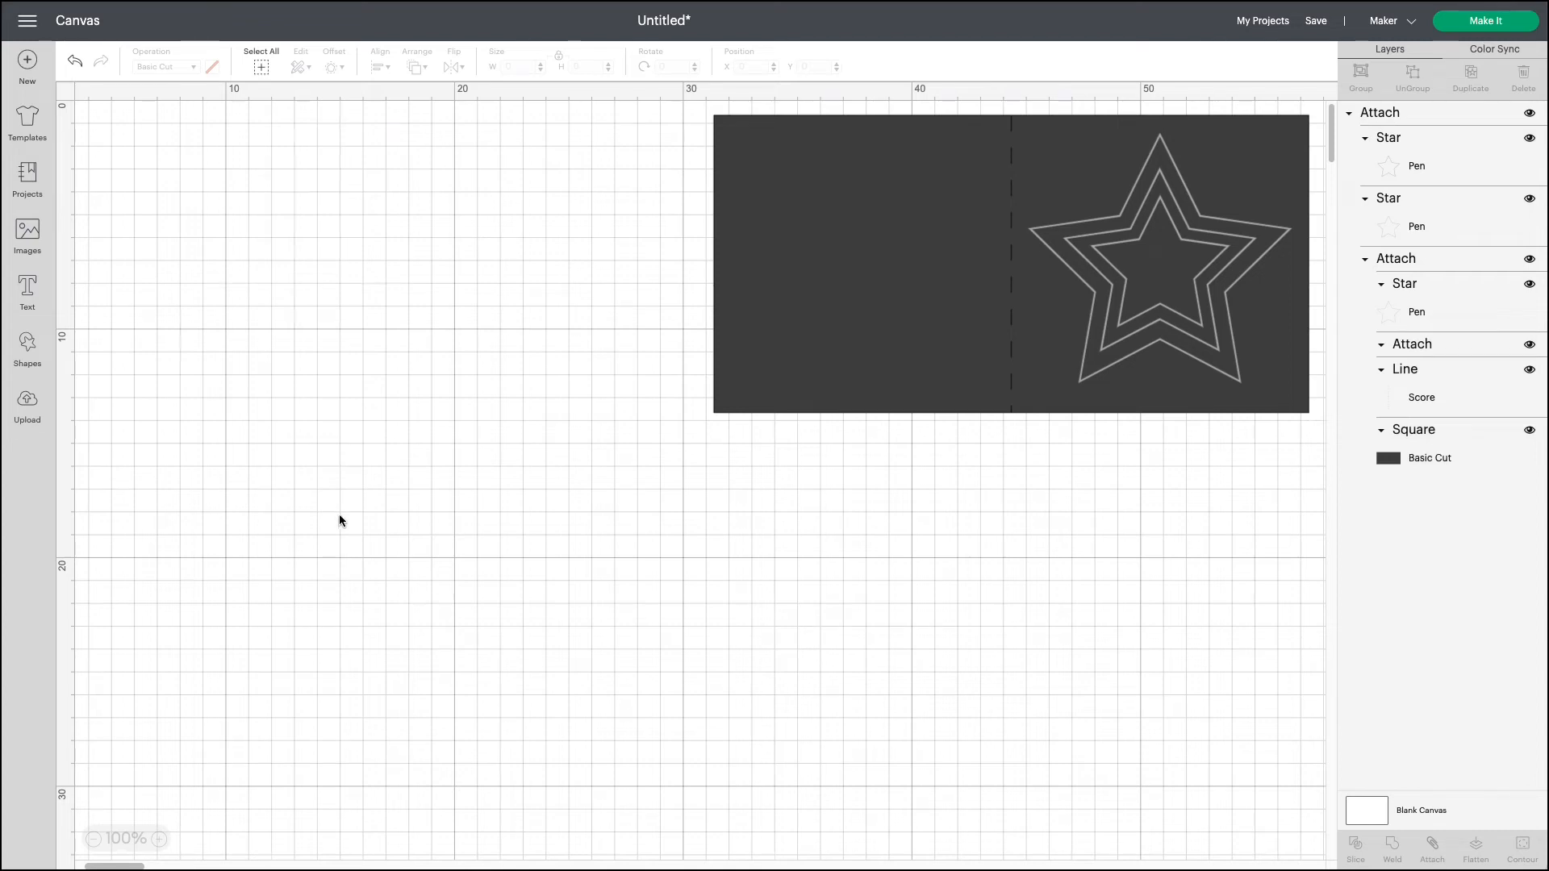
Add an octagon, set it to 10 × 10 cm and place it at about X 5.4, Y 6.8 cm
click(28, 349)
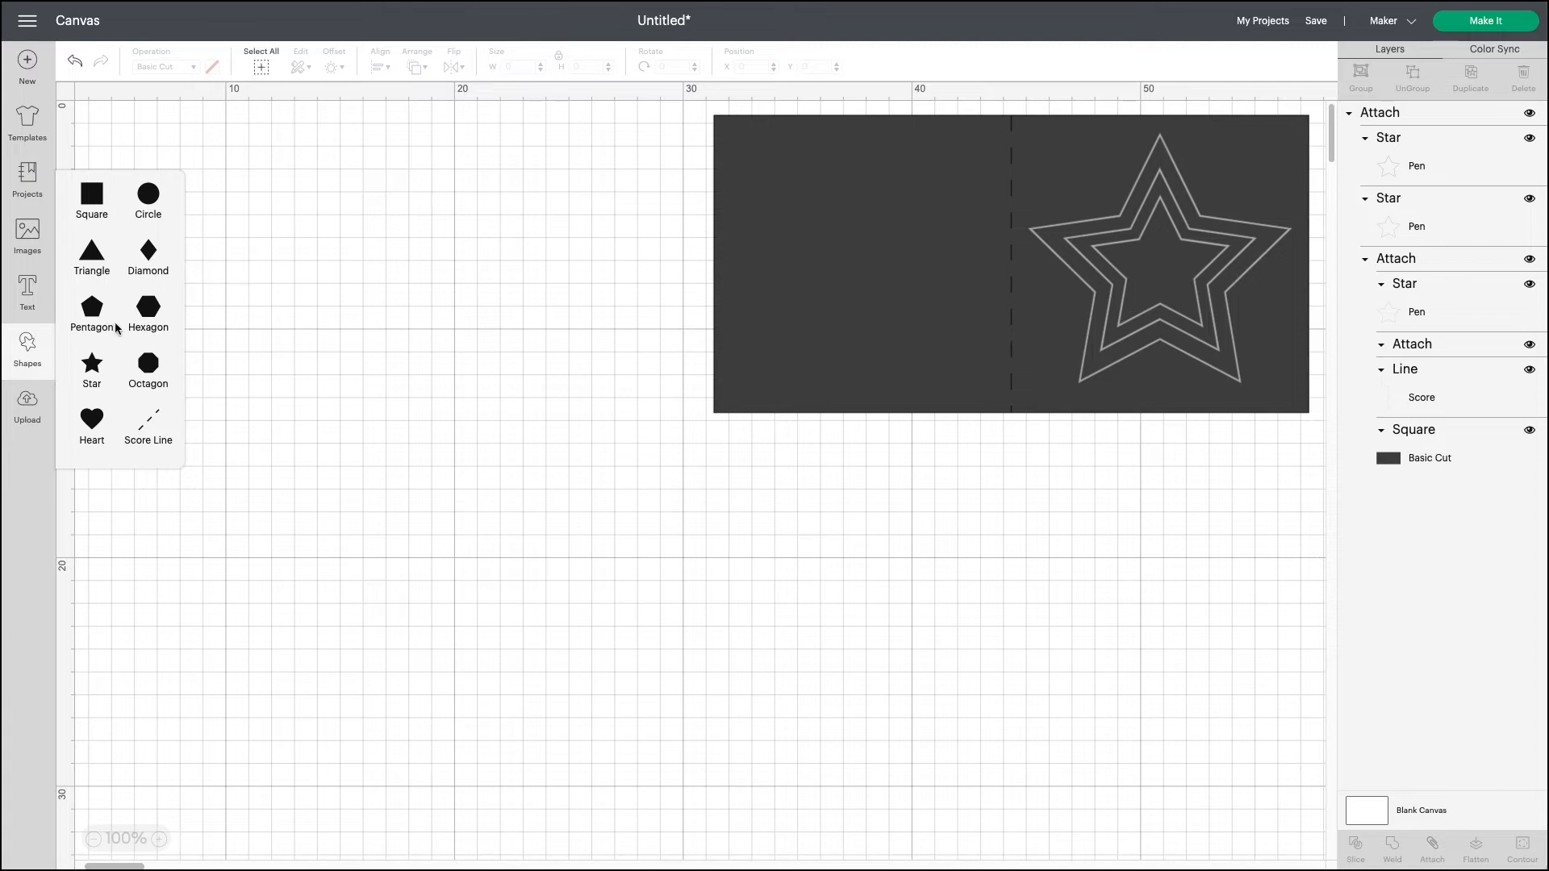
click(145, 373)
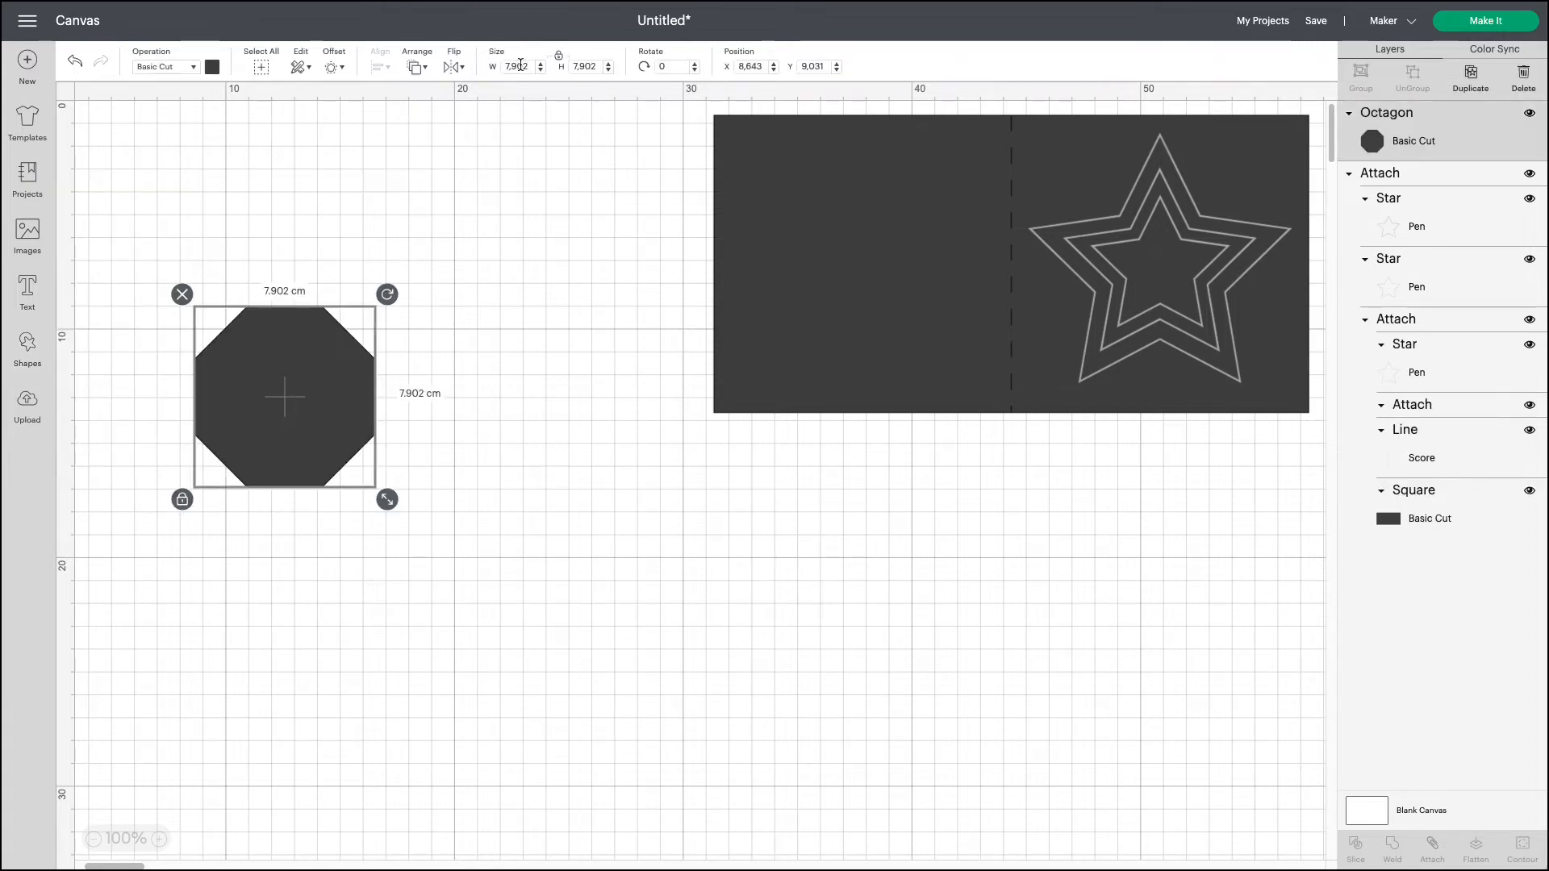
text(10)
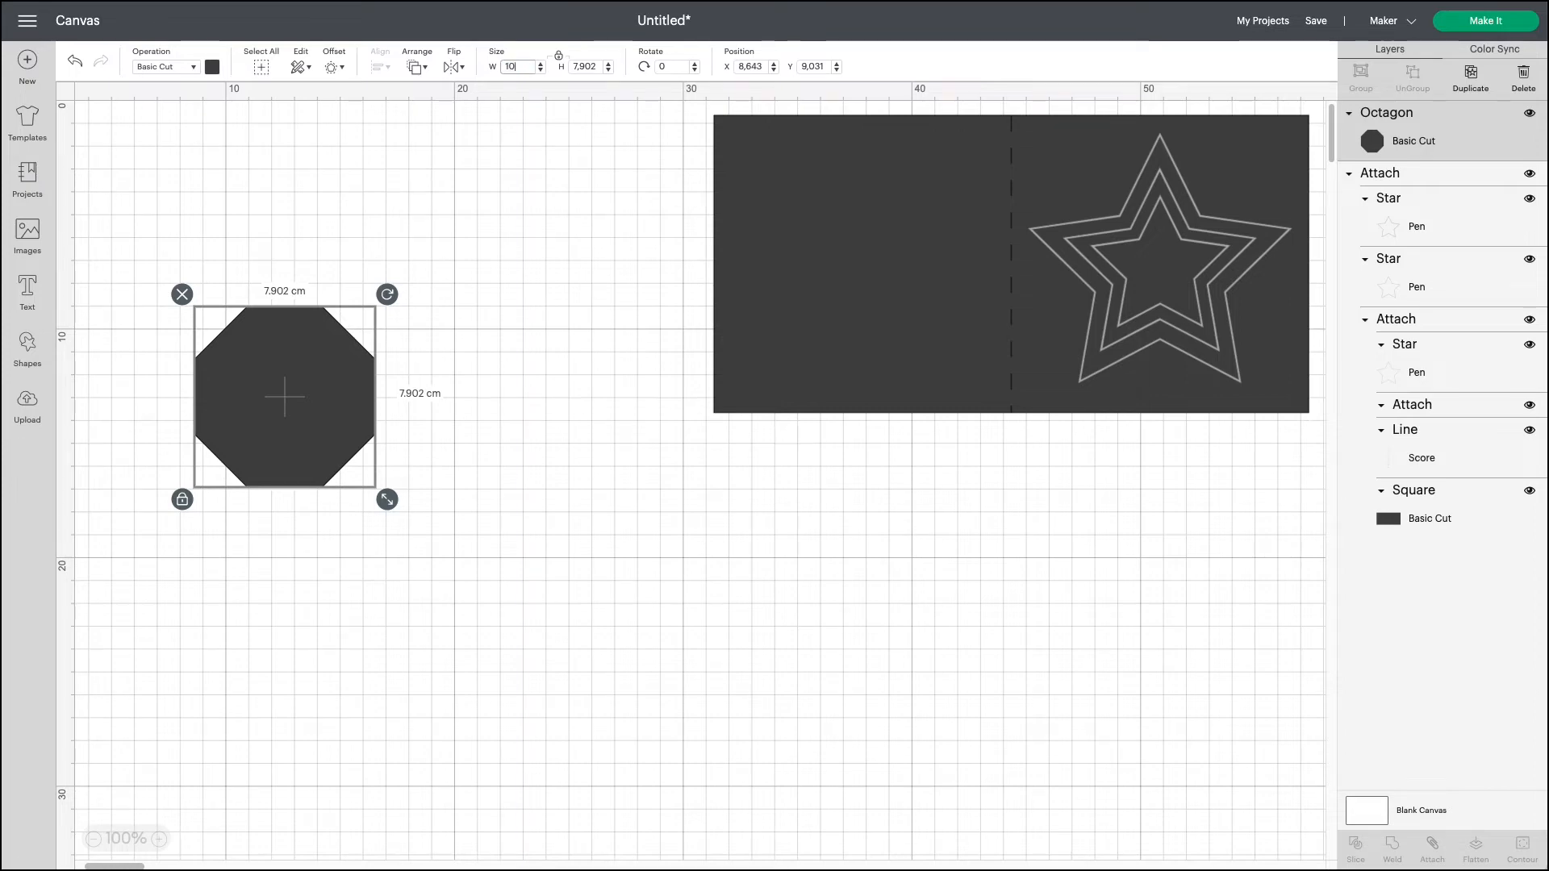
key(Return)
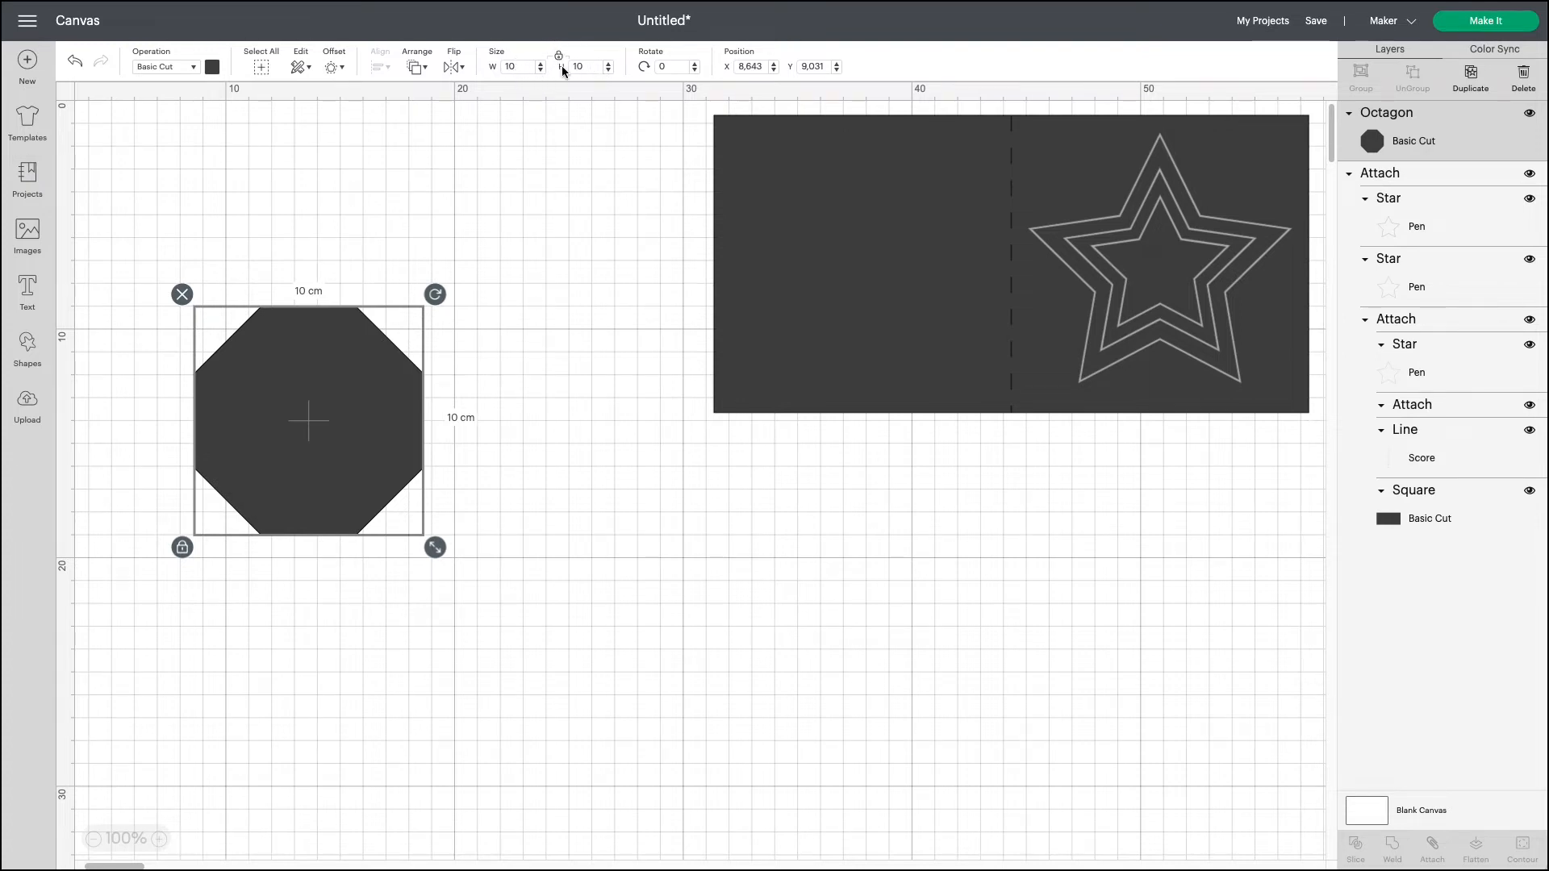
drag(345, 471, 323, 392)
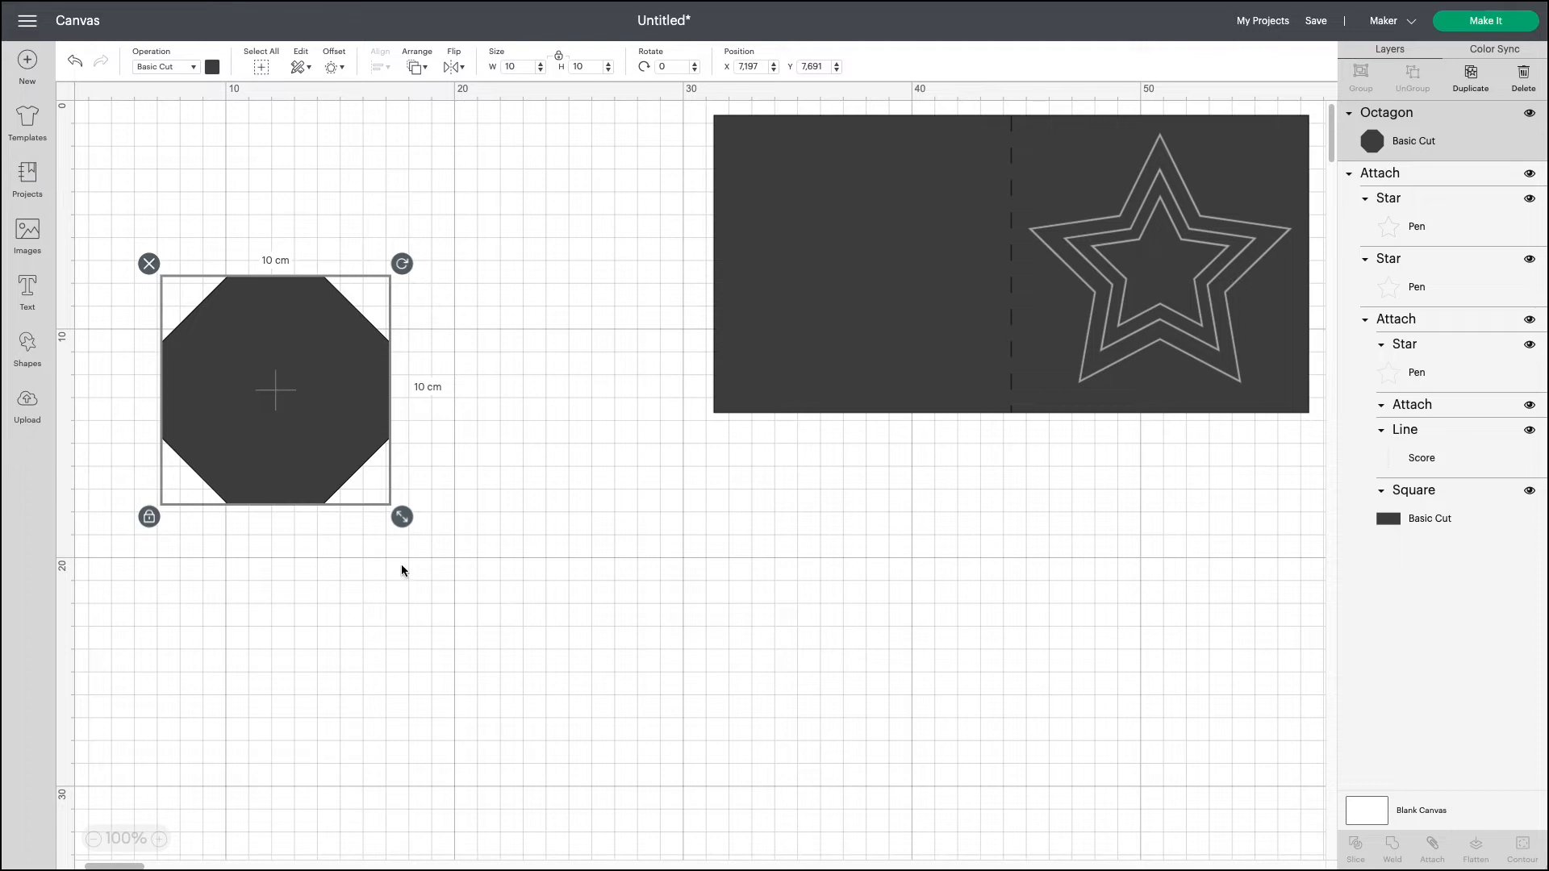
drag(268, 445, 229, 426)
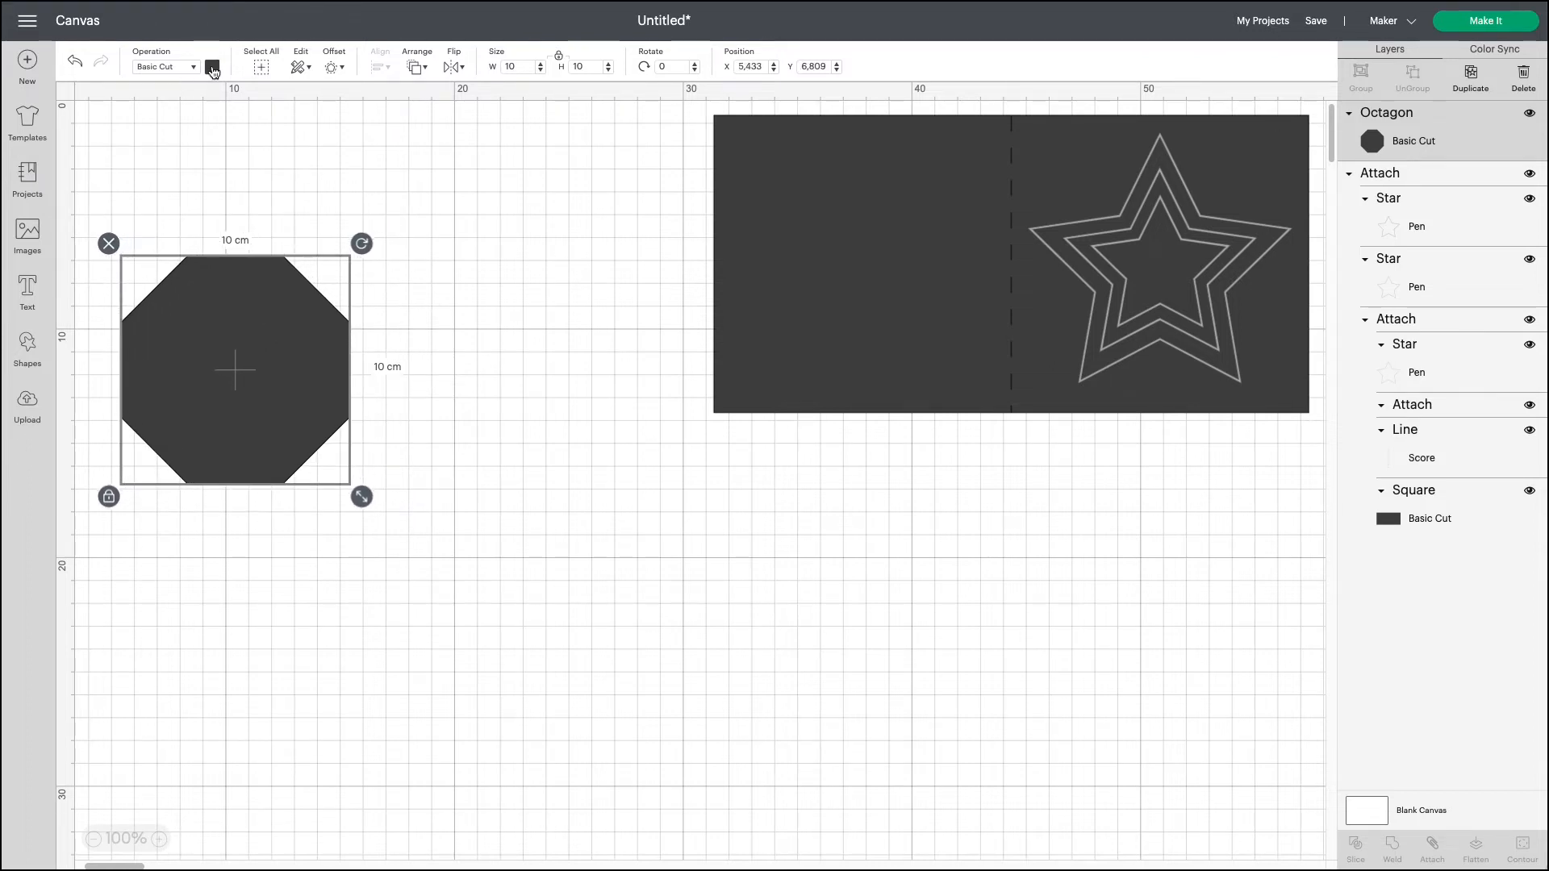
Change the octagon's material colour to bright blue
click(212, 68)
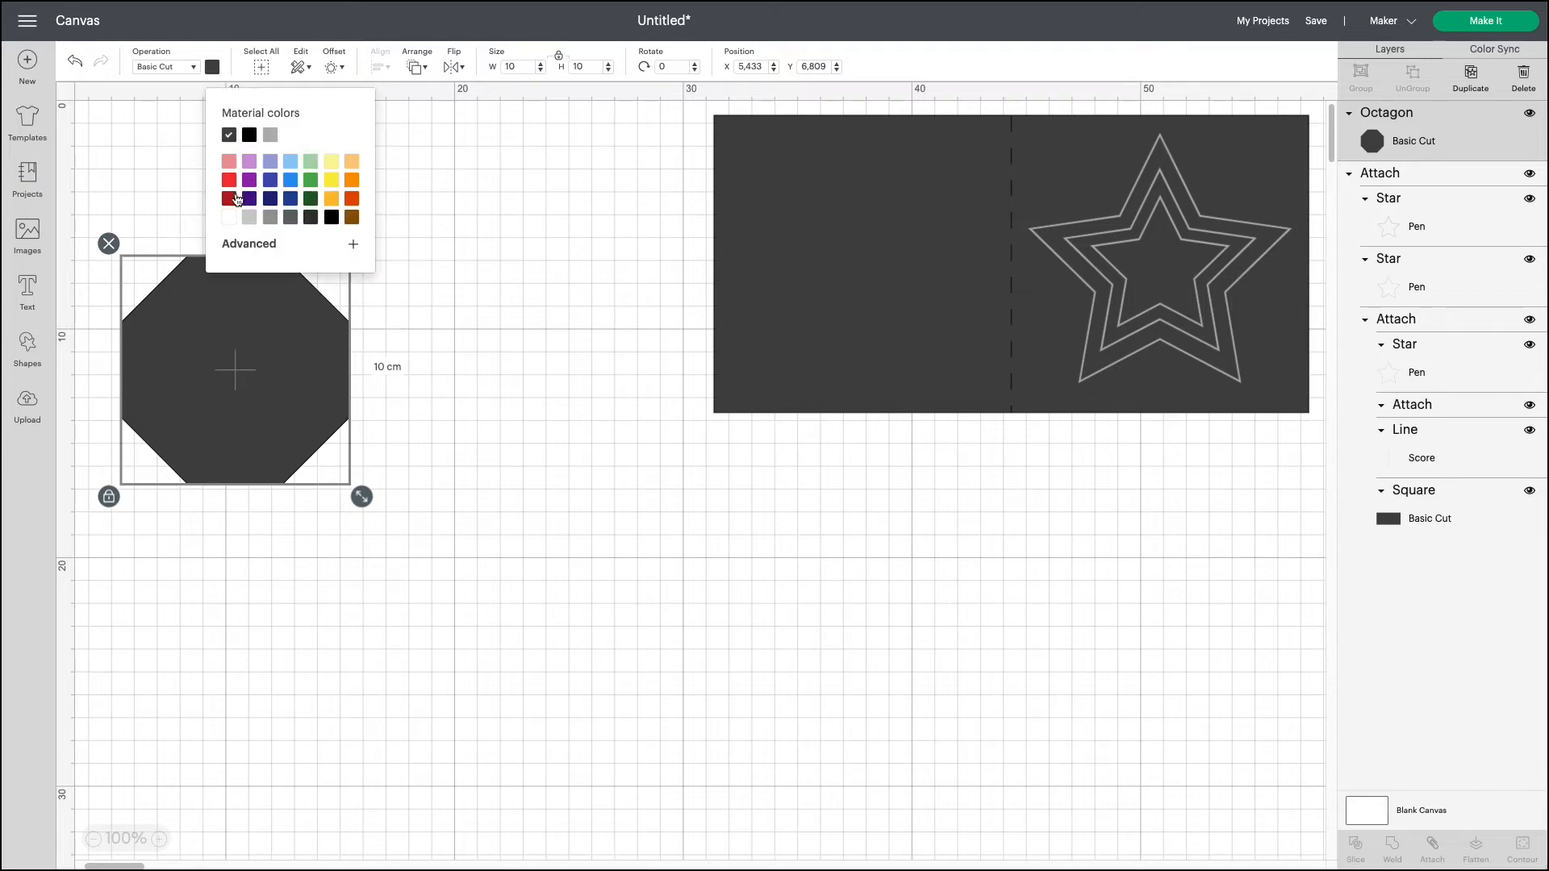
click(288, 186)
click(452, 236)
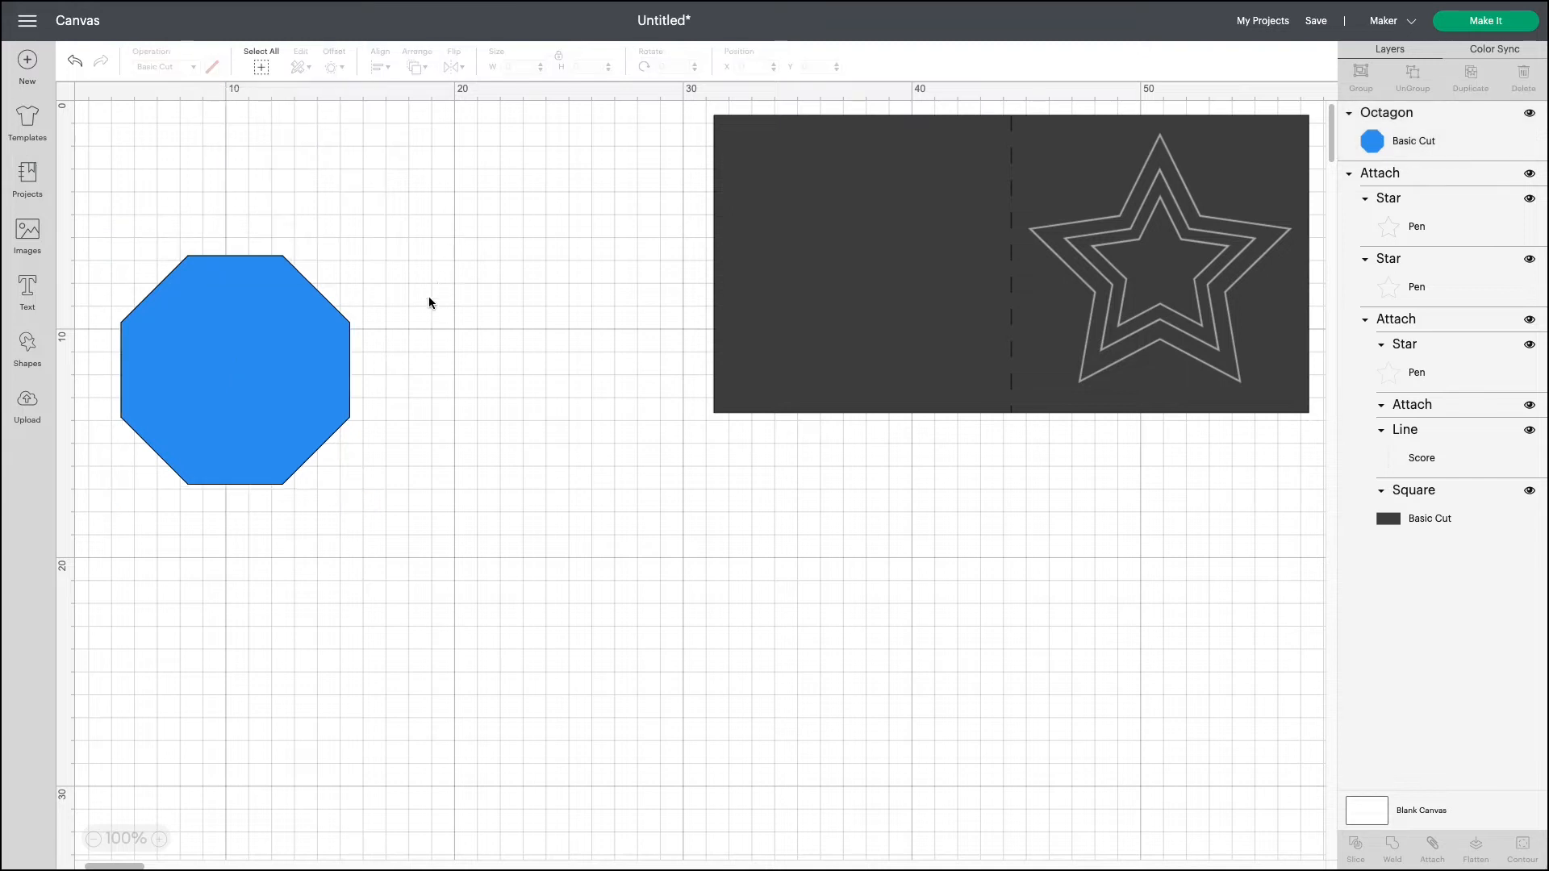
Duplicate the blue octagon and place the copy beside the original so their vertical sides meet
click(304, 377)
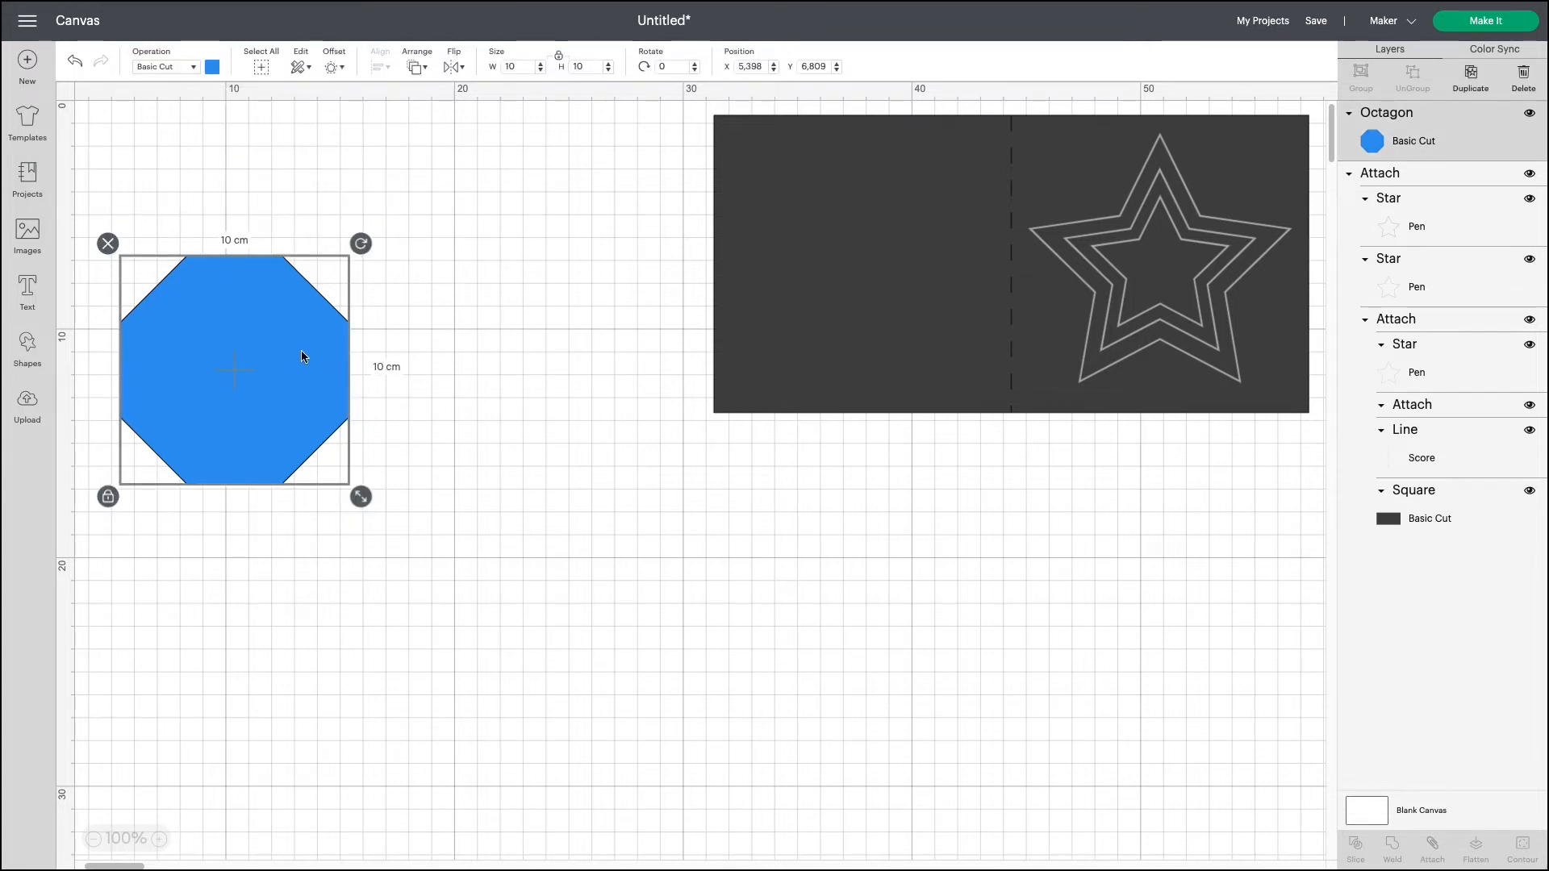
right_click(303, 356)
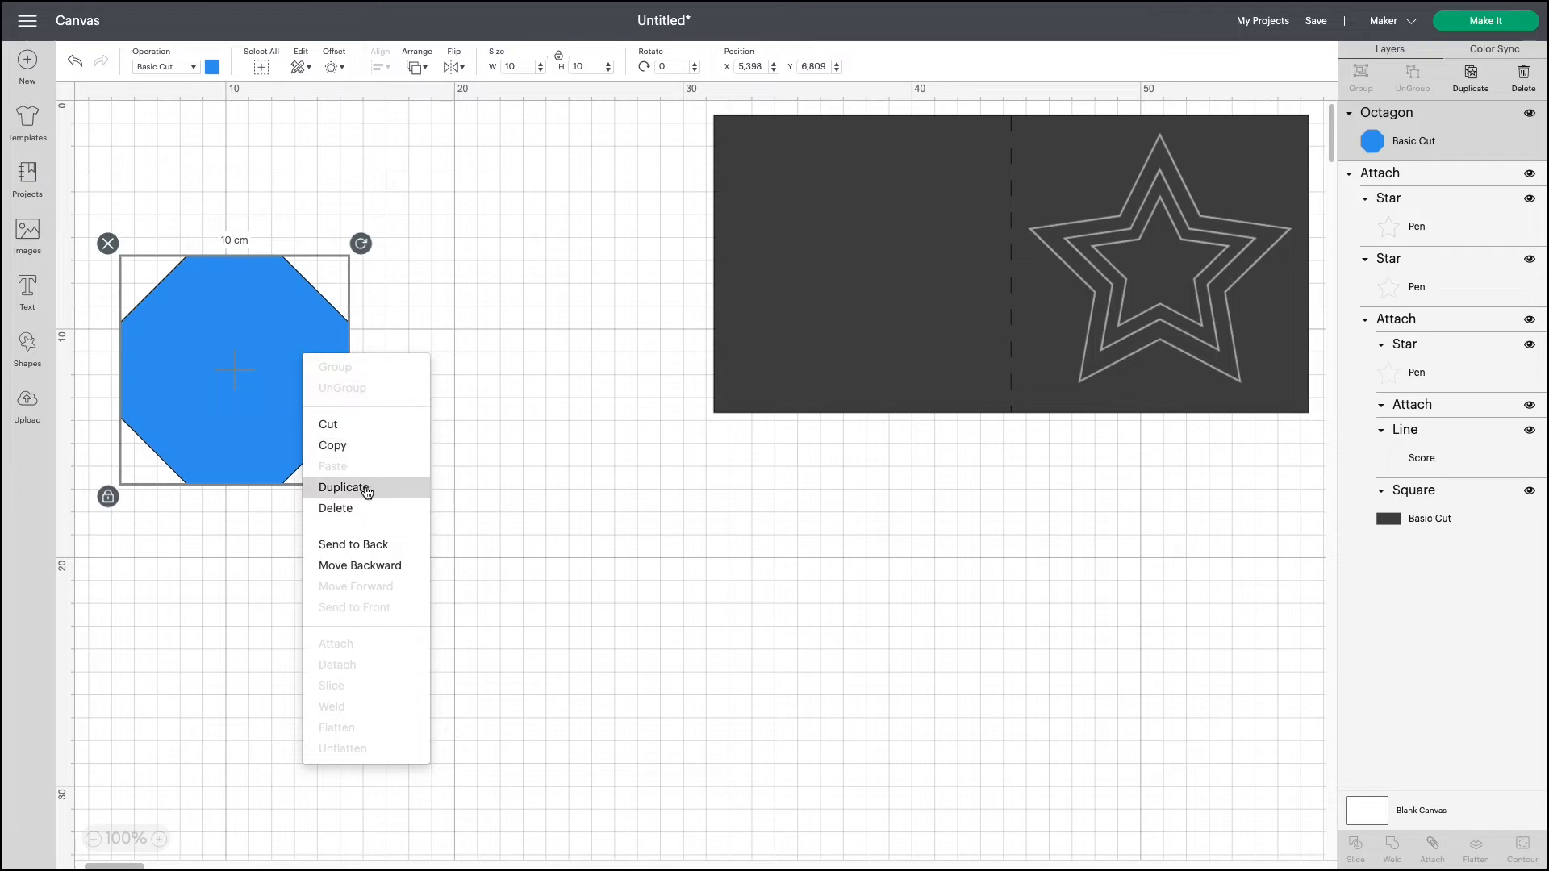
click(260, 348)
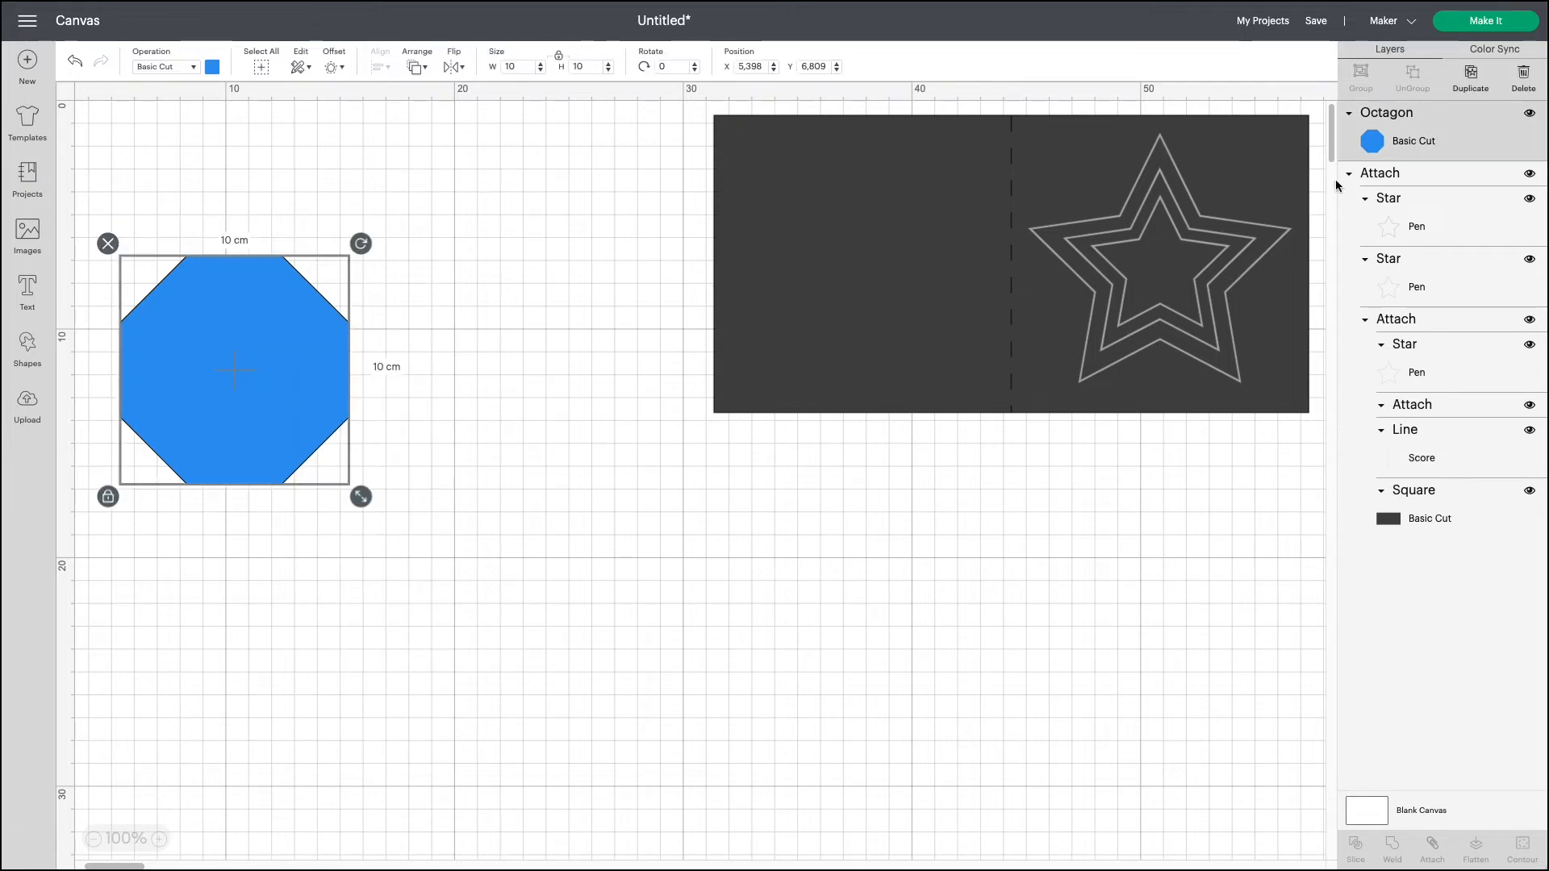
click(1471, 77)
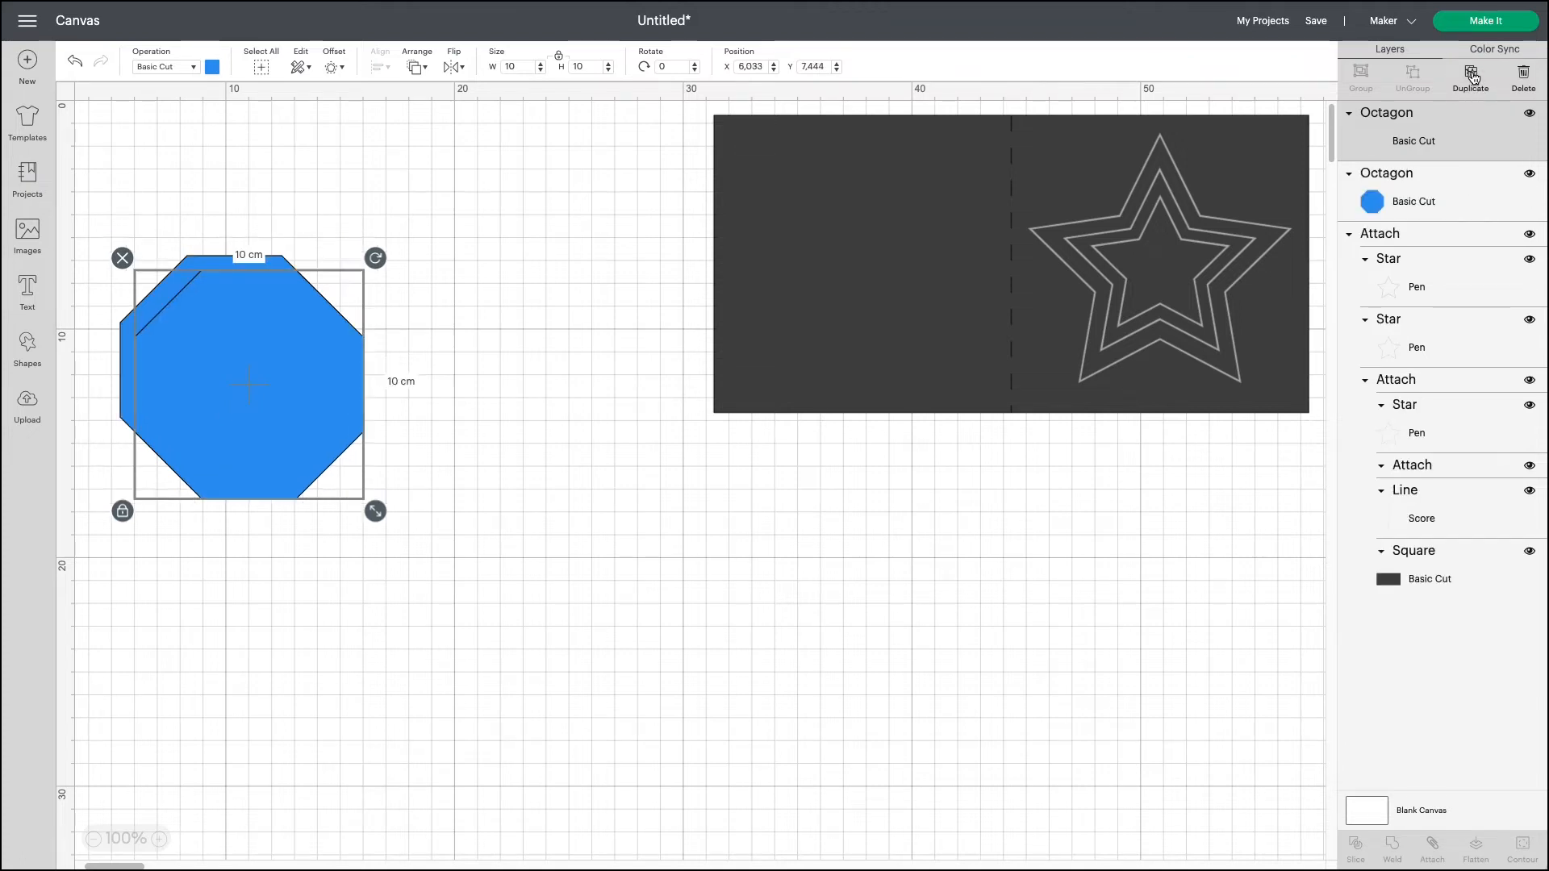
drag(339, 404, 551, 391)
click(566, 574)
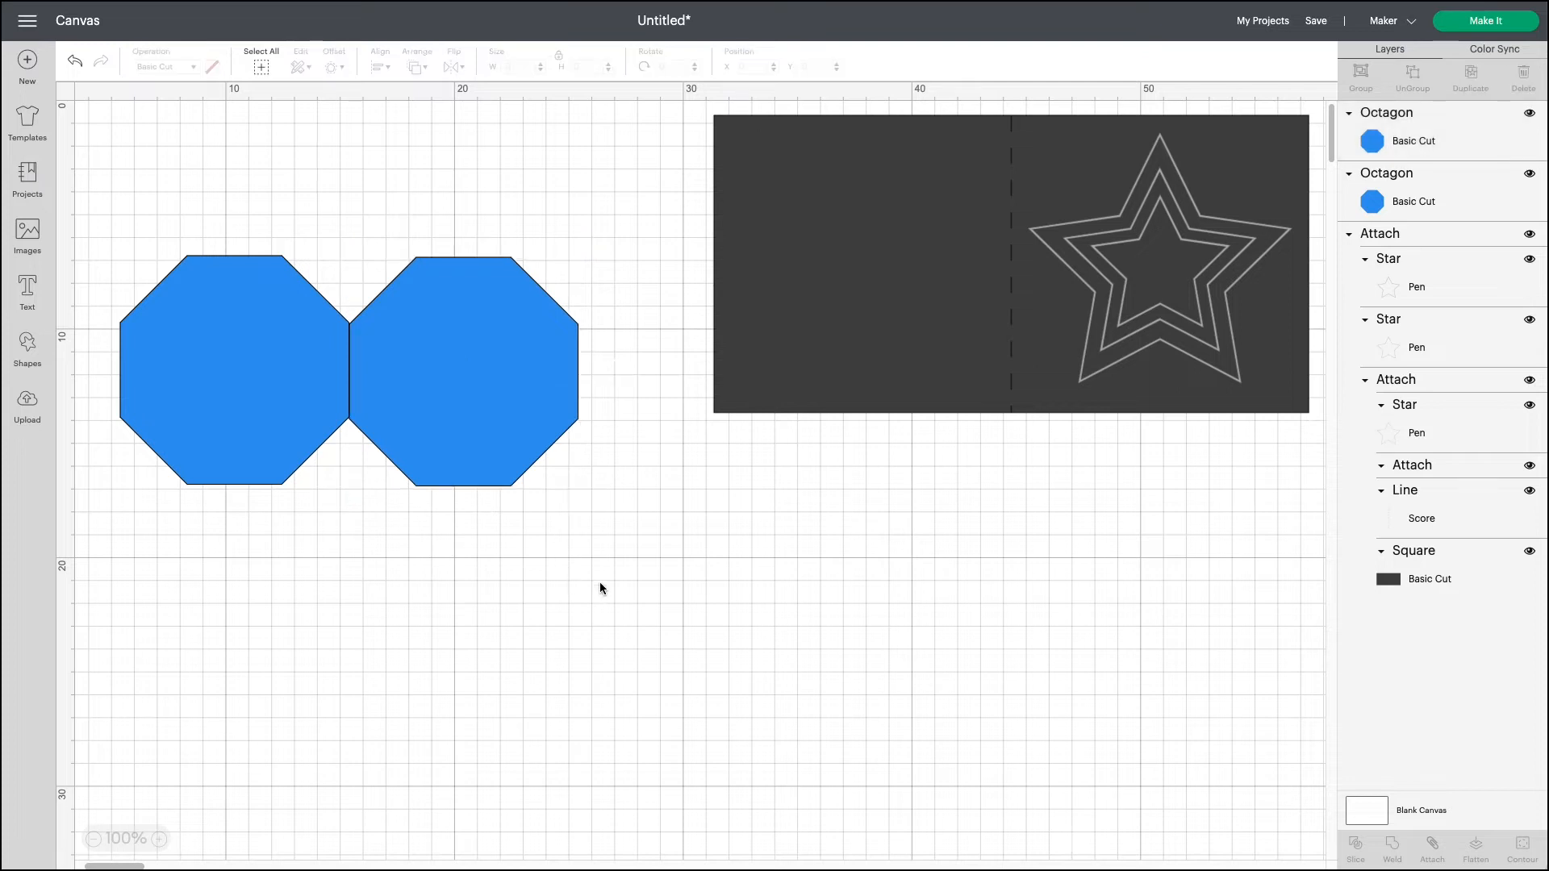
Align the two octagons with Center Vertically and weld them into a single double-octagon card shape
drag(661, 531, 156, 239)
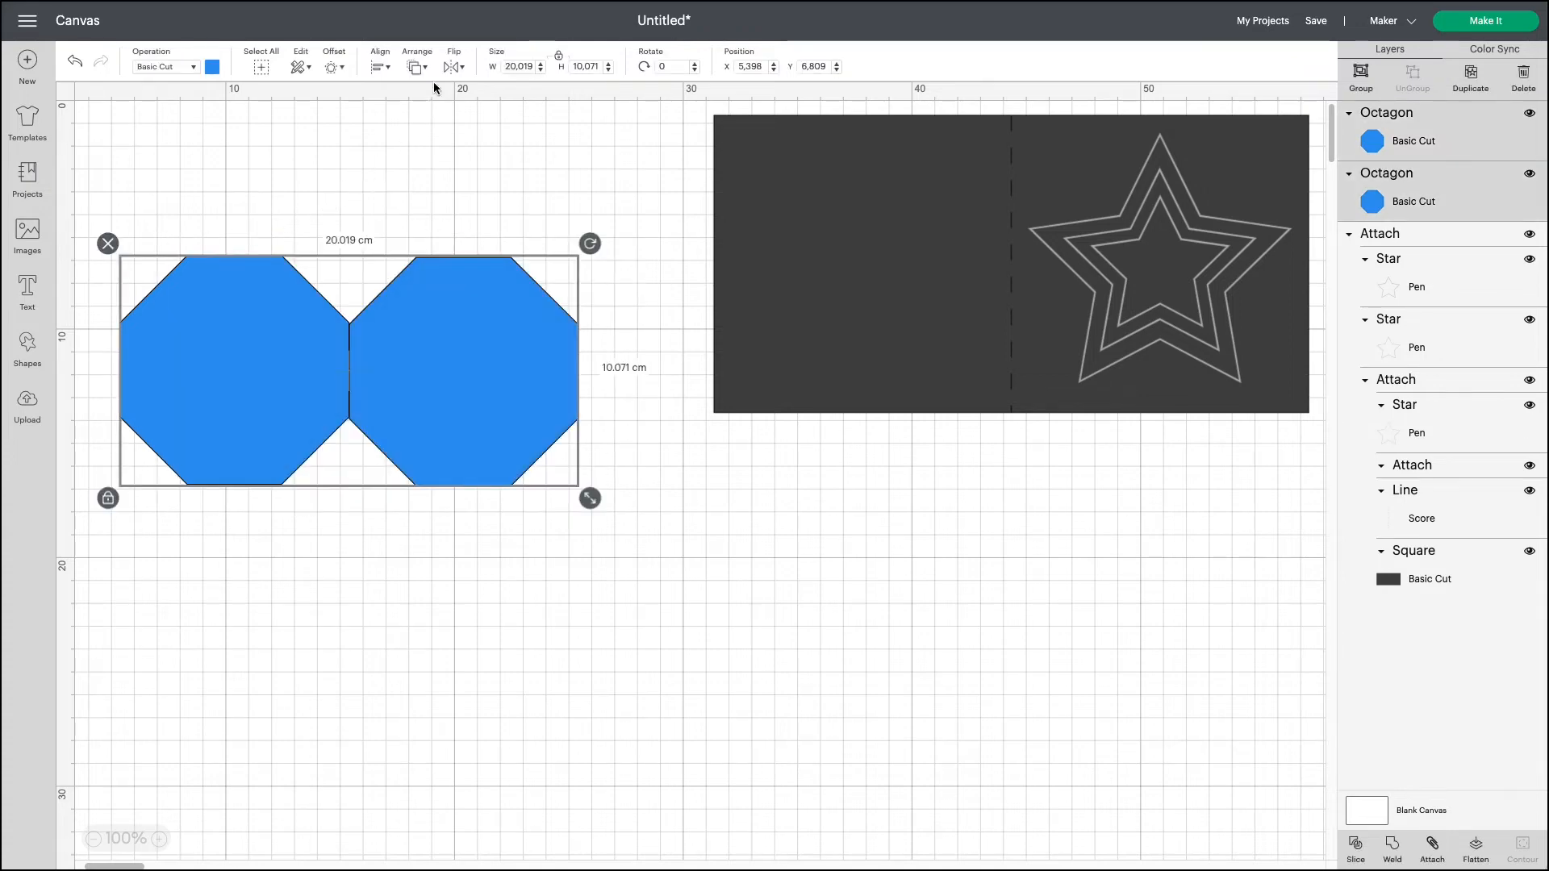
click(381, 71)
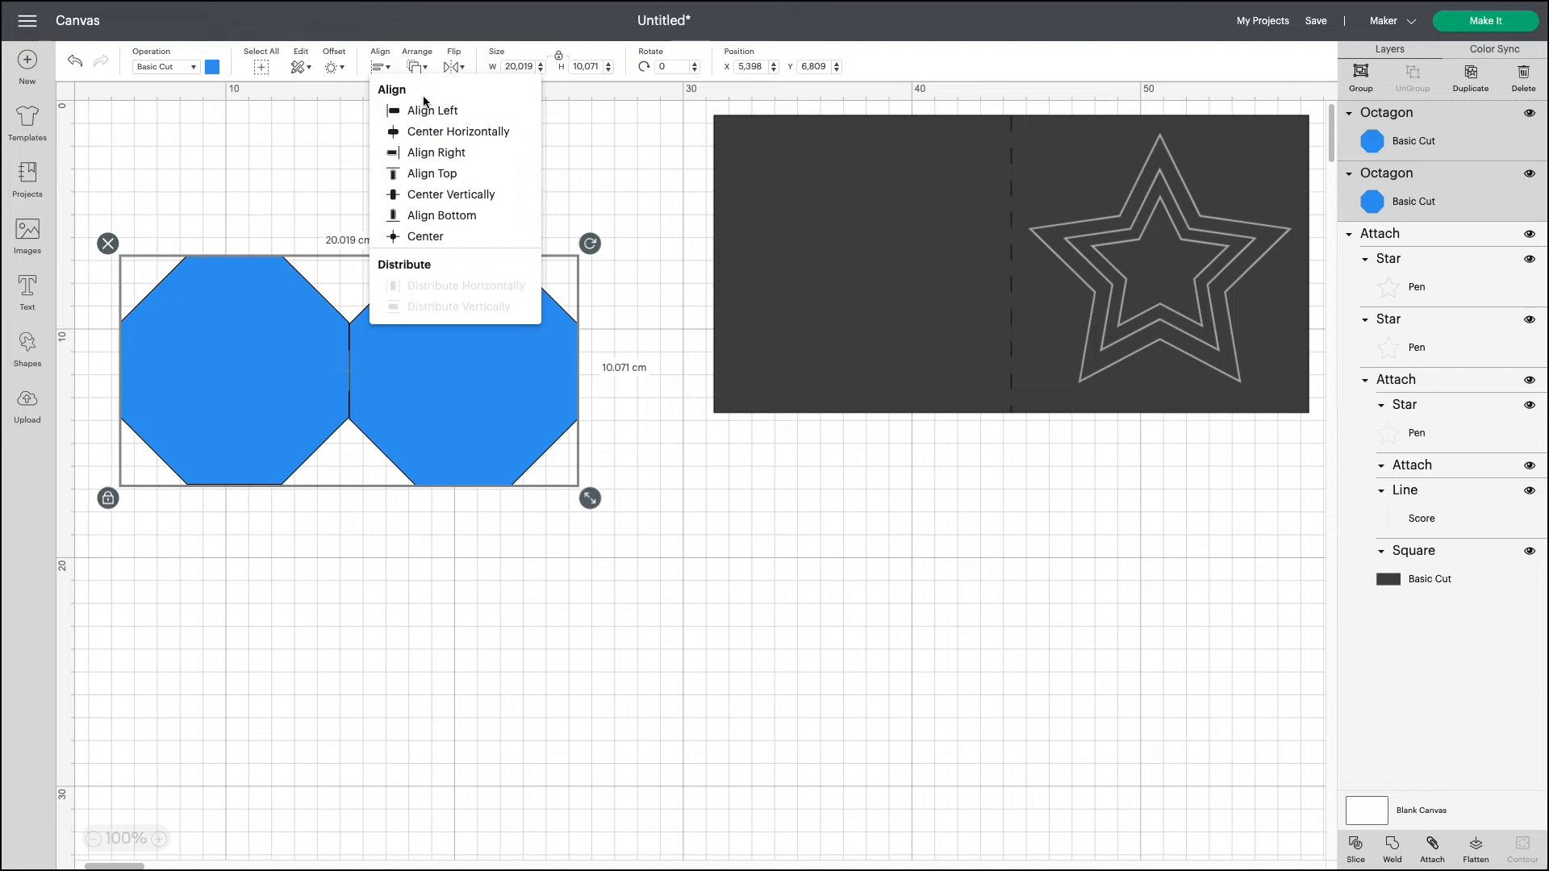
click(428, 202)
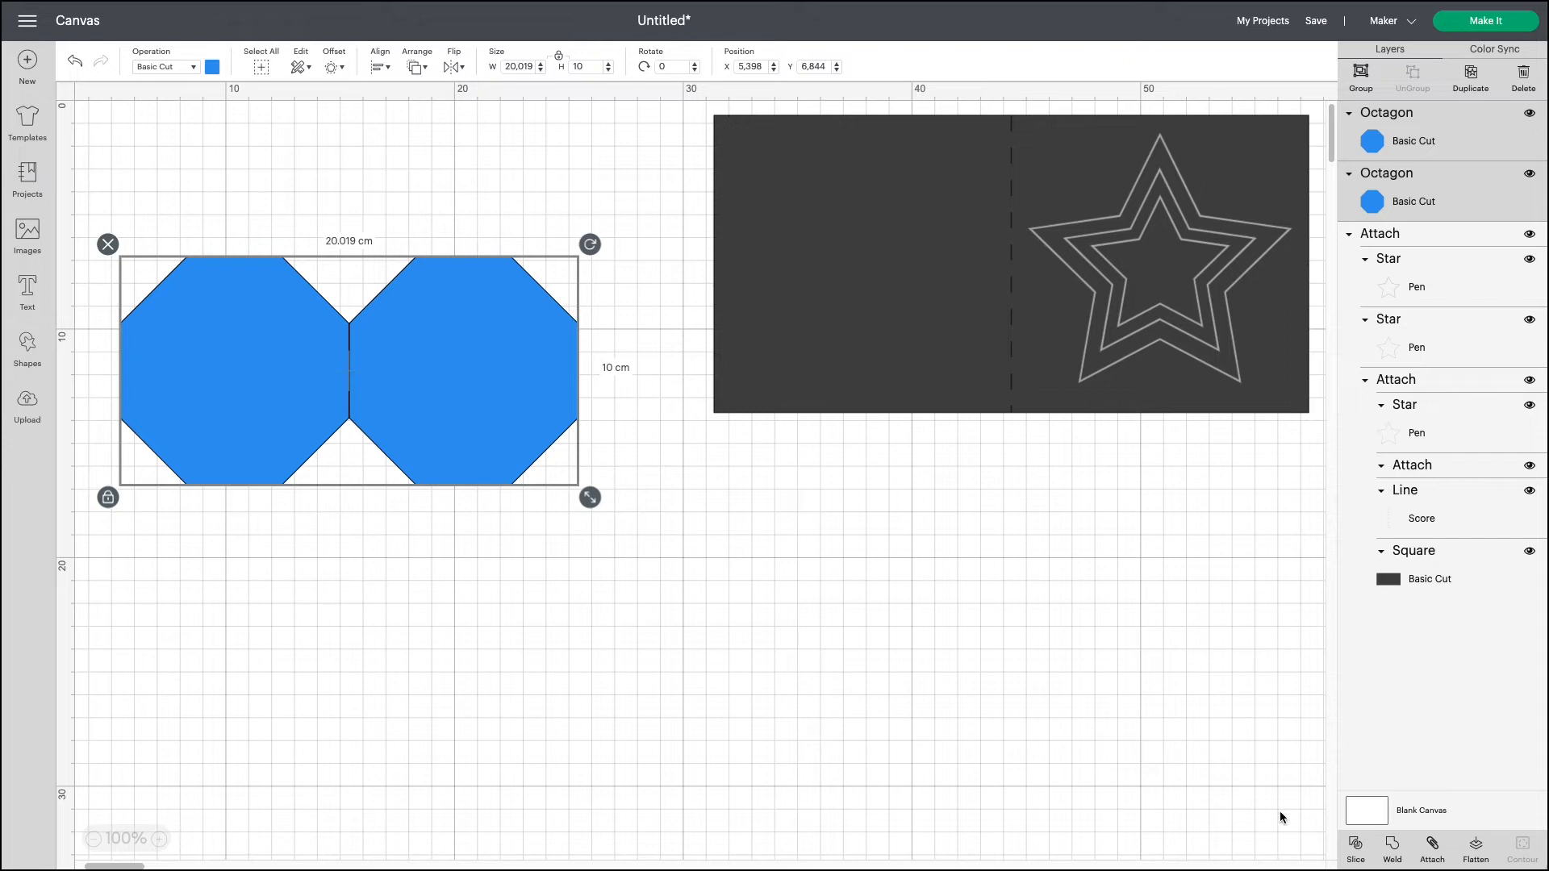
click(1393, 849)
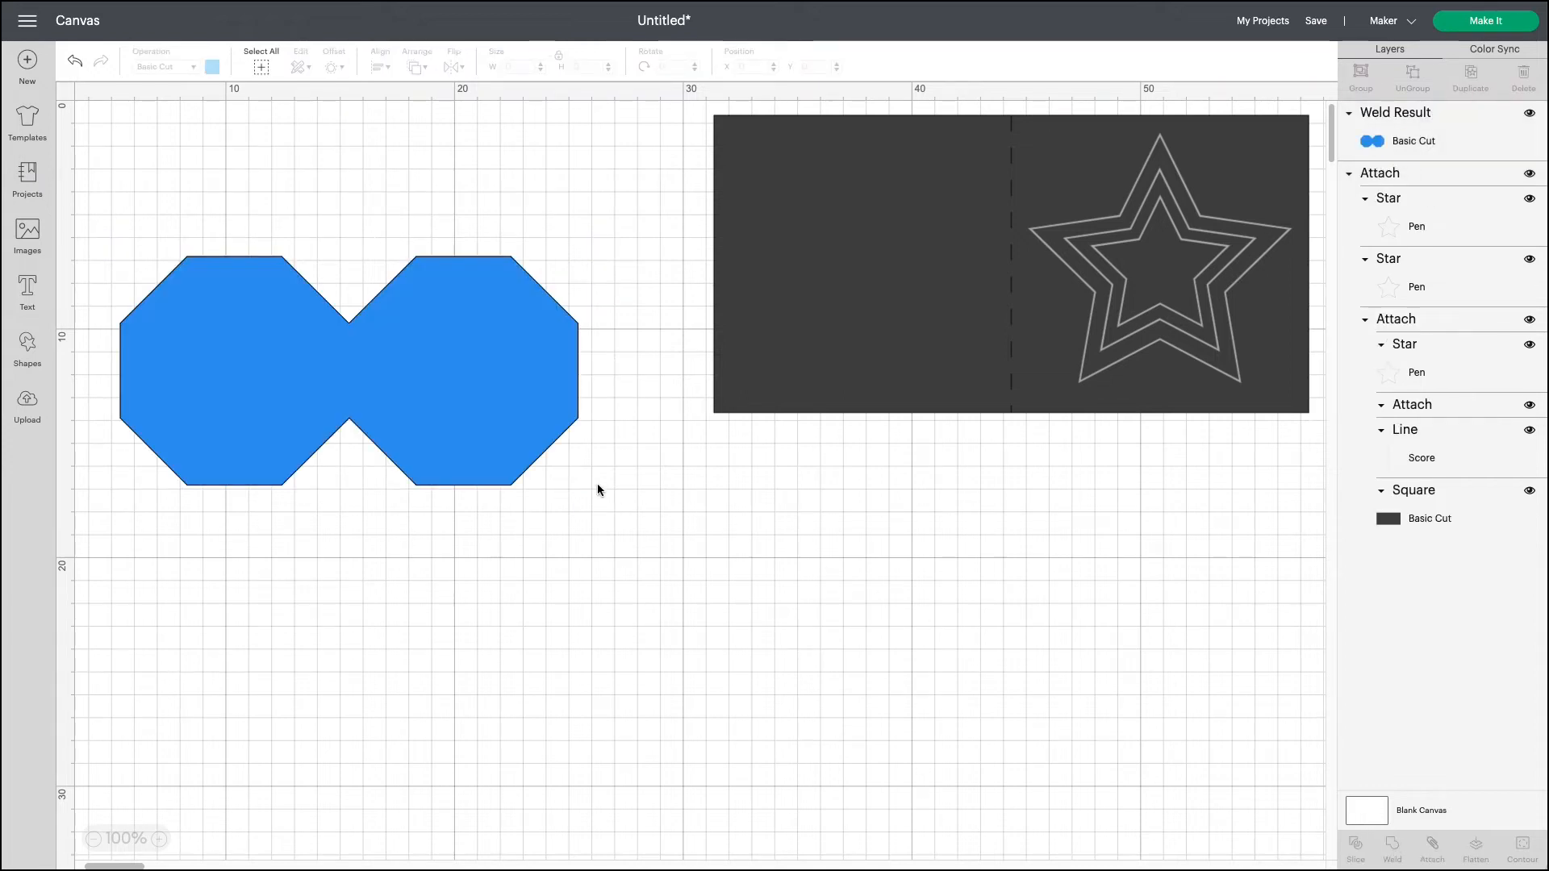
drag(544, 444, 571, 408)
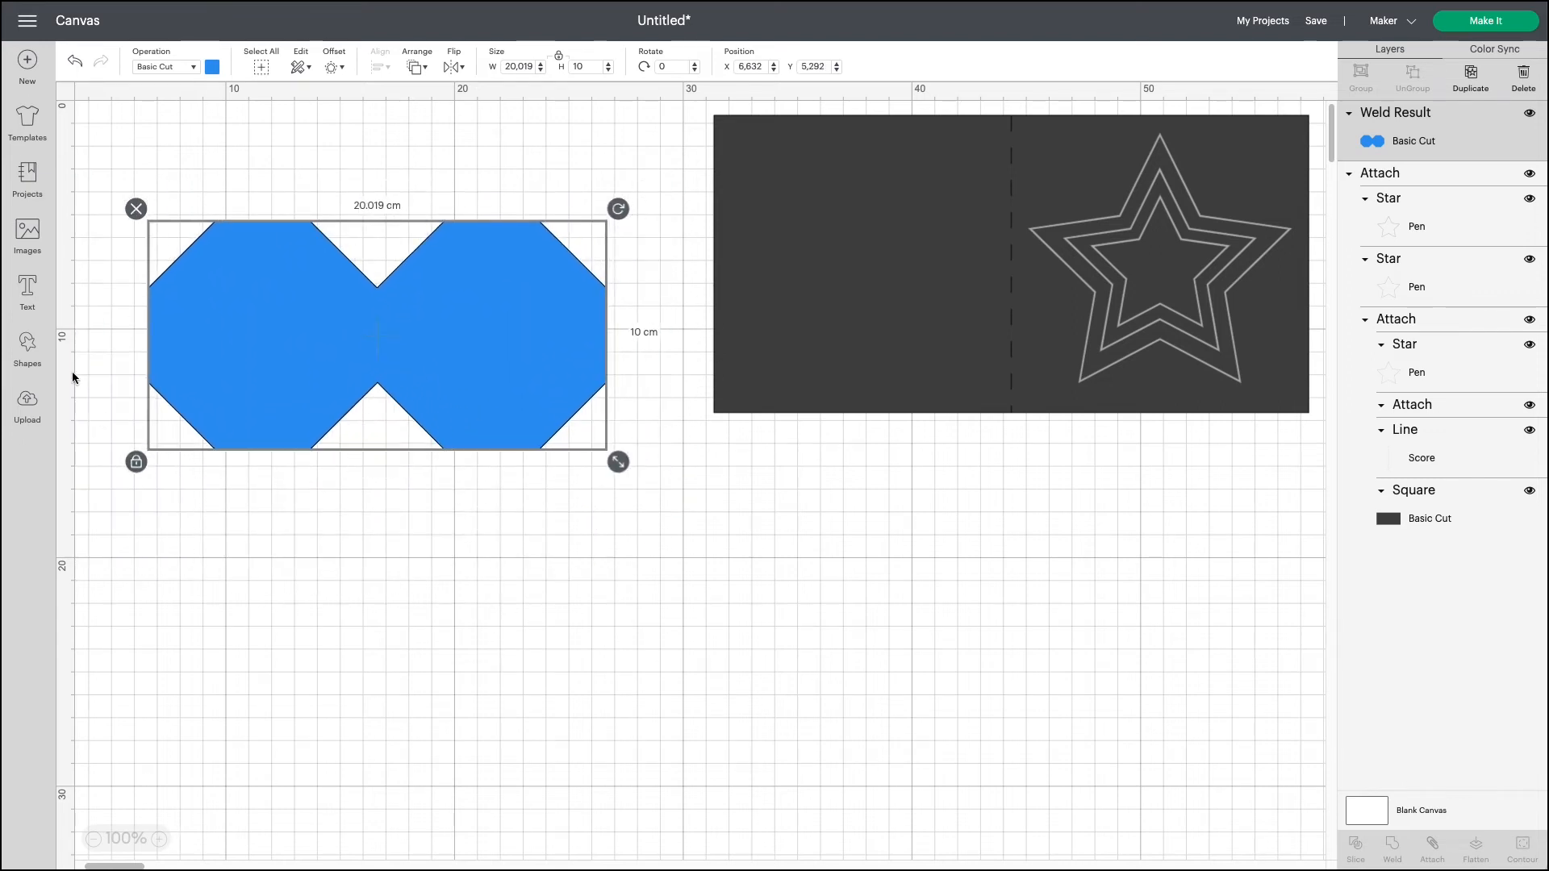
Add a score line, shorten it to about 5.2 cm and place it over the joint between the welded octagons
click(24, 341)
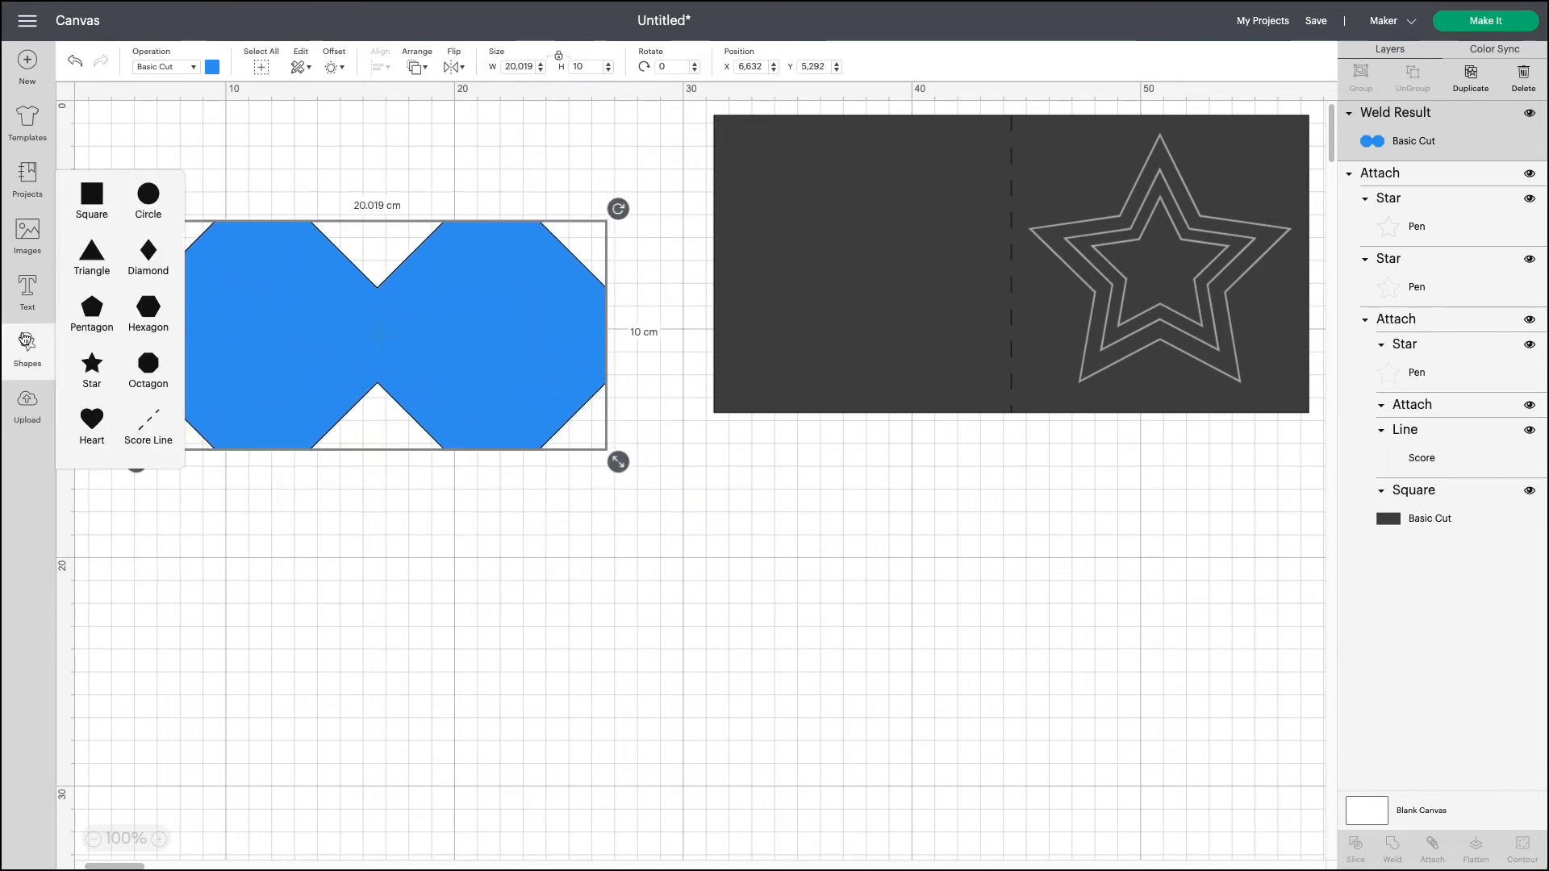
click(144, 429)
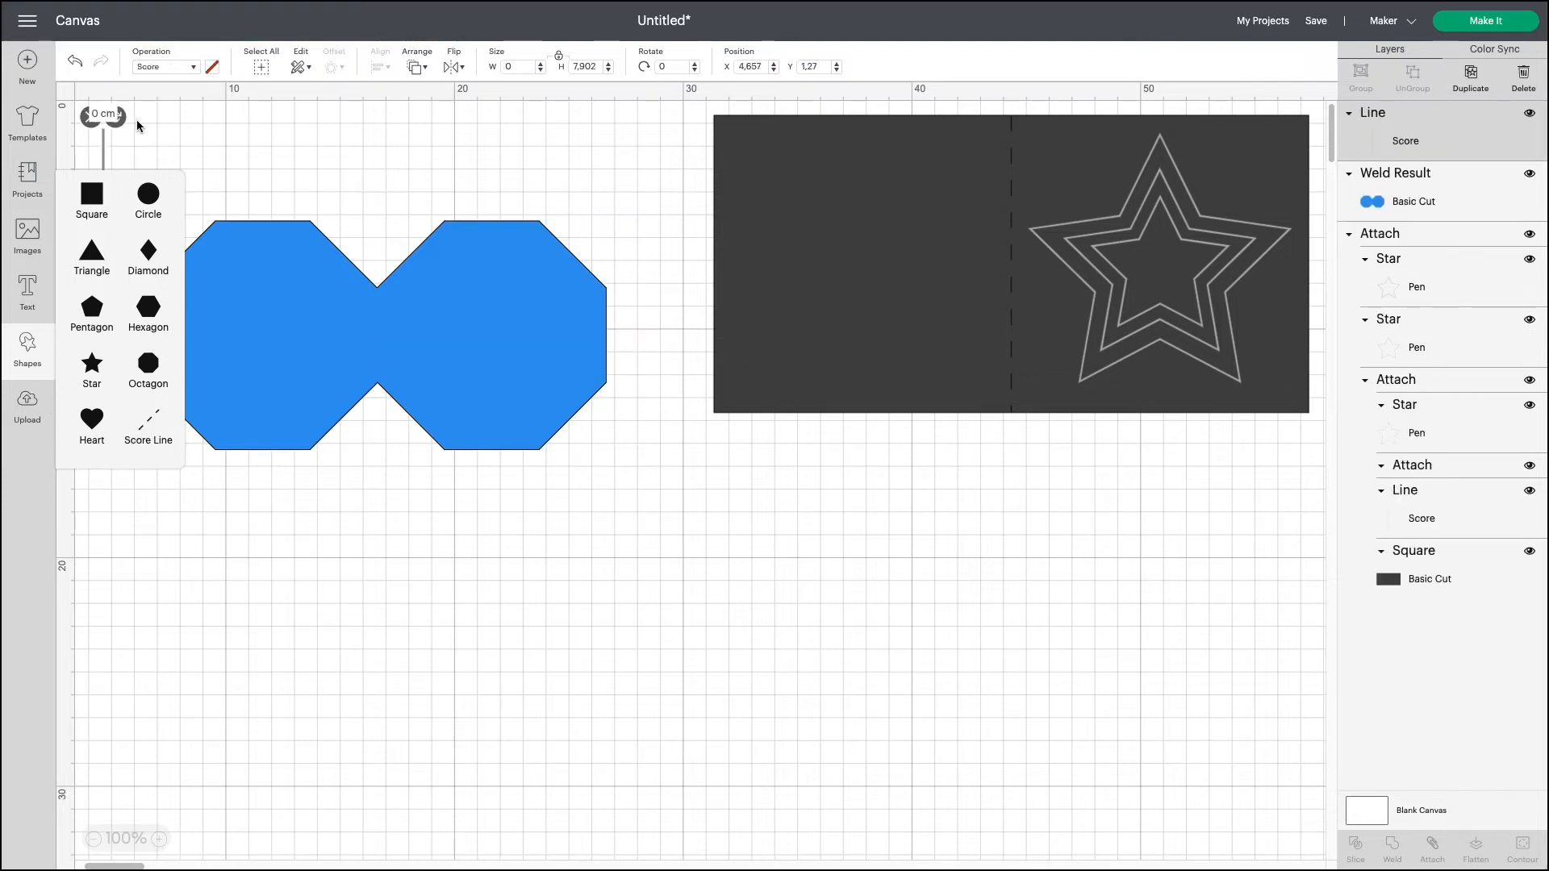
drag(105, 134, 376, 235)
click(411, 536)
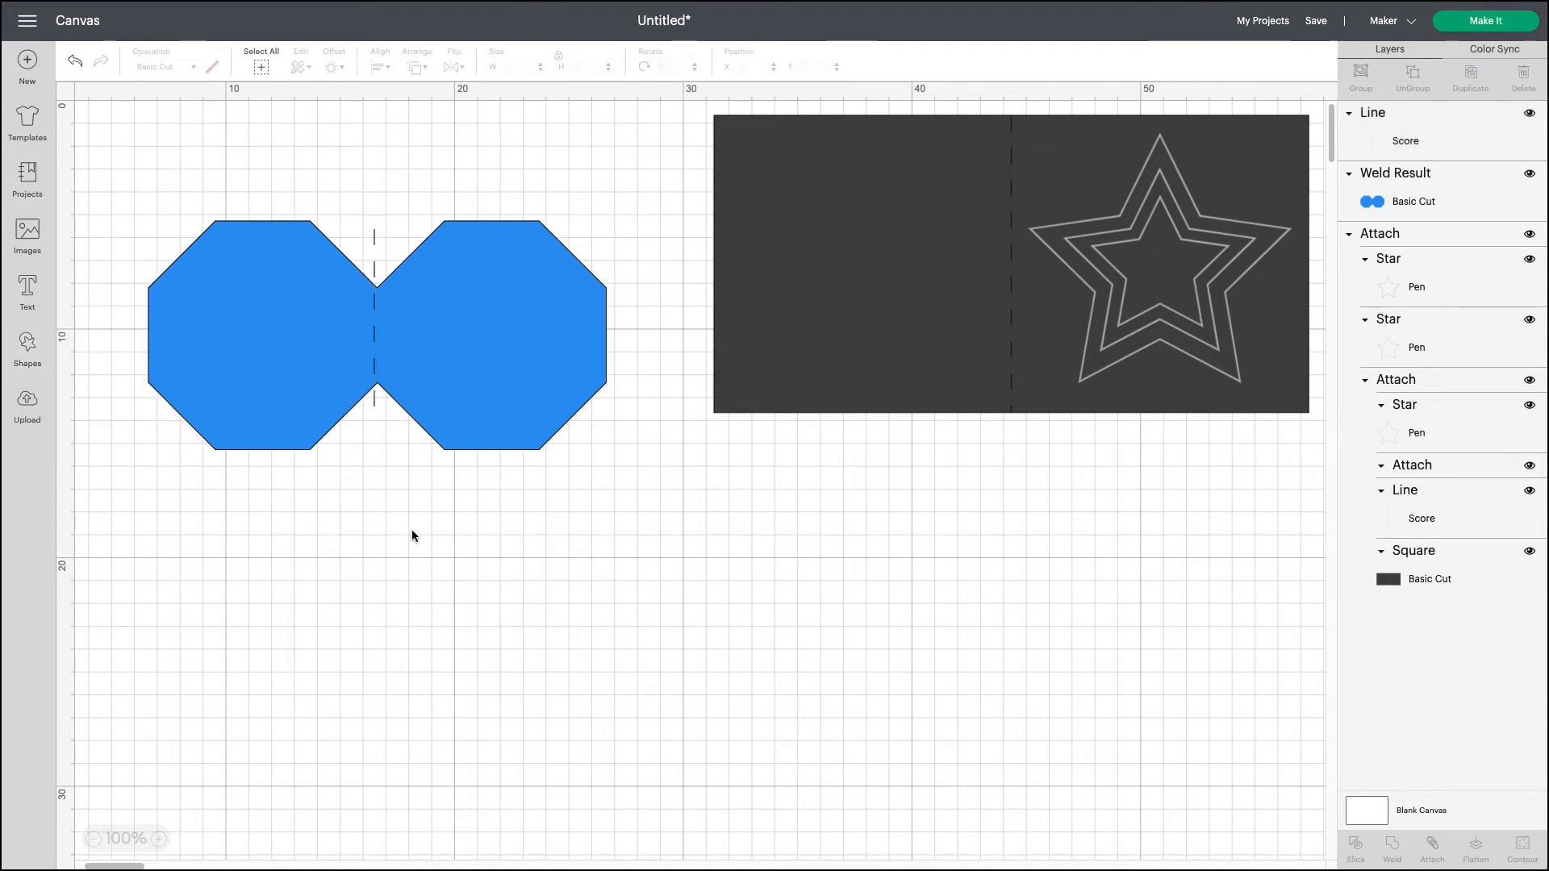
click(376, 397)
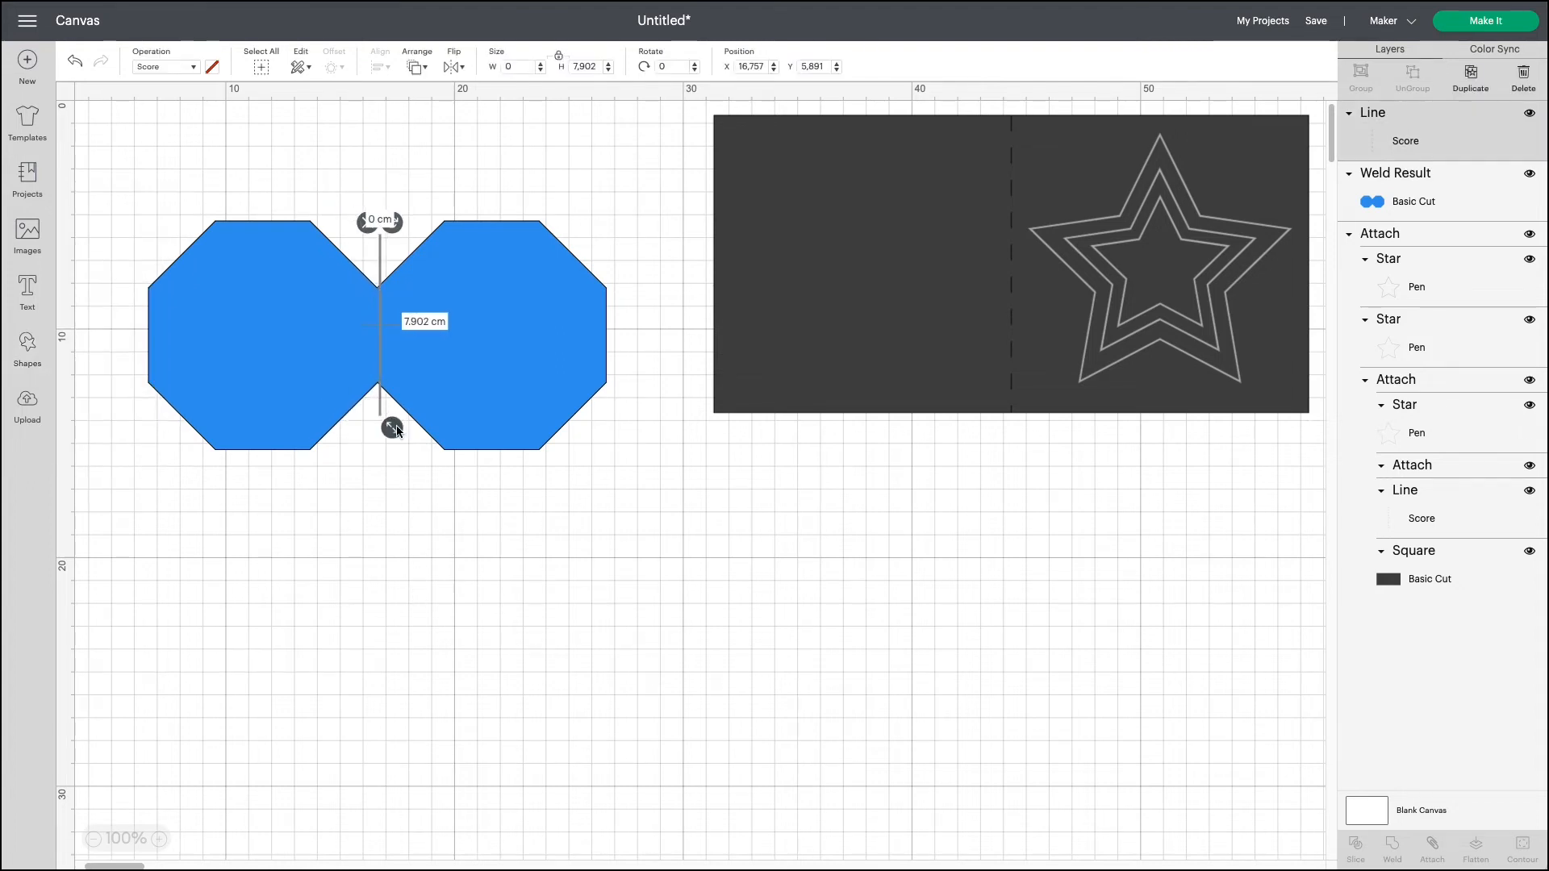
drag(398, 403, 398, 365)
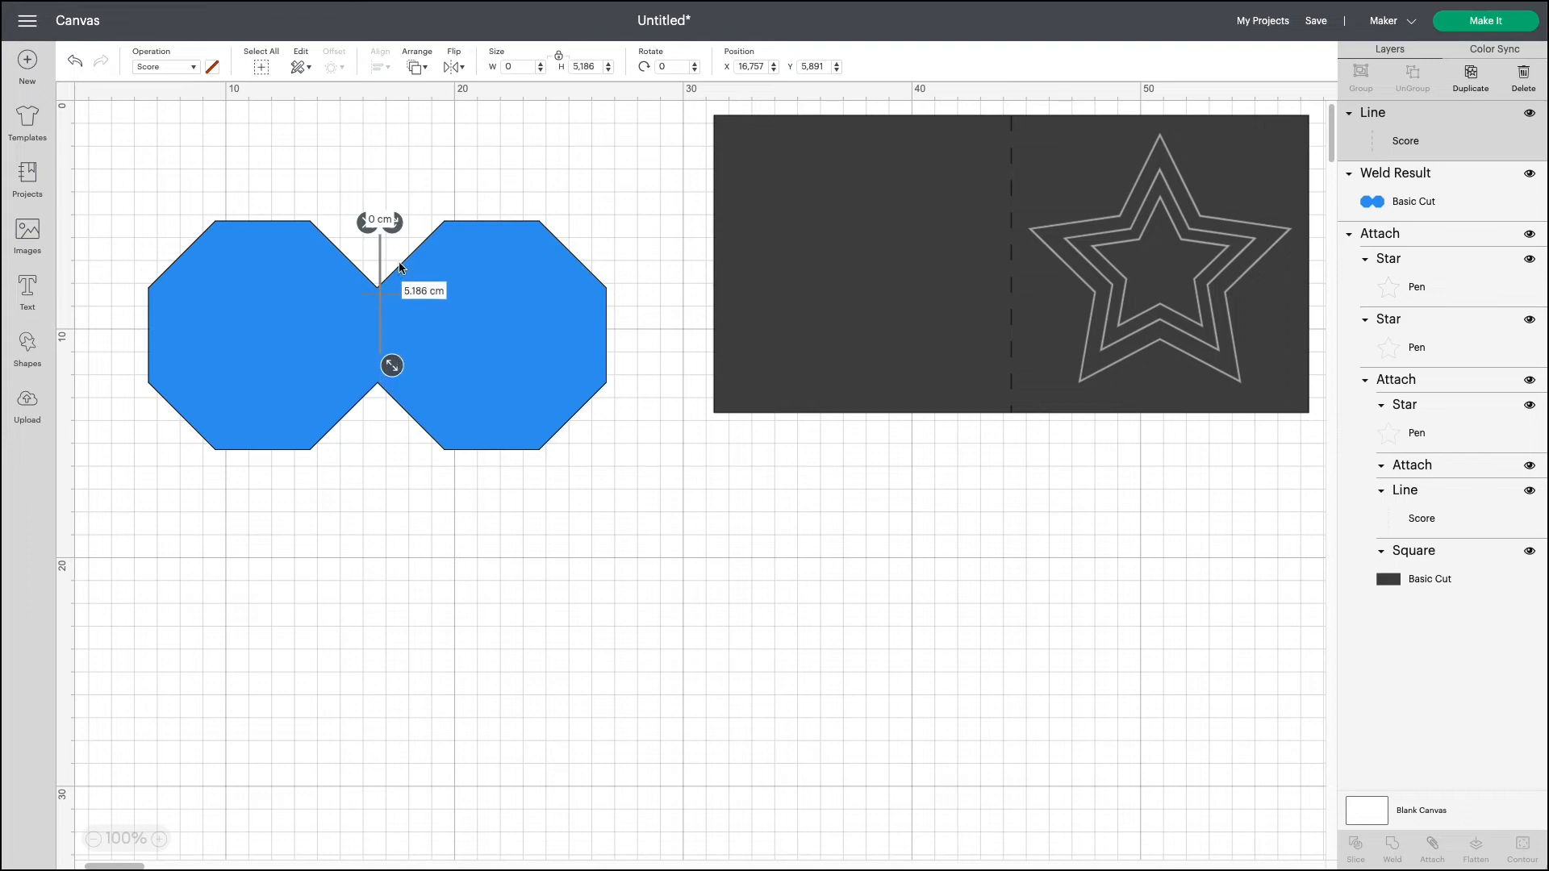
drag(379, 260, 379, 295)
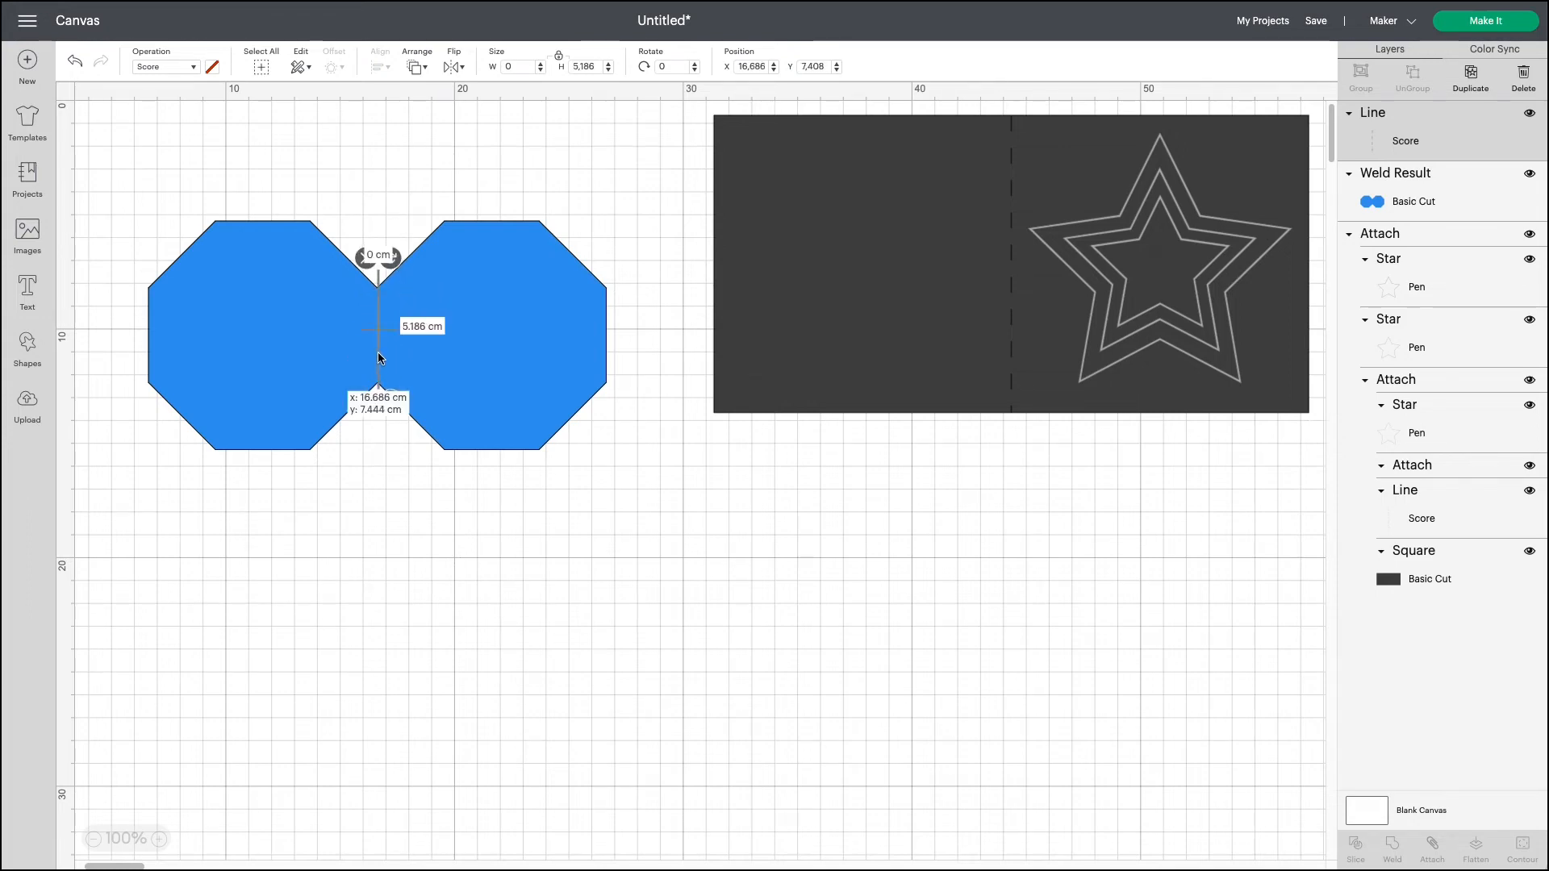
Centre the score line on the welded octagon shape and attach the two together
drag(592, 559, 260, 234)
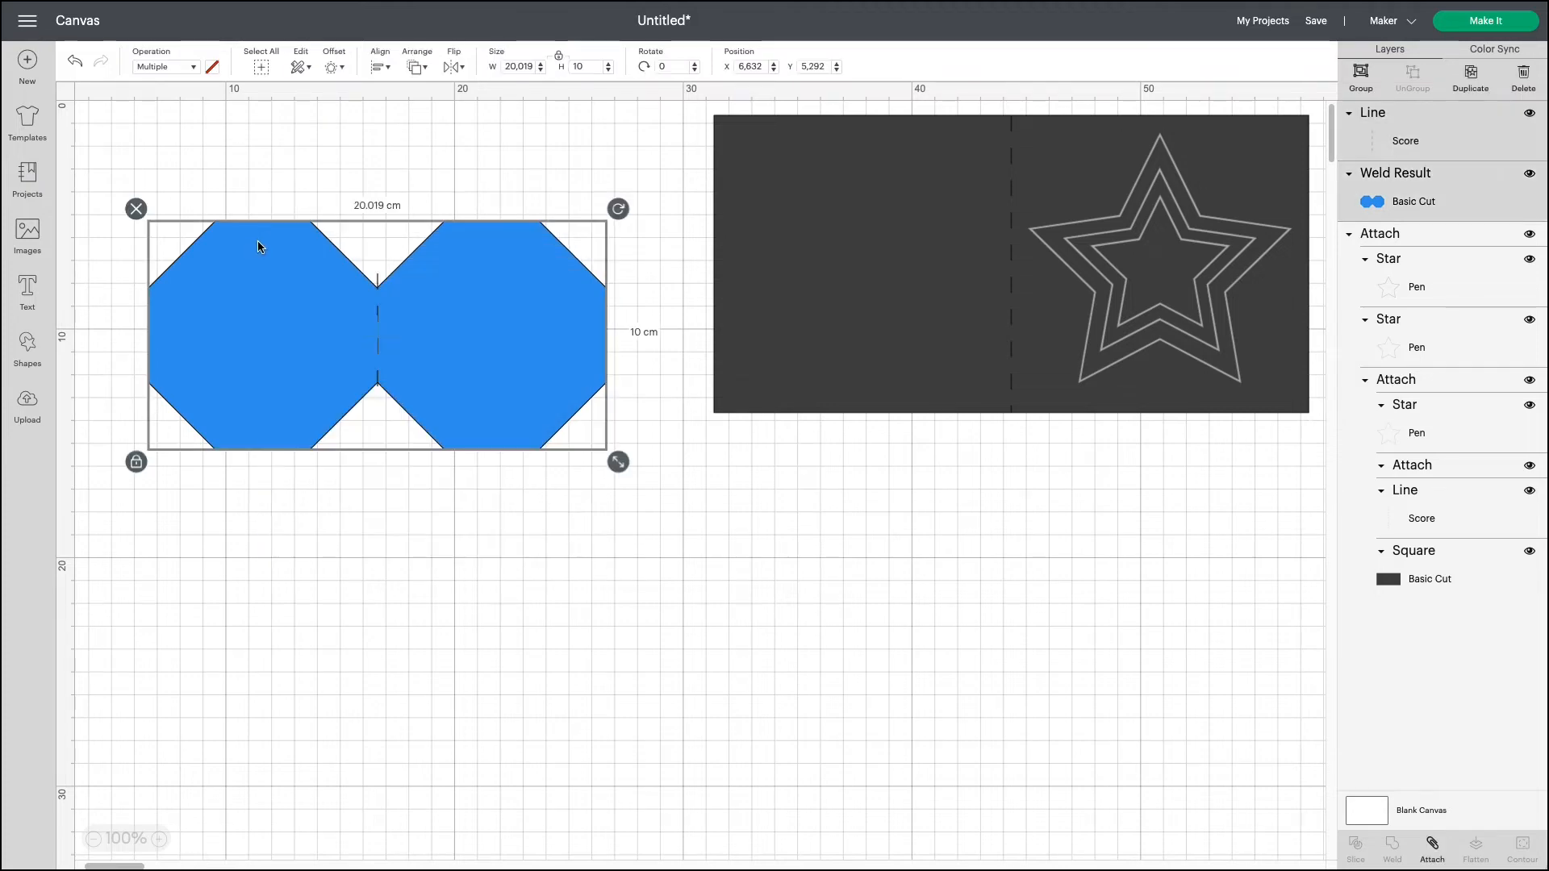
click(392, 69)
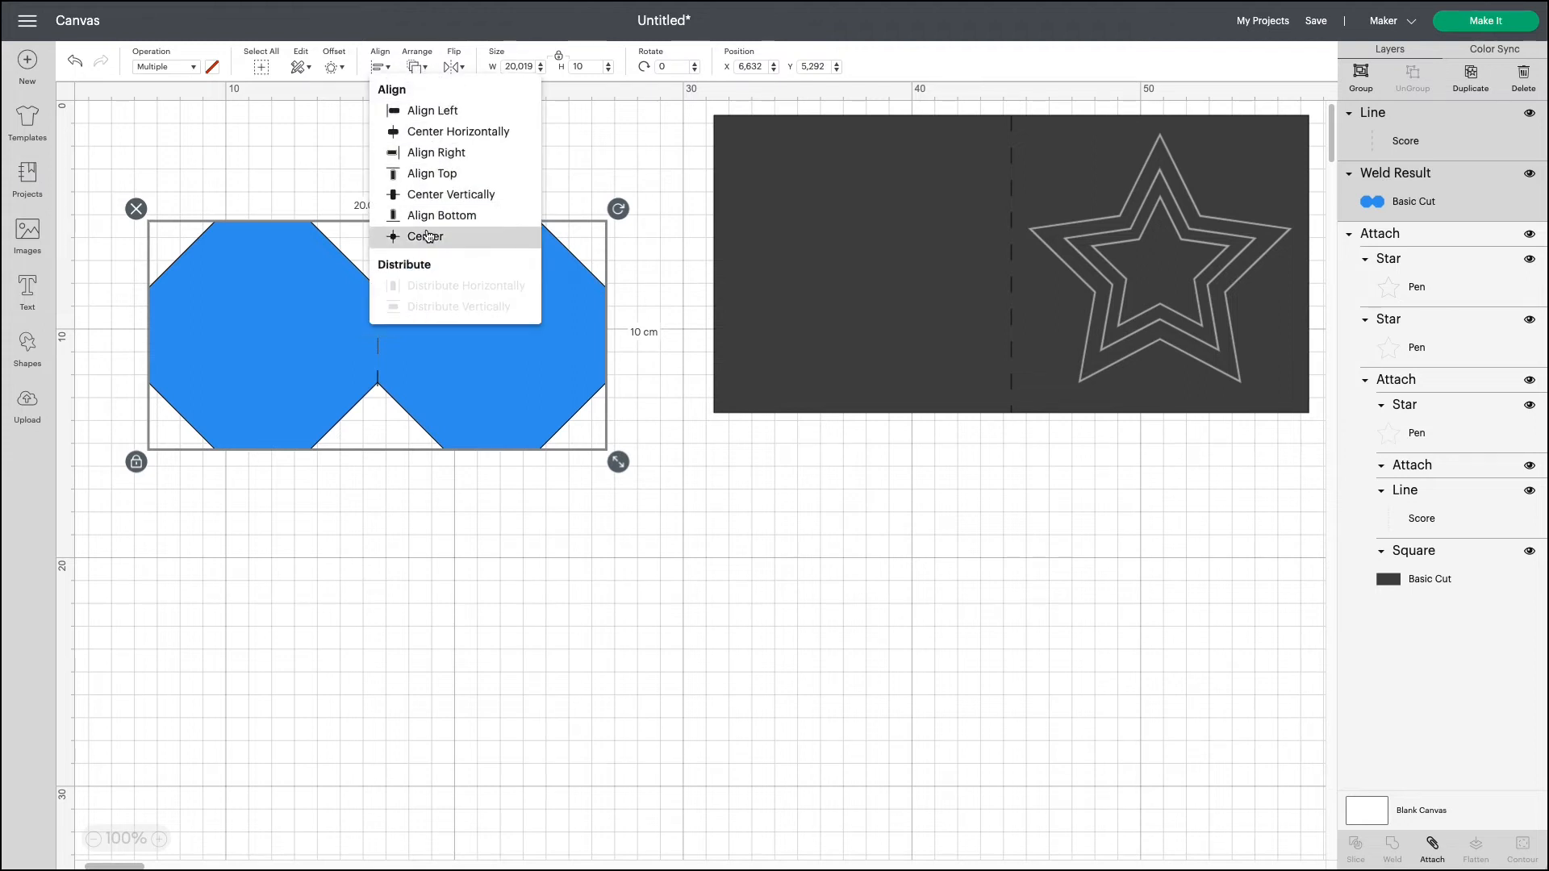
click(425, 236)
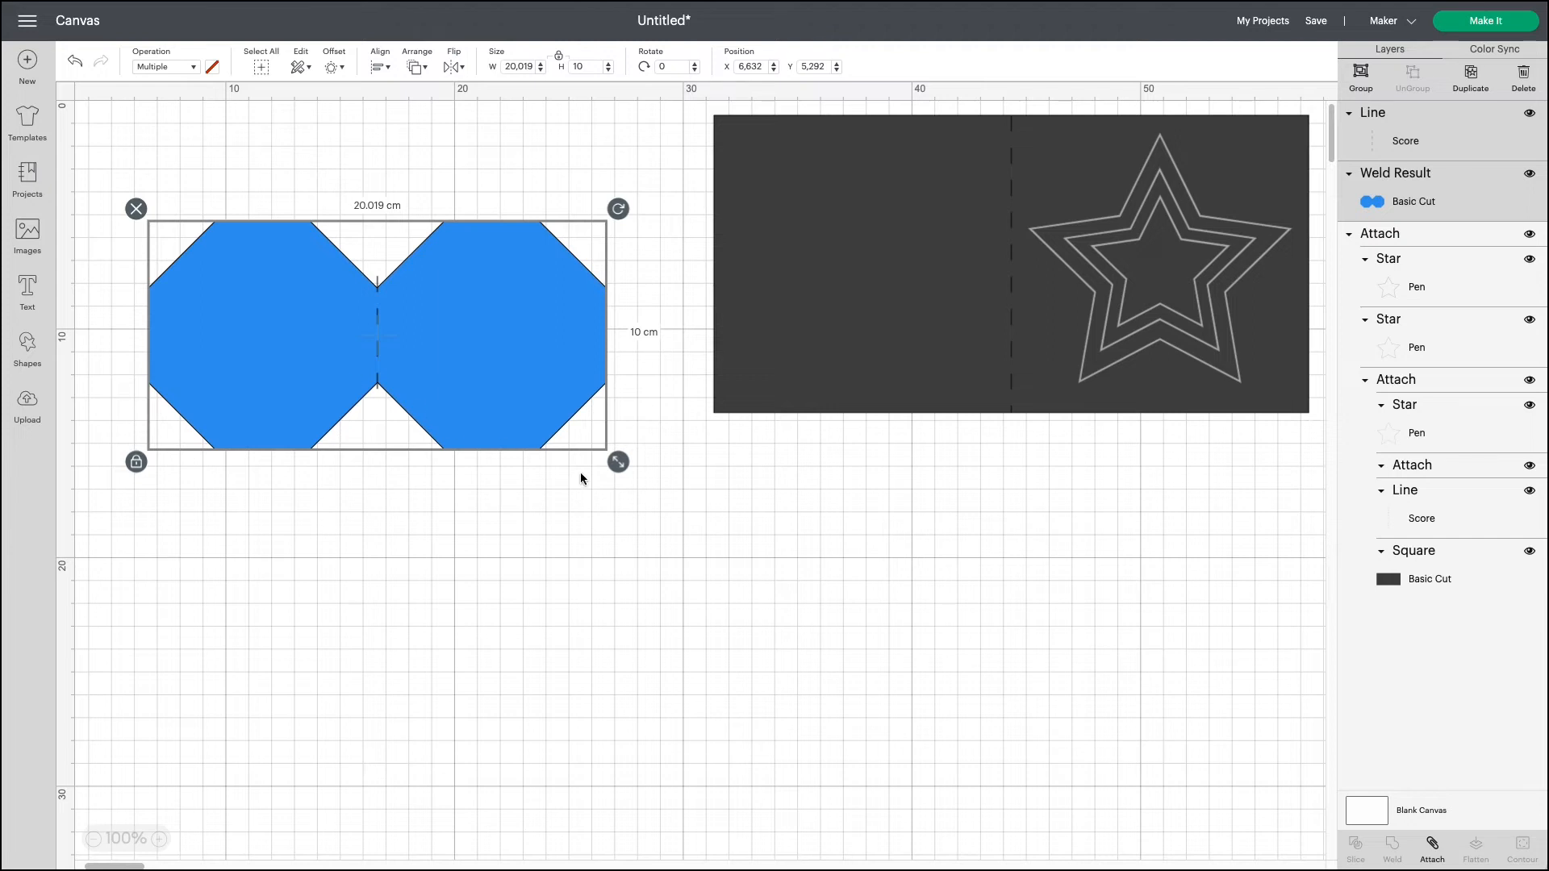
click(1435, 845)
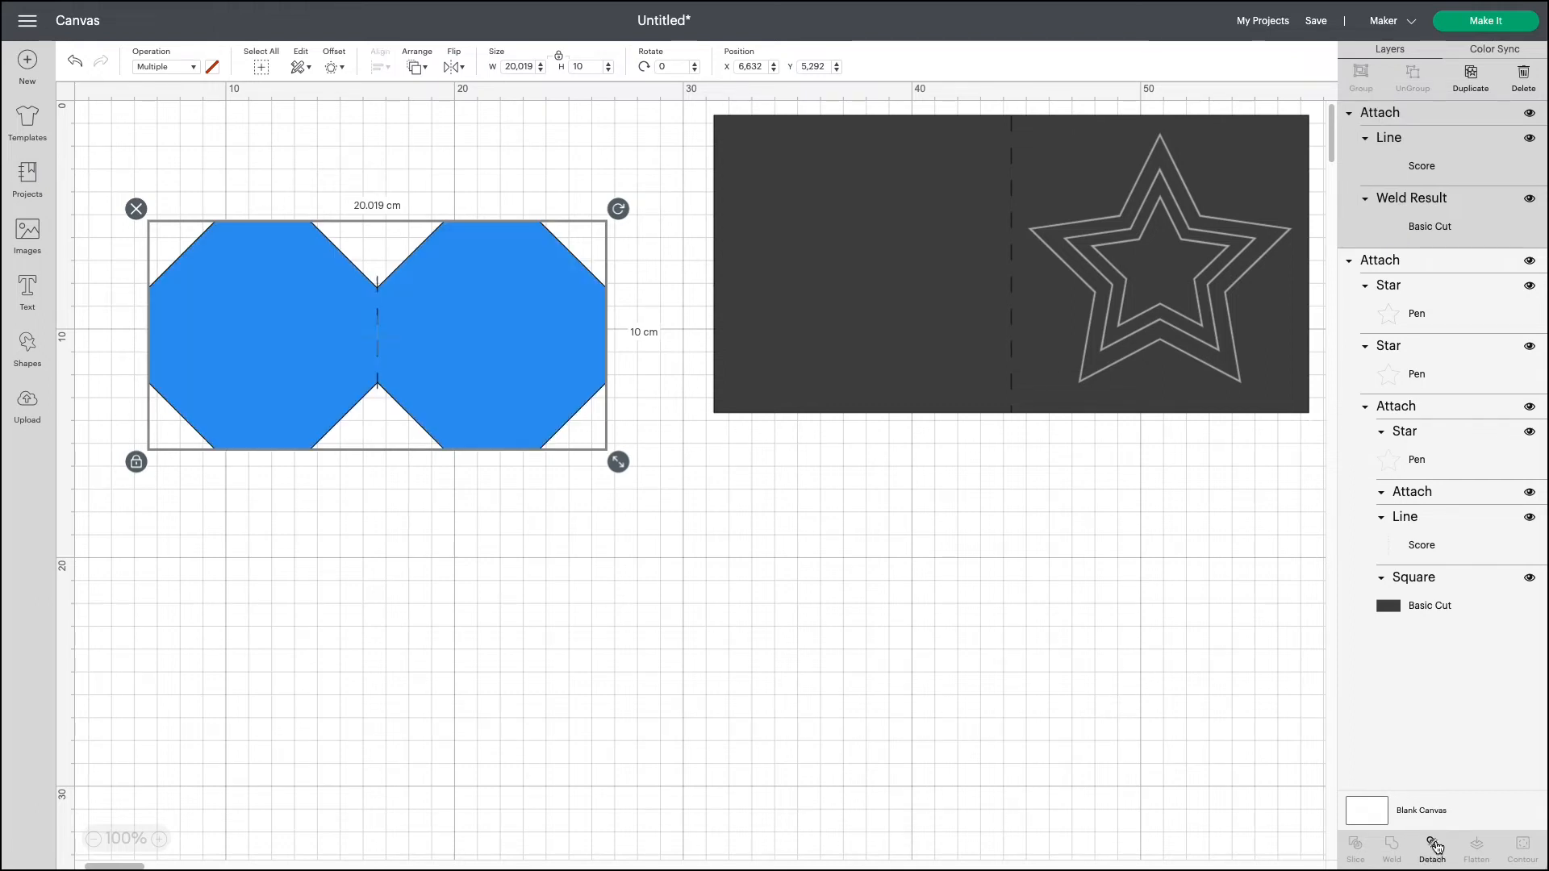
Move the attached octagon card below the star card and add a heart shape in the cleared area of the canvas
drag(525, 425, 506, 408)
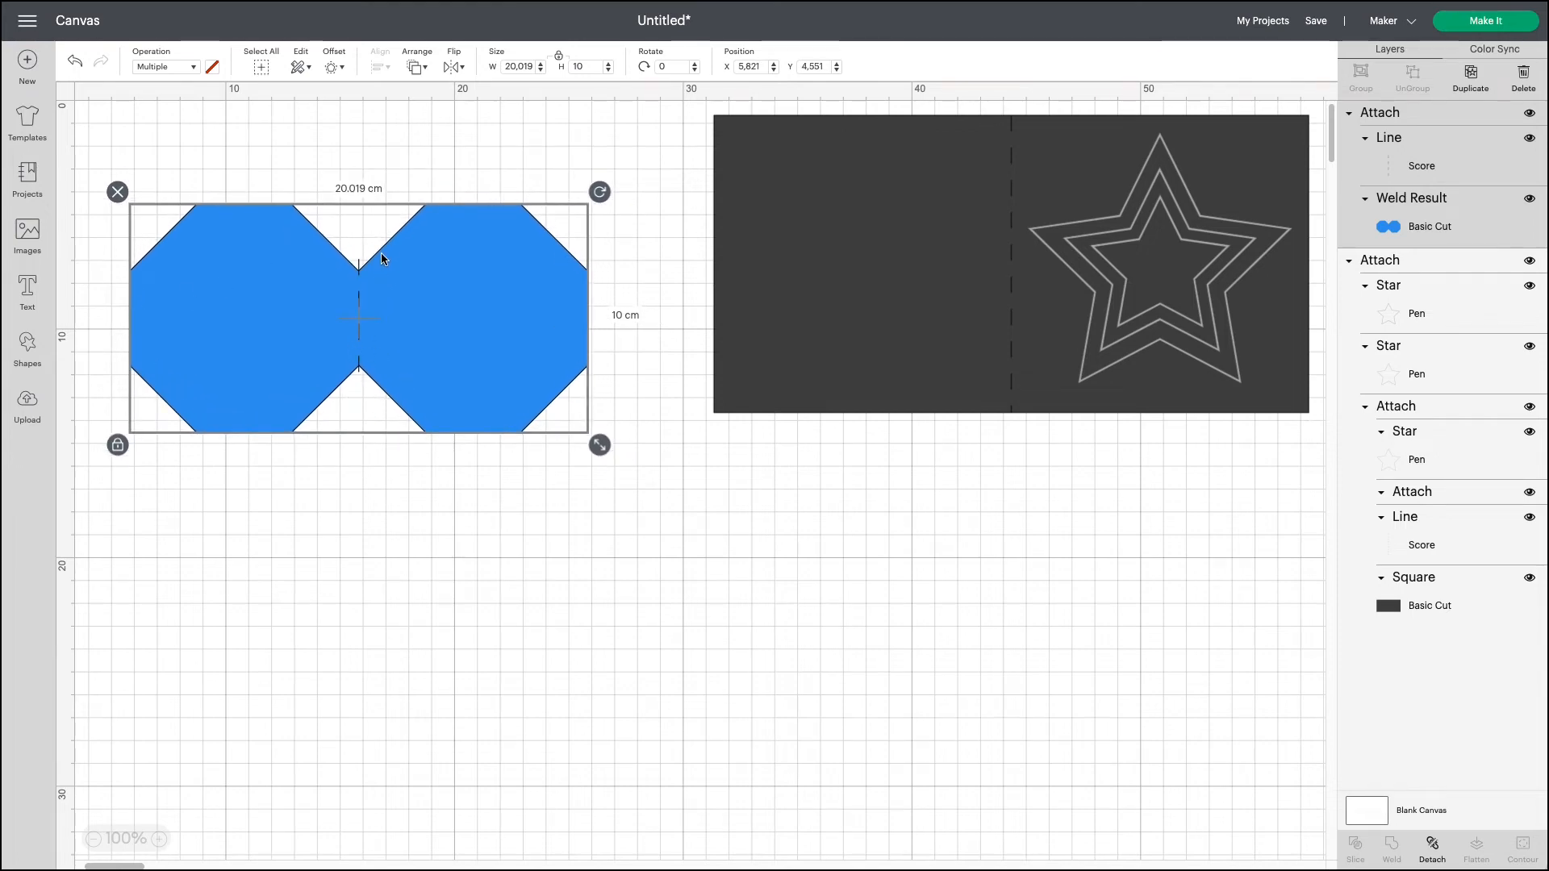
drag(381, 253, 1122, 502)
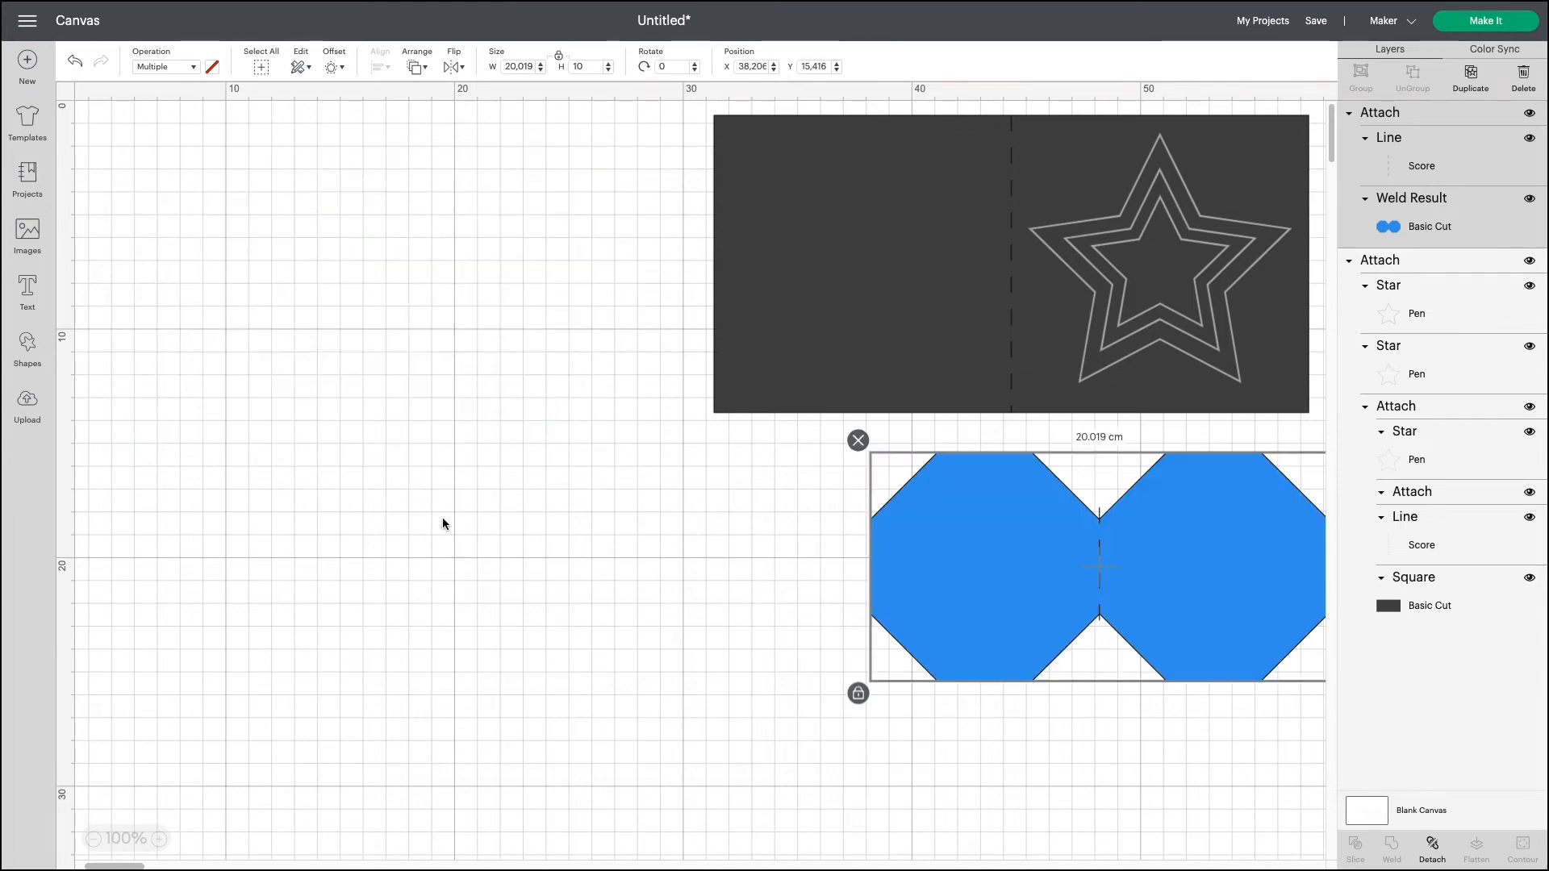
click(32, 349)
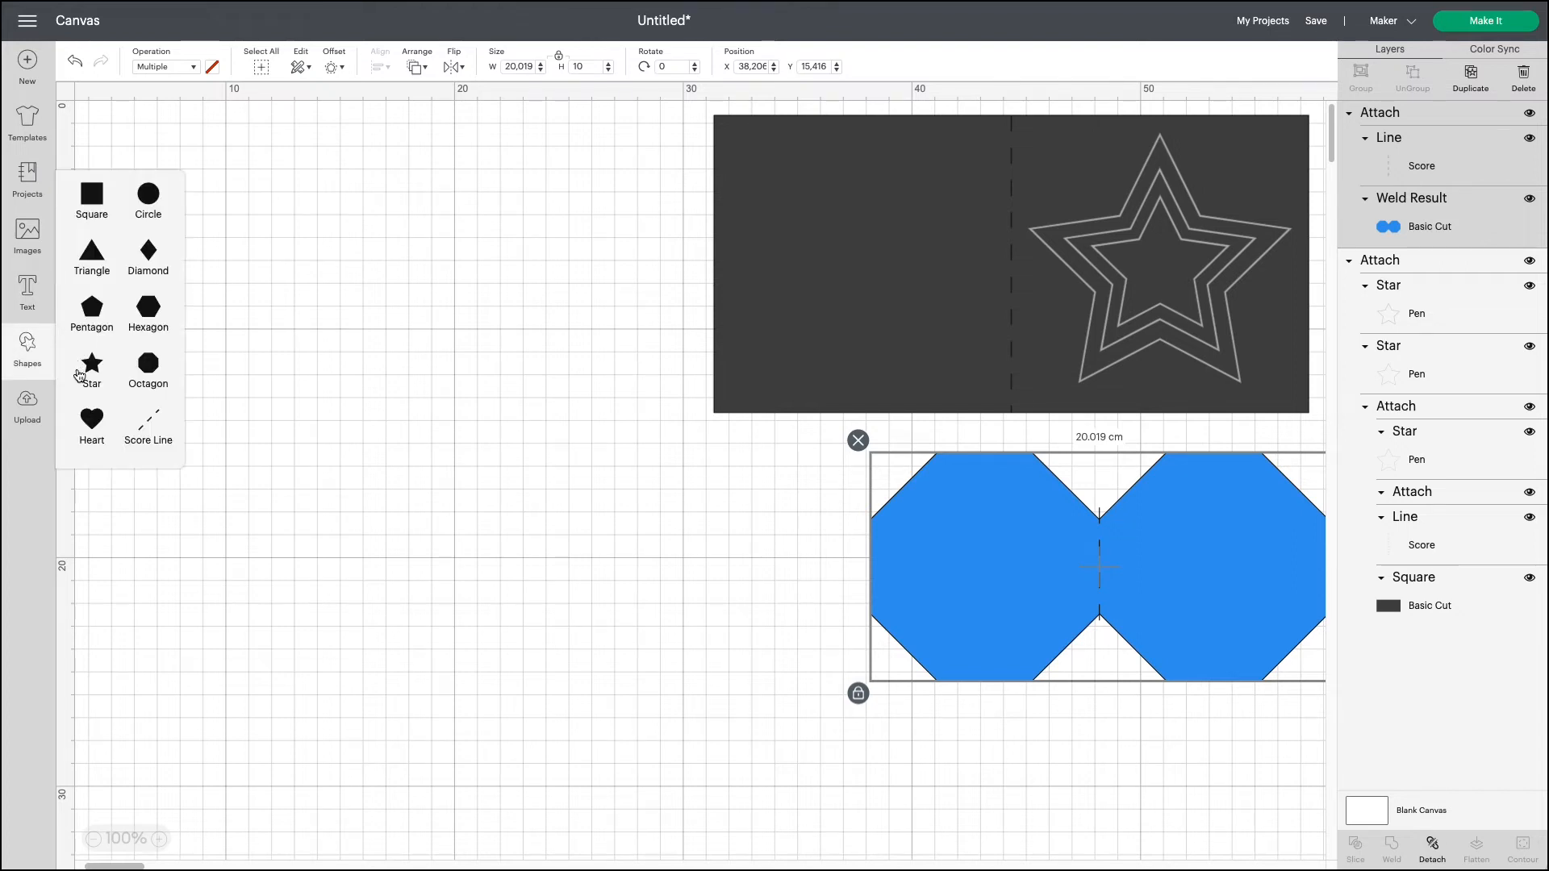
click(95, 421)
drag(237, 268, 278, 429)
Change the heart's material colour to dark red
click(212, 69)
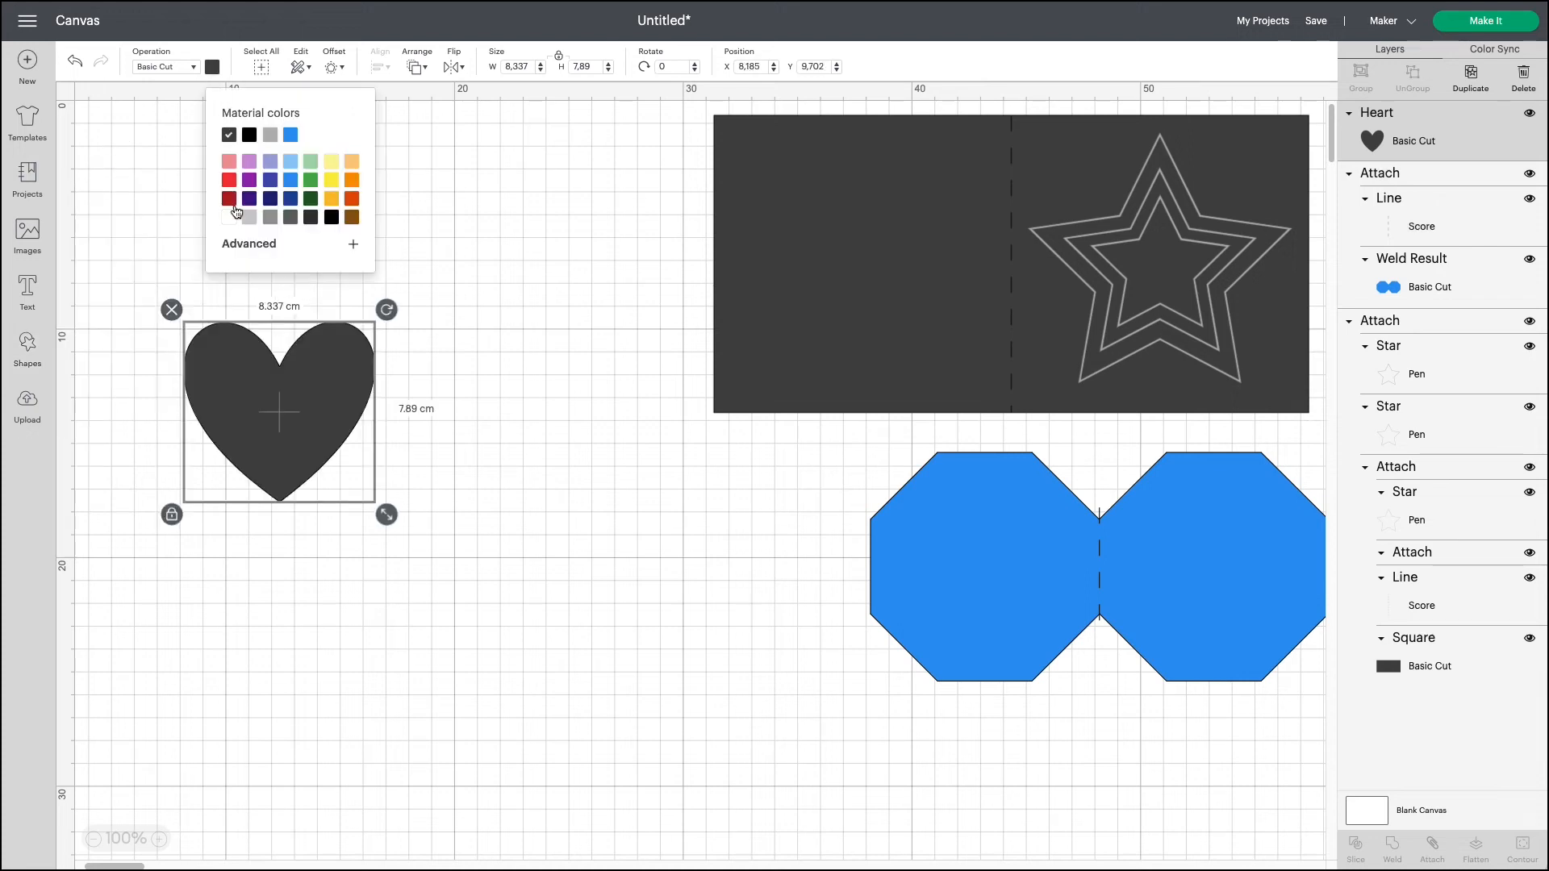
click(229, 198)
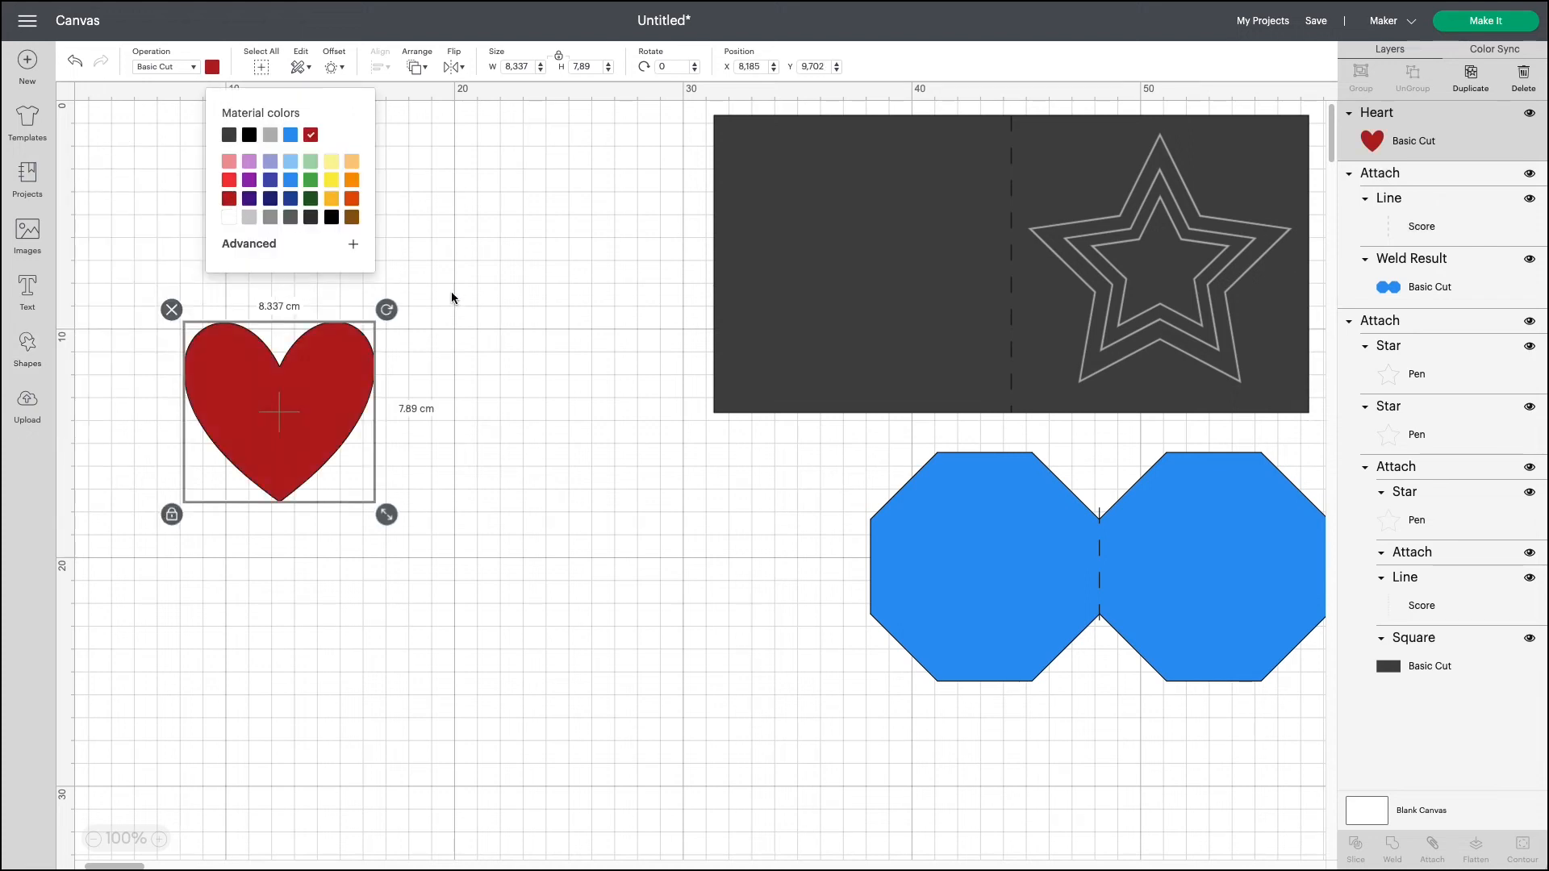
click(456, 313)
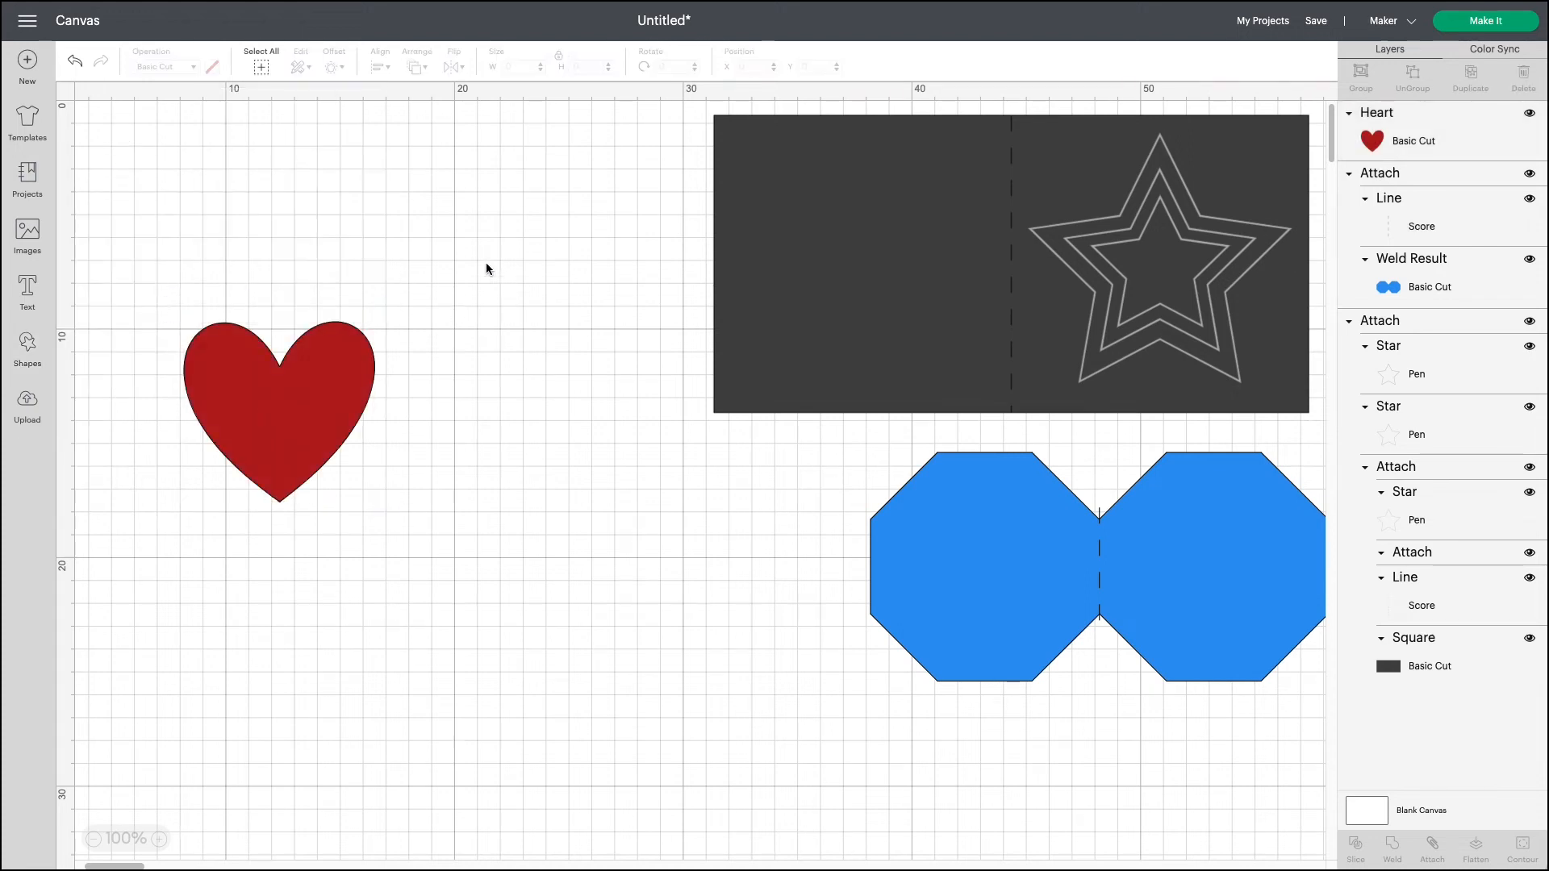
Duplicate the red heart and place the copy beside the original so their inner sides slightly overlap
click(280, 377)
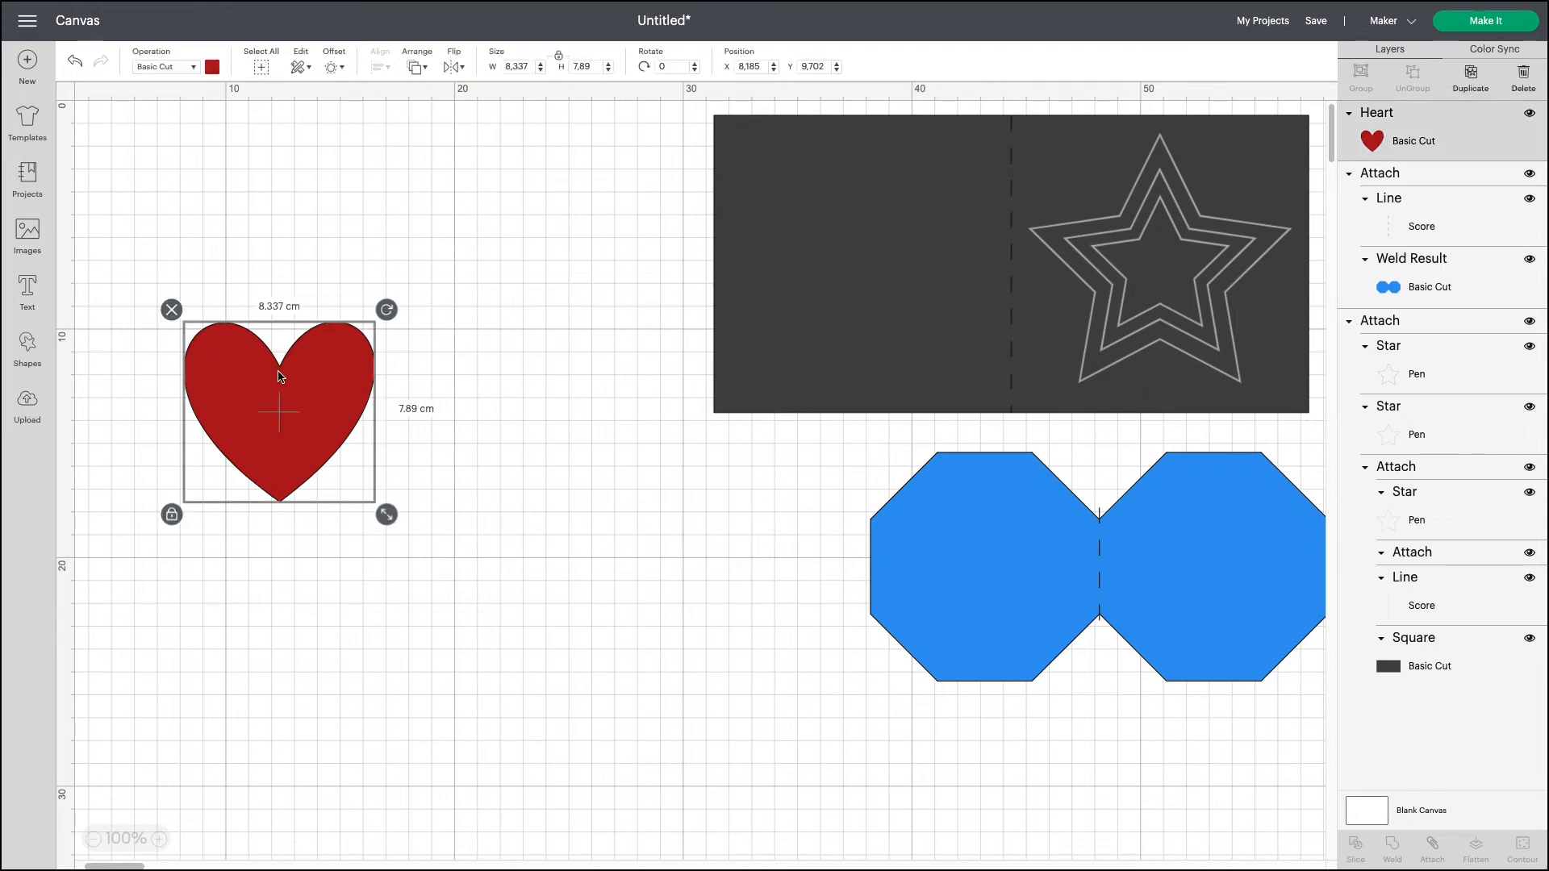
right_click(280, 377)
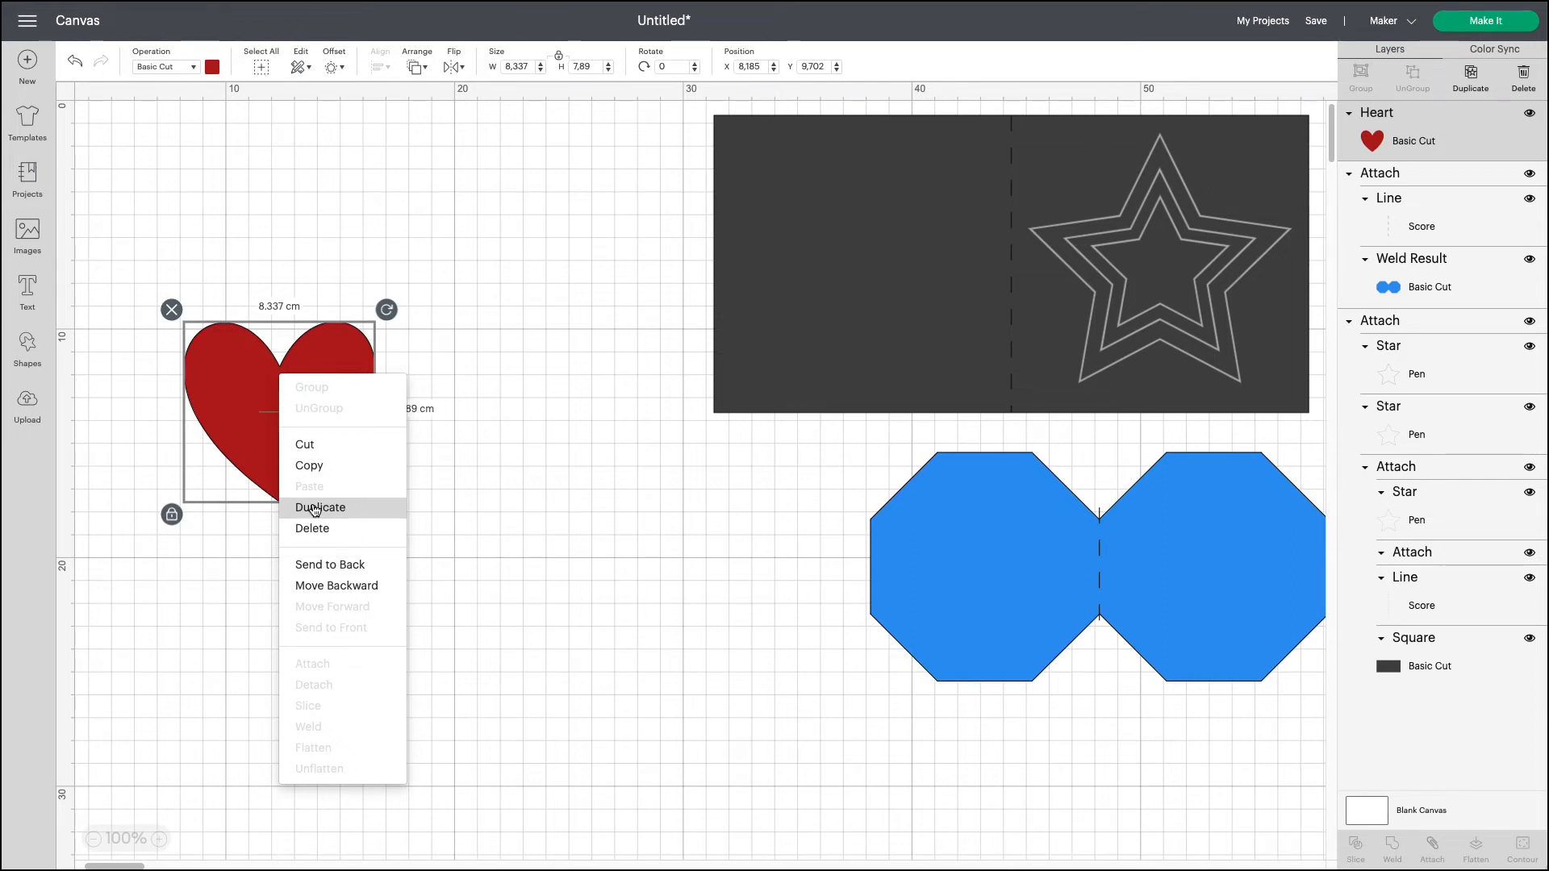
click(314, 510)
drag(328, 447, 472, 441)
Align the two hearts with Center Vertically and weld them into a single double-heart card shape
drag(131, 247, 511, 489)
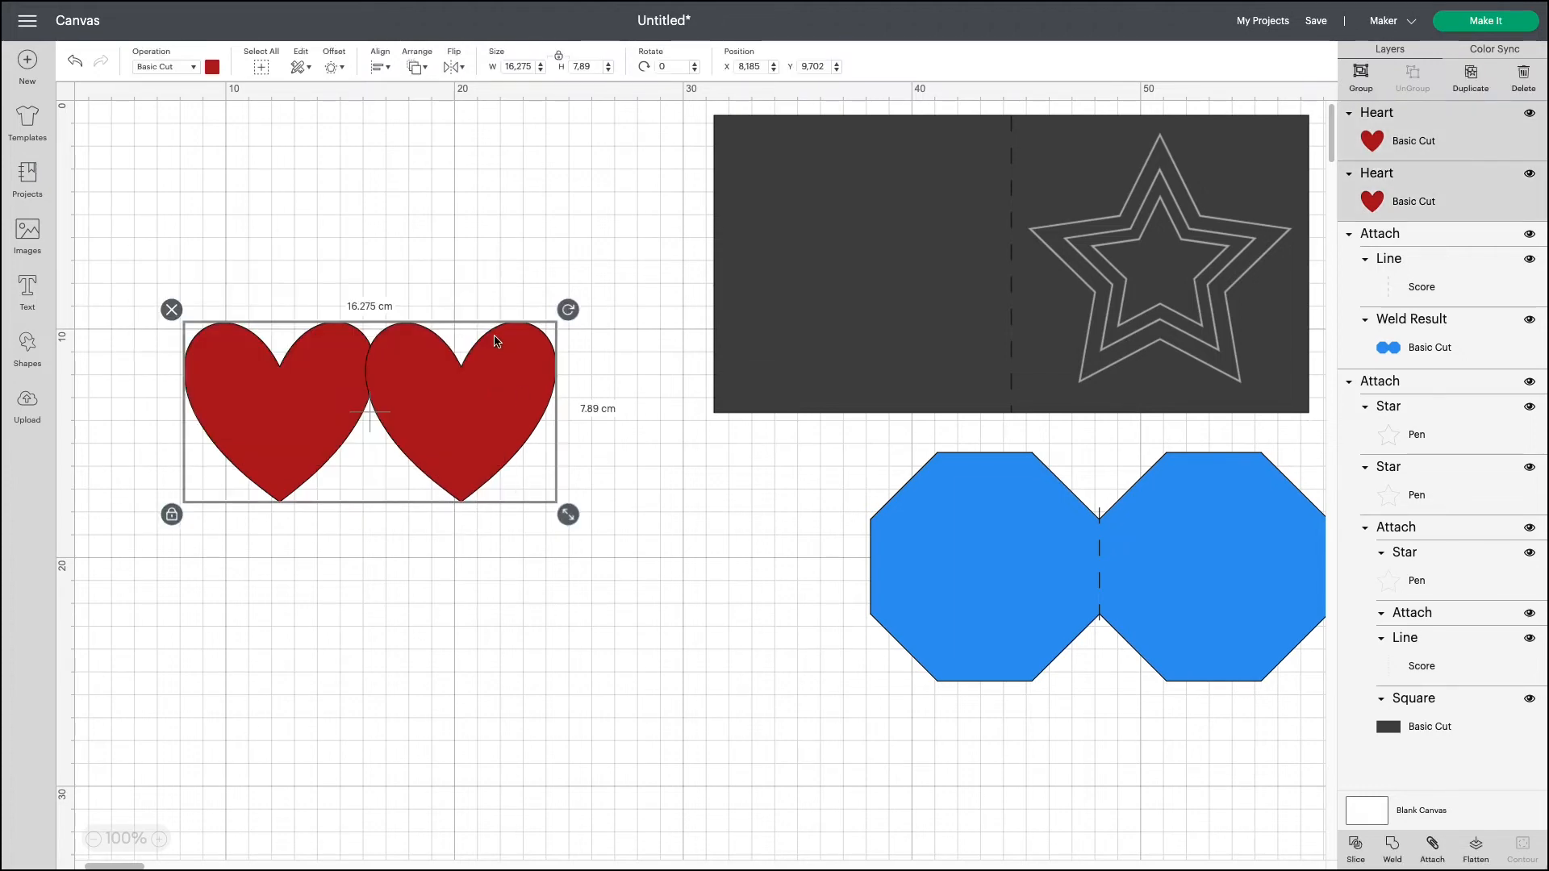
click(385, 67)
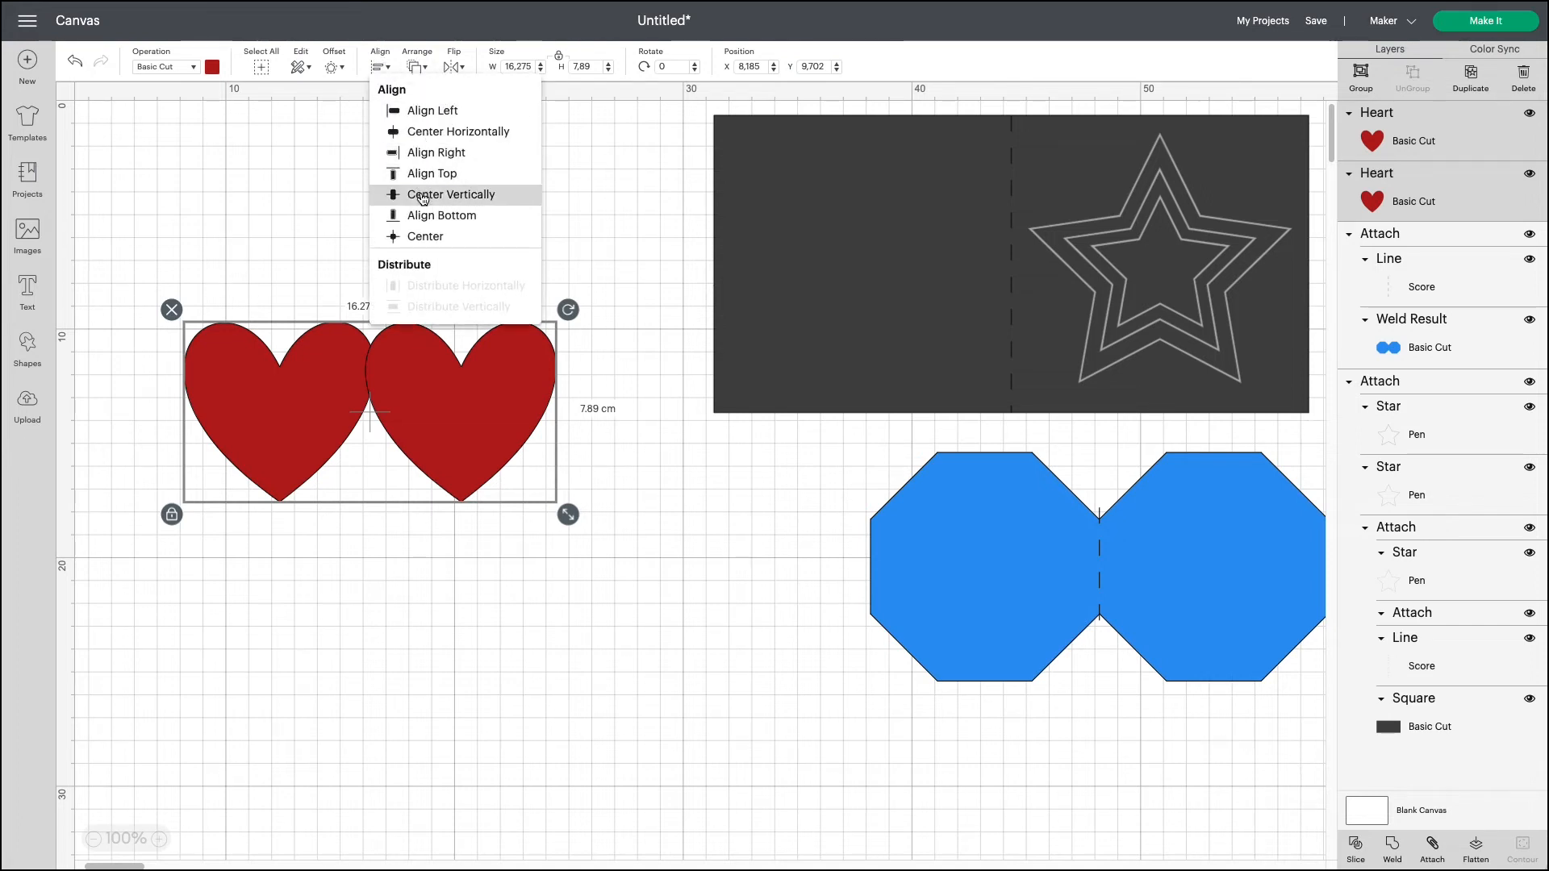
click(422, 195)
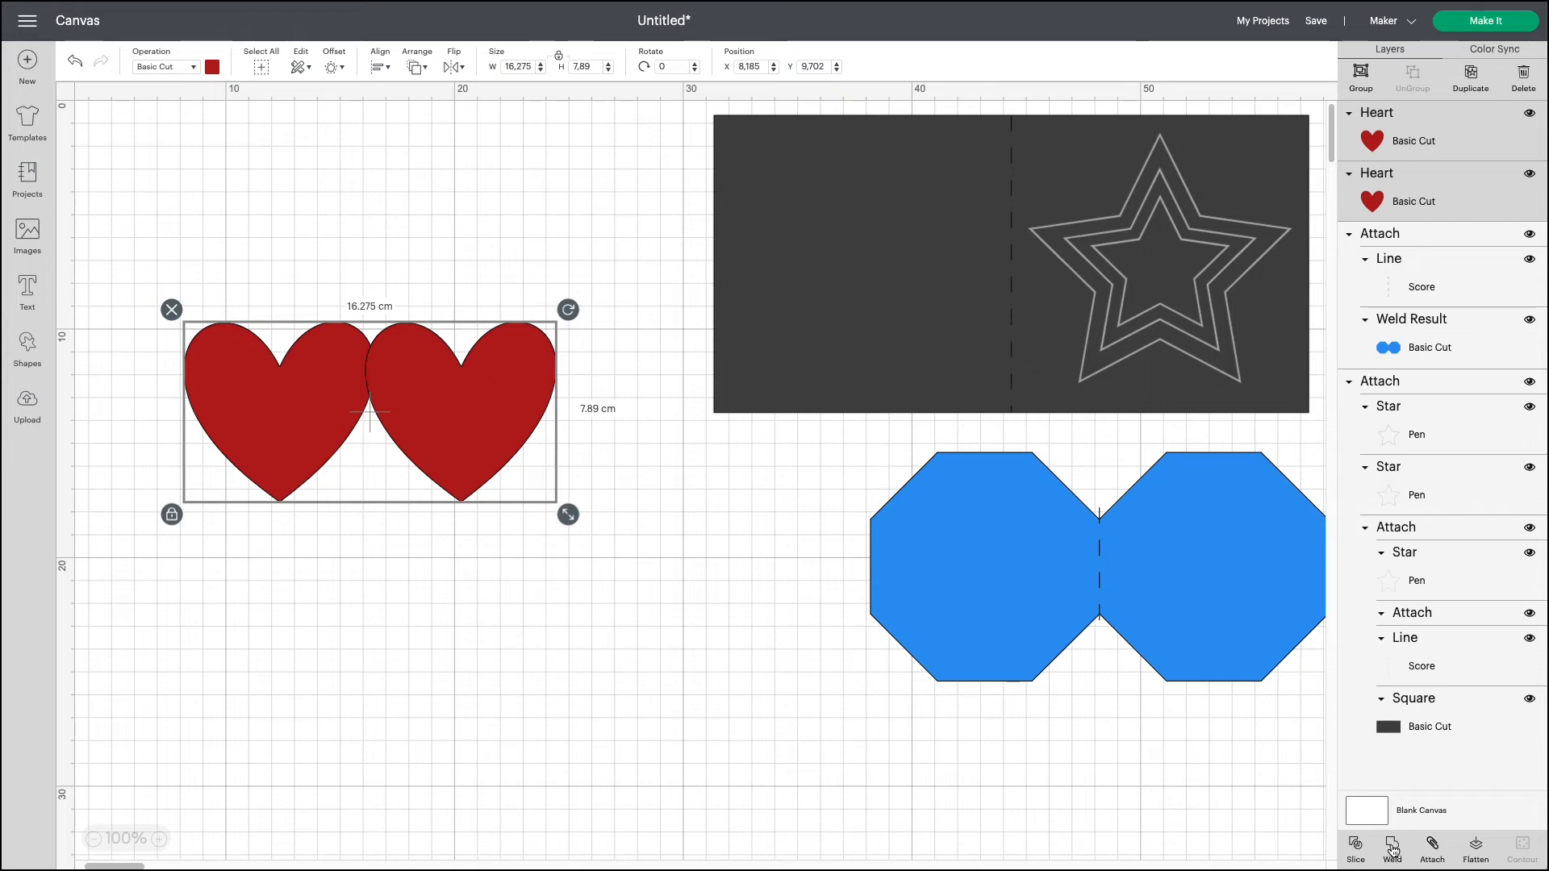
click(1393, 846)
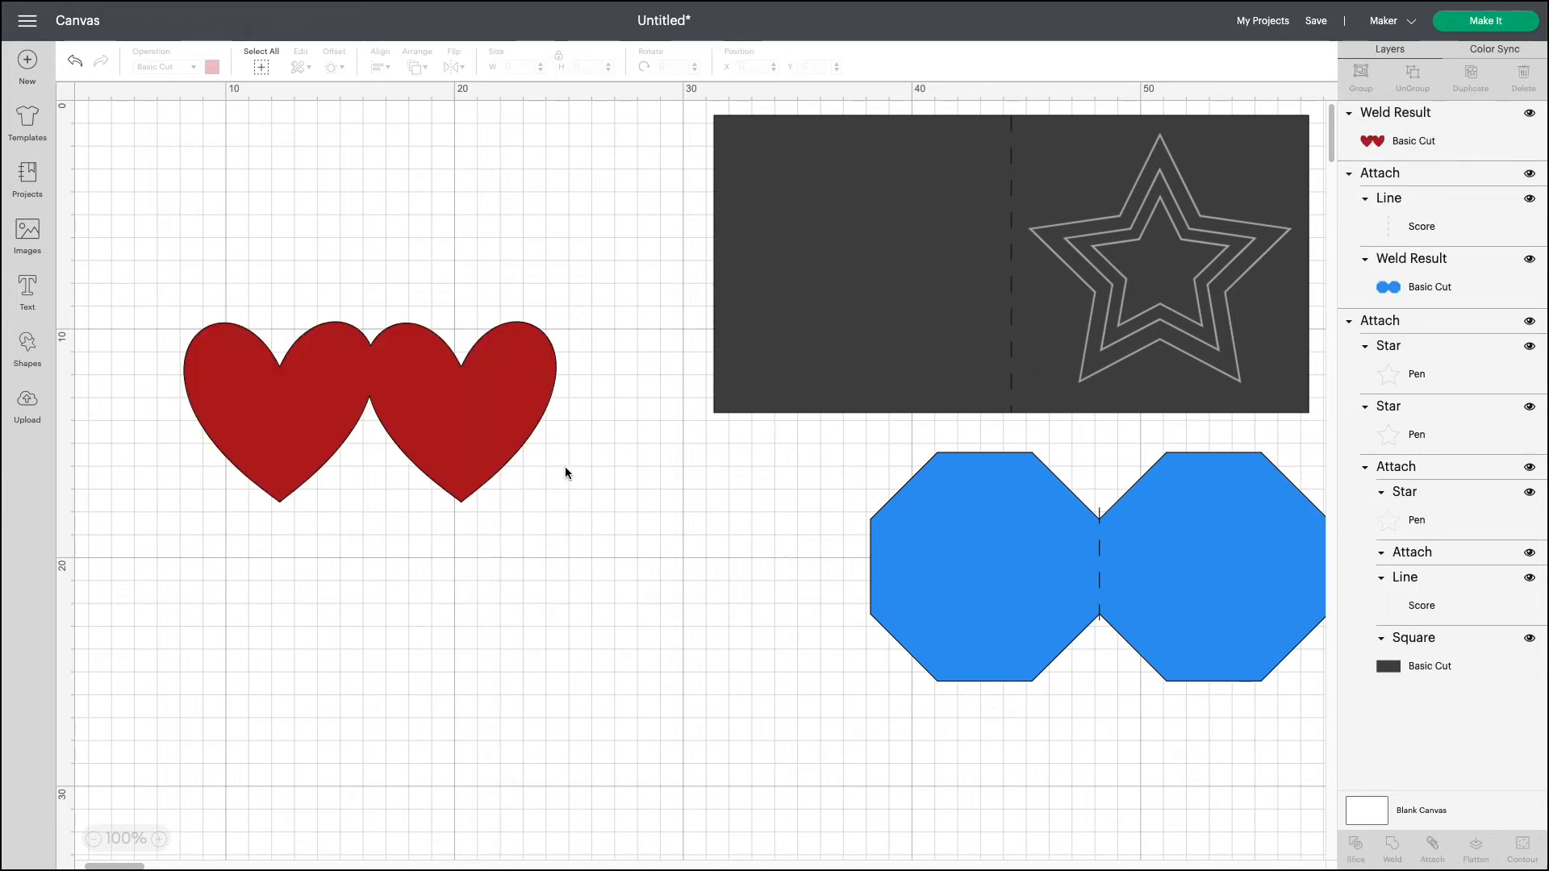
mouse_move(495, 438)
mouse_down()
mouse_move(472, 501)
mouse_move(525, 422)
mouse_move(478, 446)
mouse_up()
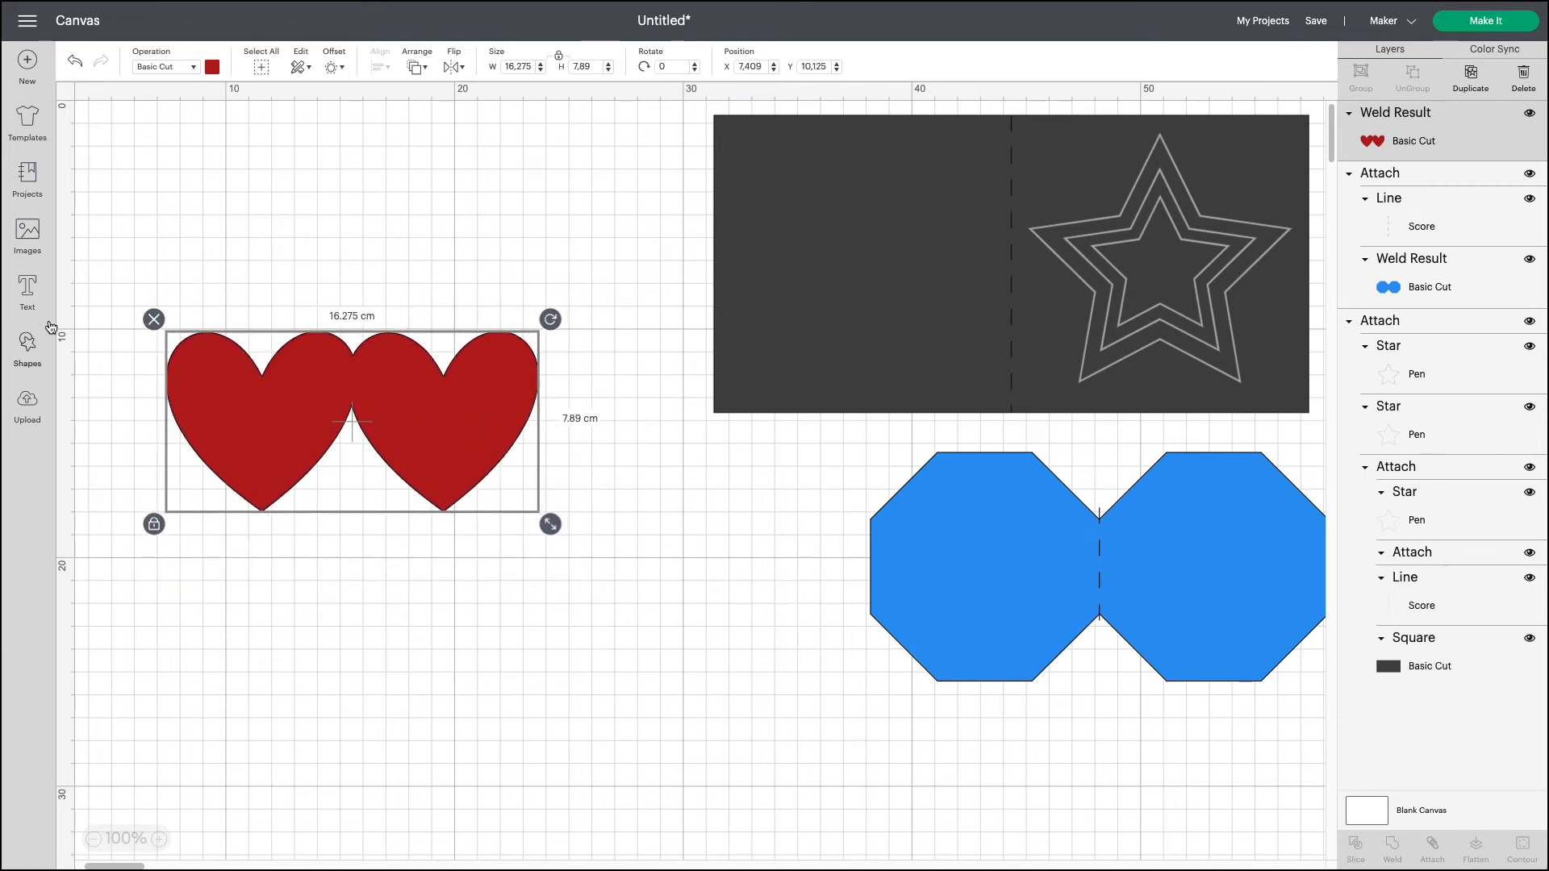
Add a score line, shorten it to about 3.1 cm and place it over the joint between the welded hearts
click(30, 349)
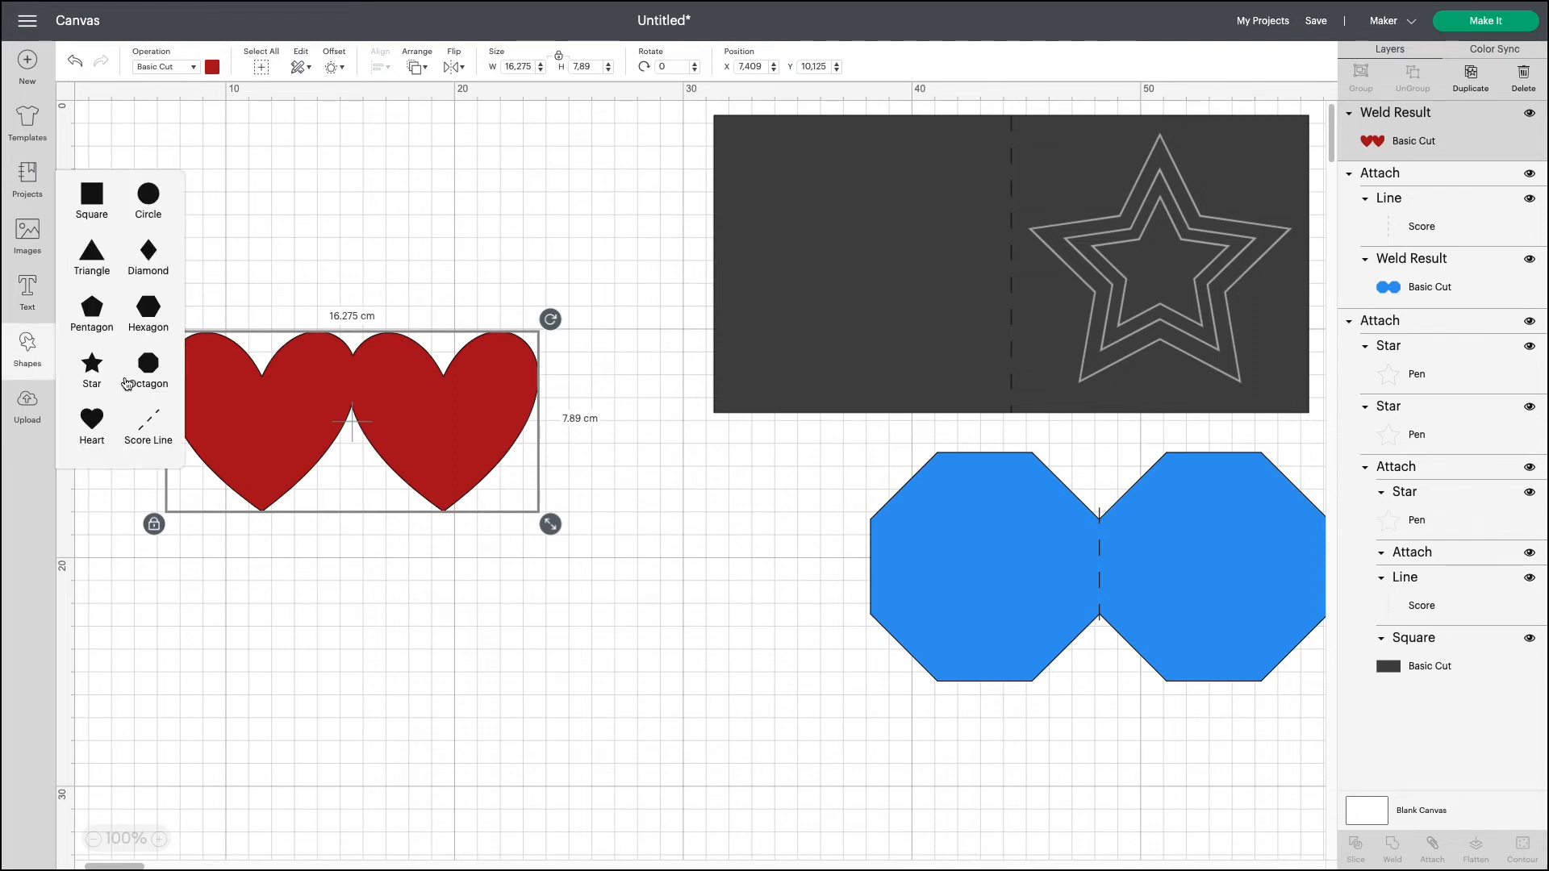
click(152, 430)
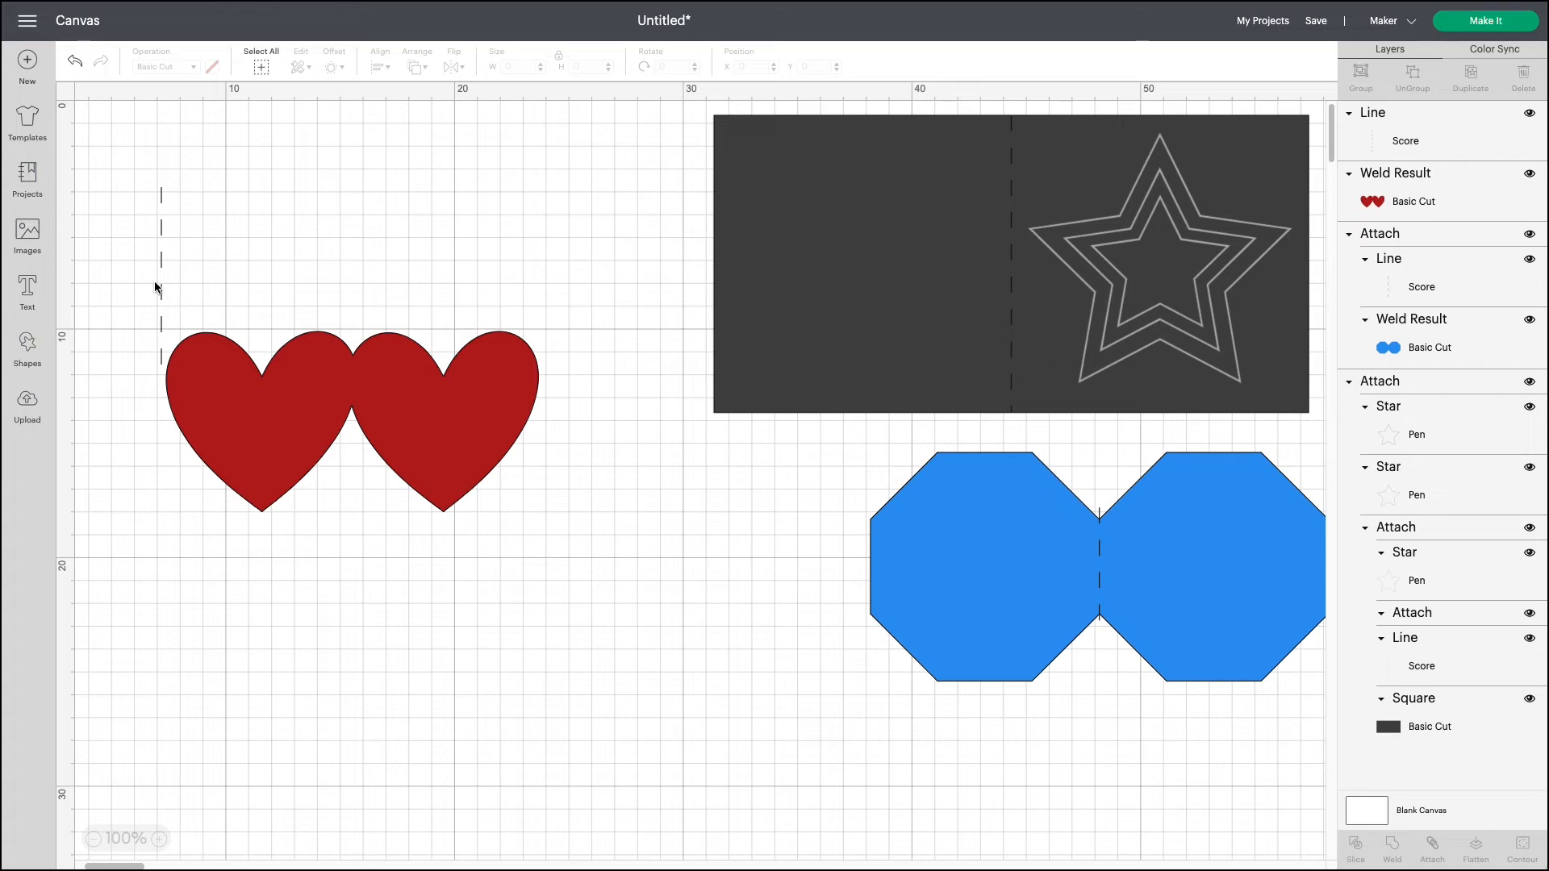
drag(161, 291, 353, 396)
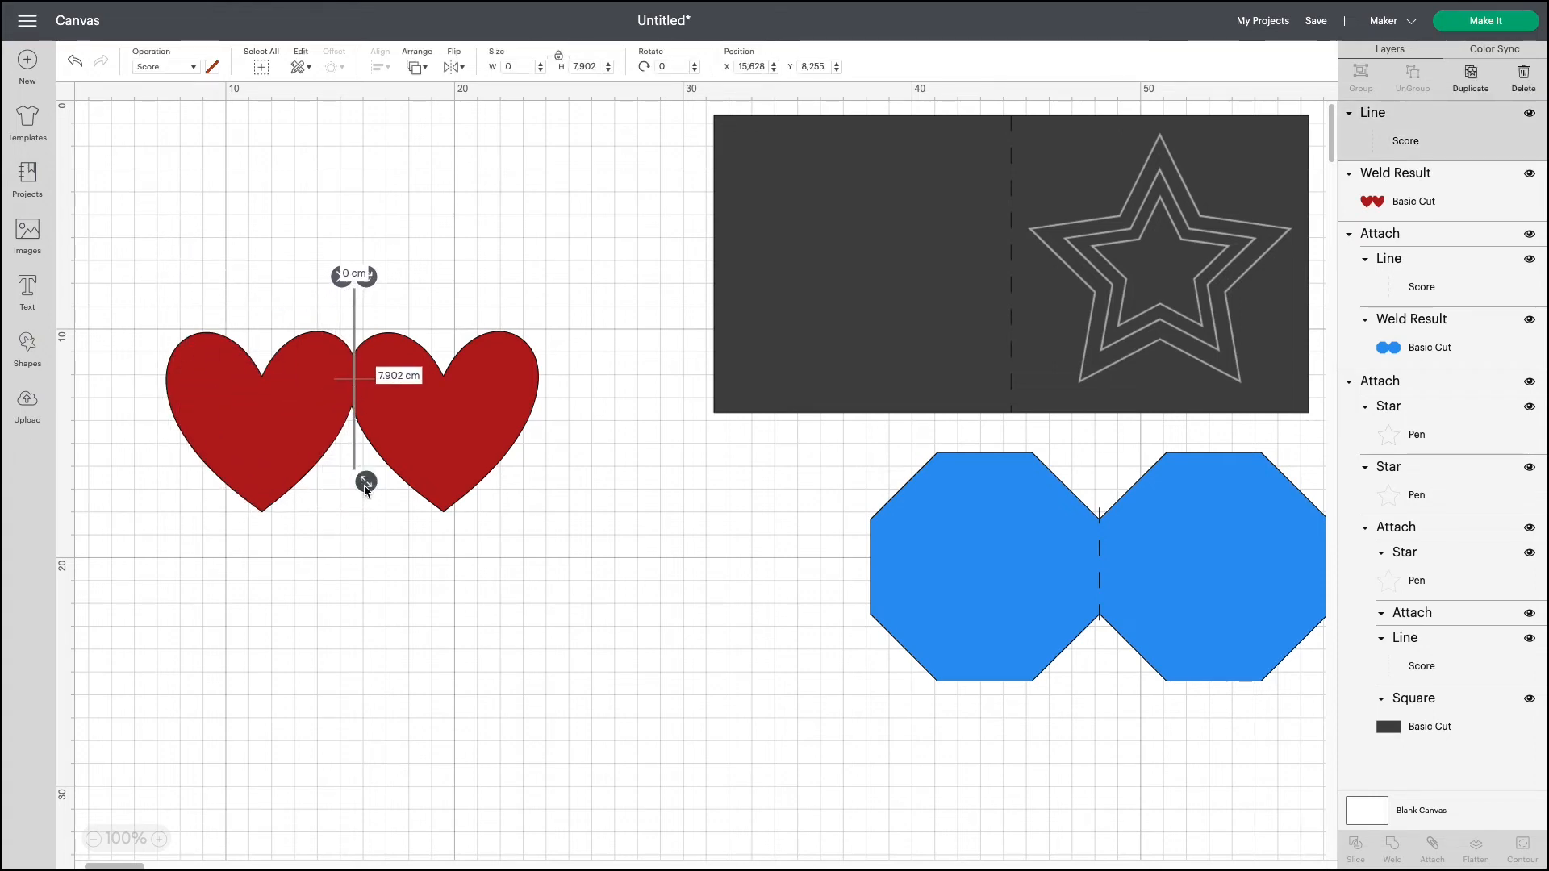
drag(361, 484, 366, 388)
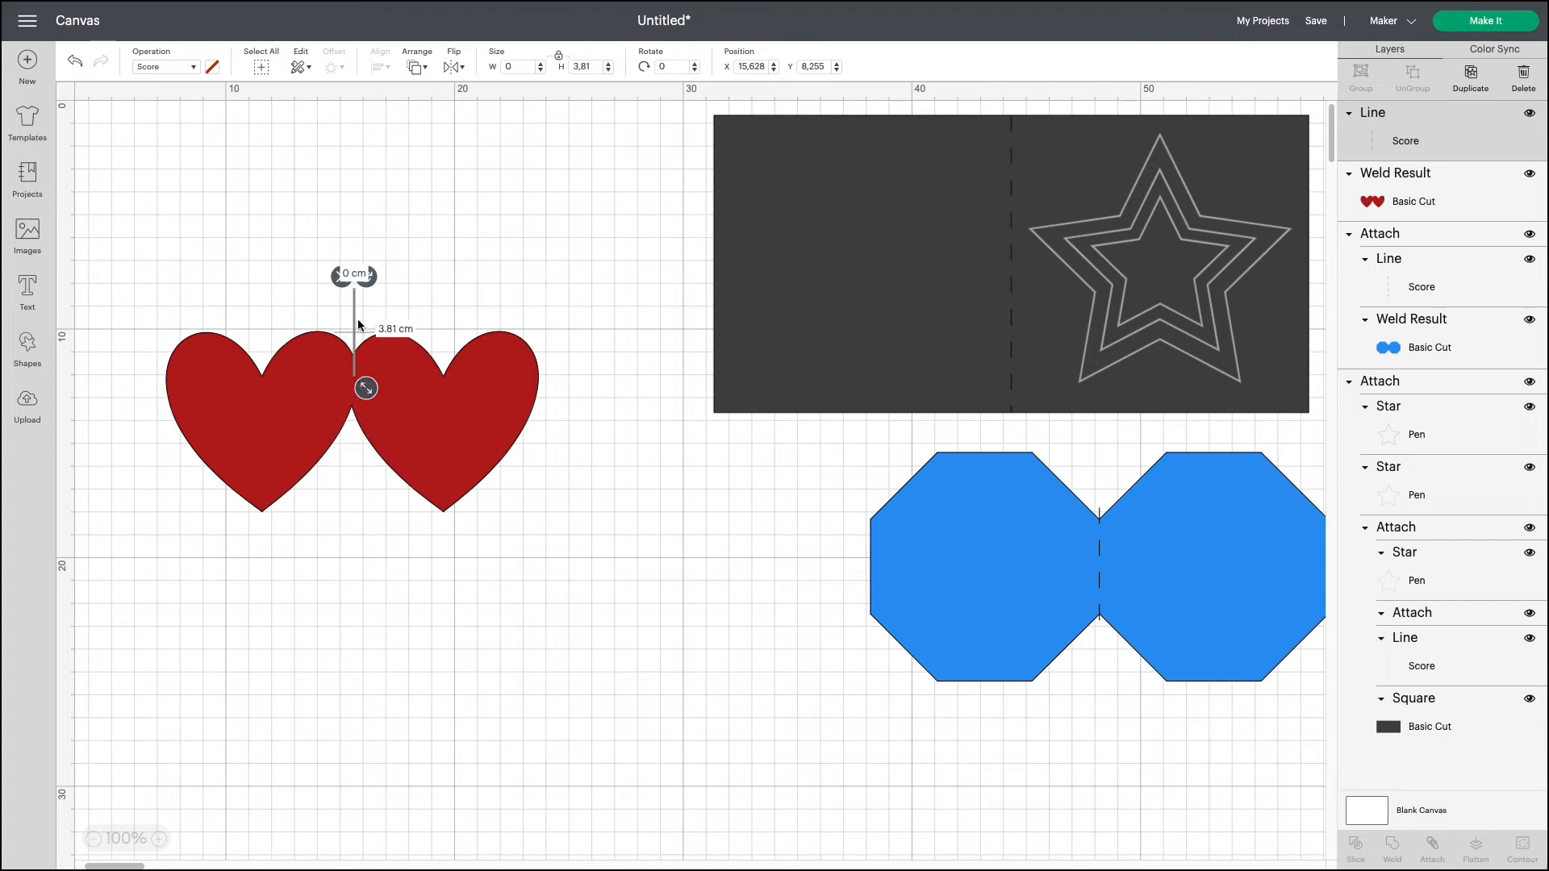
drag(357, 322, 354, 365)
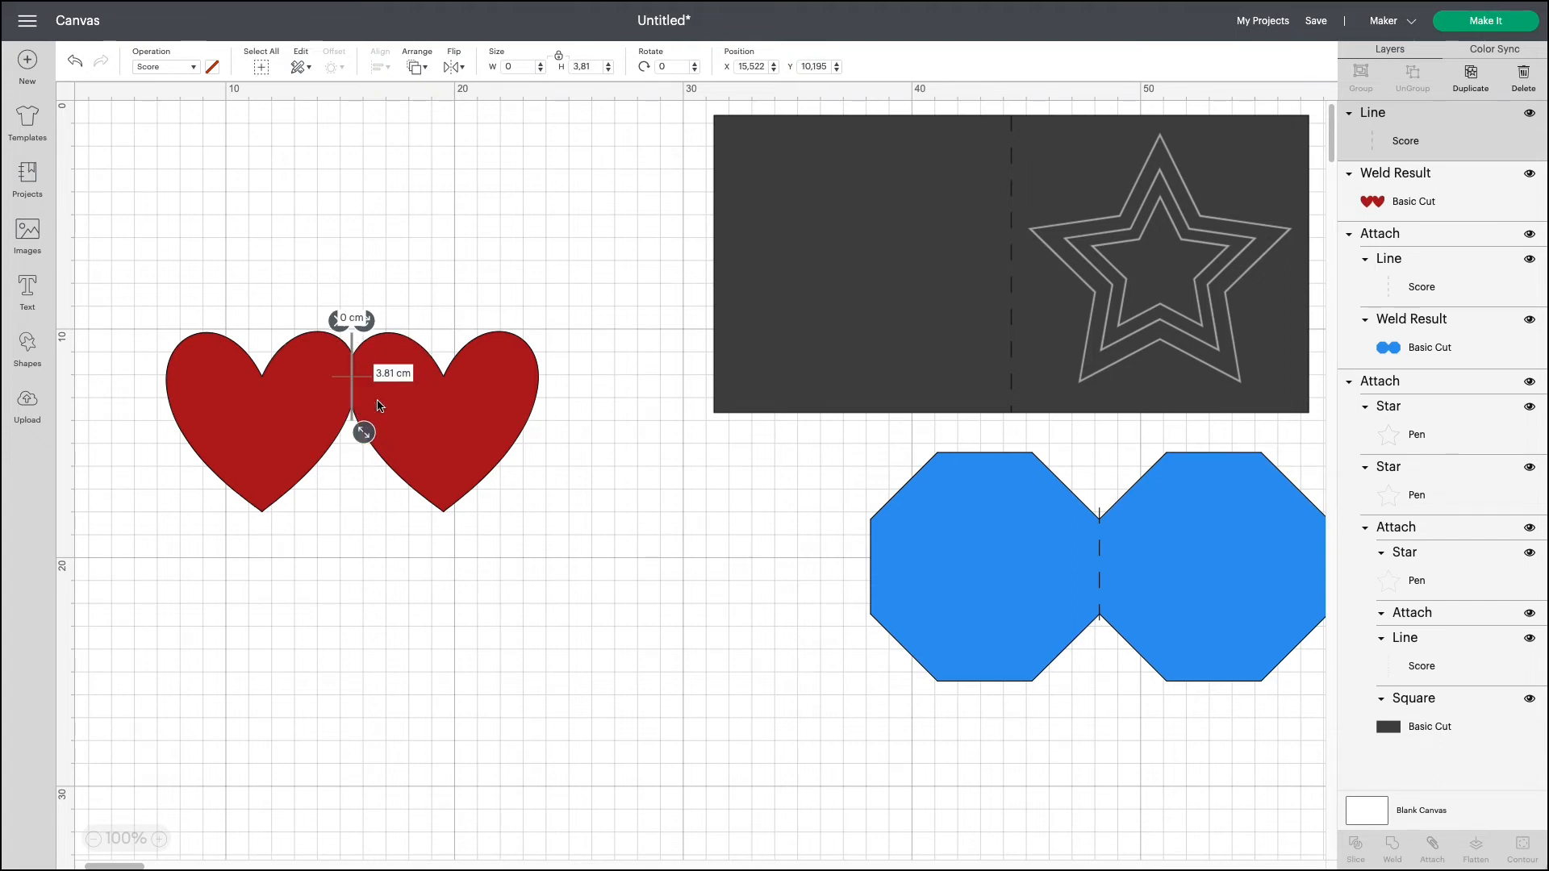
drag(373, 426, 355, 387)
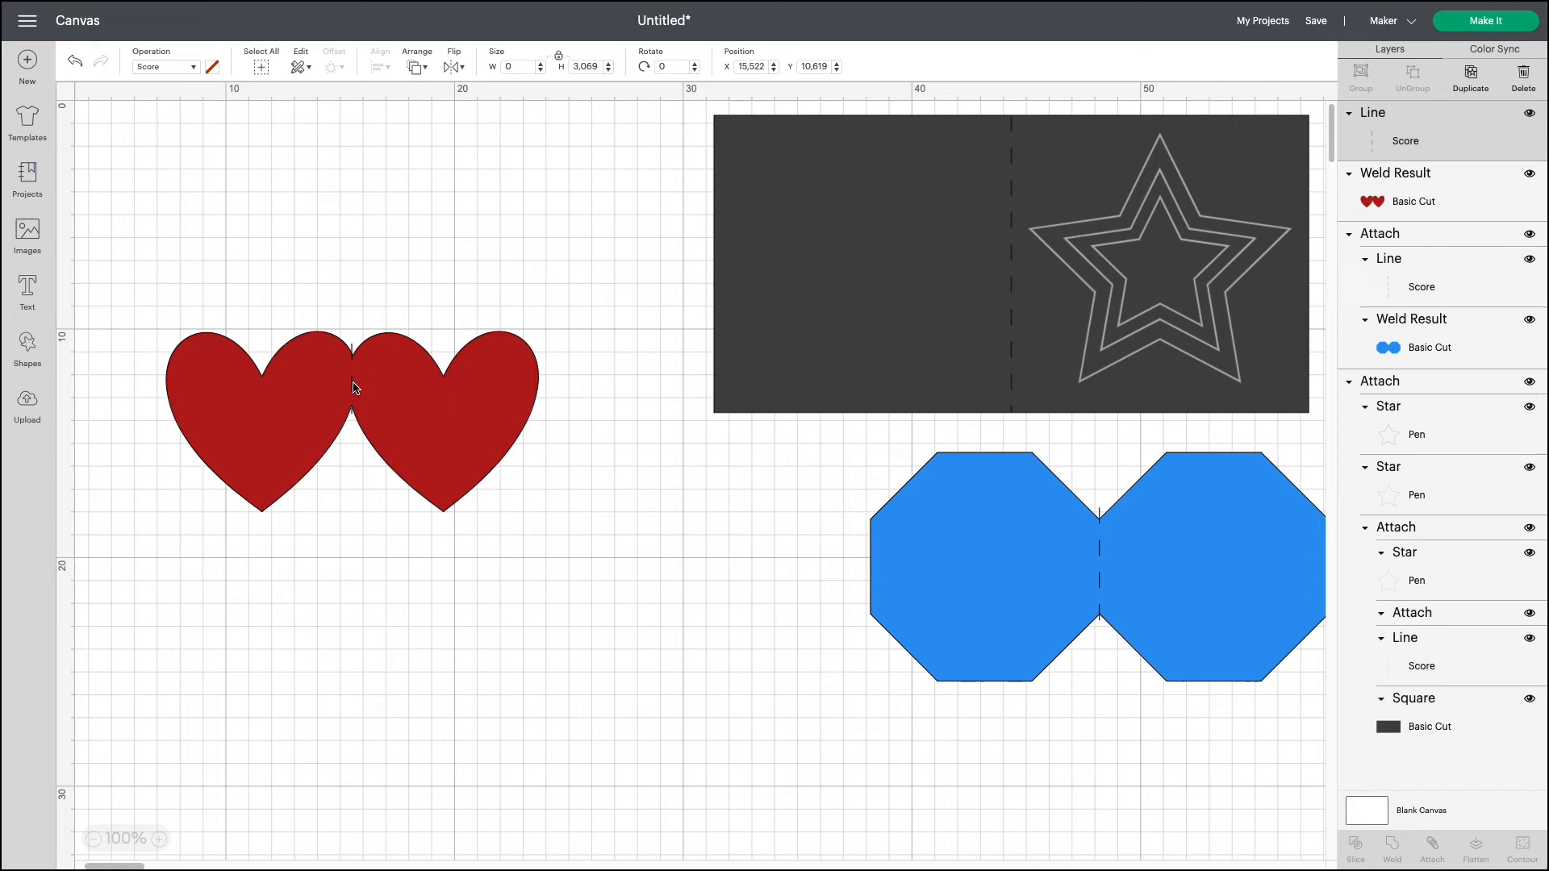
click(370, 546)
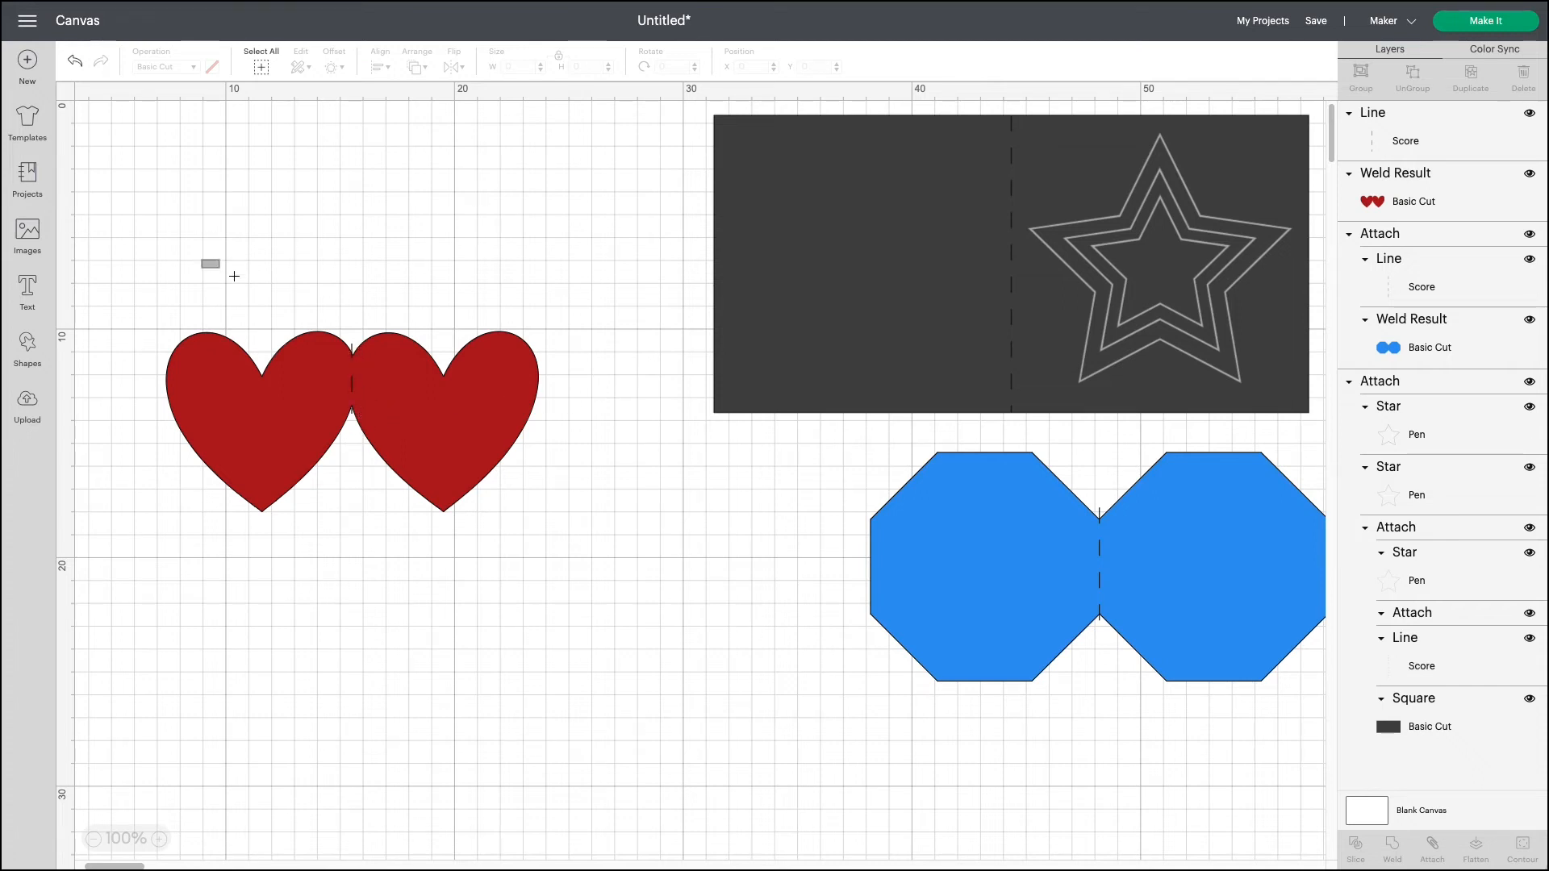
Centre the score line horizontally on the welded hearts and attach the two together
drag(234, 276, 641, 540)
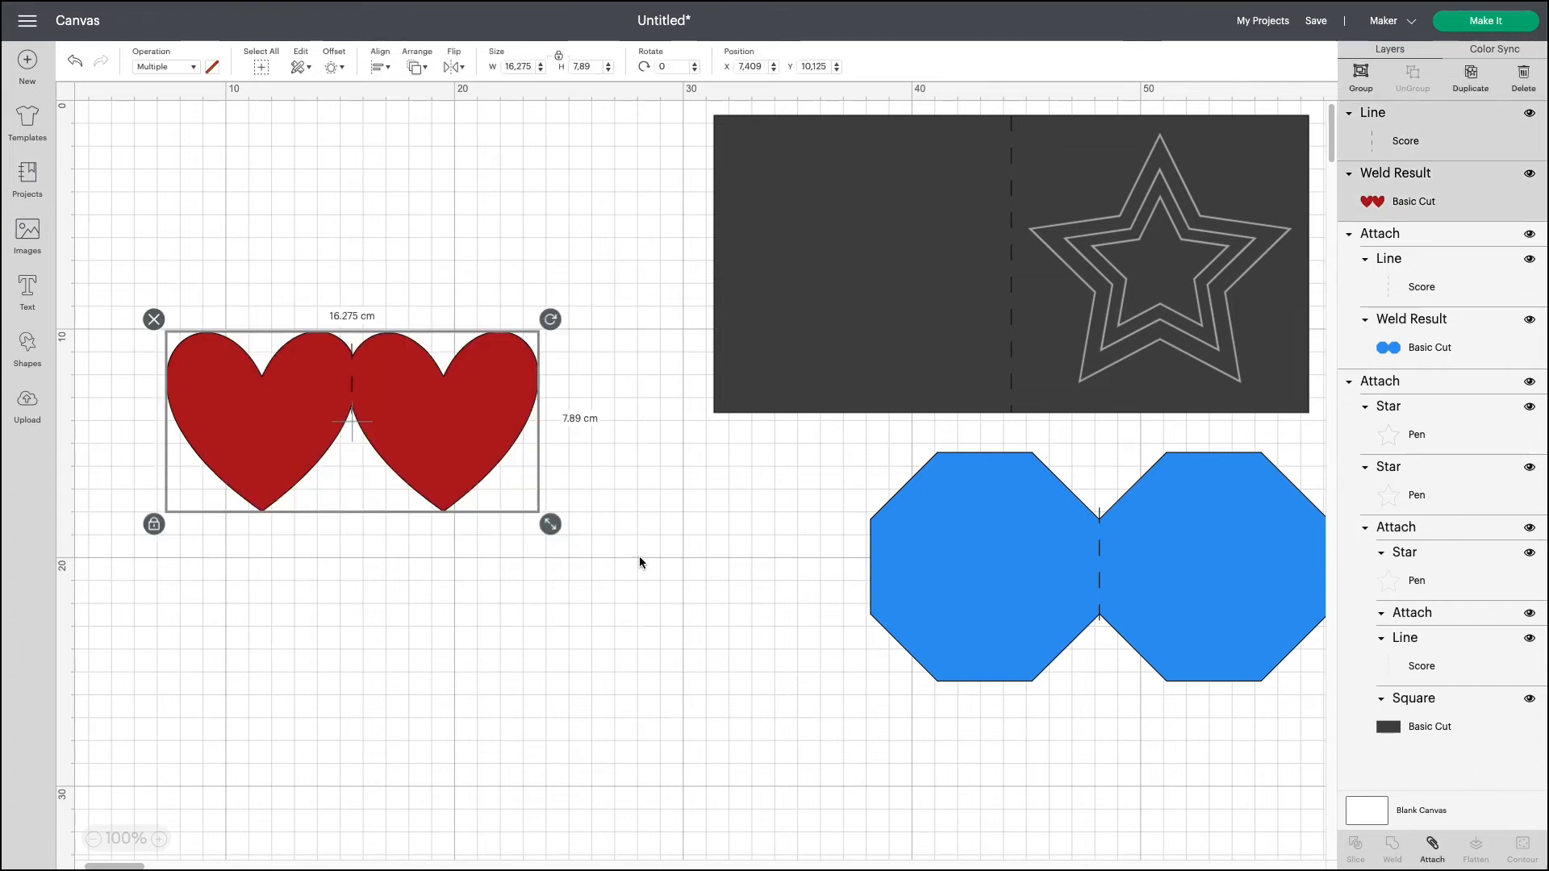
click(387, 71)
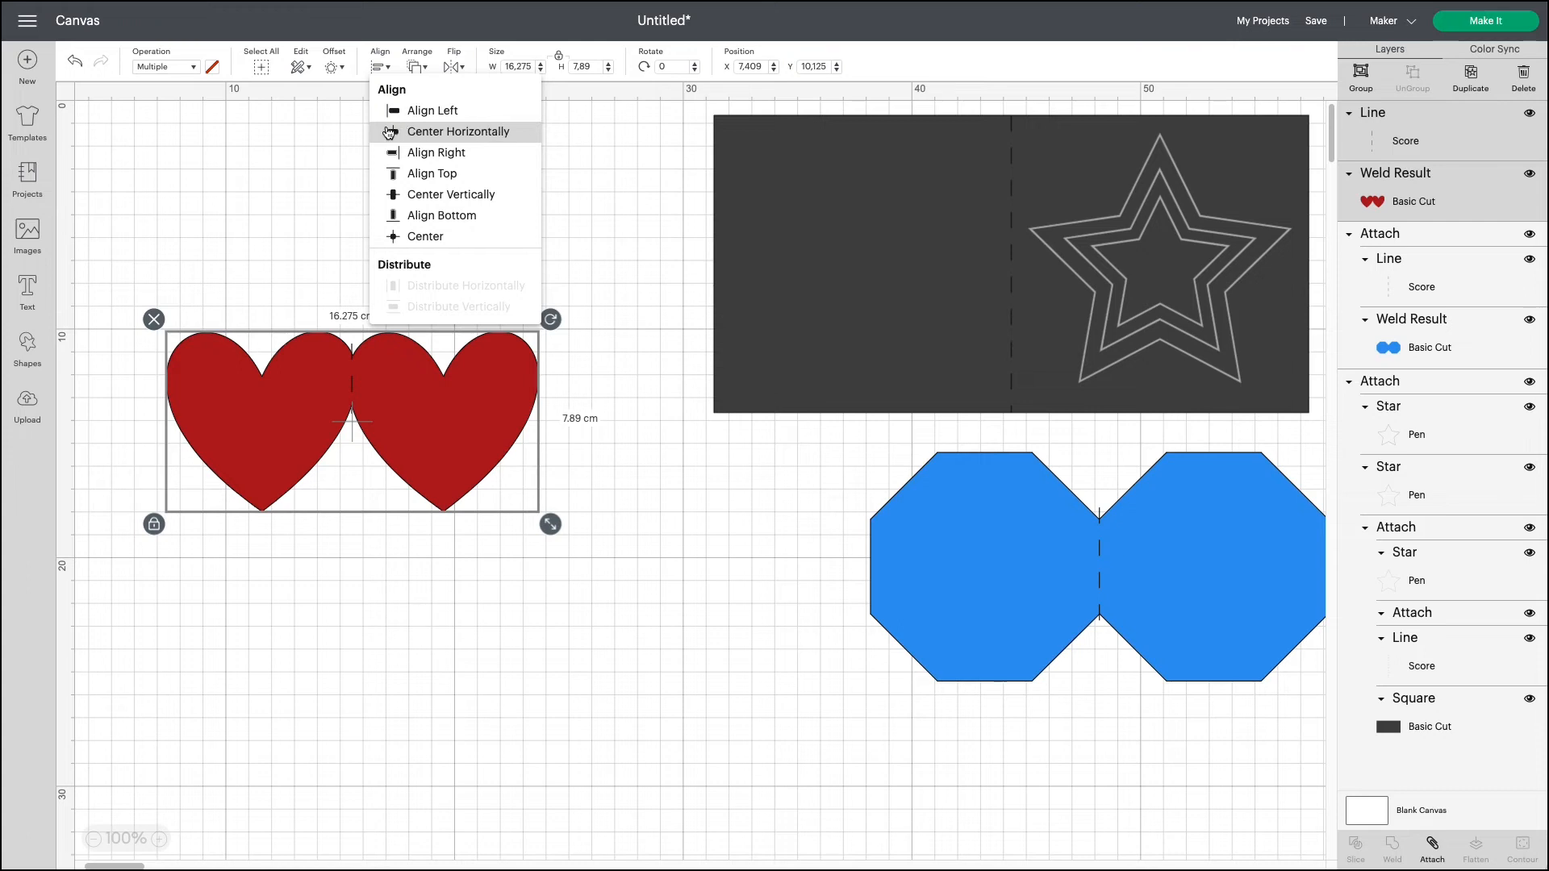
click(476, 136)
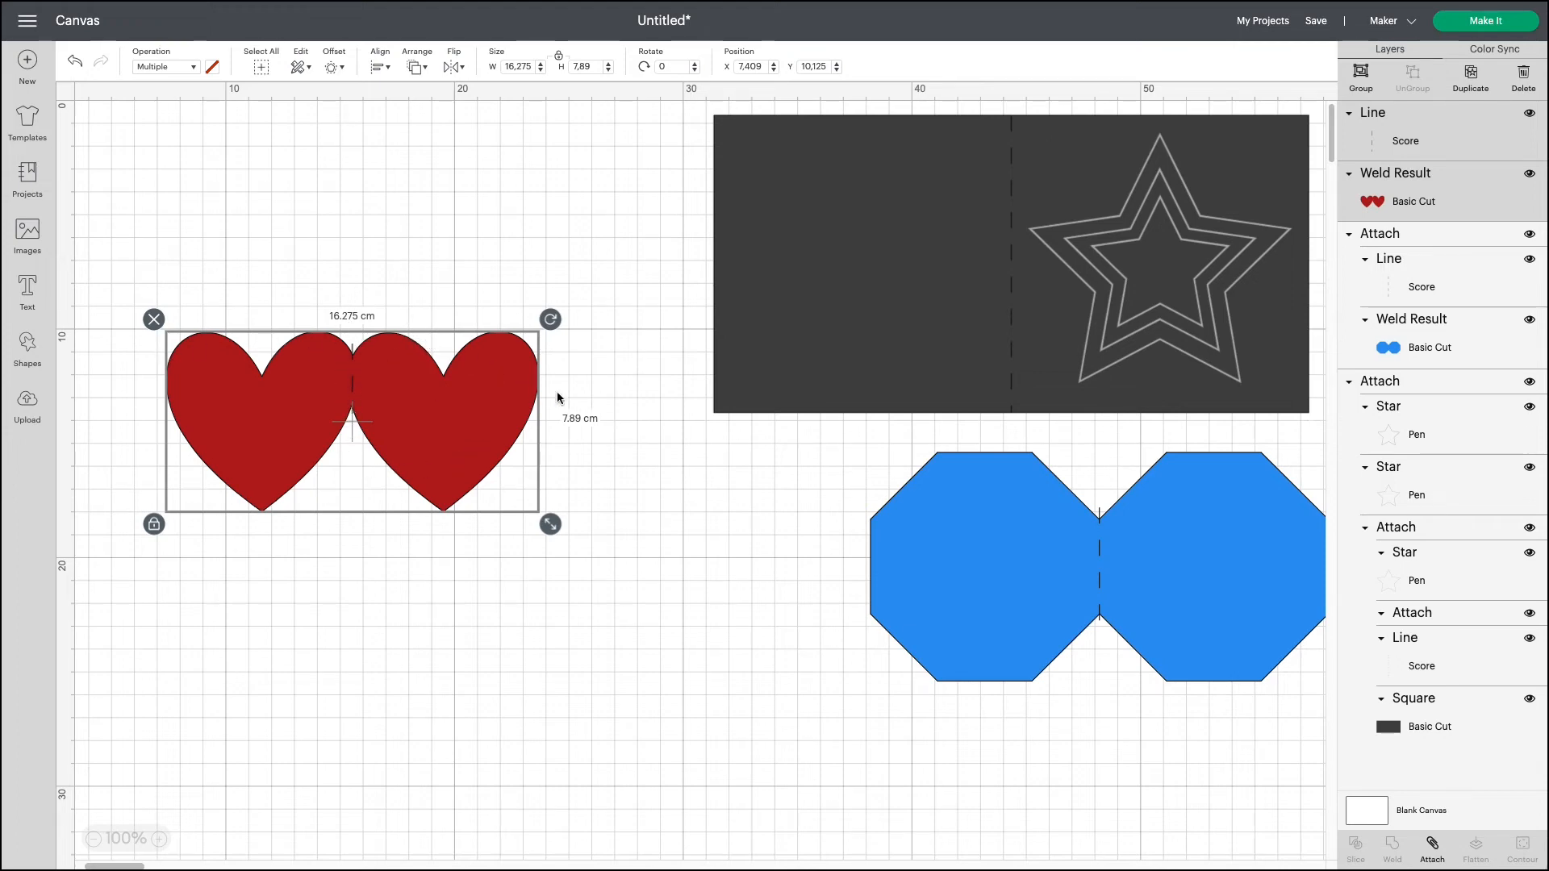
click(1433, 849)
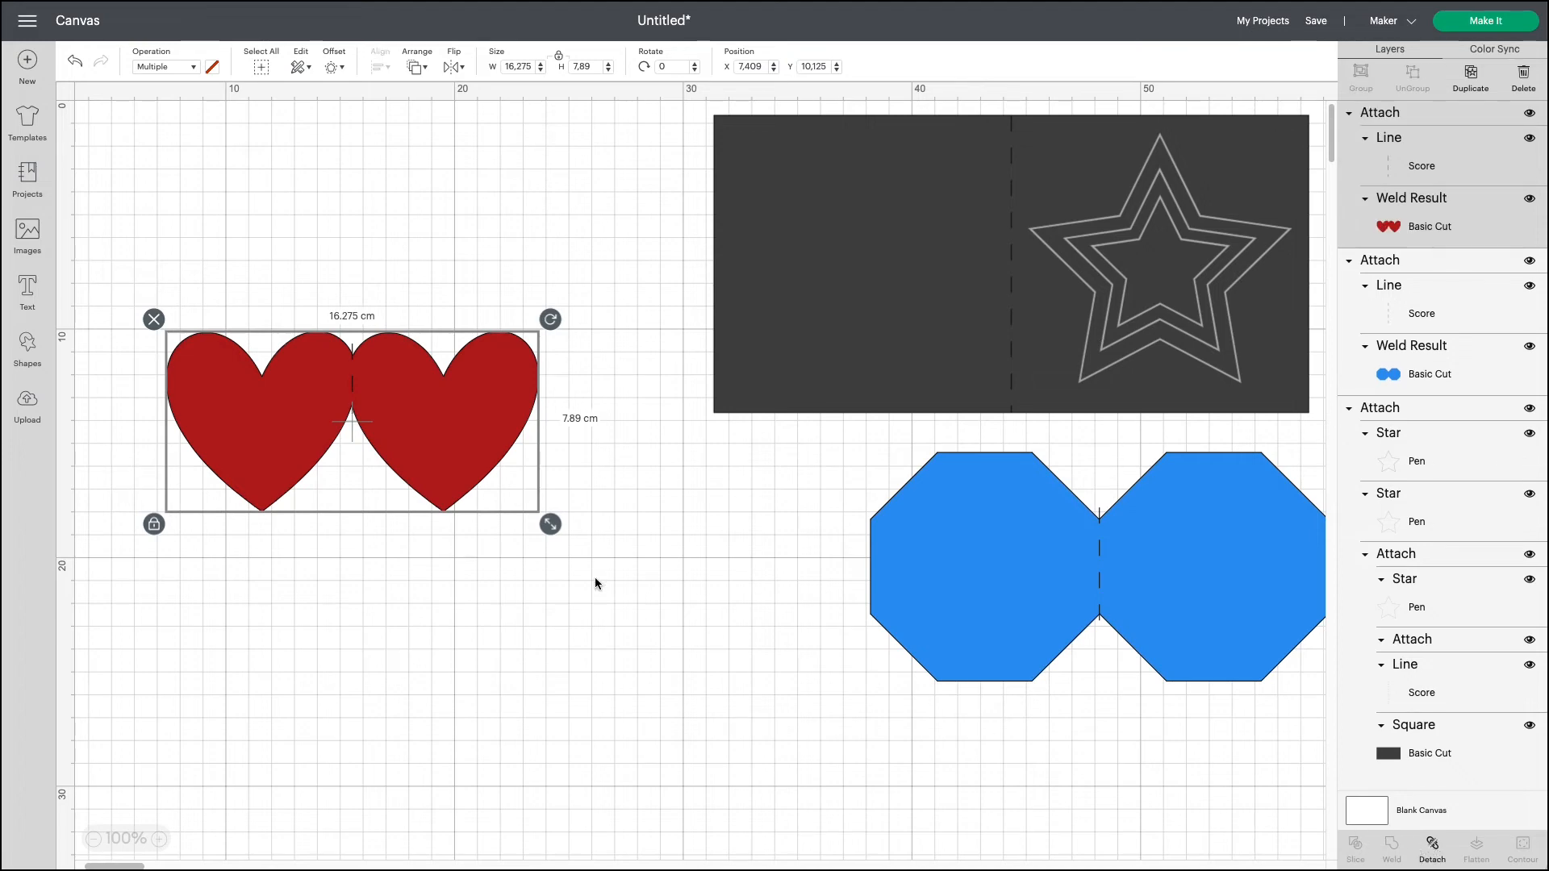
Move the finished heart card onto the blue octagon card to clear the working area
drag(453, 493, 1199, 671)
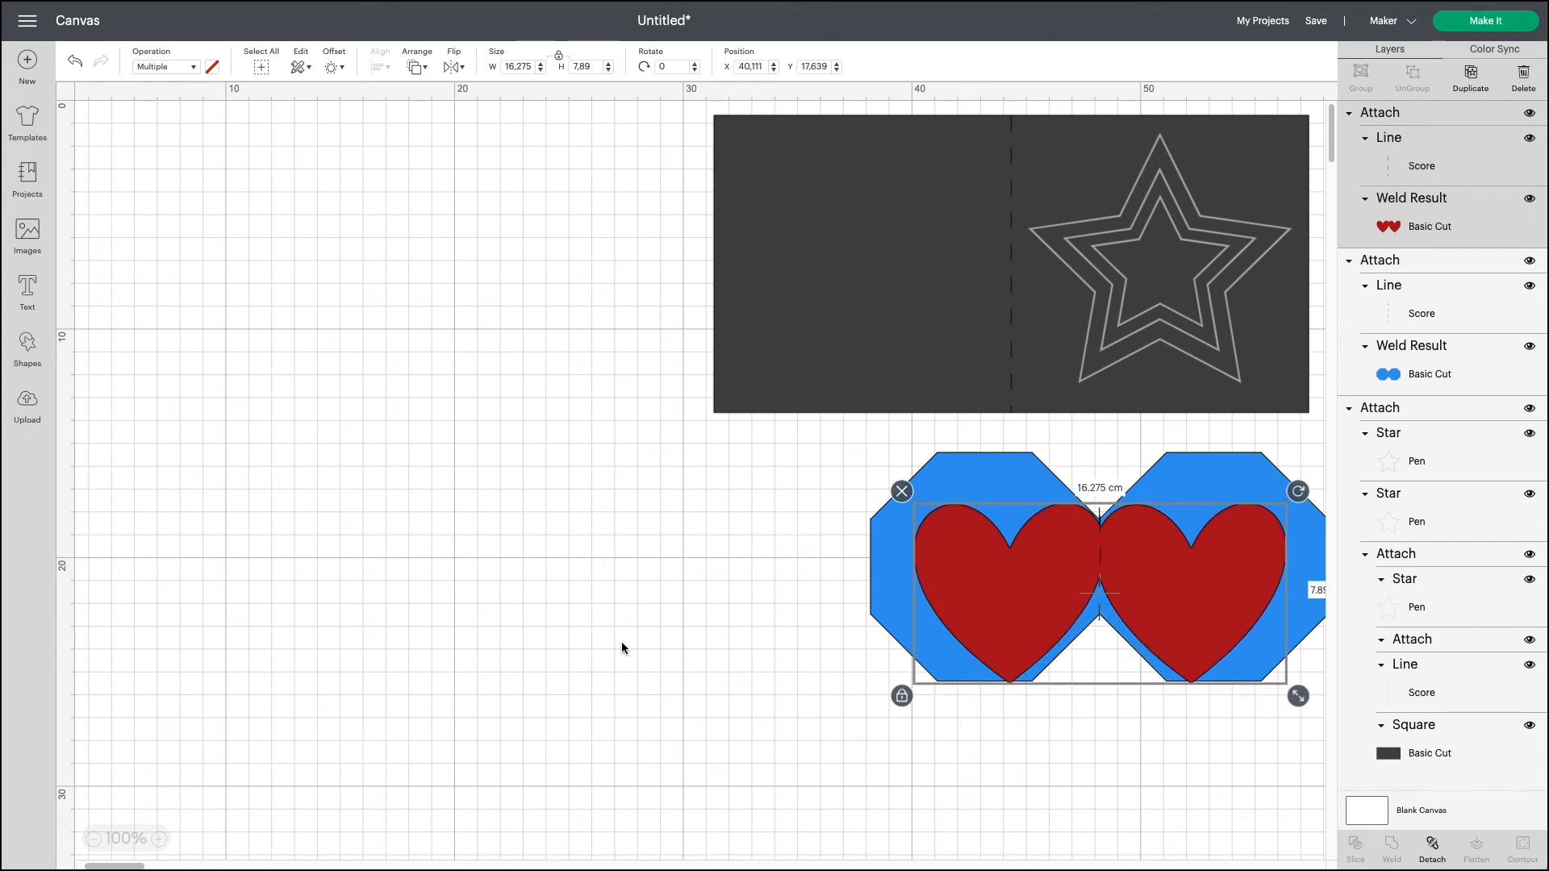
click(603, 777)
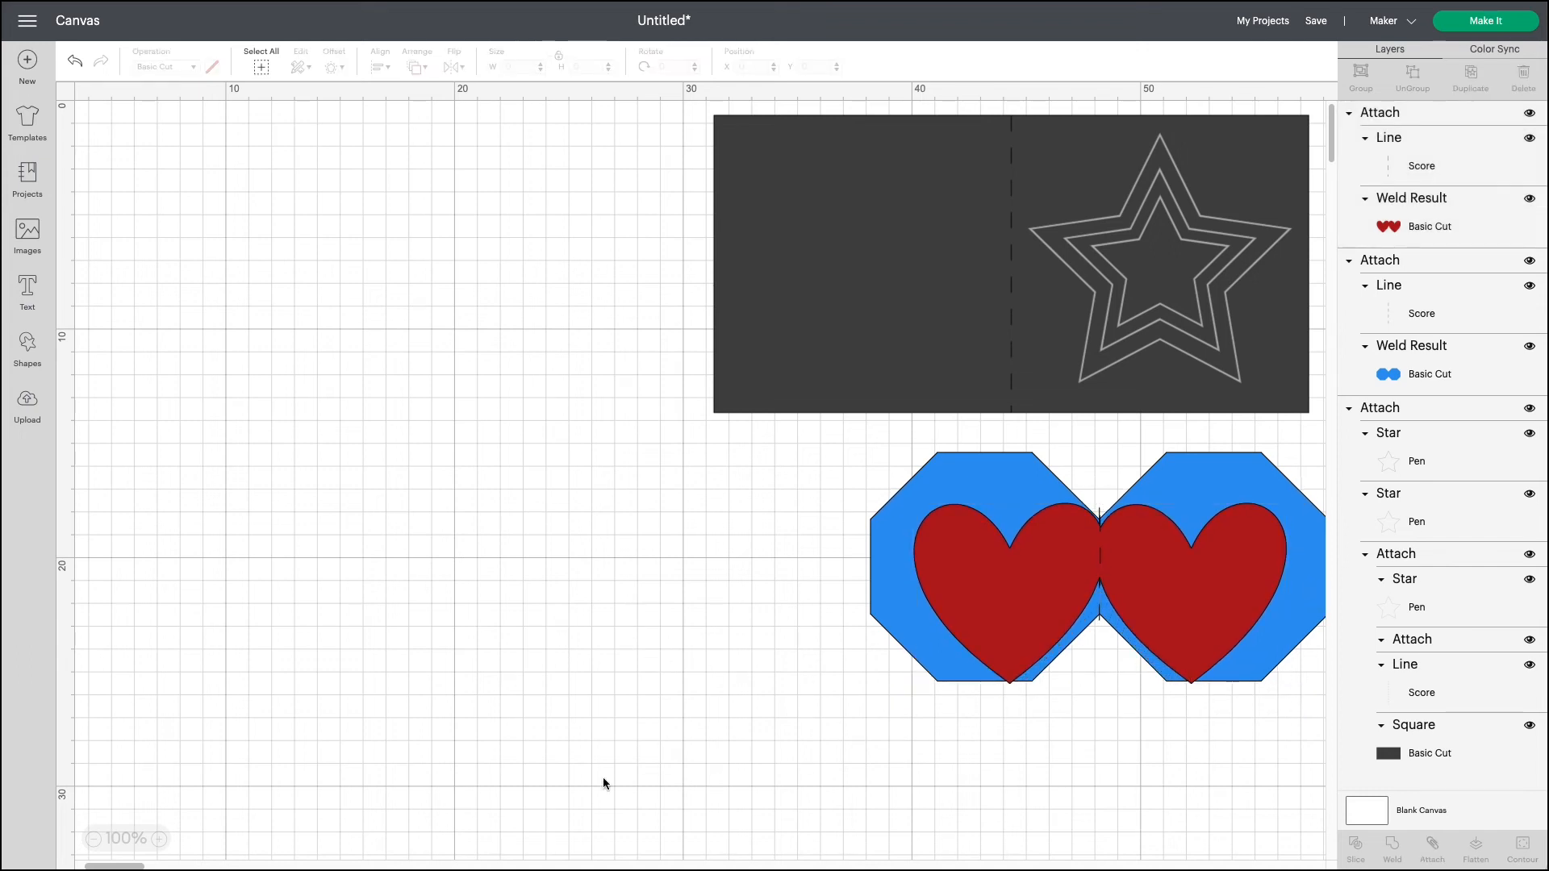
click(1021, 588)
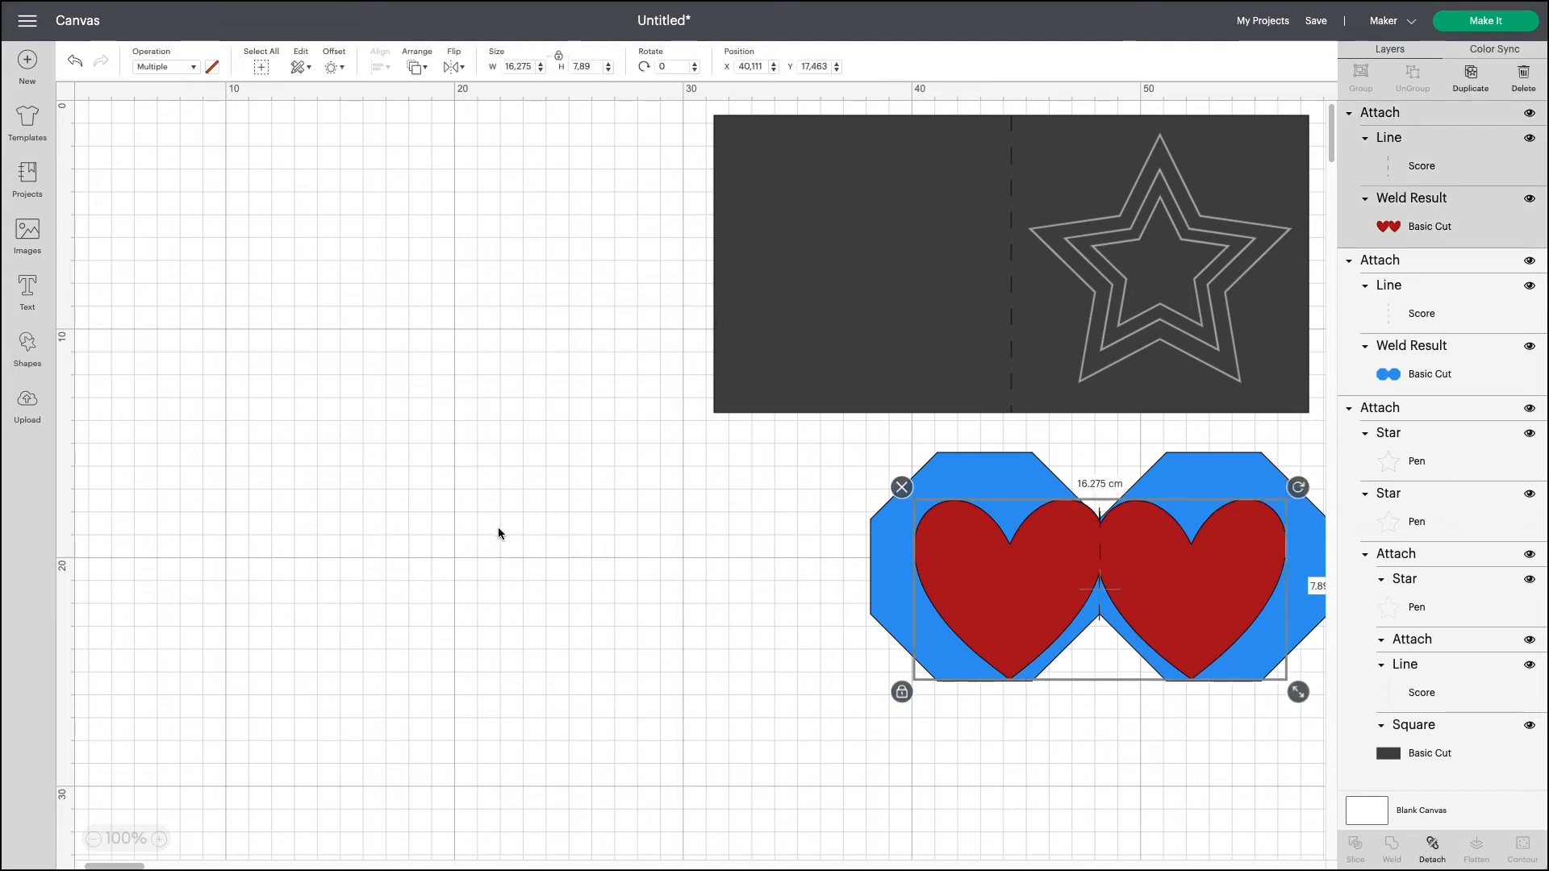
click(448, 530)
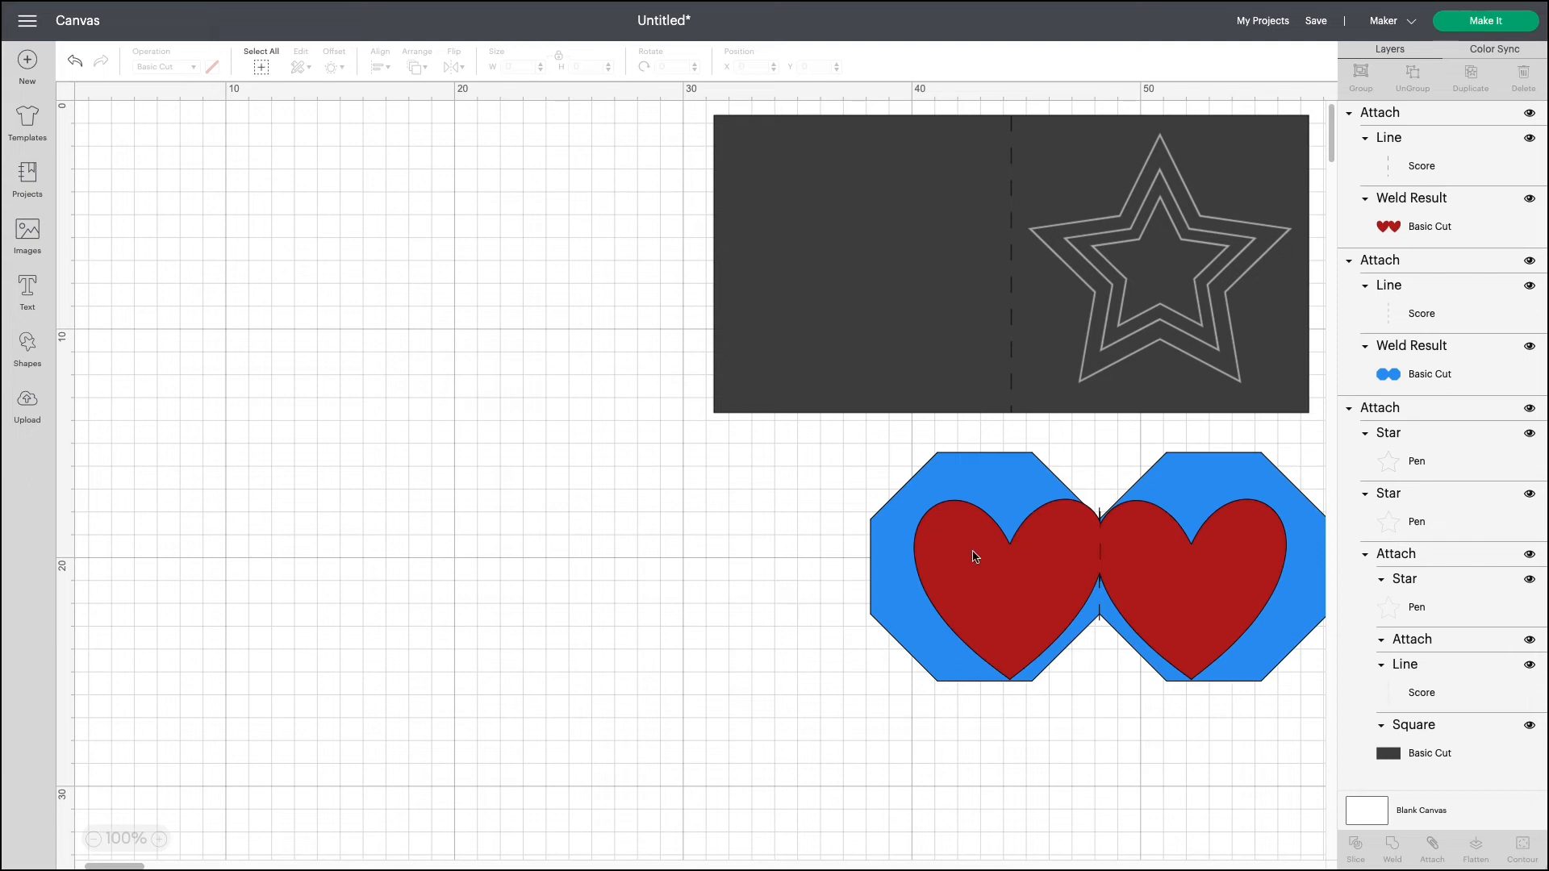
Add a square and a triangle to the empty canvas area, with the square below the triangle
click(33, 346)
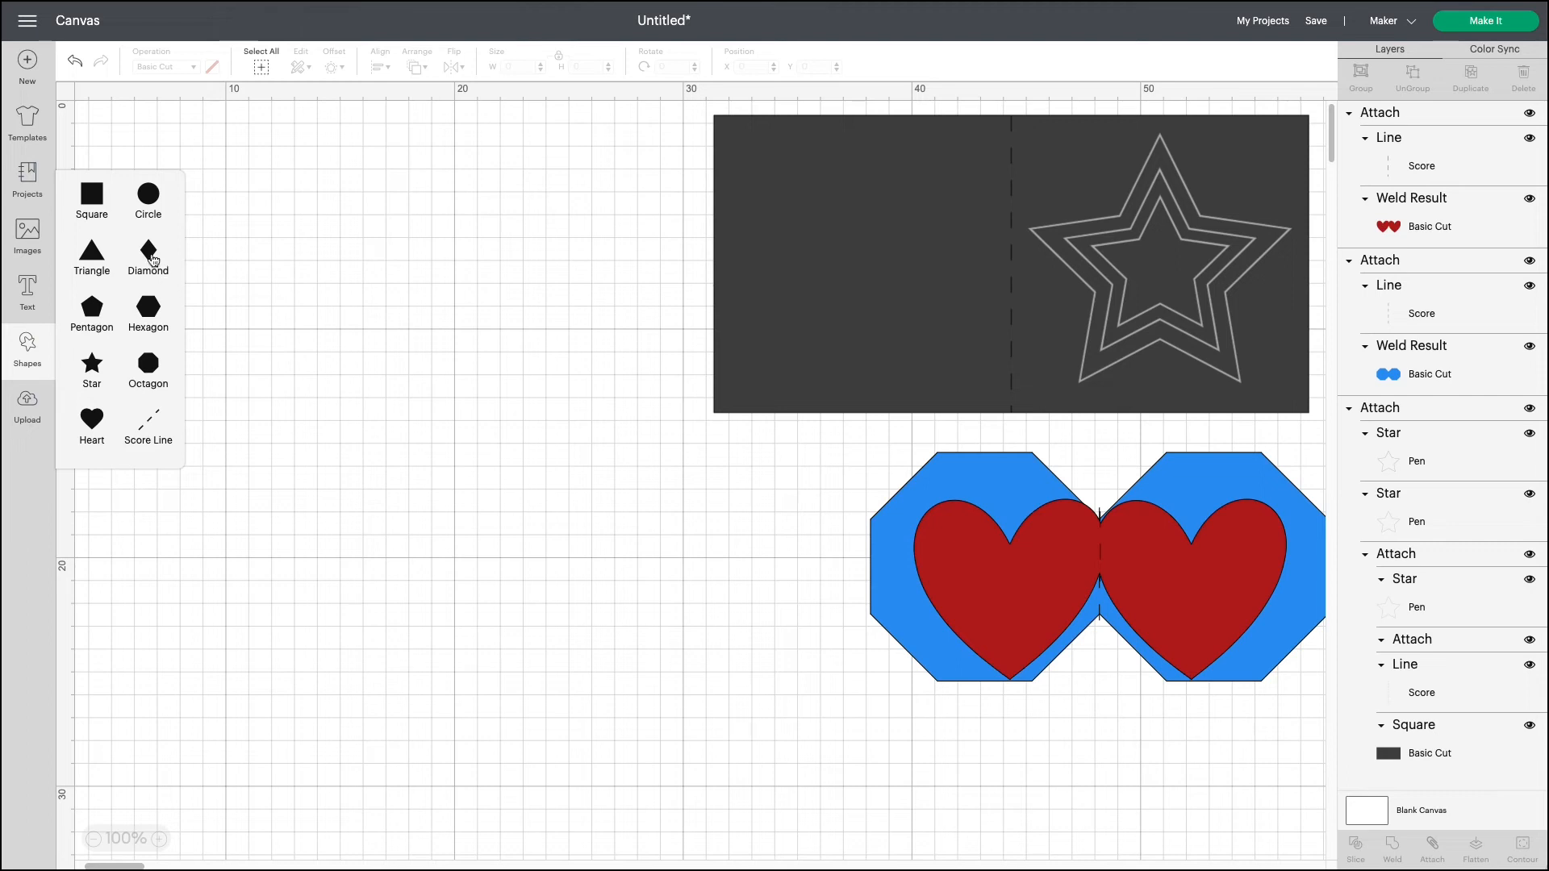
click(101, 200)
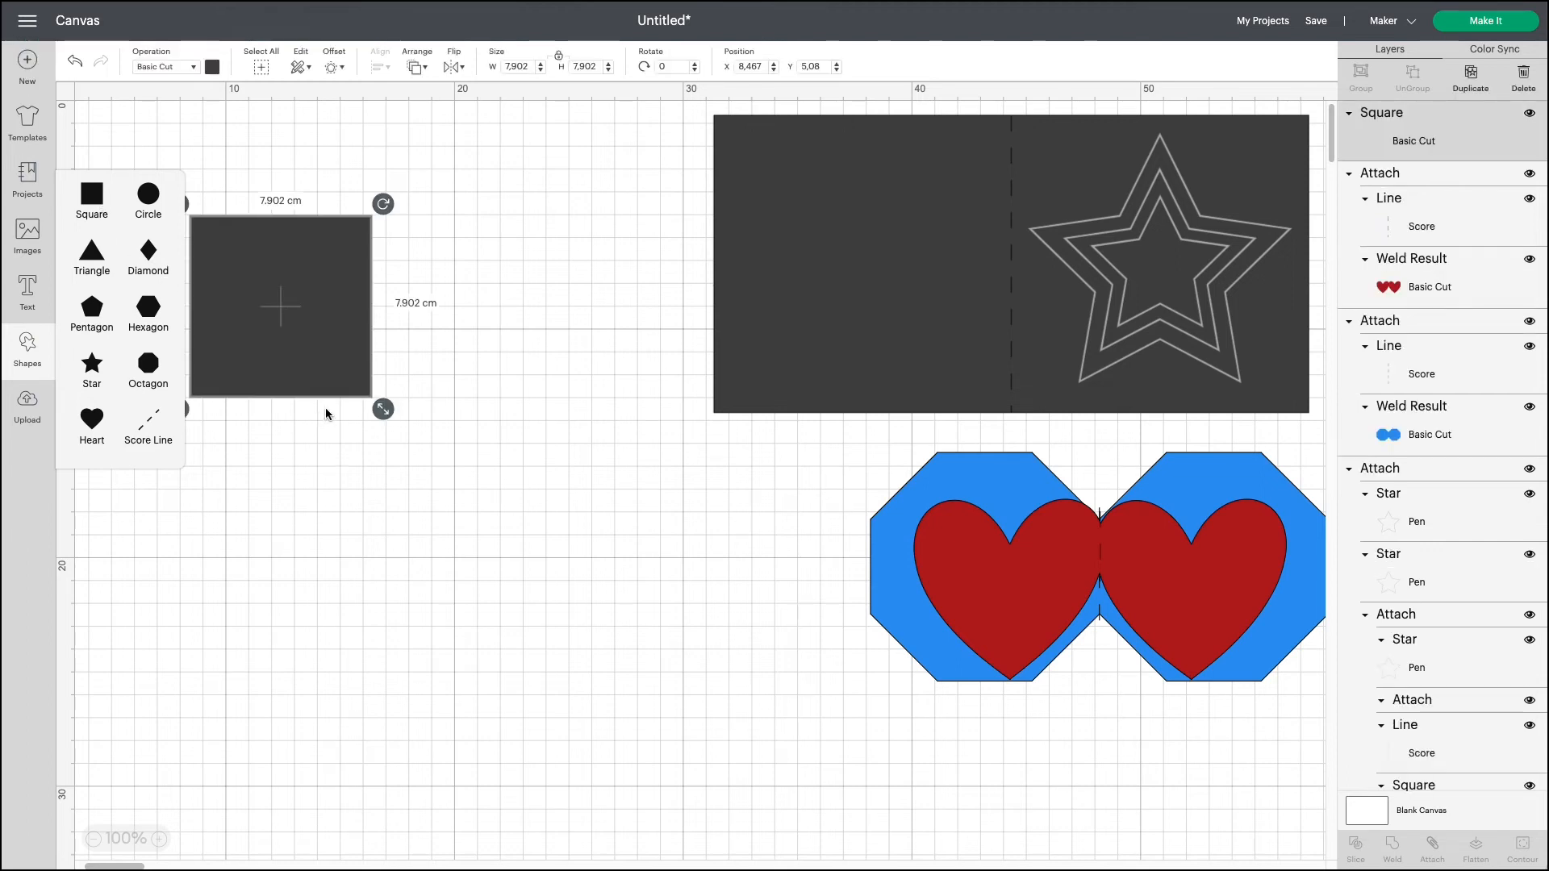
drag(312, 353, 389, 605)
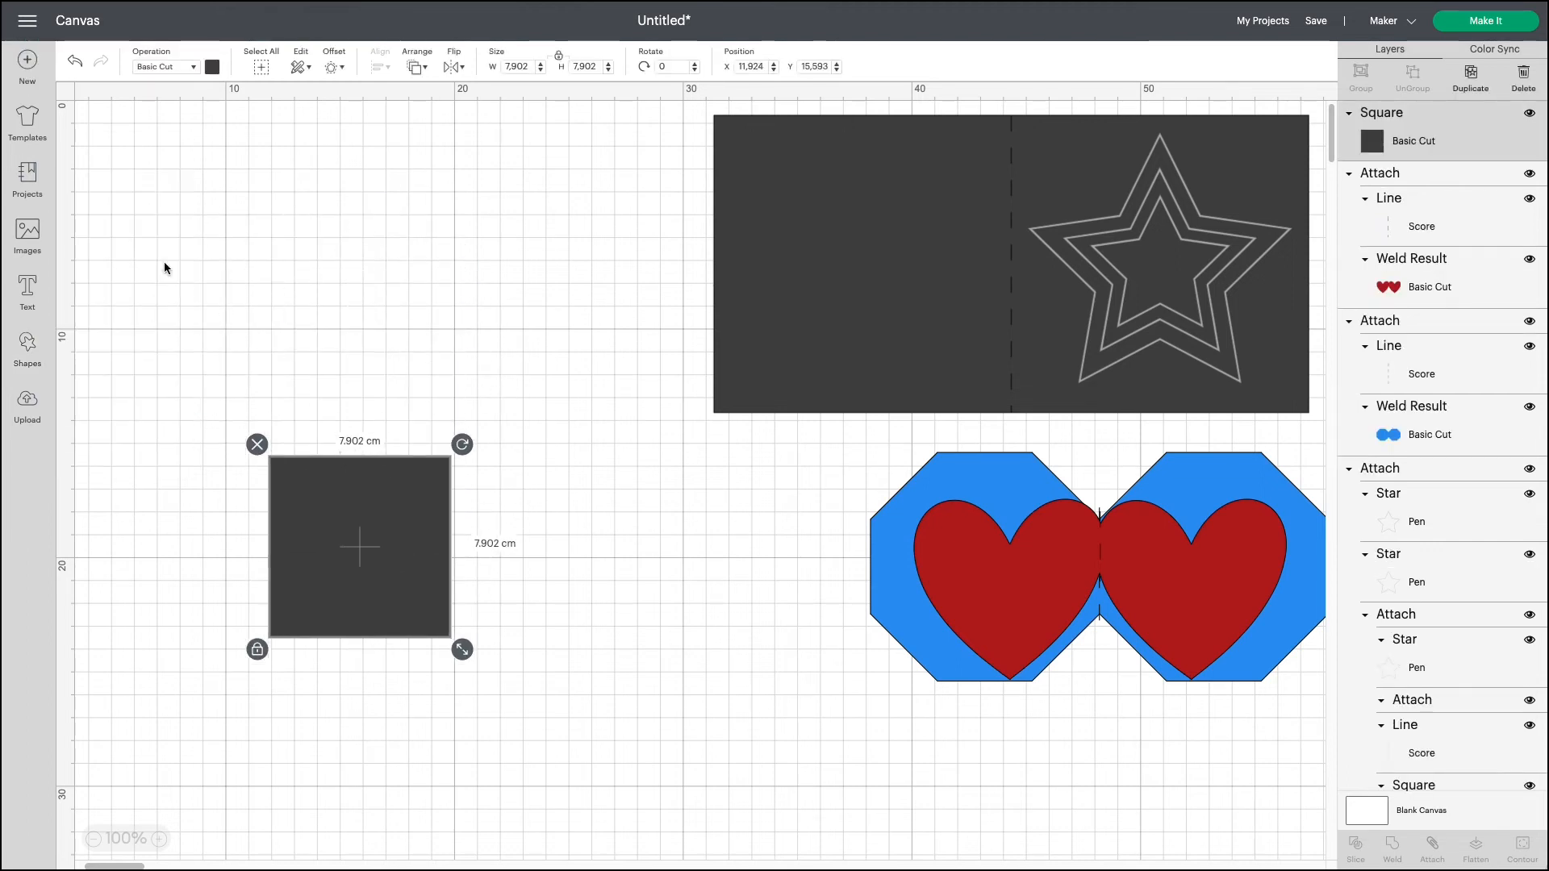
click(27, 347)
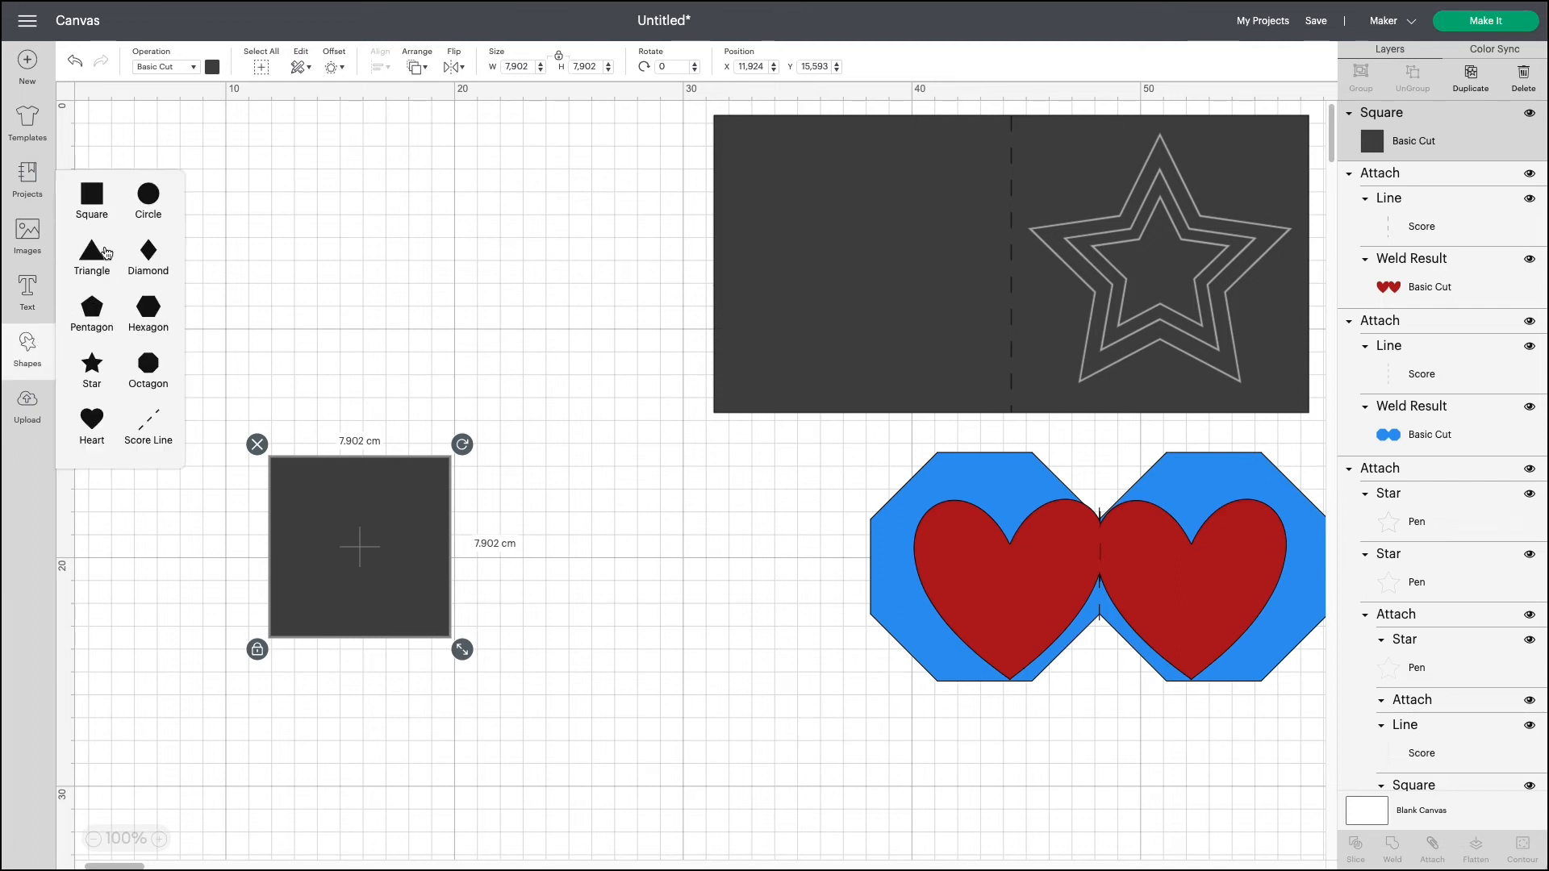
click(119, 267)
Resize the square to 8 × 8 cm
click(385, 571)
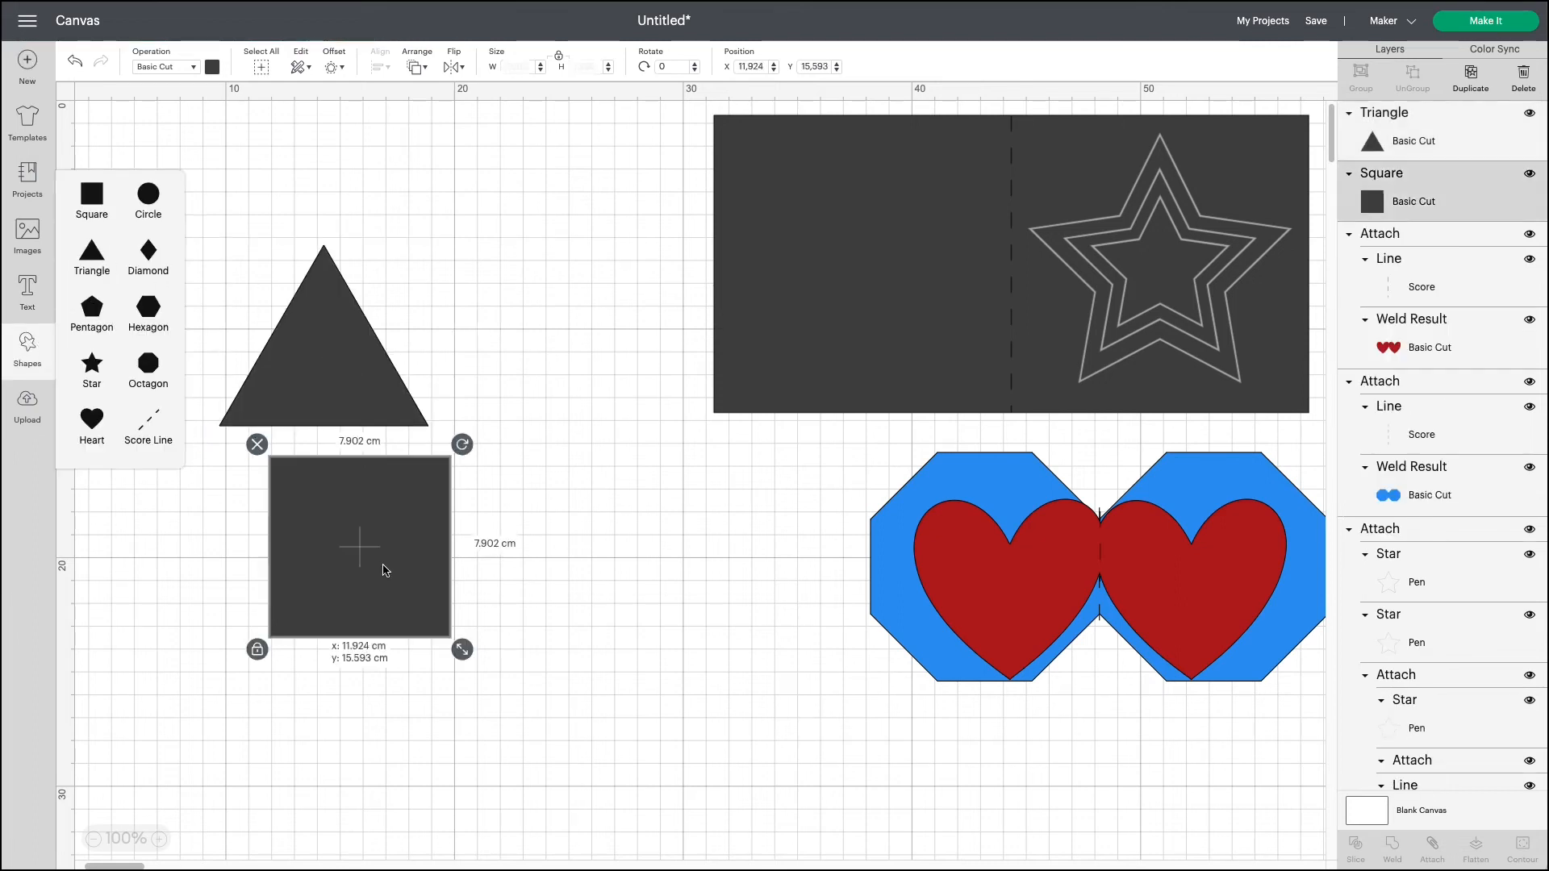
click(516, 67)
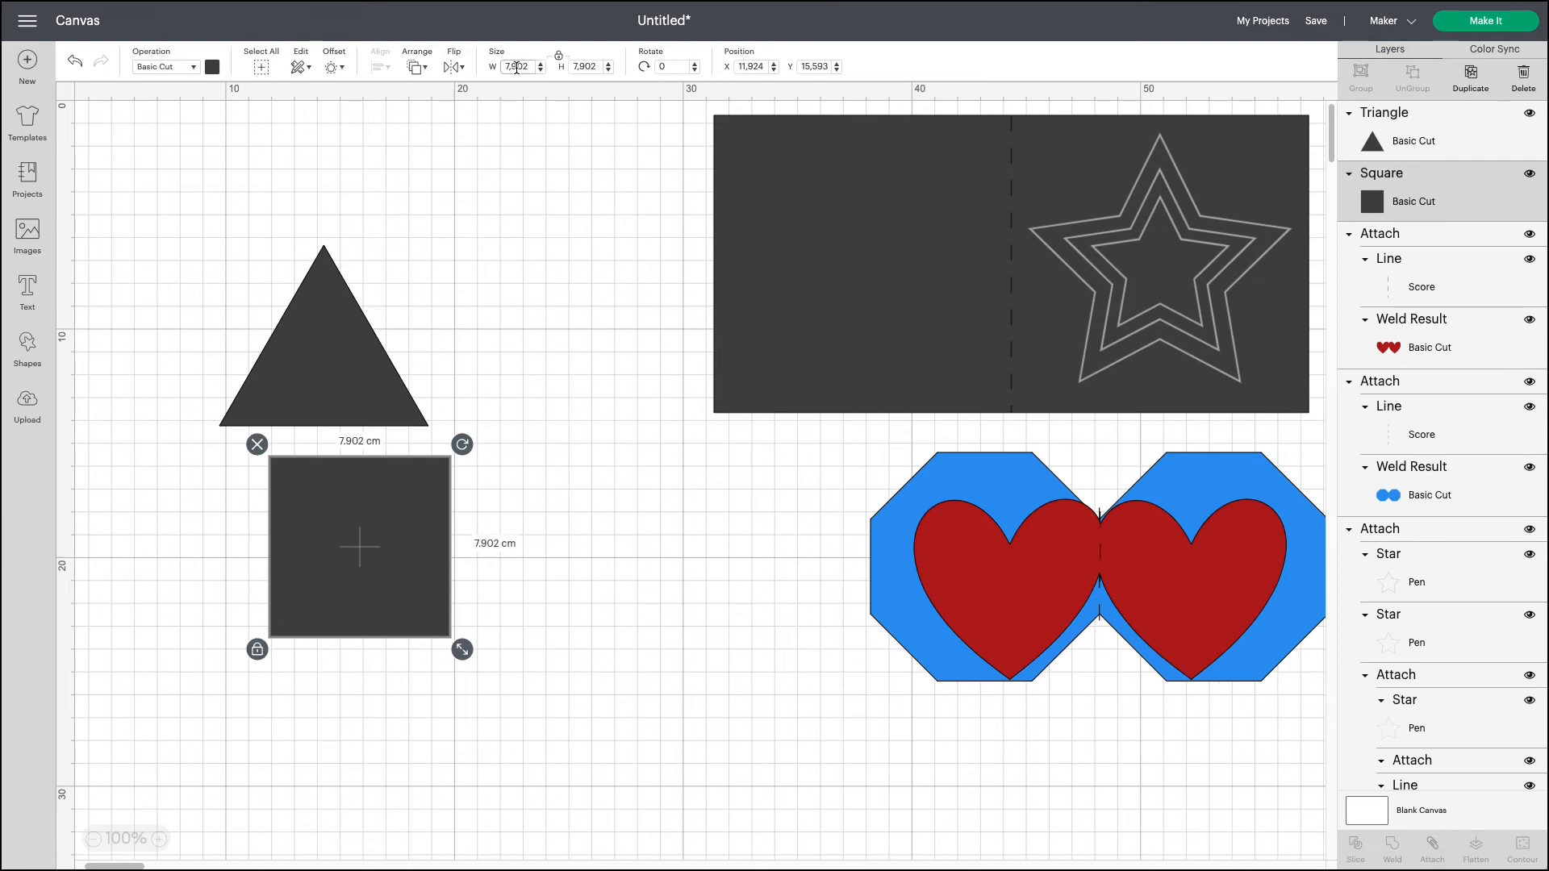
text(8)
key(Return)
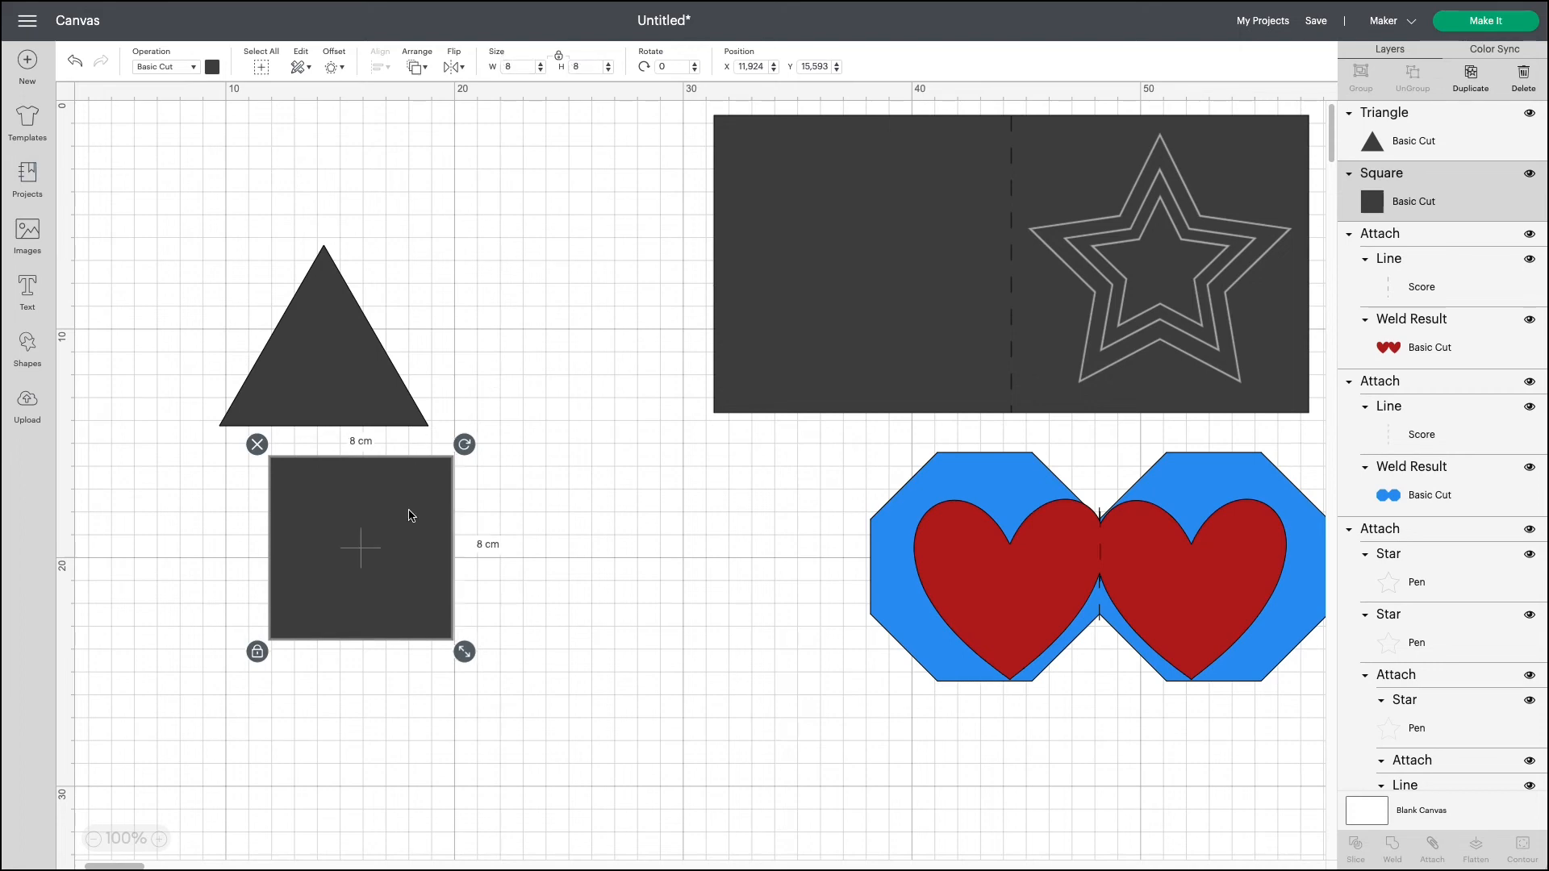
Move the square beneath the triangle and set the triangle's width to 8 cm with its proportions kept
drag(404, 543, 364, 556)
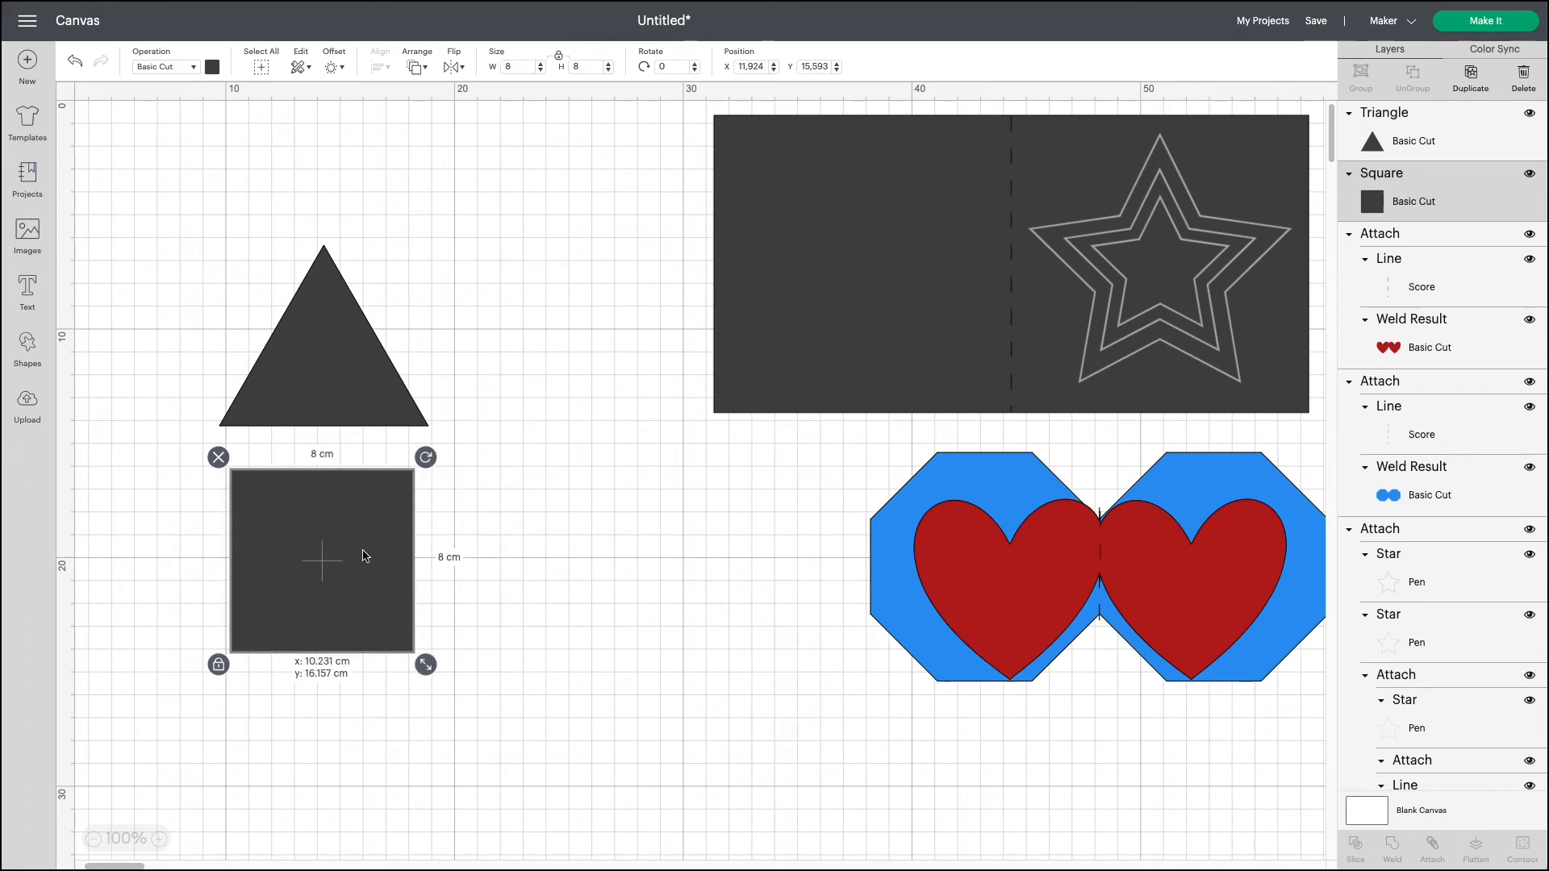
click(364, 391)
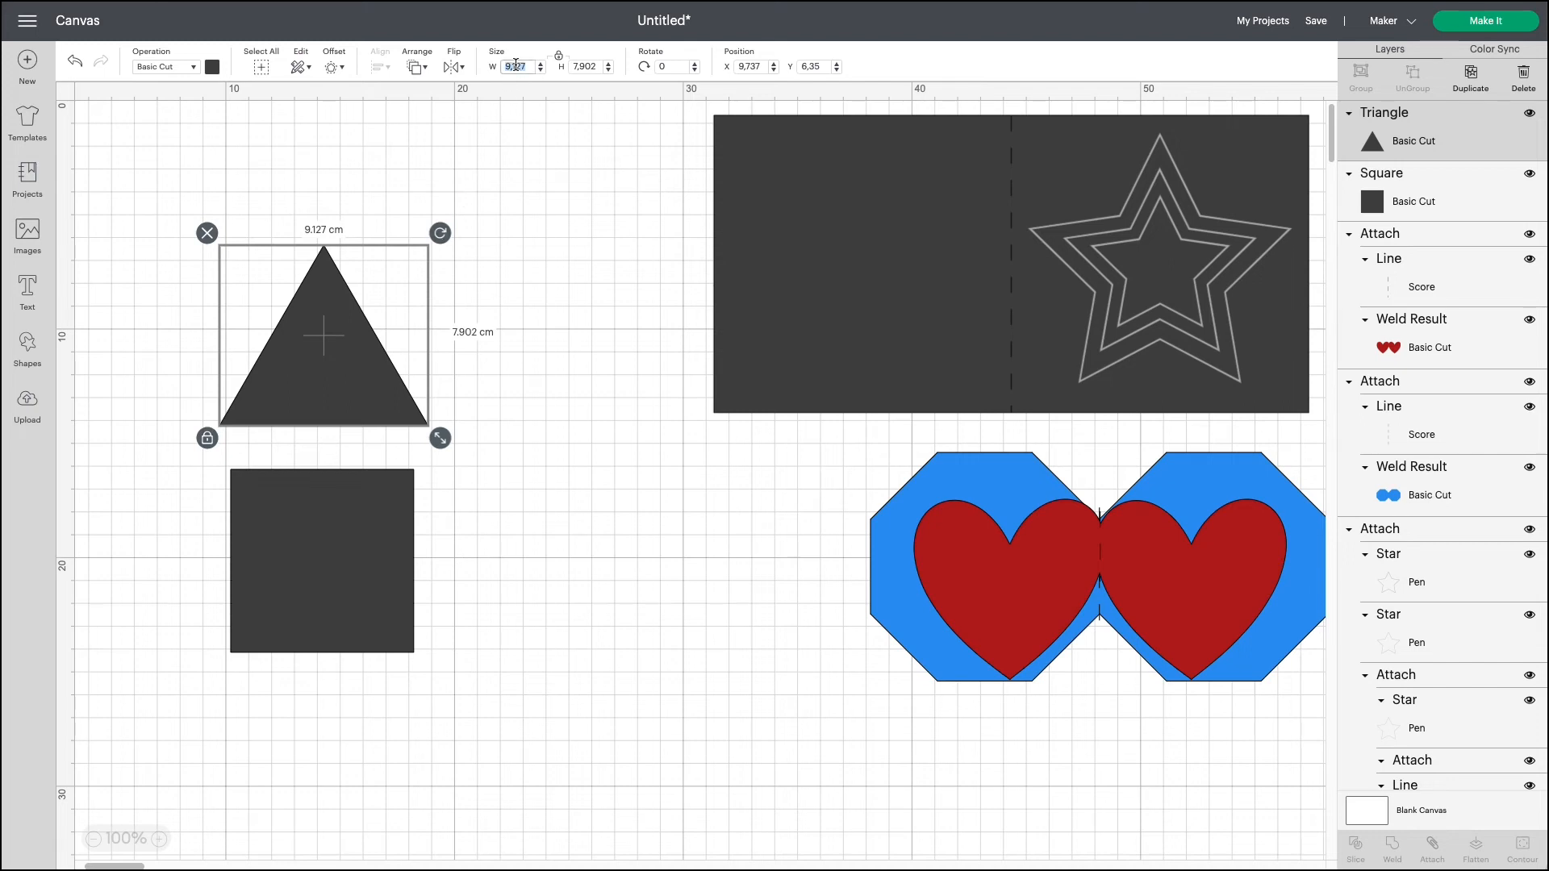
text(8)
key(Return)
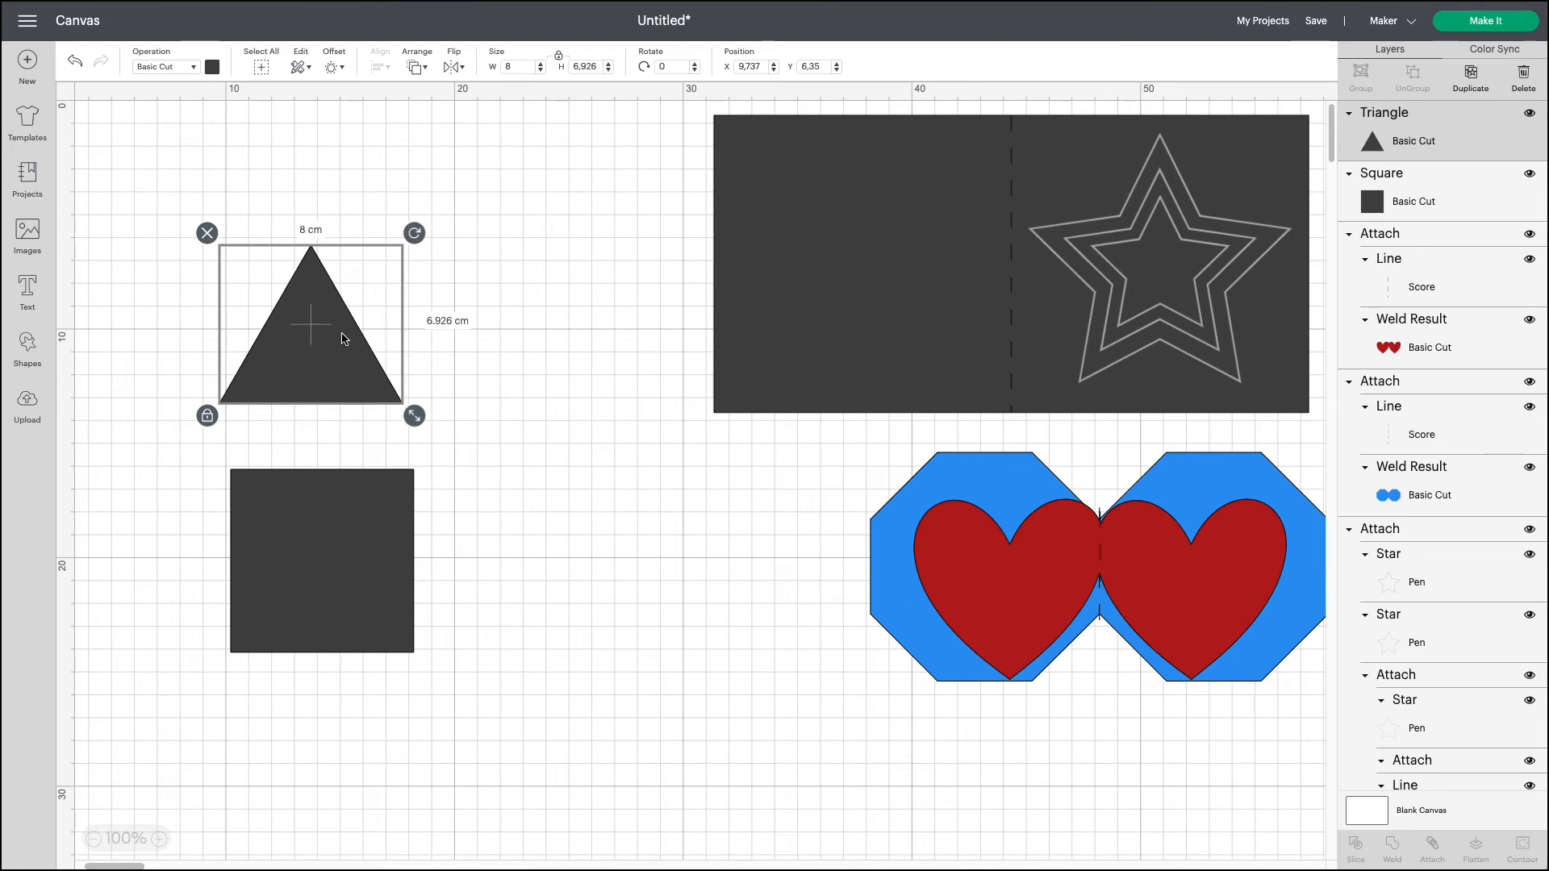
Place the triangle directly on the square's upper edge so the two form a house outline
drag(339, 333, 389, 450)
click(513, 455)
click(537, 457)
click(513, 450)
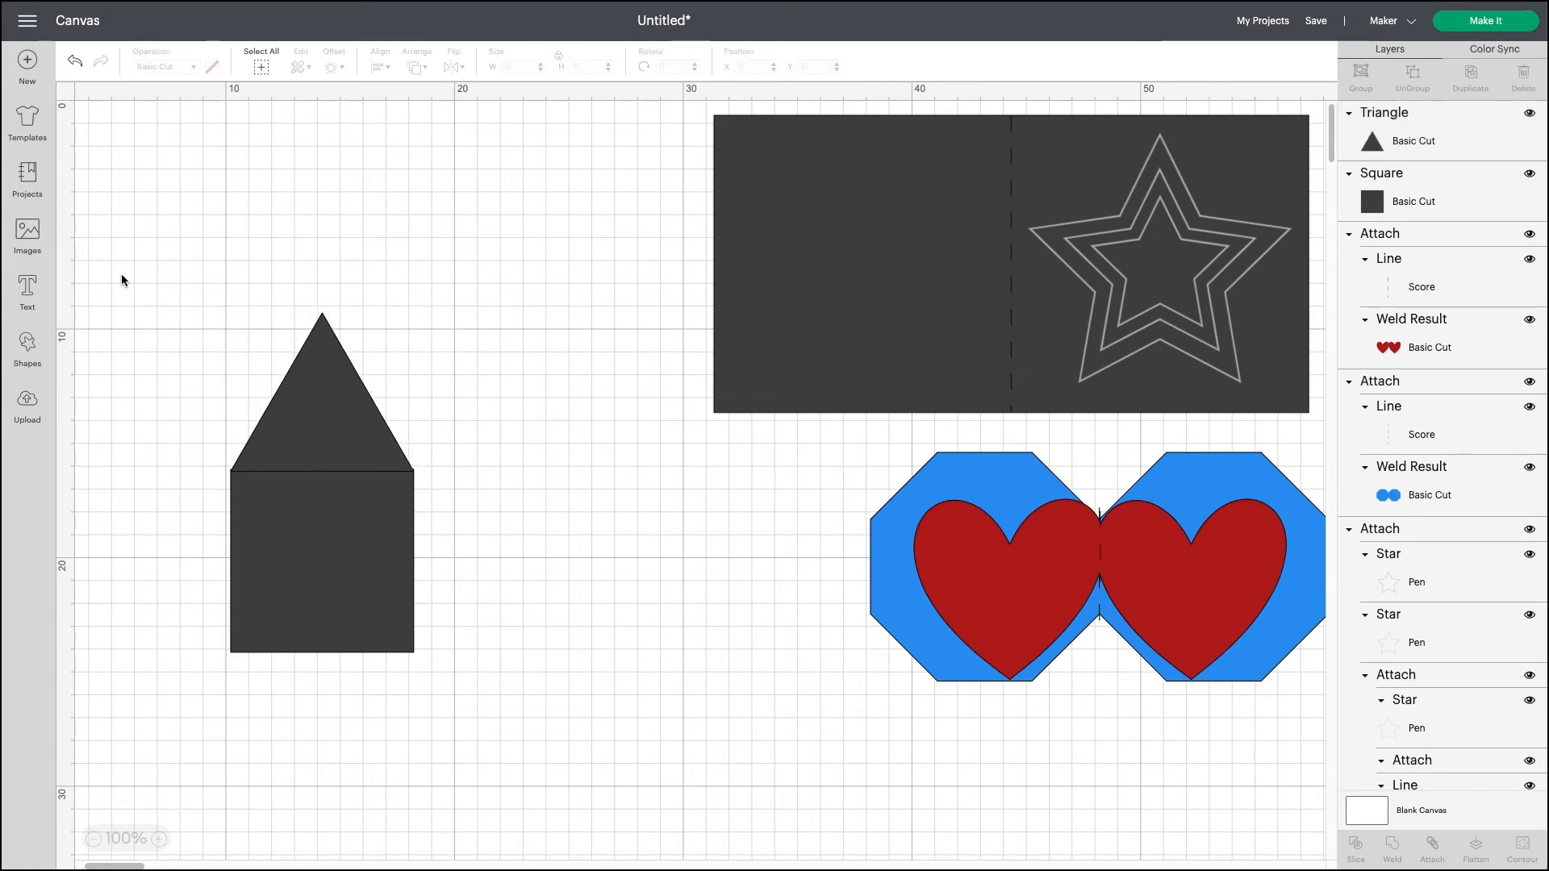
Centre the triangle and square horizontally on each other and weld them into one house shape
drag(124, 275, 448, 588)
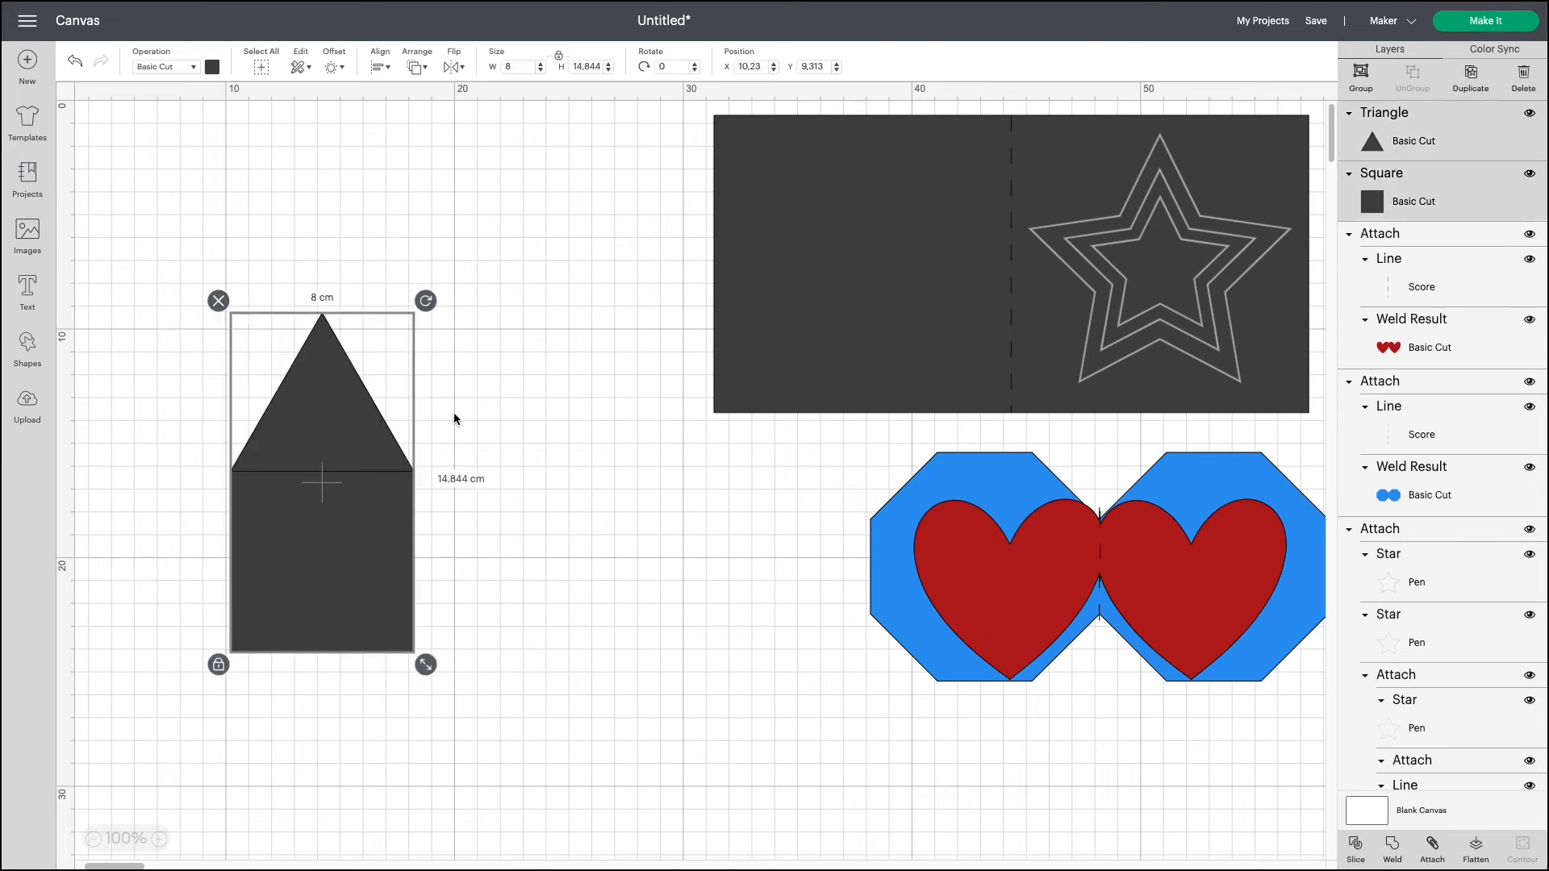
click(389, 69)
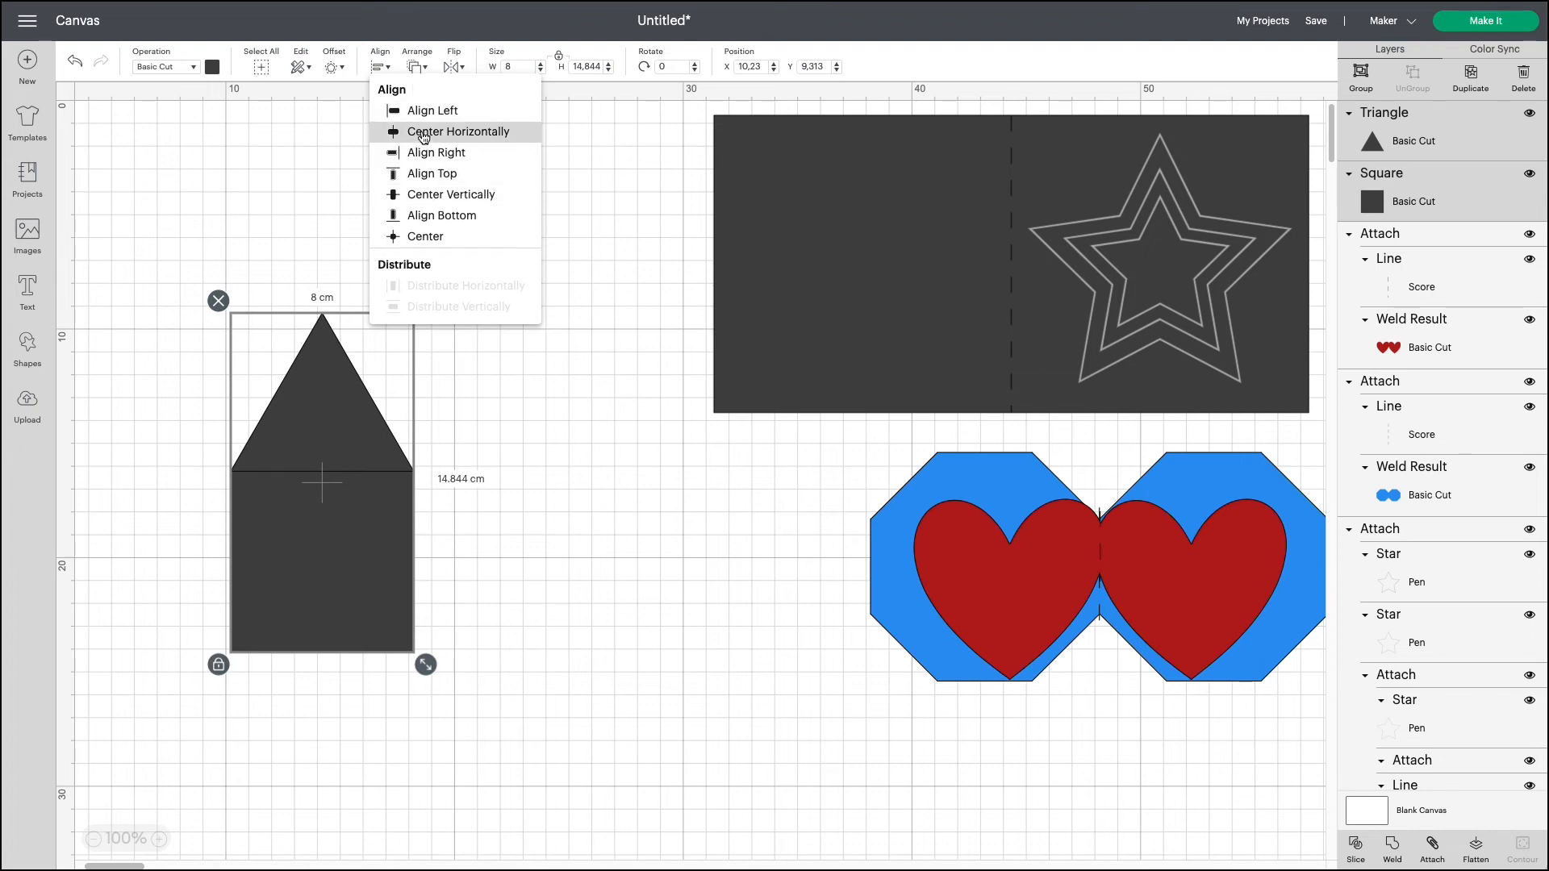
click(424, 134)
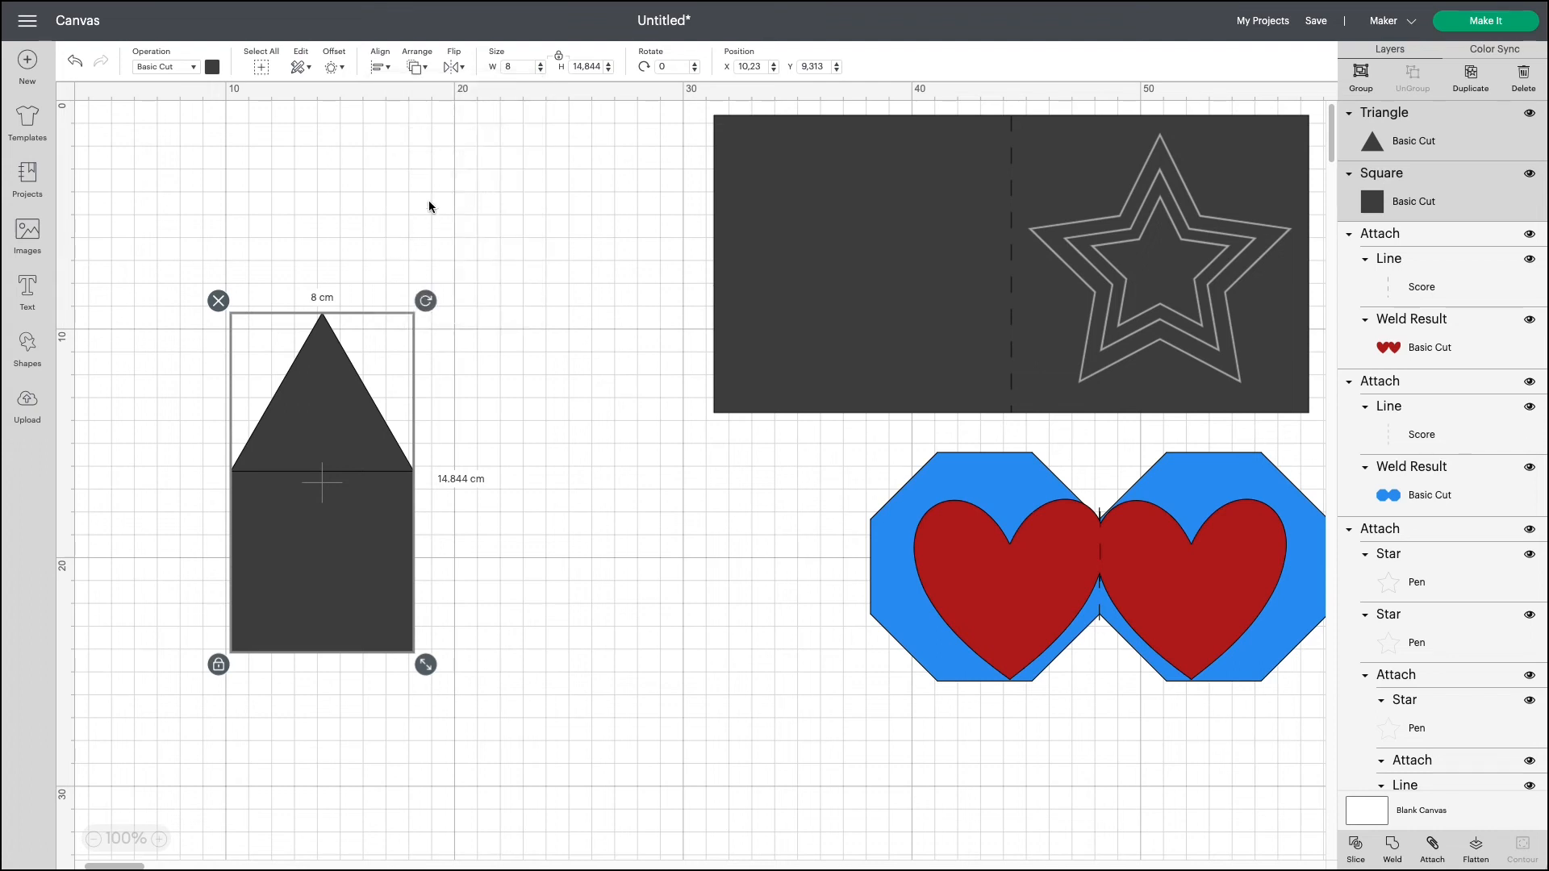
click(1394, 850)
Move the welded house aside and add a new square next to it with a new triangle above that square
drag(350, 477, 221, 533)
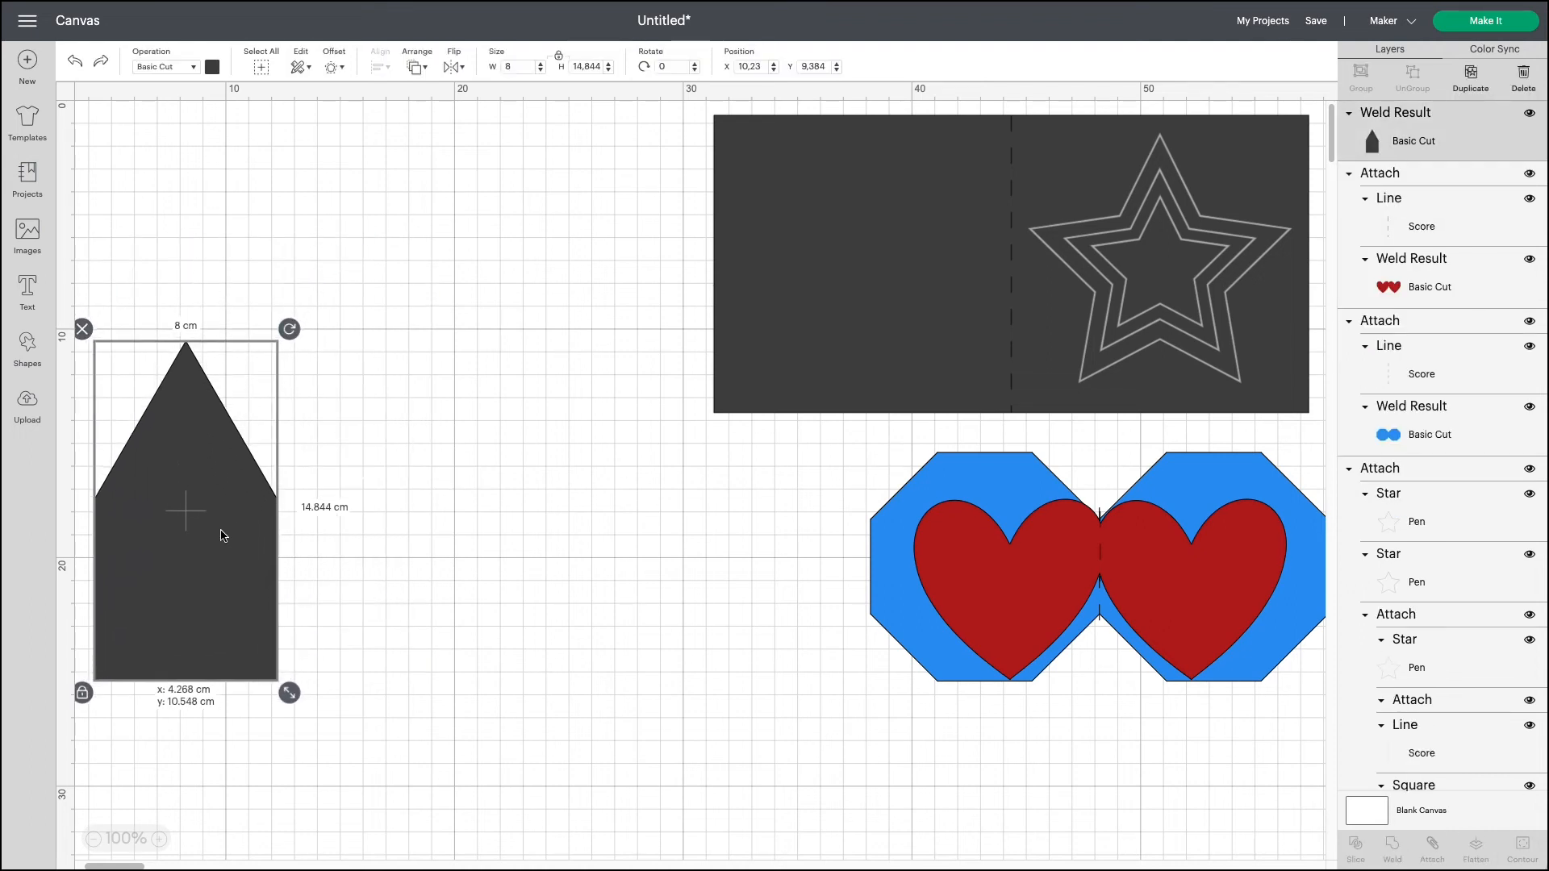
click(390, 523)
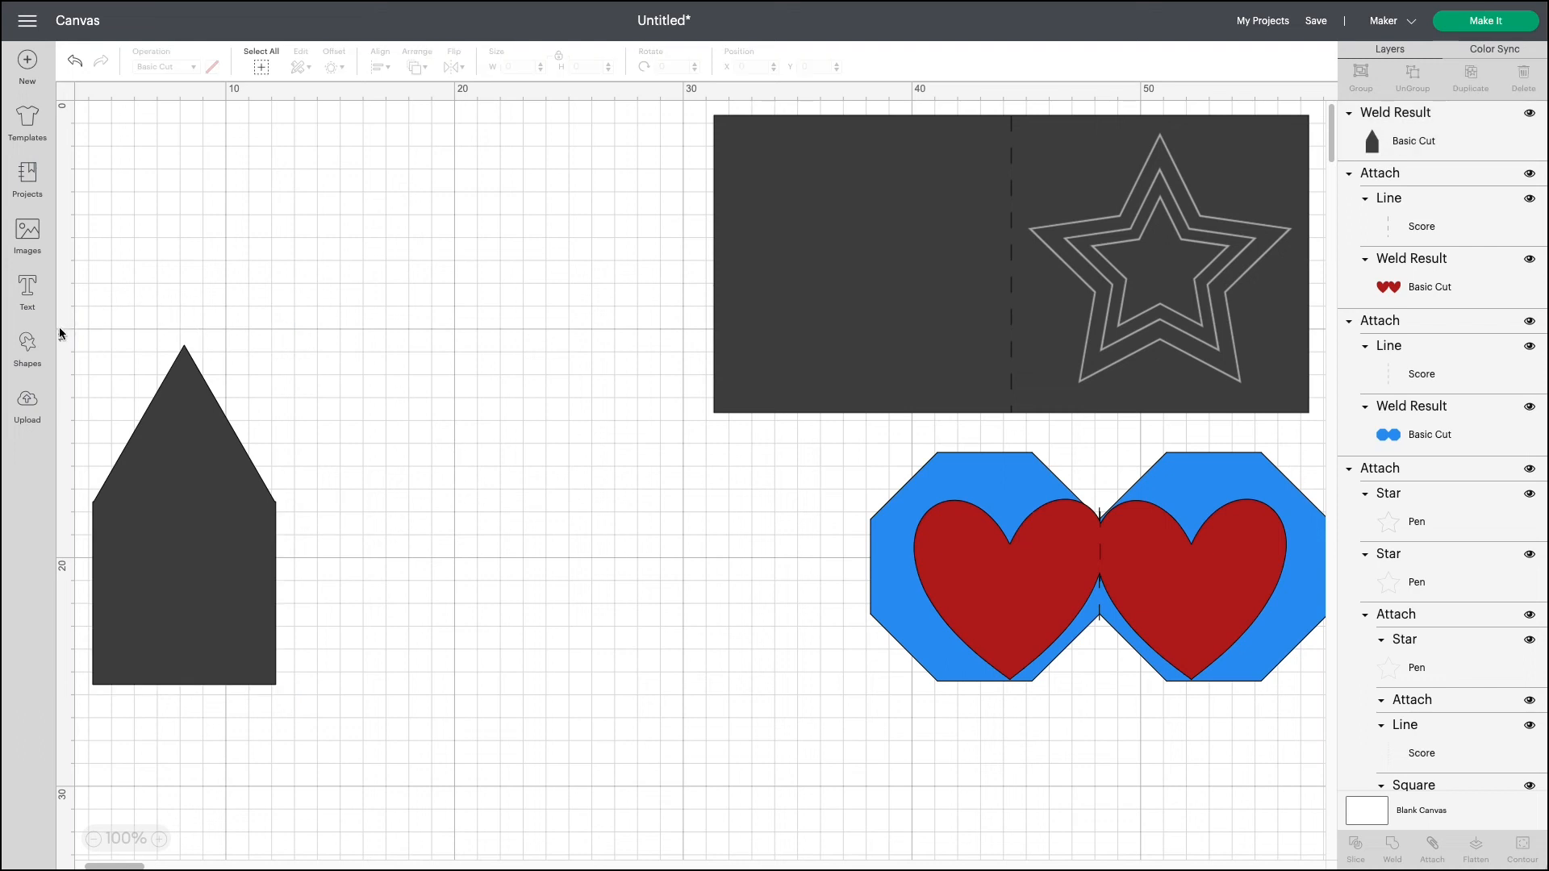
click(29, 346)
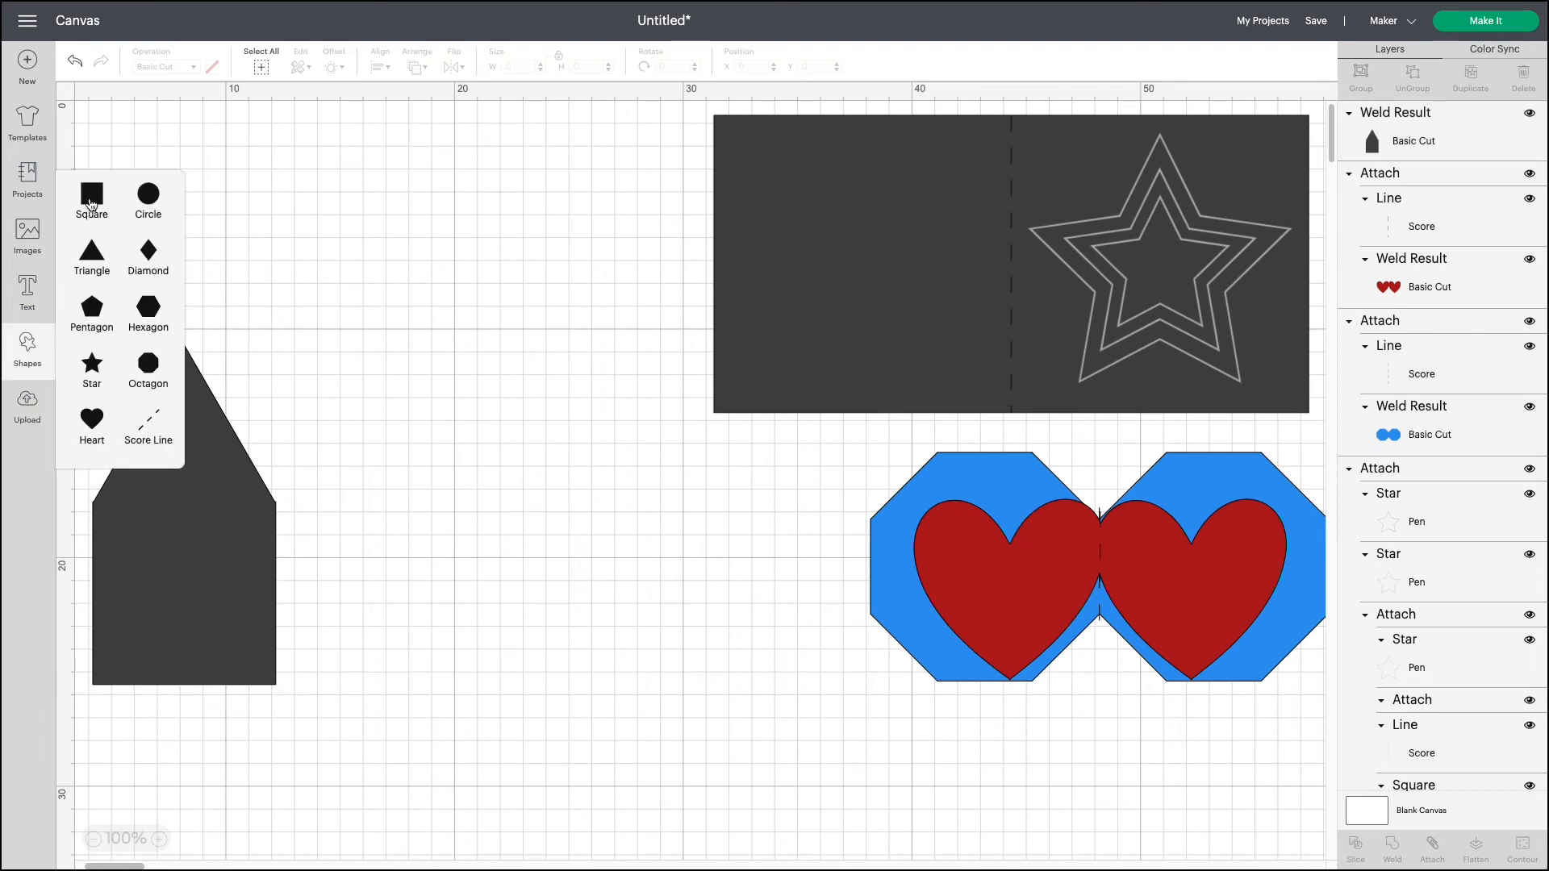
click(92, 198)
drag(337, 343, 432, 541)
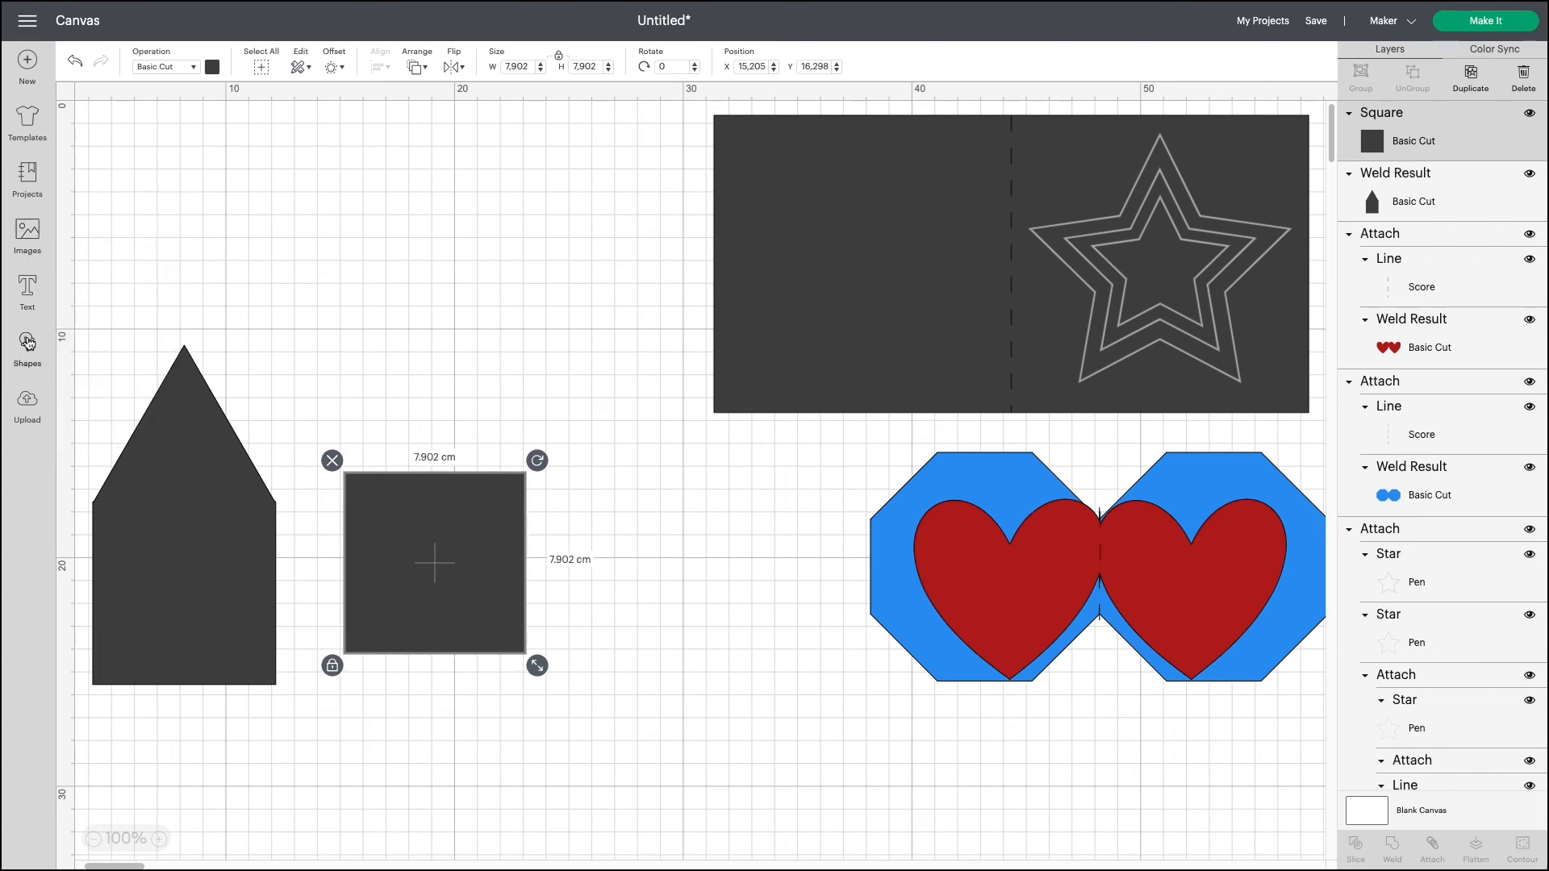
click(27, 343)
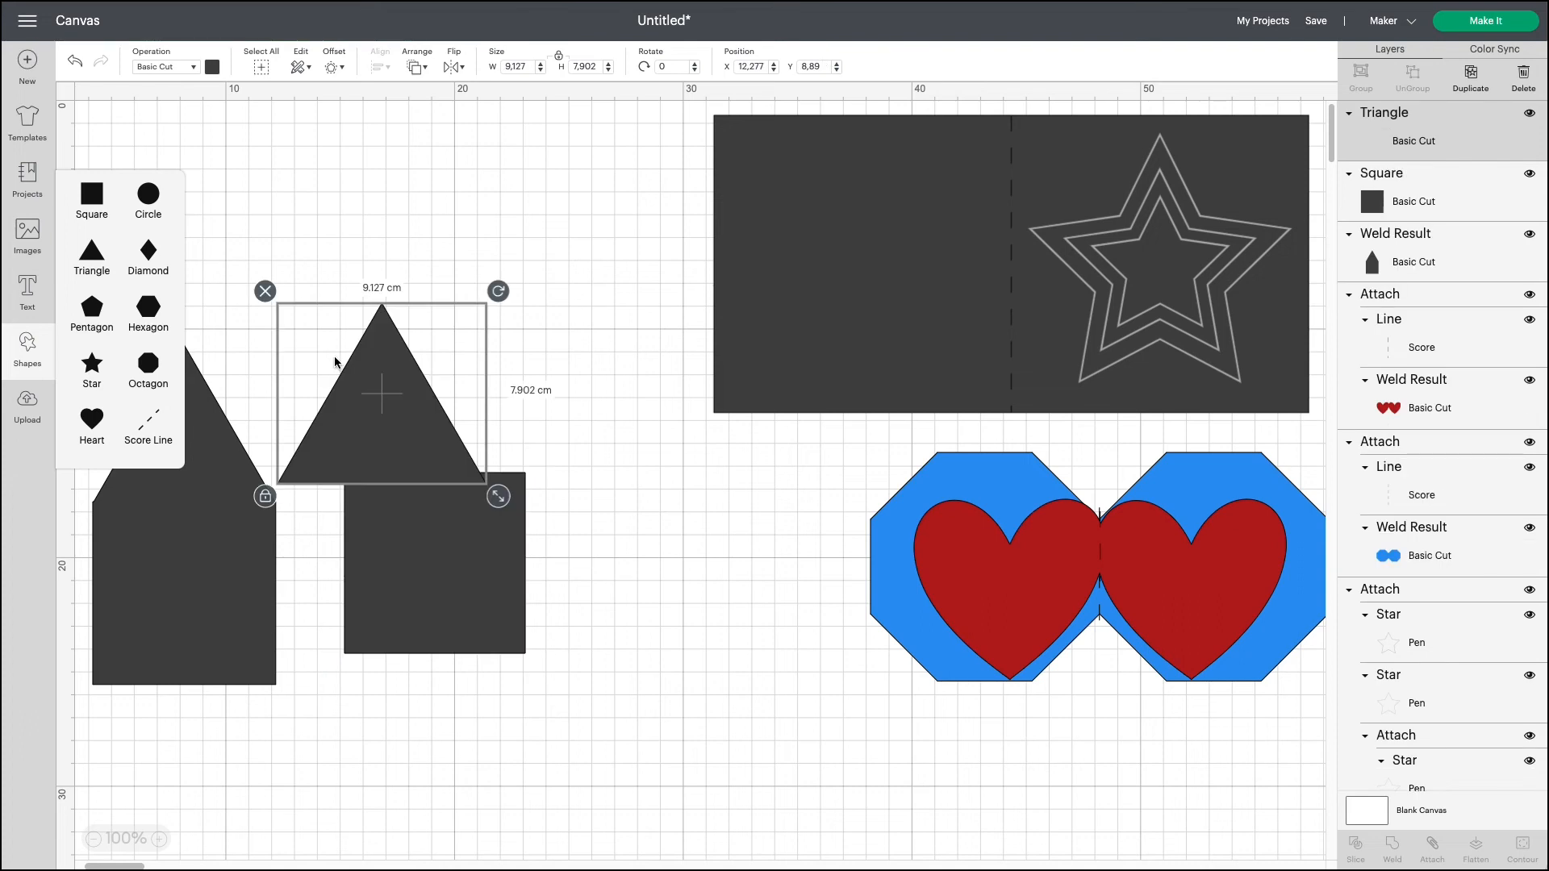
drag(336, 360, 389, 310)
Resize the new square to 7 × 7 cm
click(446, 516)
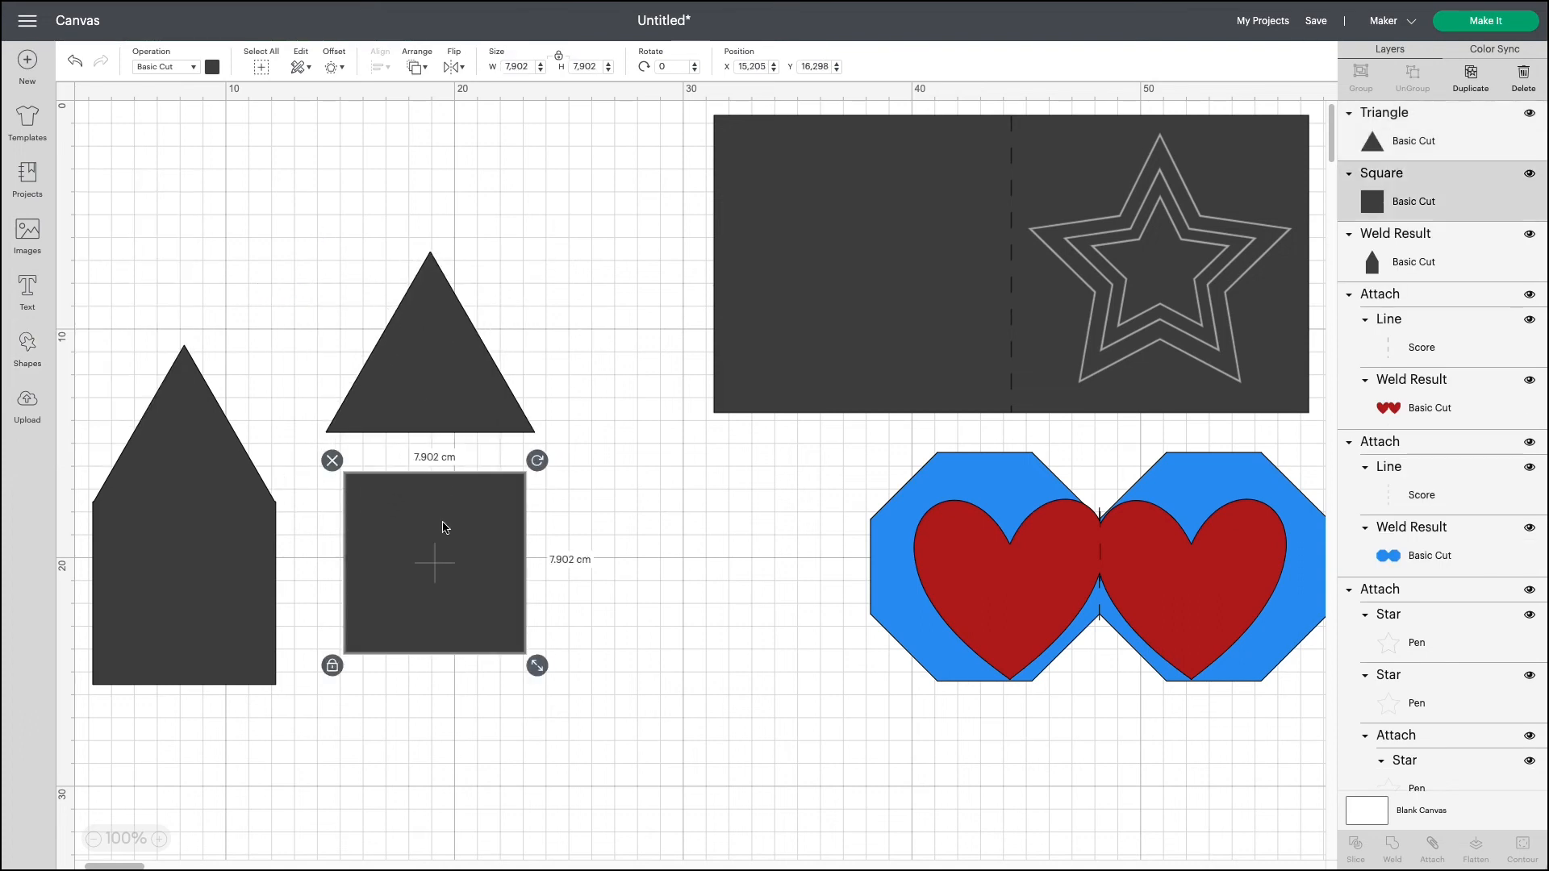
click(514, 64)
text(7)
key(Return)
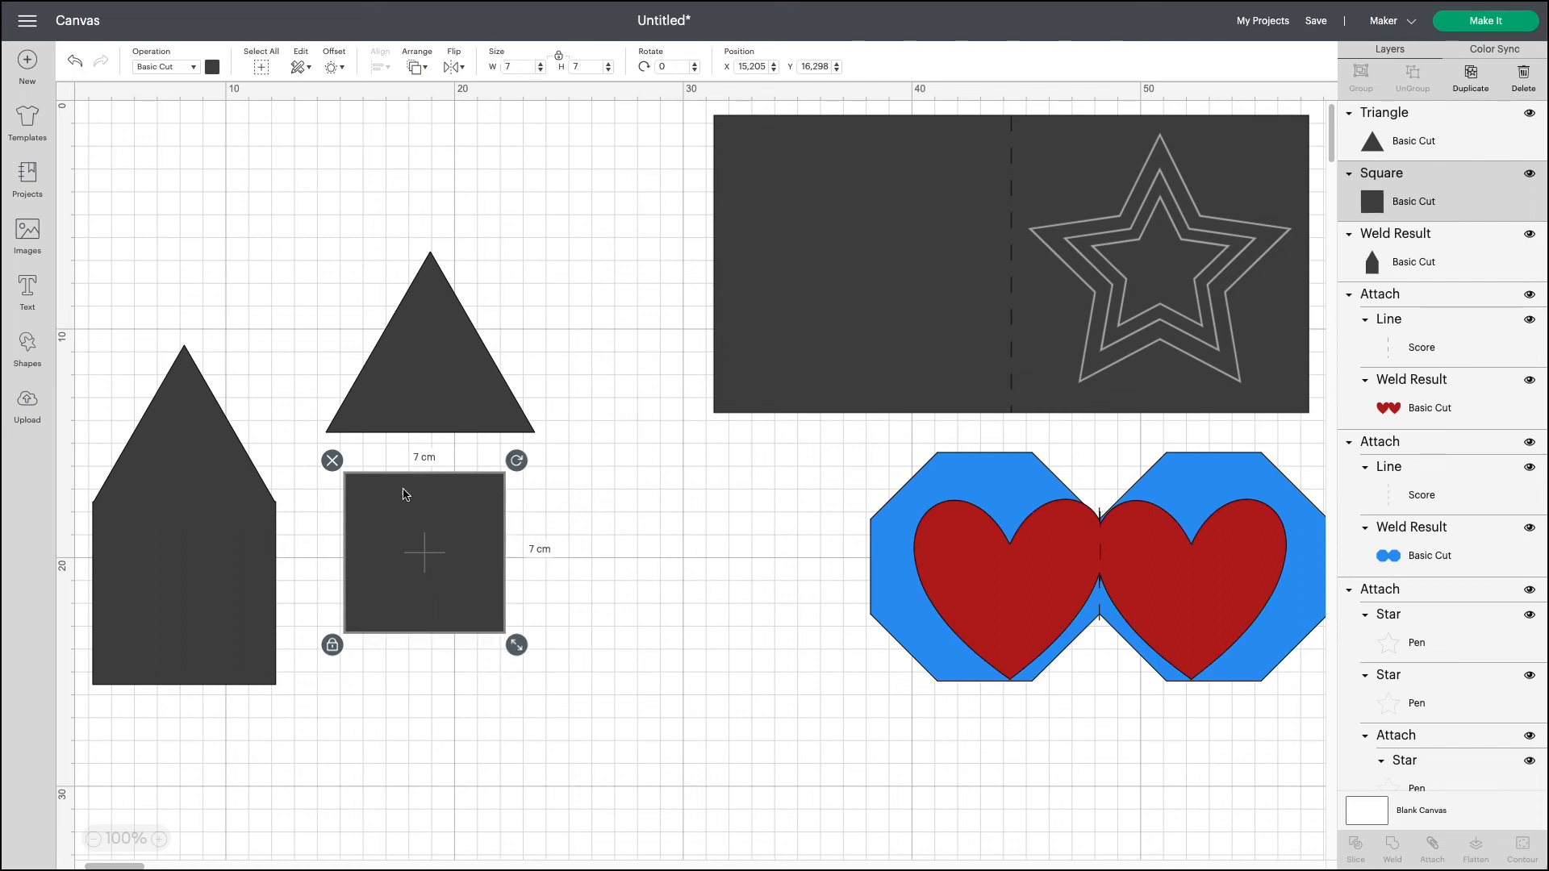
Unlock the new triangle's proportions and resize it to 7 cm wide by 4 cm high
click(453, 372)
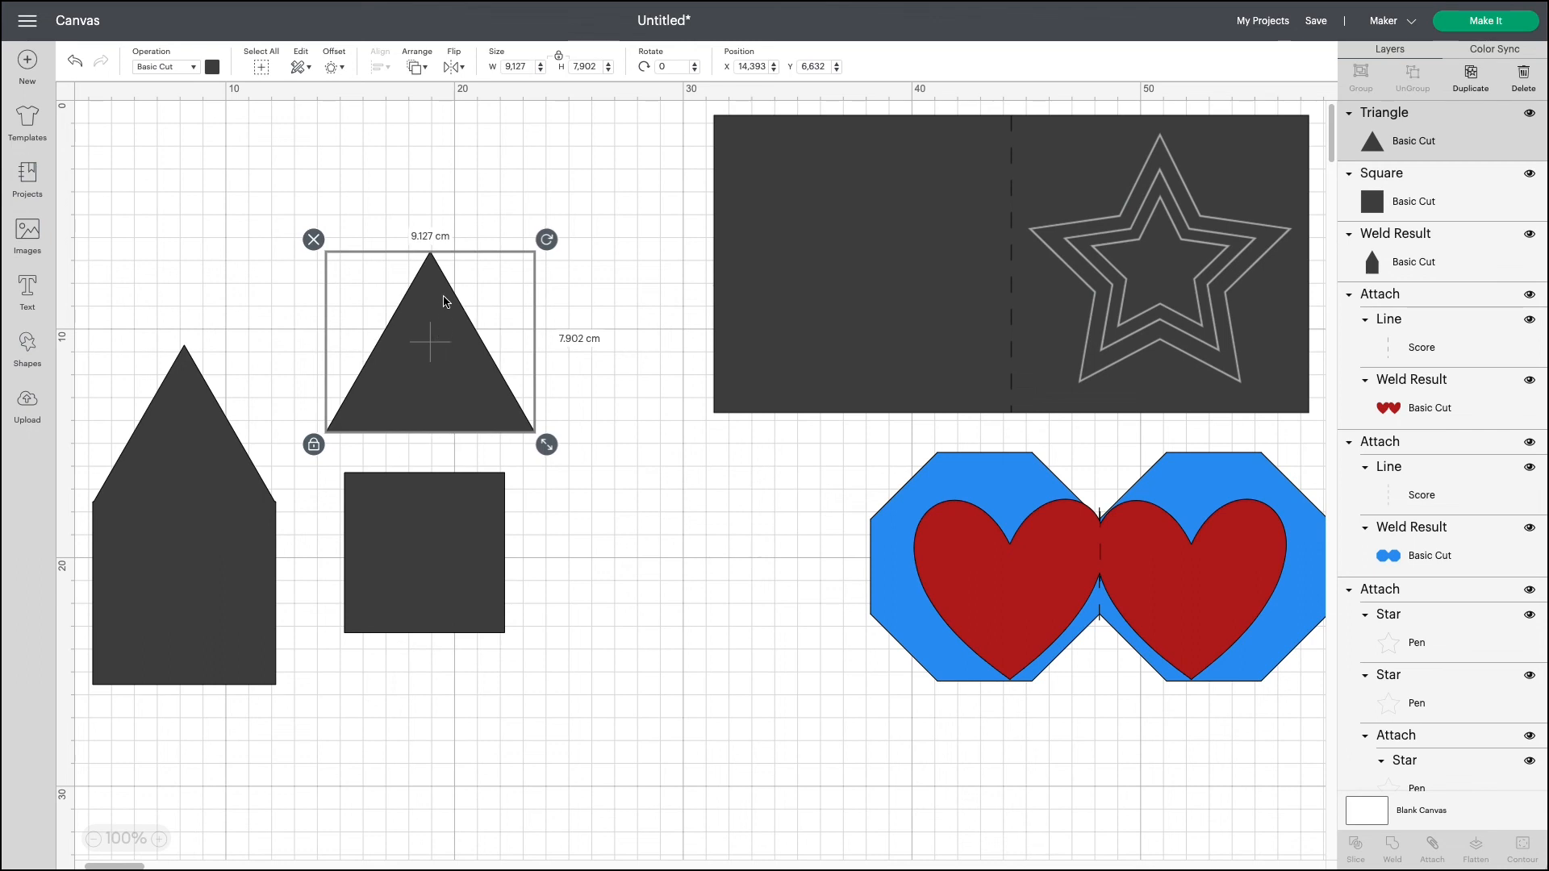
click(313, 445)
click(419, 499)
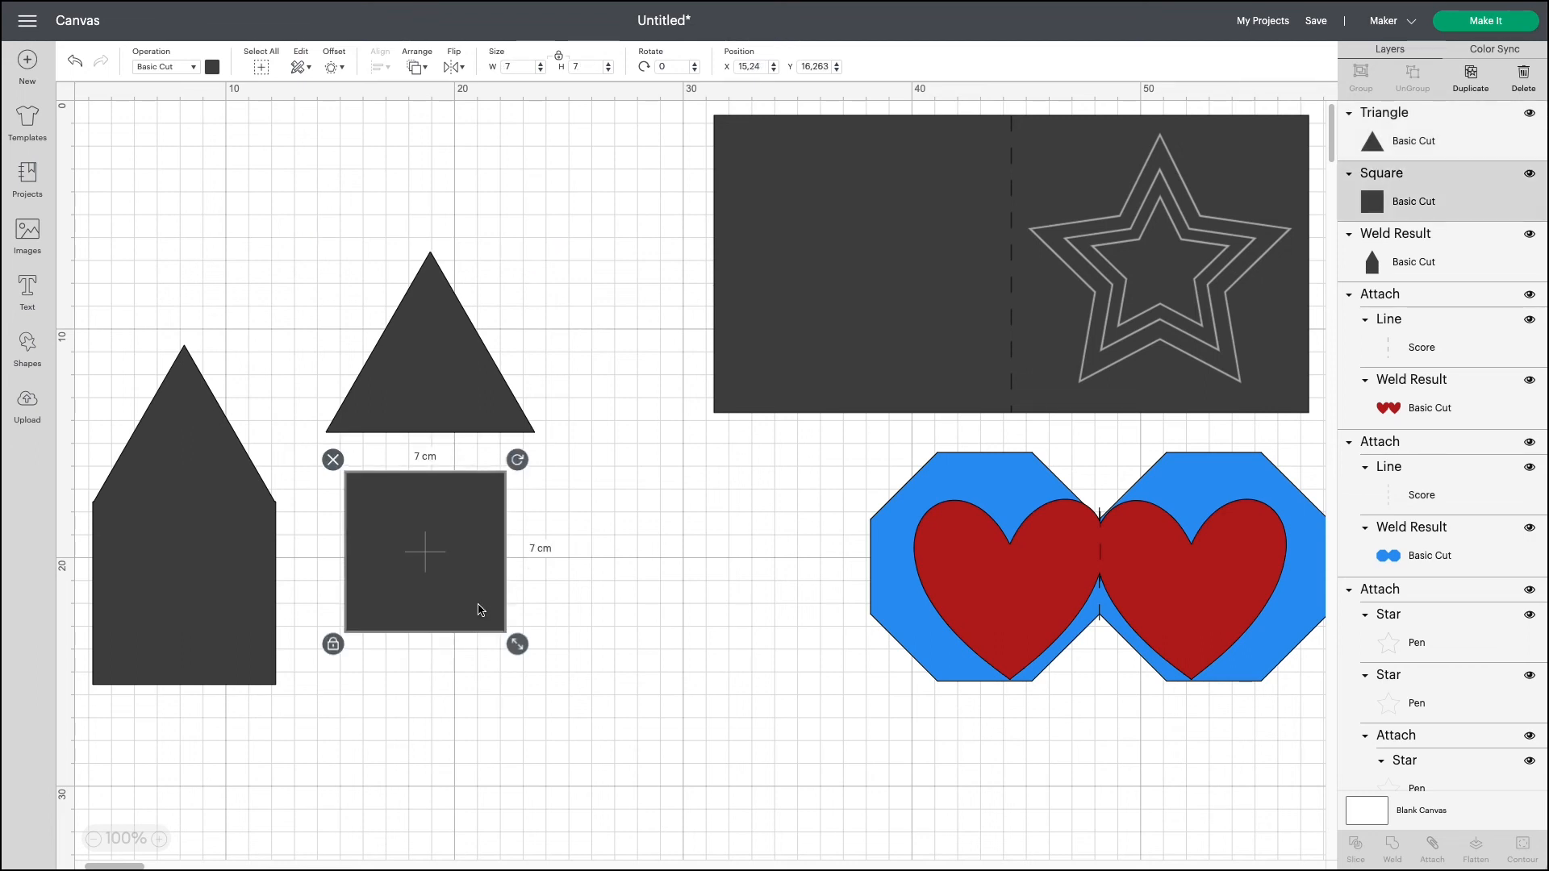
click(410, 409)
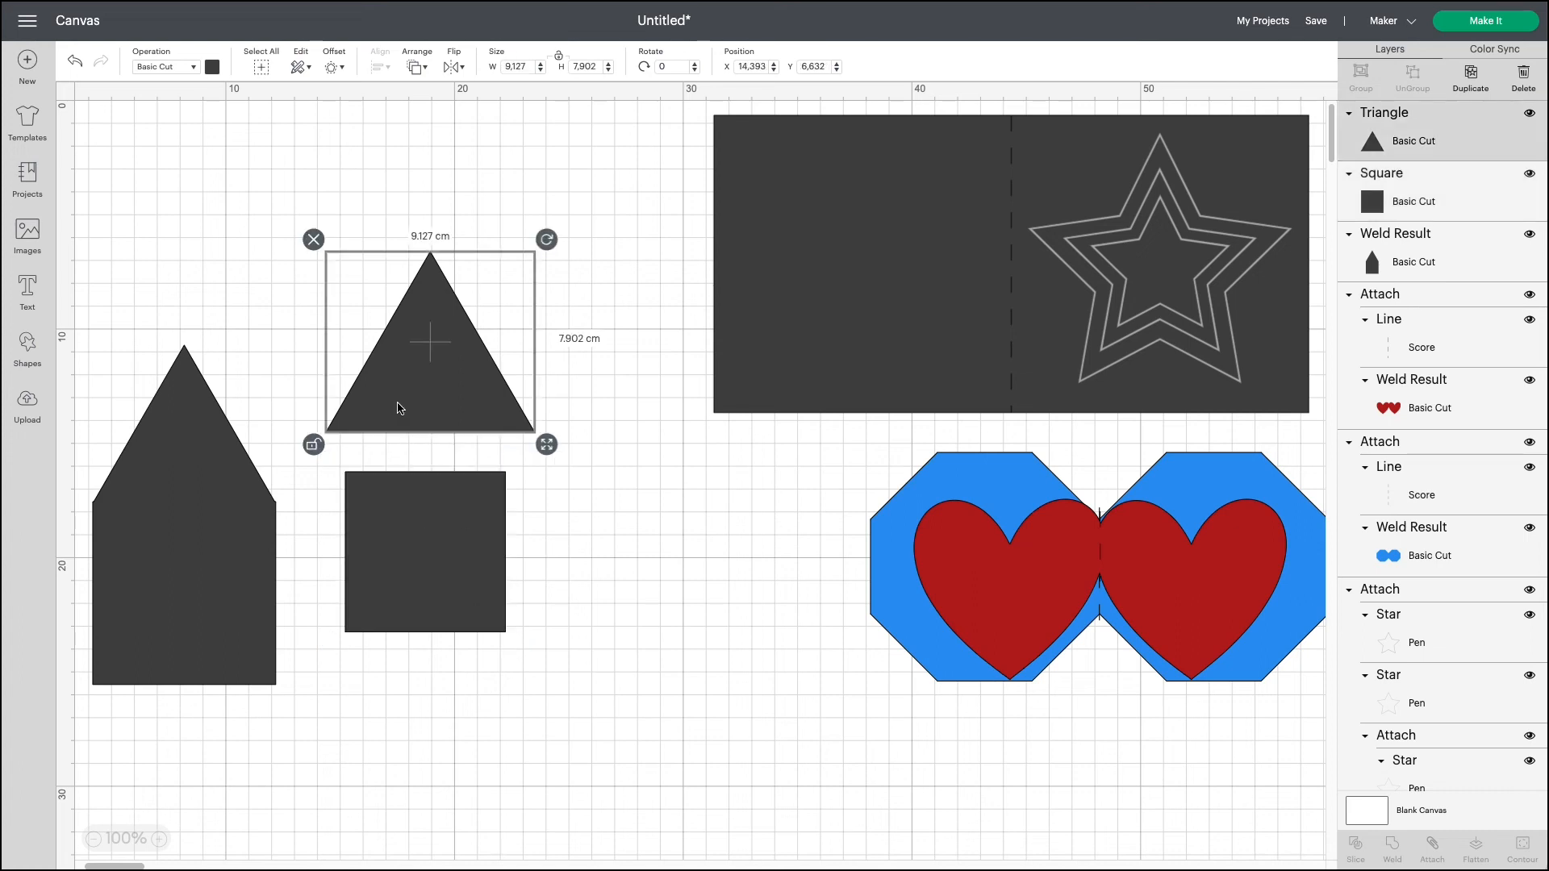
scroll(550, 188, down, 1)
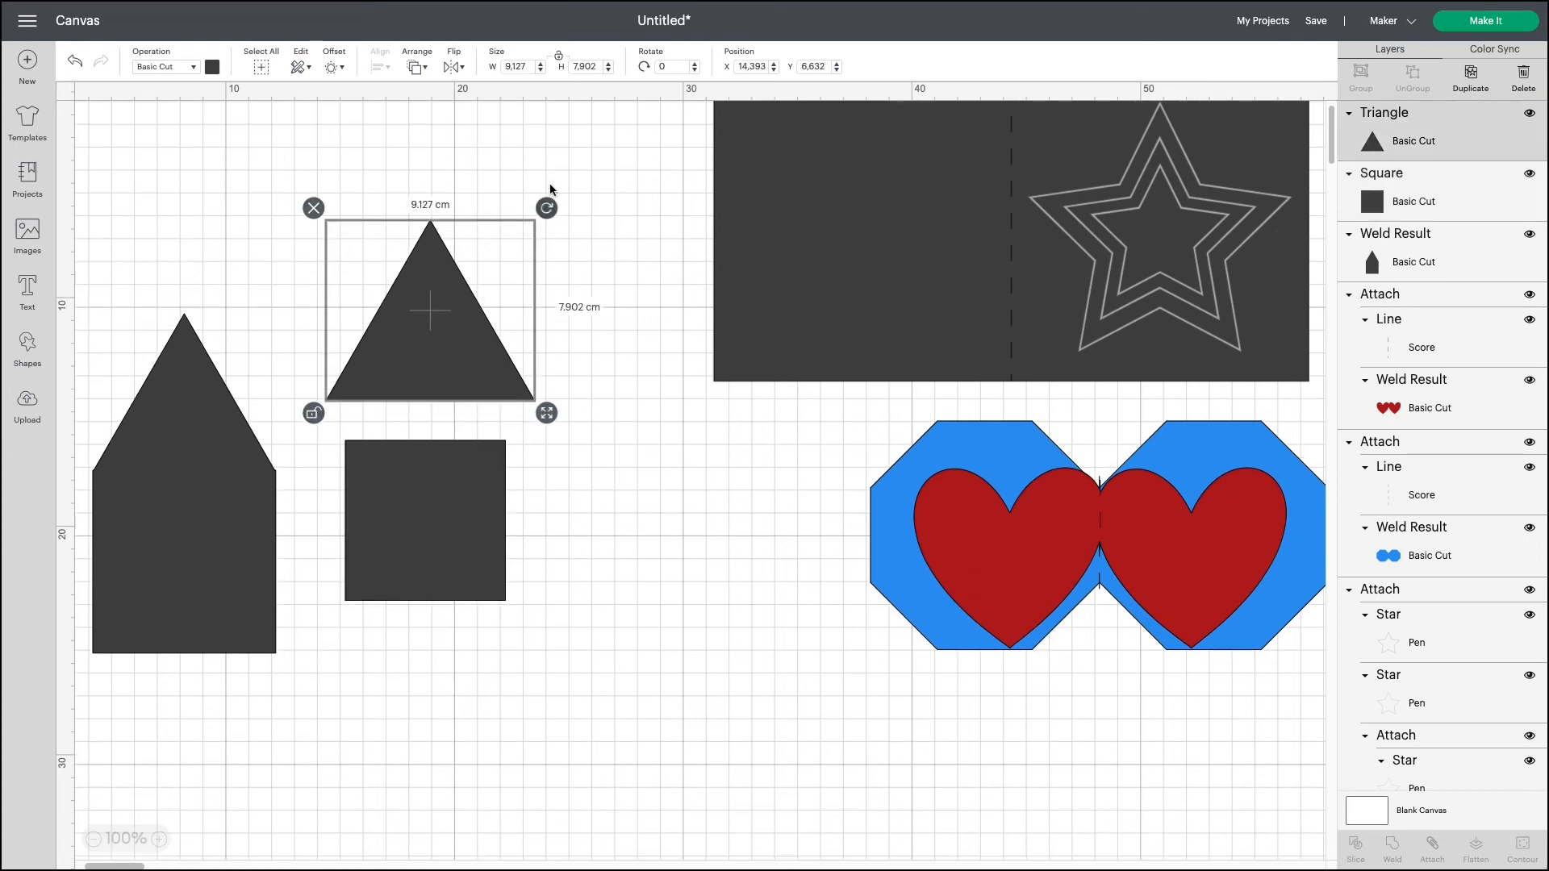
double_click(509, 66)
text(7)
key(Tab)
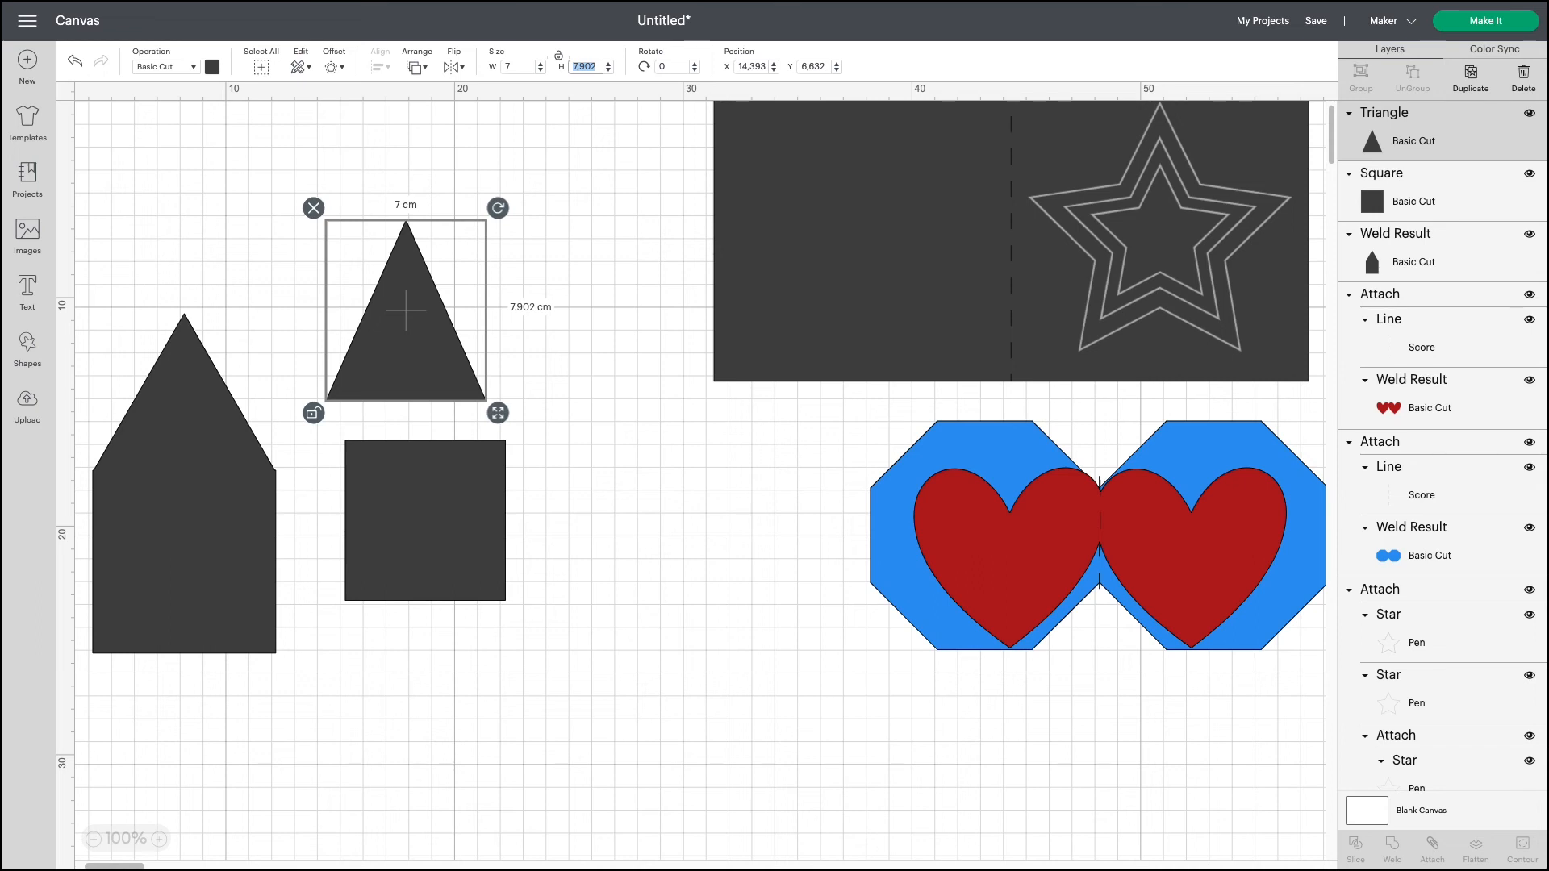
text(4)
key(Return)
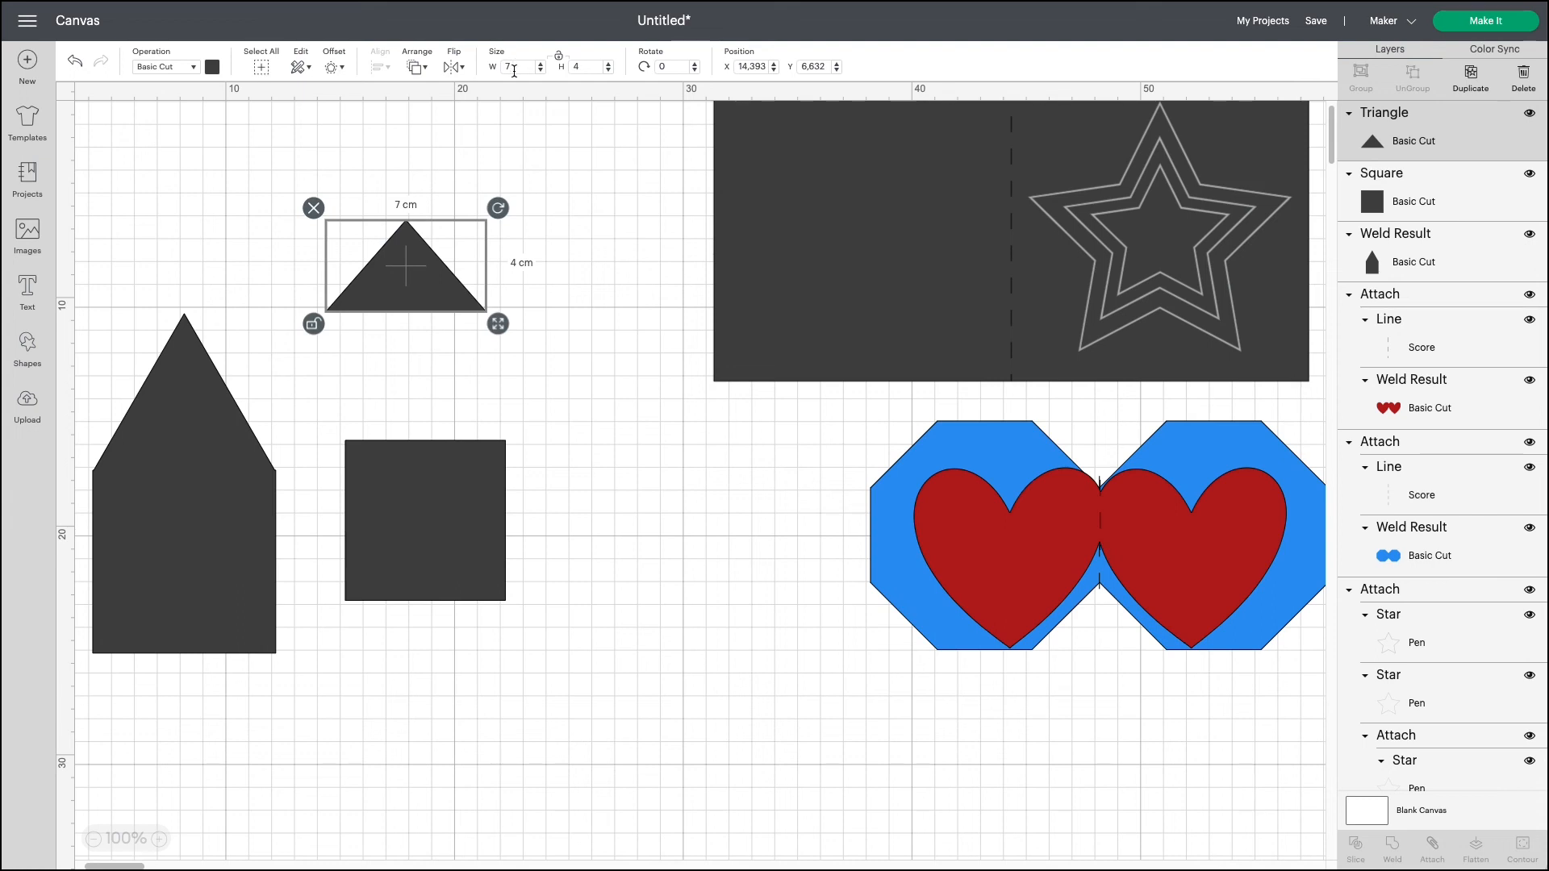
Place the flattened triangle on the 7 cm square's upper edge, centre the two horizontally, and nudge the triangle slightly down
drag(391, 261, 410, 388)
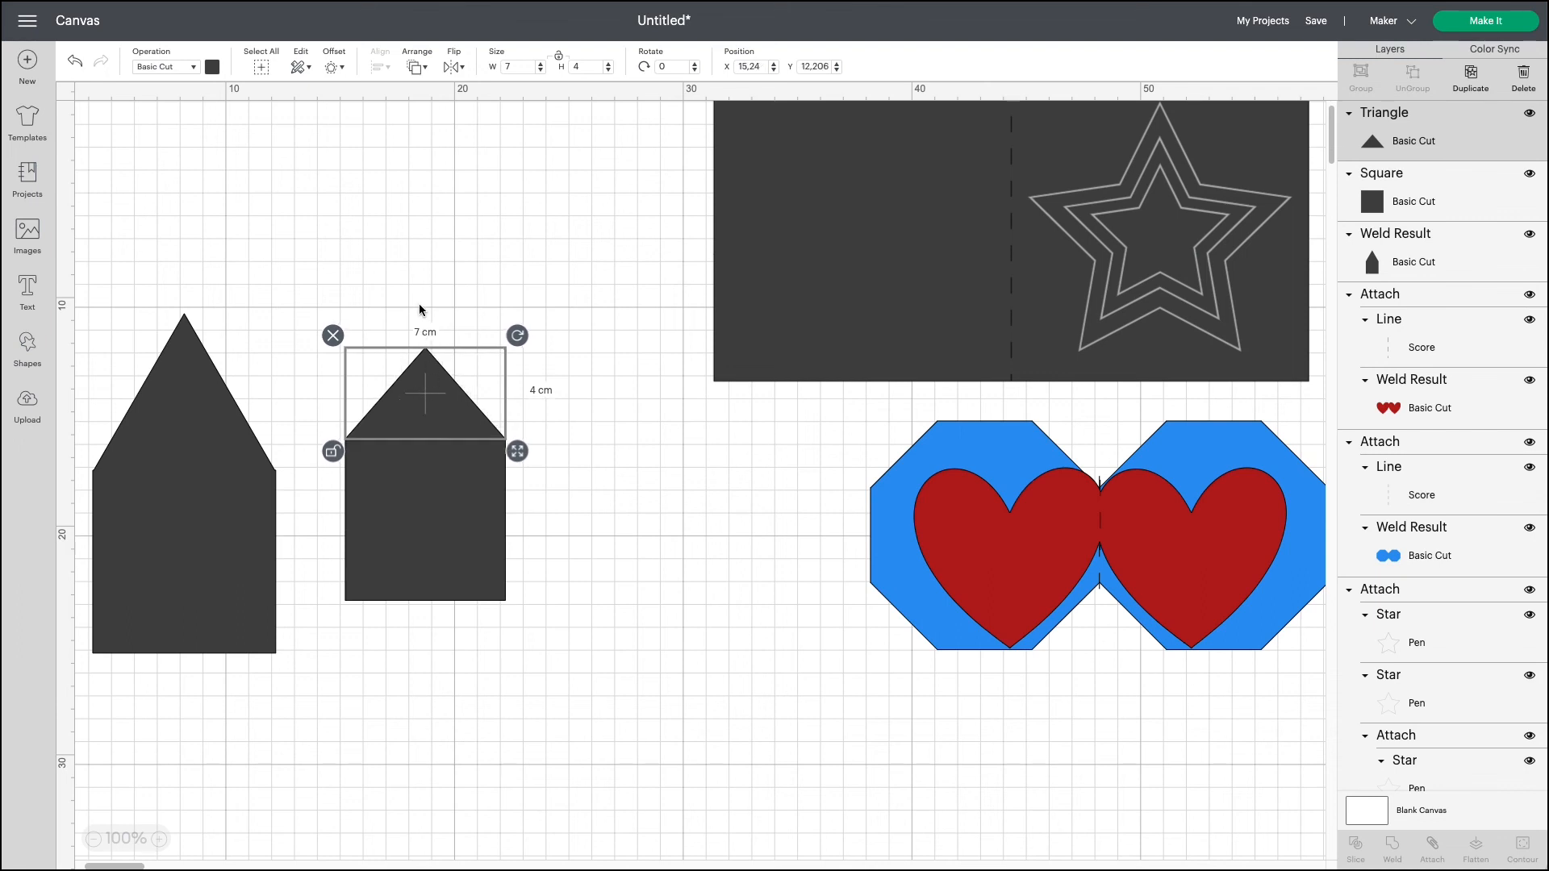
drag(421, 306, 547, 579)
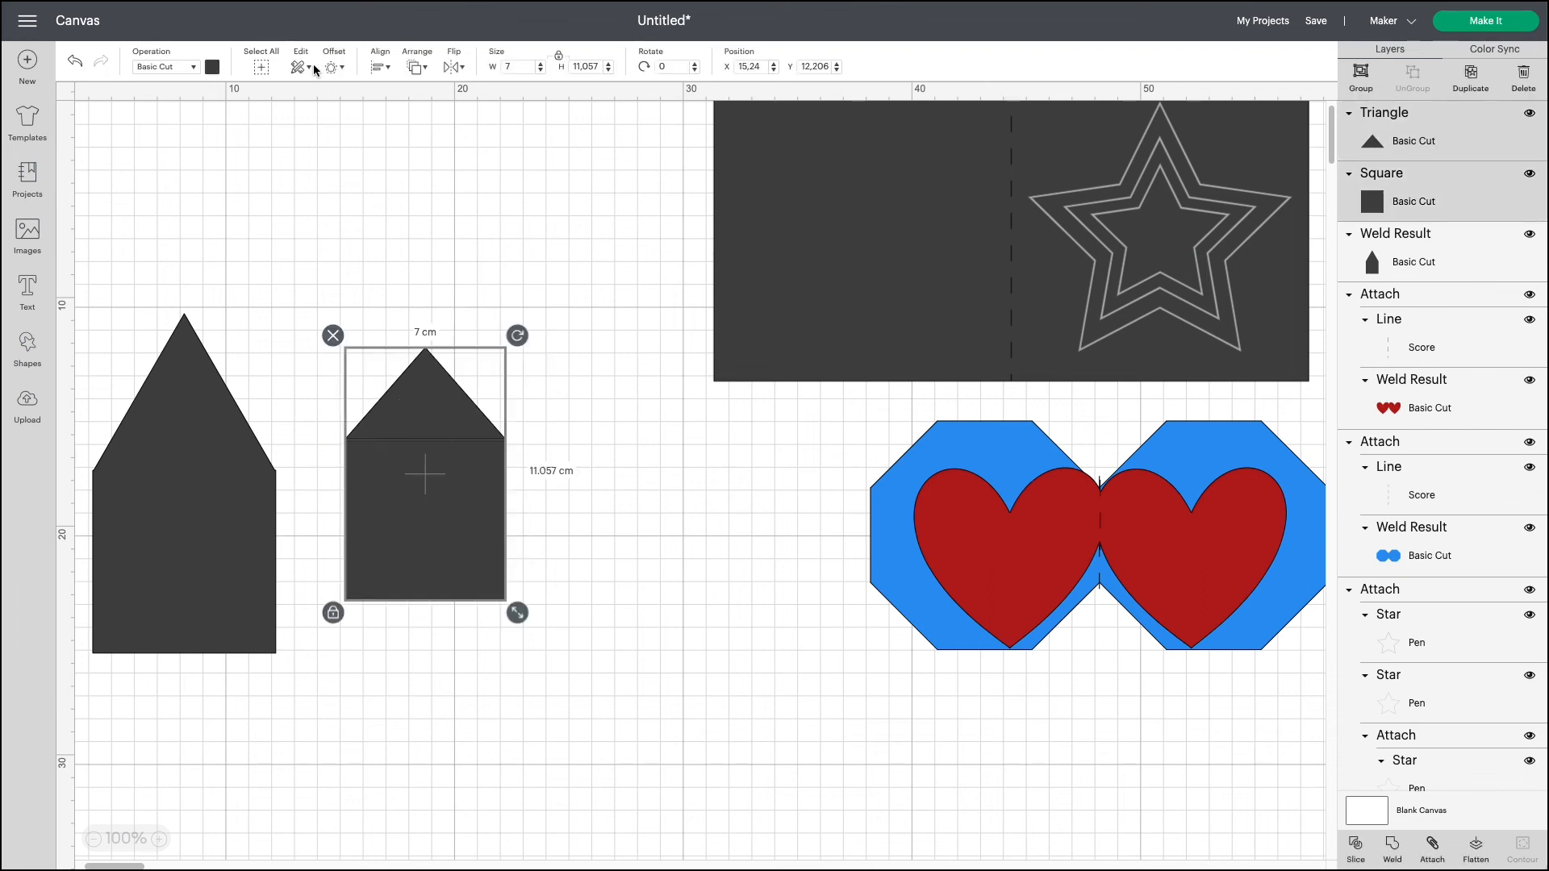
click(380, 68)
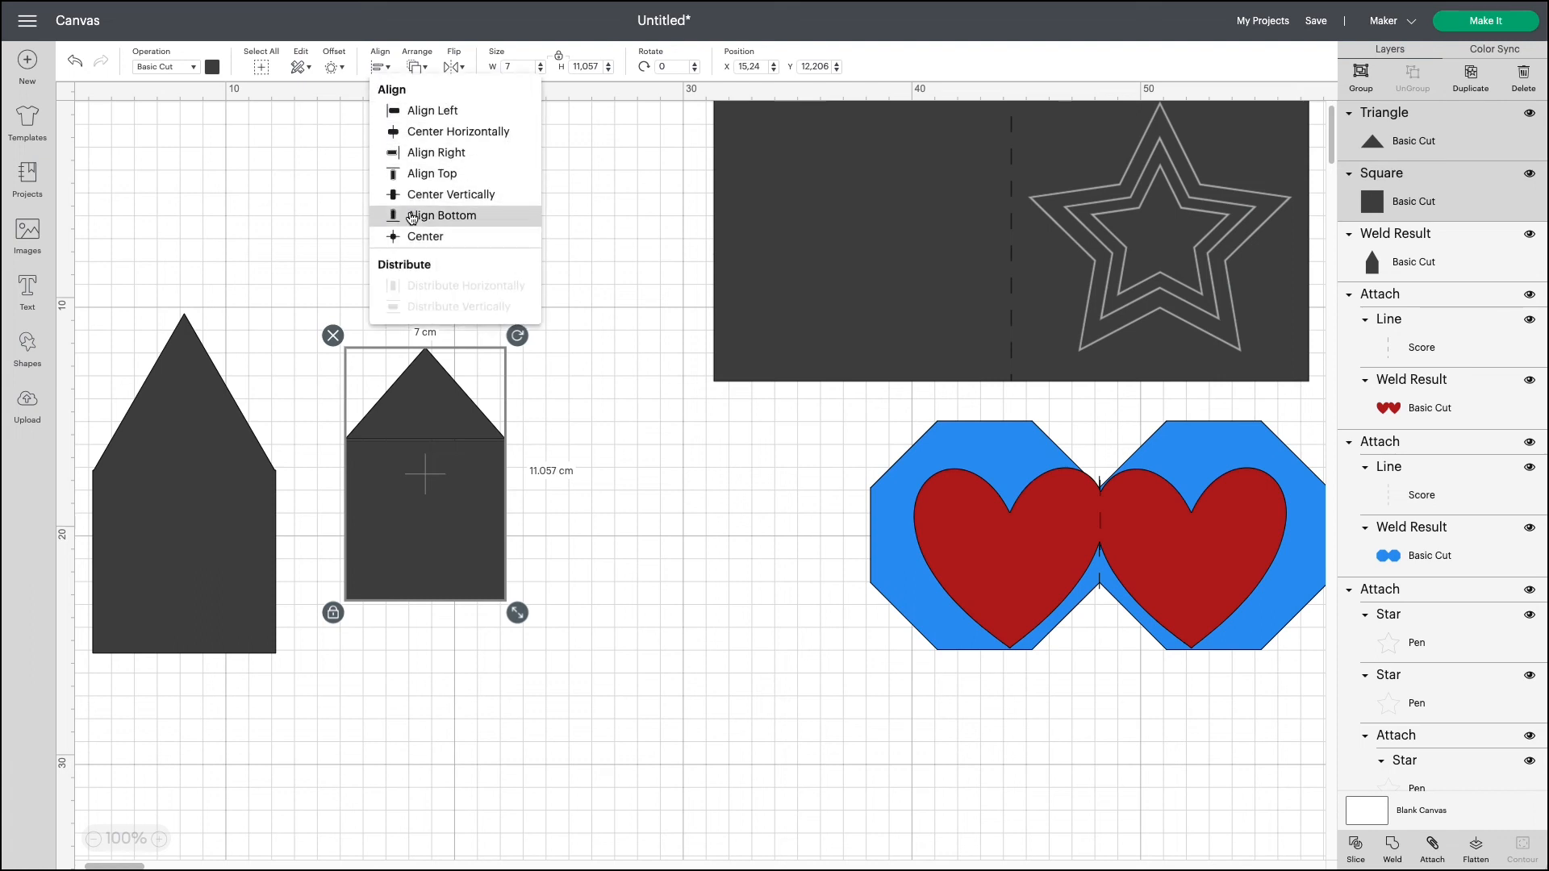
click(409, 135)
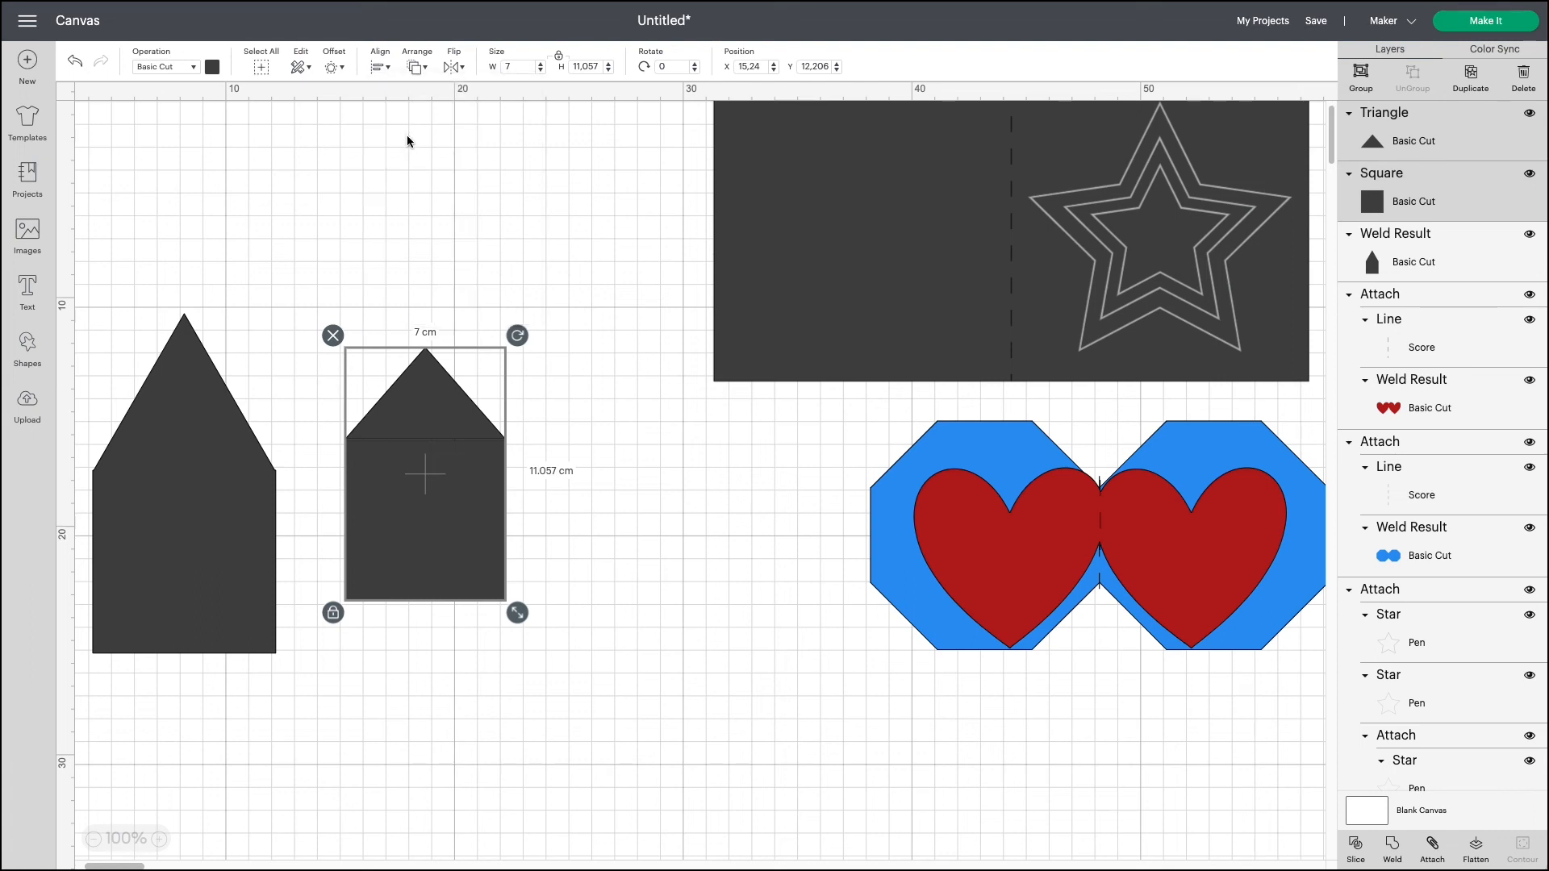
click(489, 306)
click(437, 411)
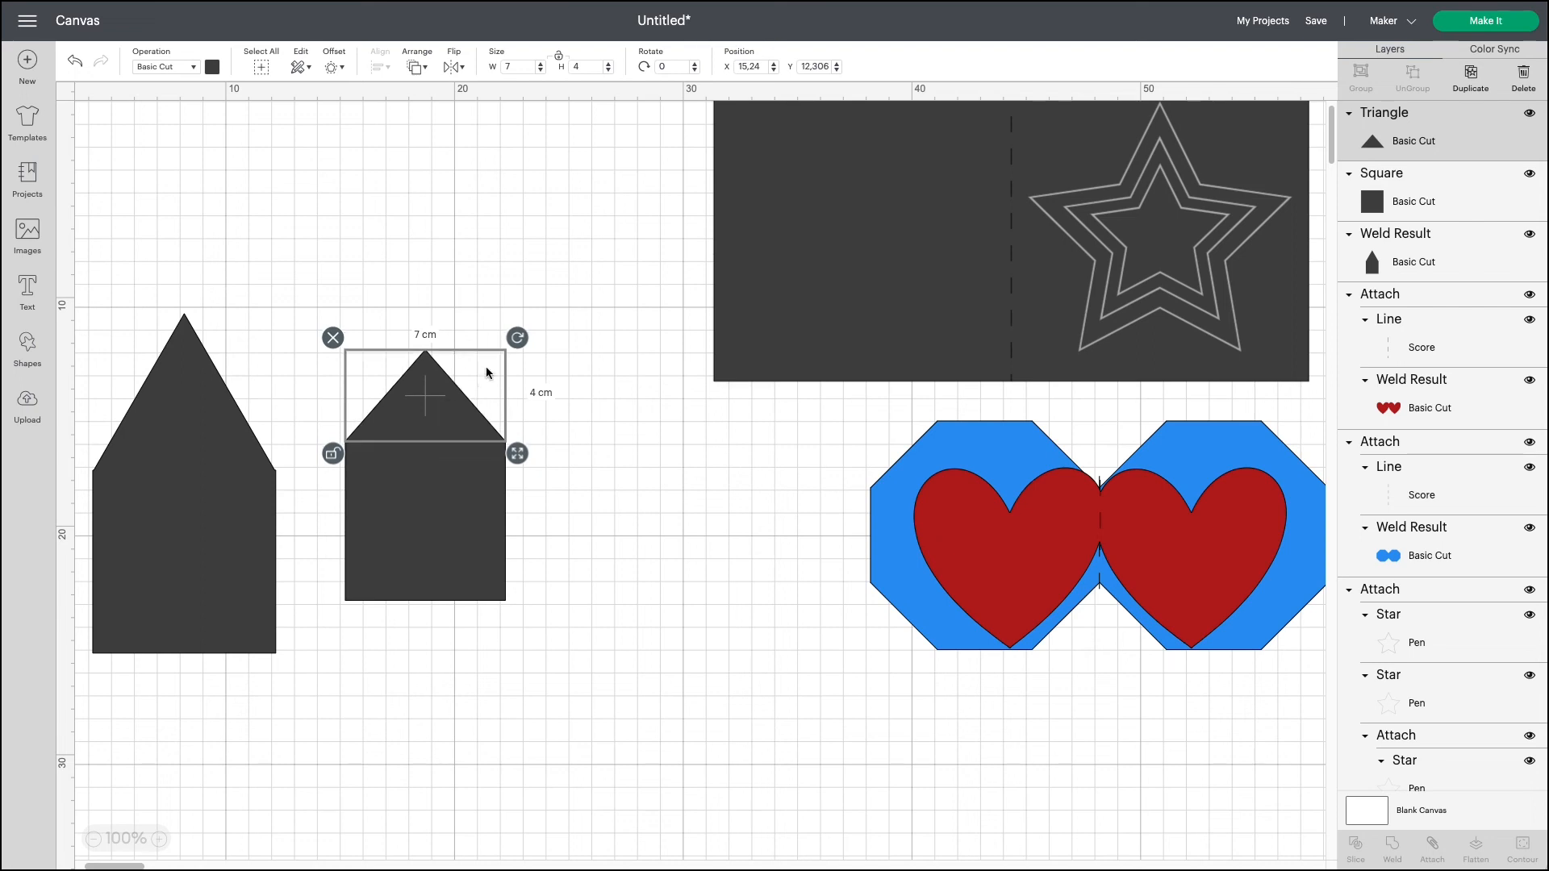
Weld the flattened triangle and the 7 cm square into a second, smaller house
click(572, 431)
drag(572, 433, 463, 446)
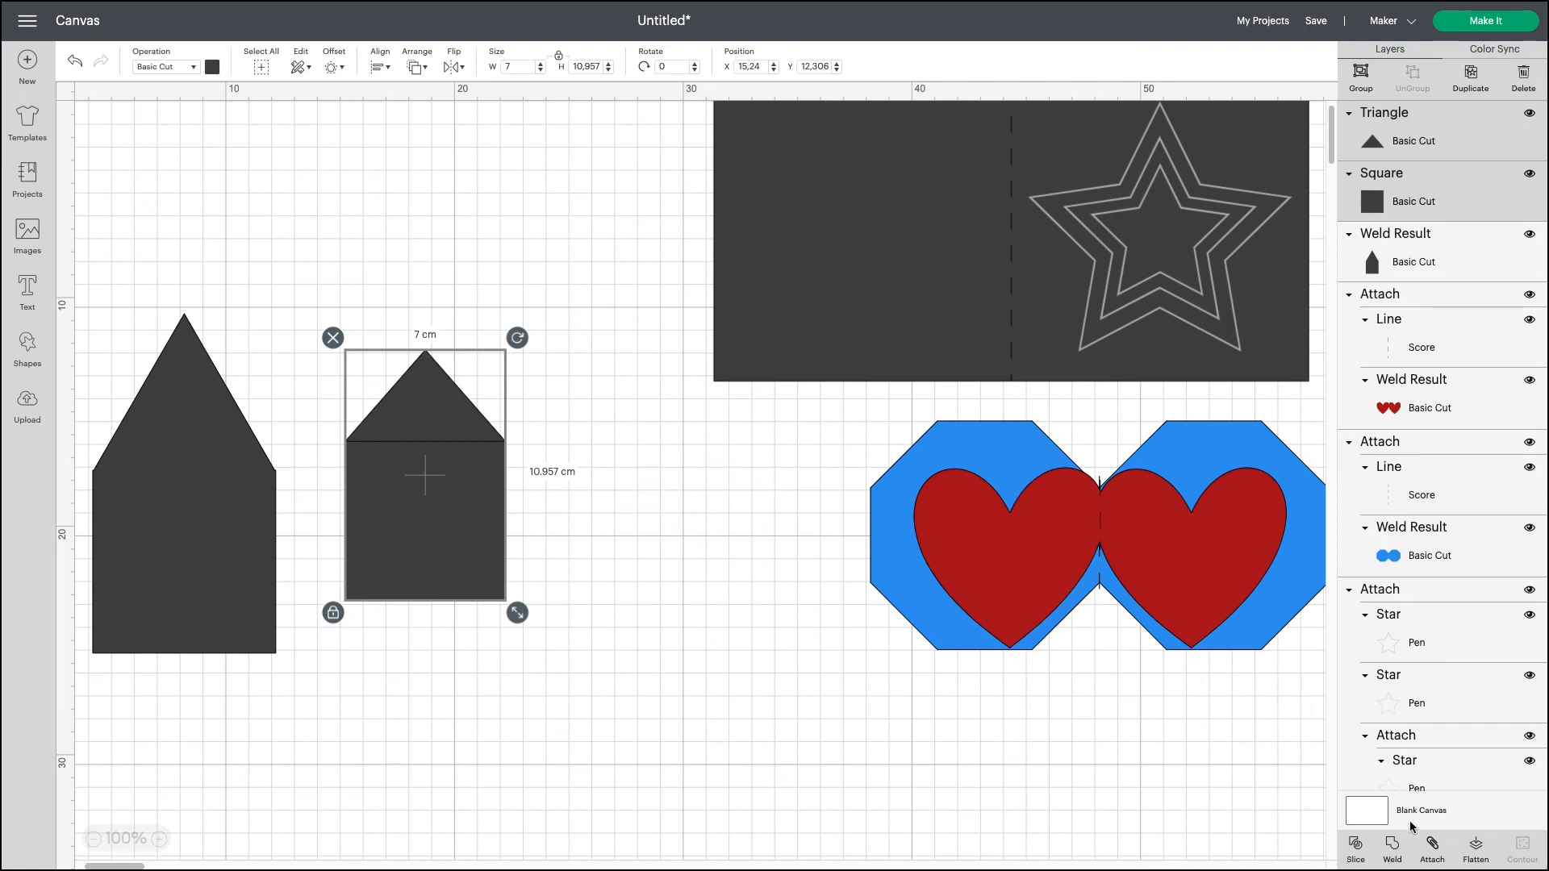
click(1397, 849)
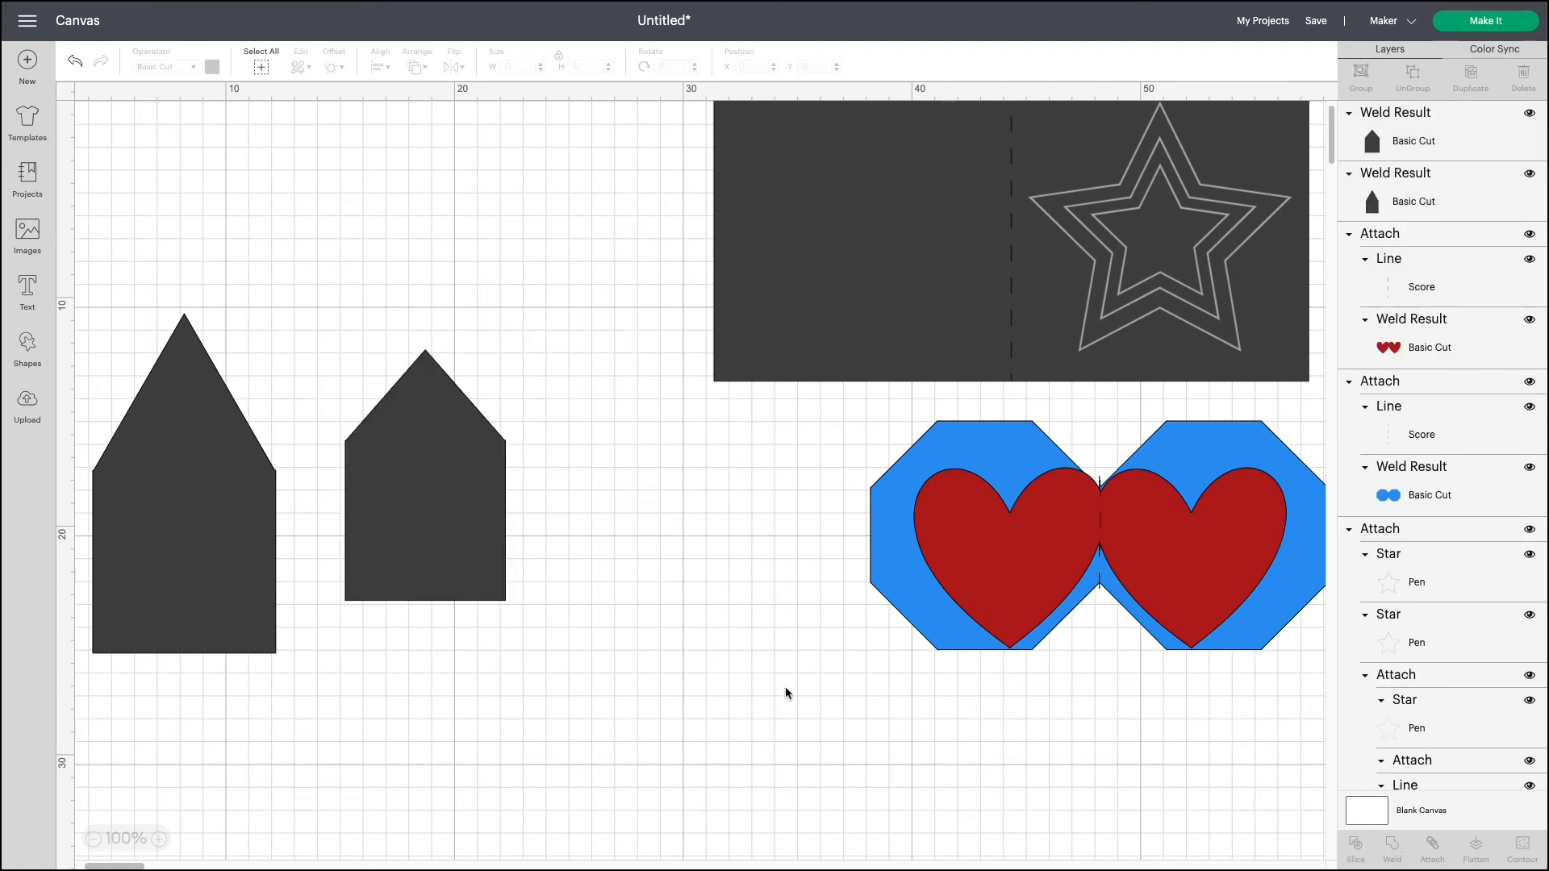
Place the smaller house flush against the taller house's right wall with their bases level
click(451, 556)
drag(451, 556, 386, 591)
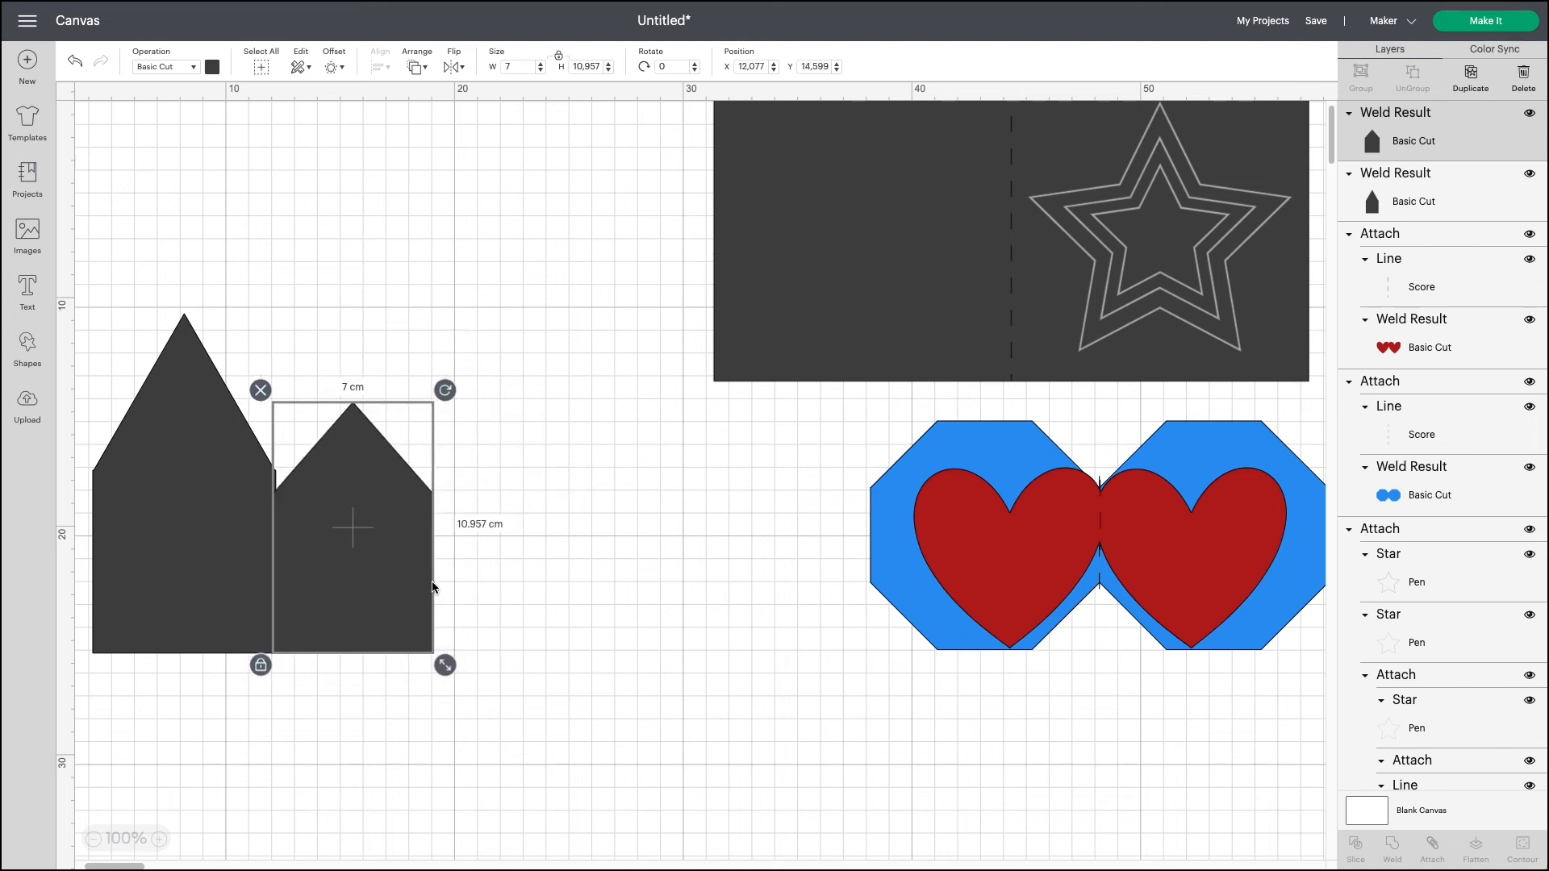
click(480, 583)
click(370, 501)
key(Right)
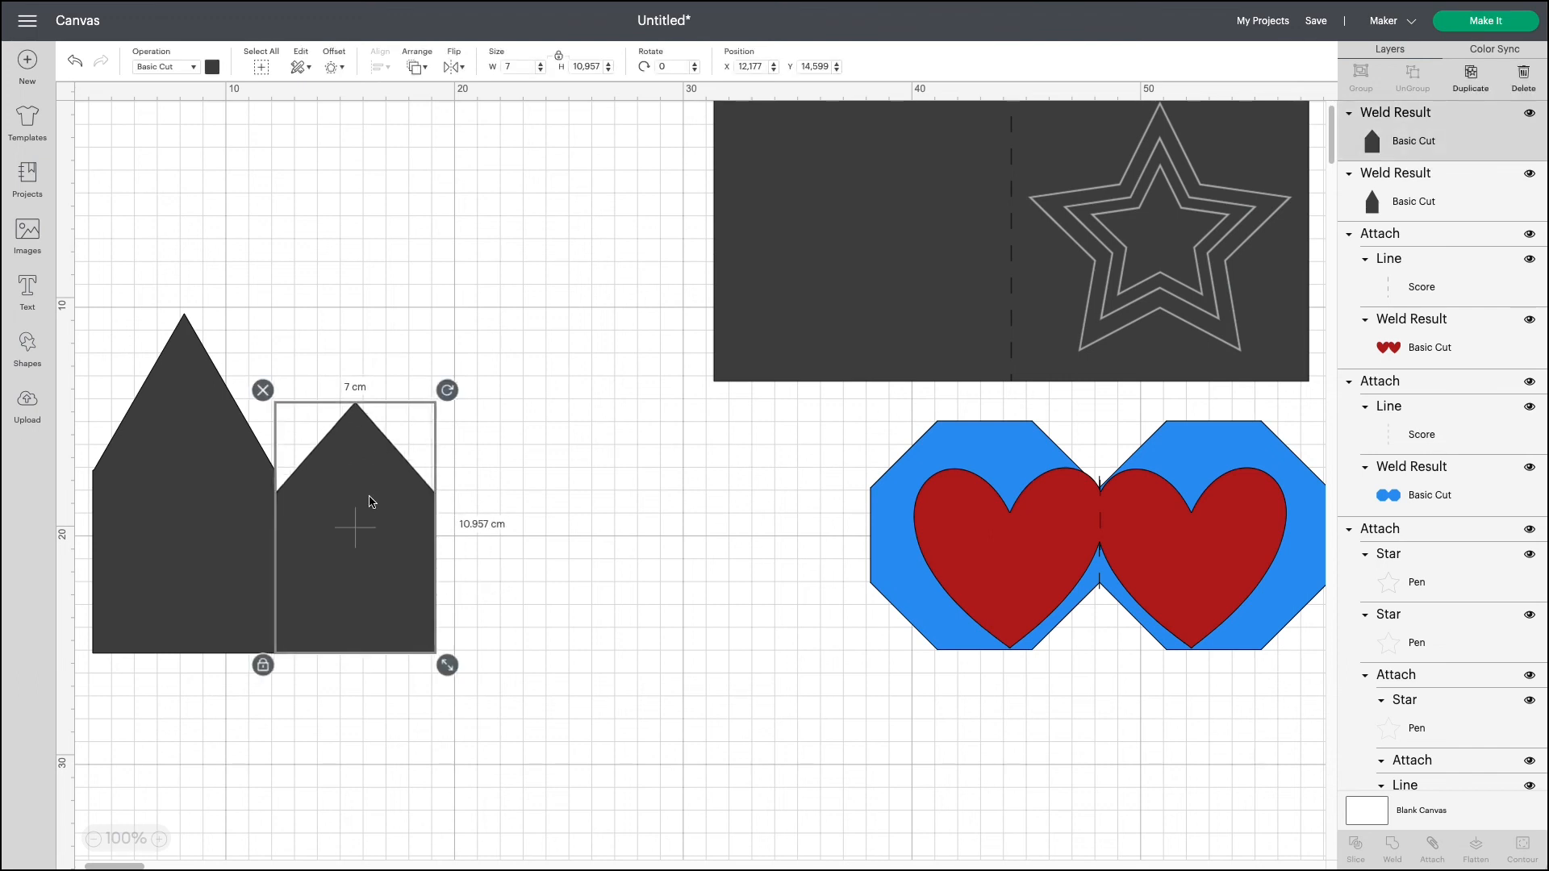
click(467, 515)
Align the two houses along their bottom edges and weld them into a single shape
drag(477, 569, 178, 473)
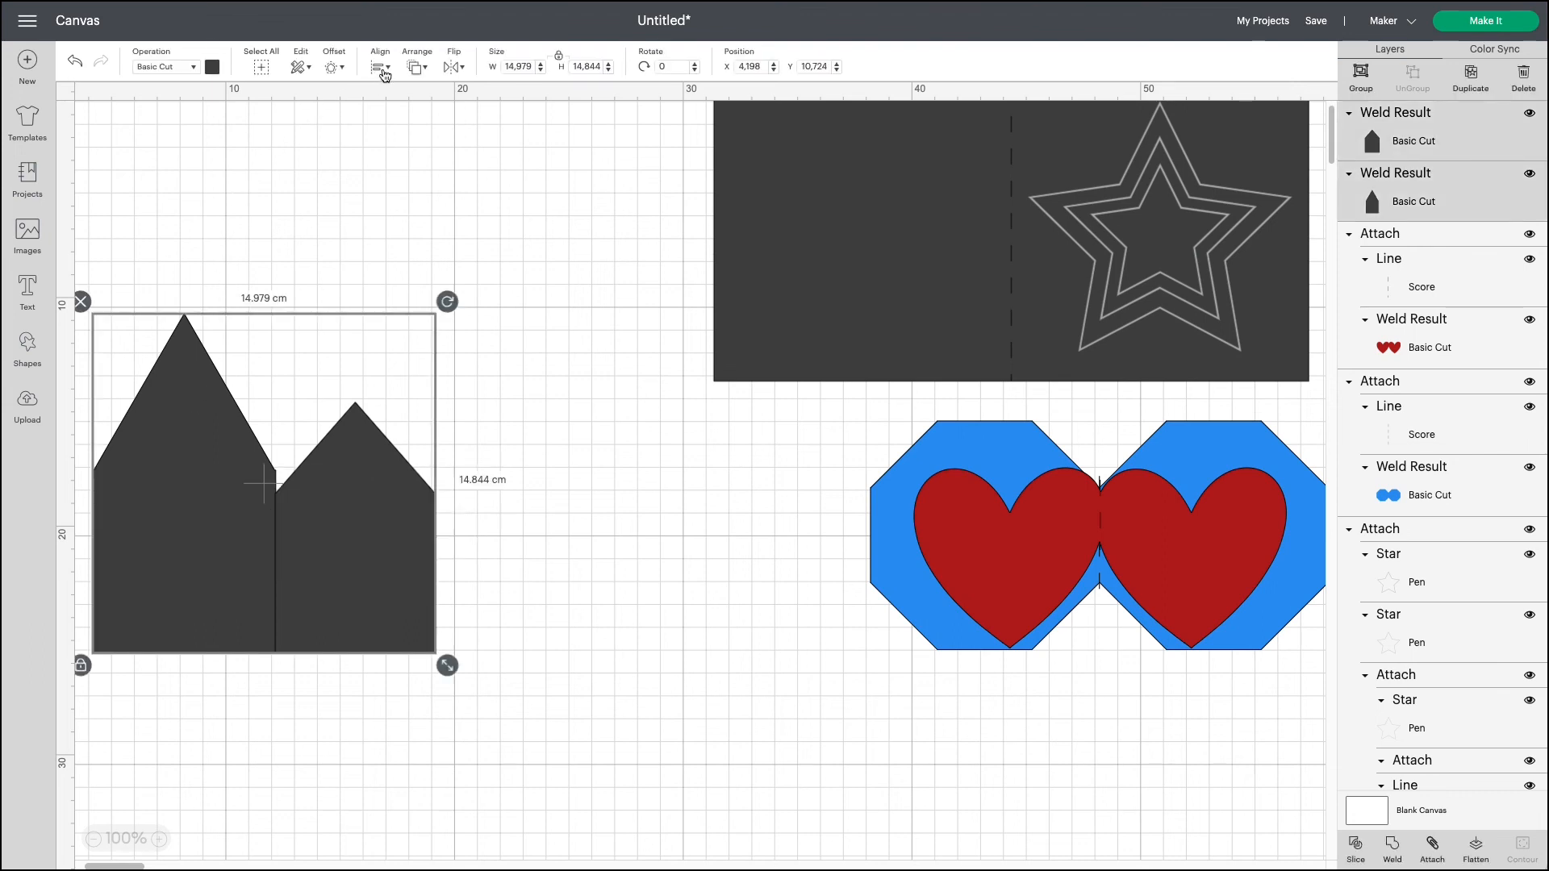
click(380, 68)
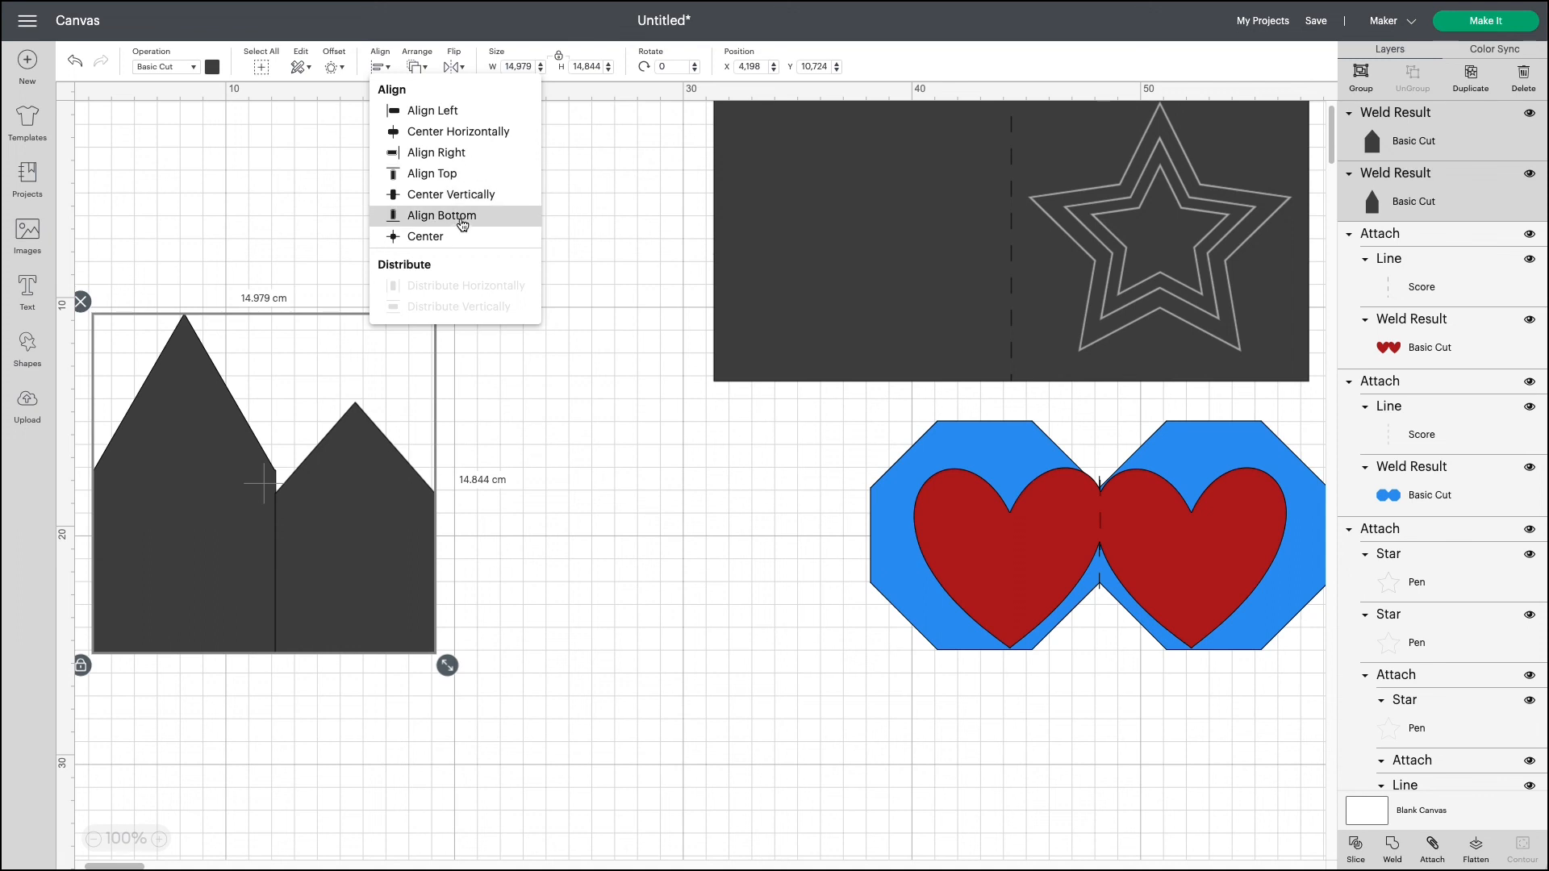
click(443, 216)
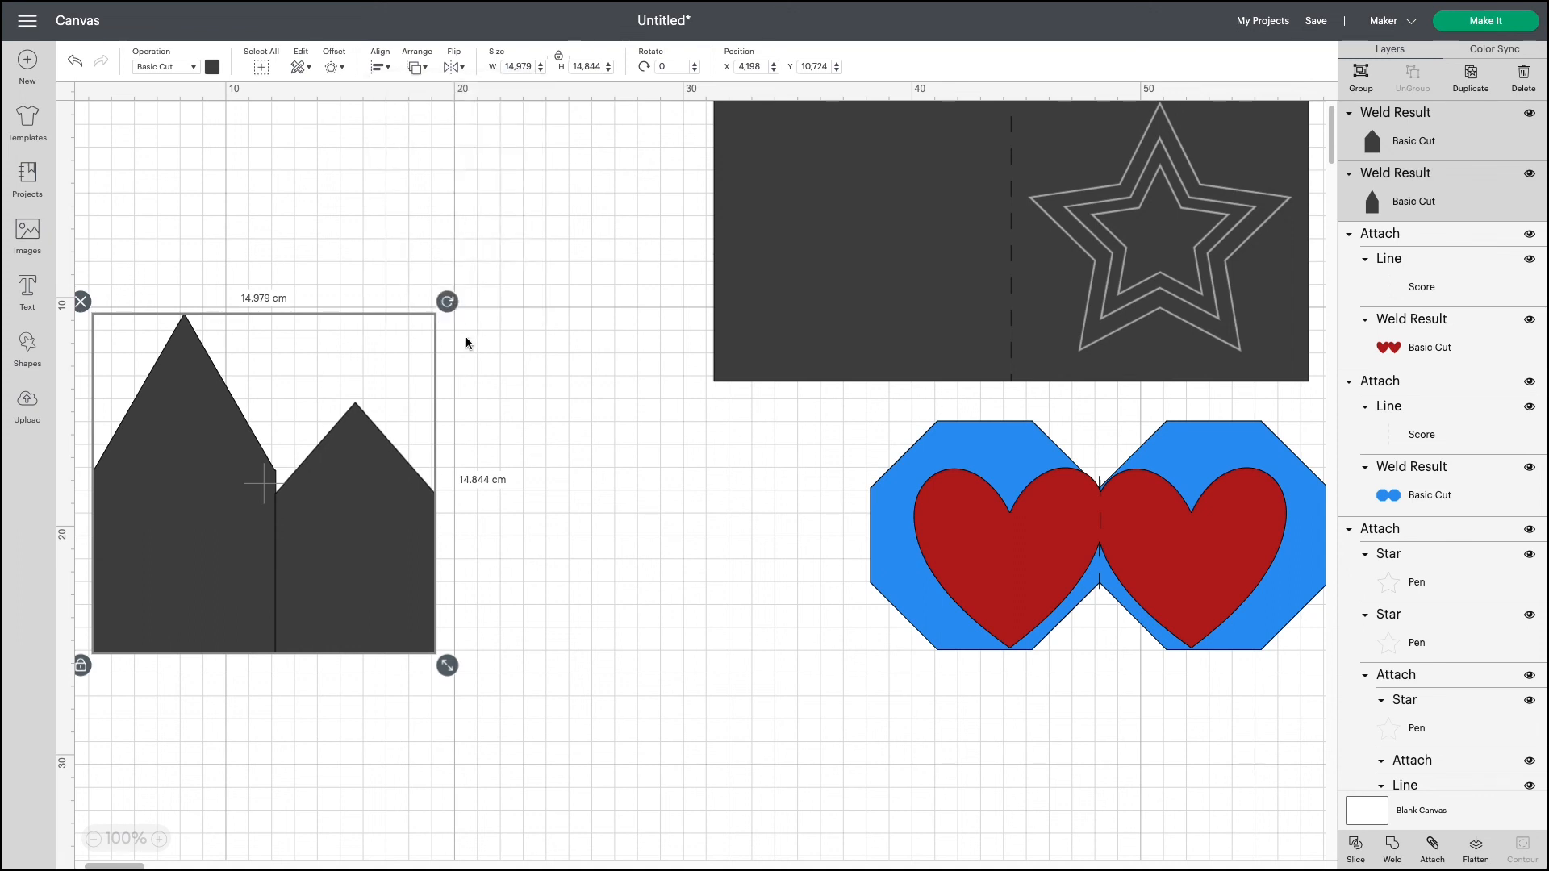
scroll(257, 452, up, 1)
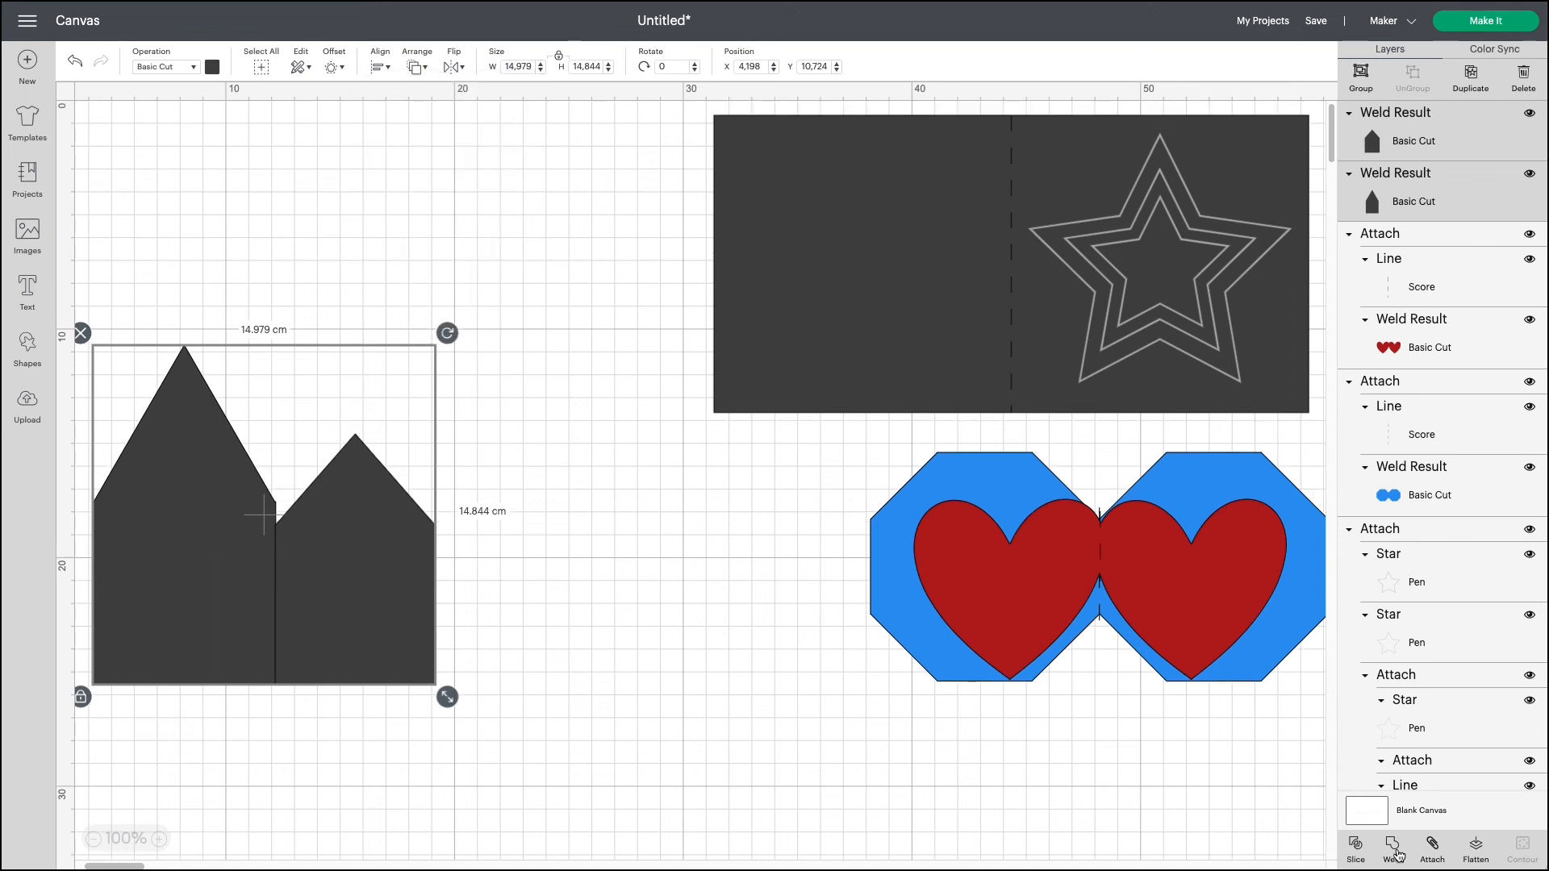
click(1394, 848)
Scale the welded houses proportionally to about 12.95 × 12.83 cm and move them down to free the space above
drag(275, 601, 391, 560)
drag(565, 650, 516, 611)
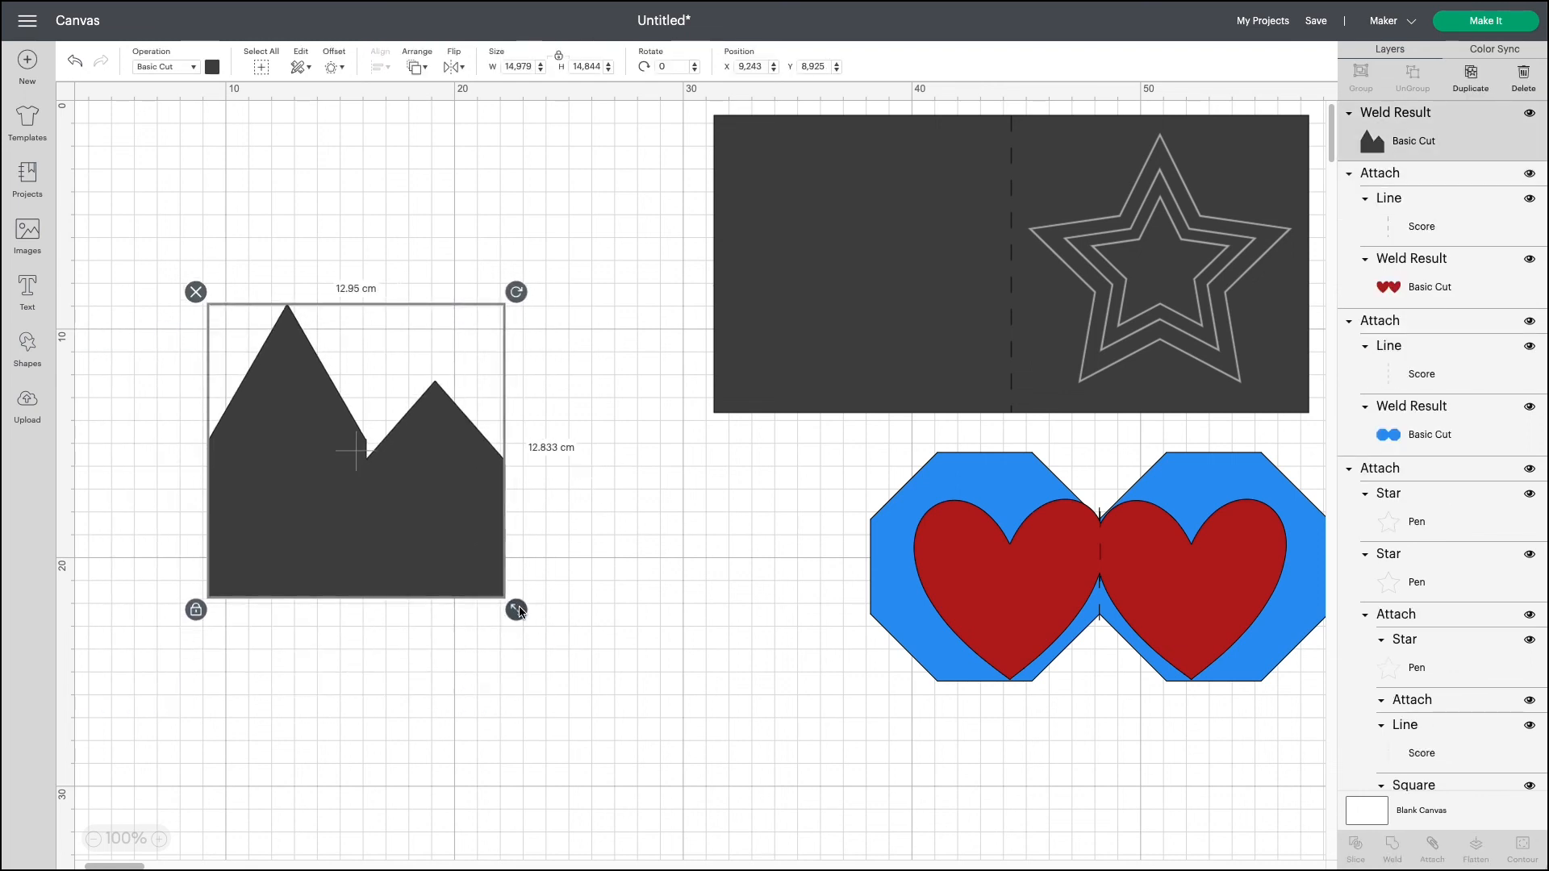
drag(460, 560, 557, 790)
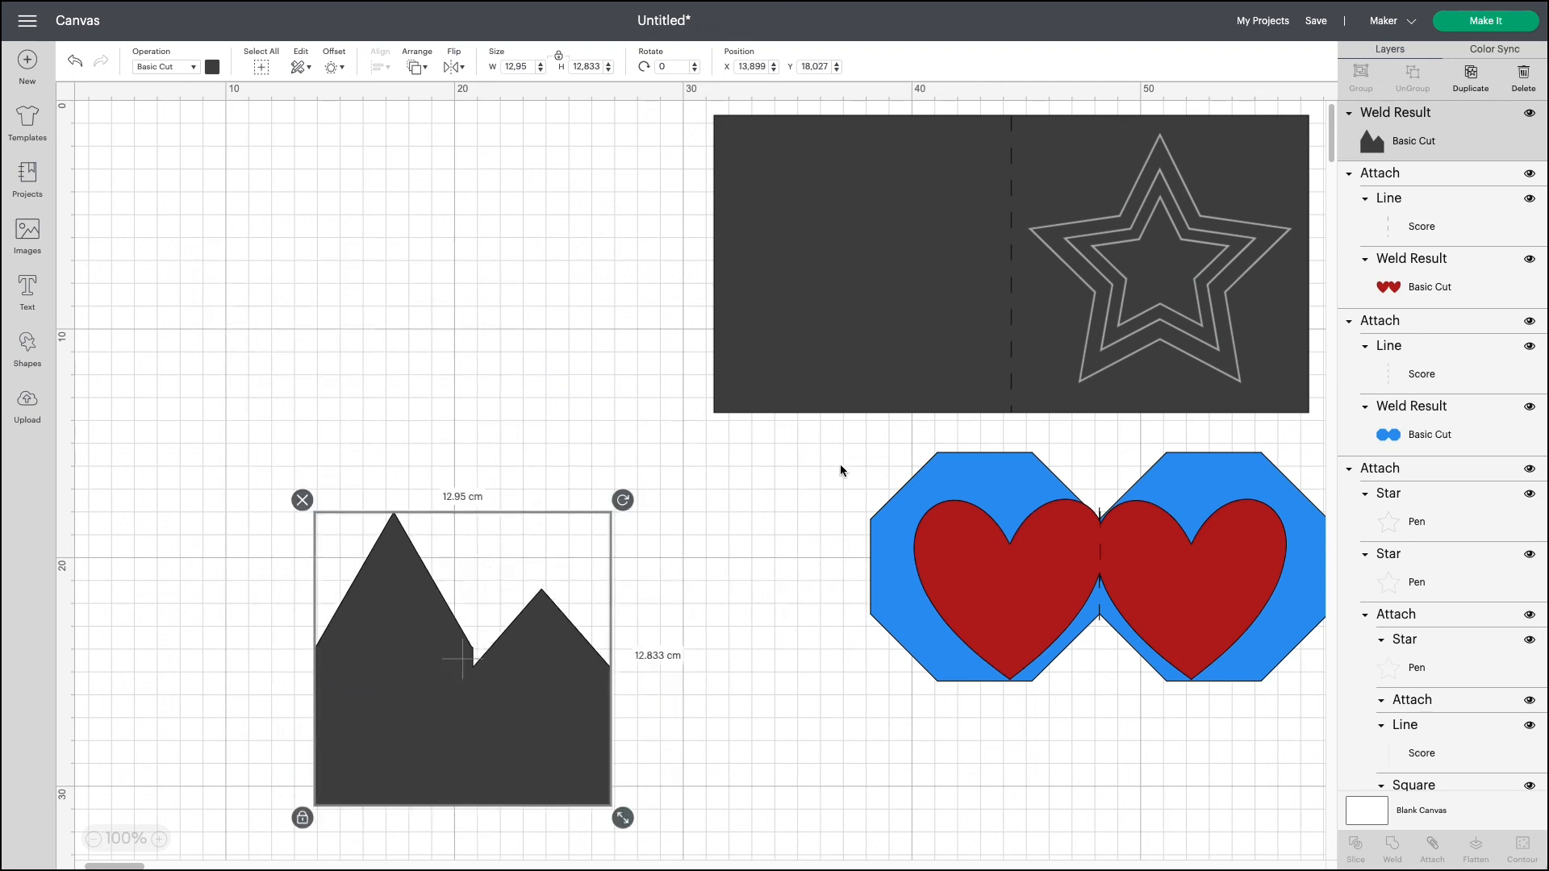
Arrange the four designs without overlap: star card above the houses, octagon card beside the star card, and heart card below the octagons
drag(873, 333, 375, 357)
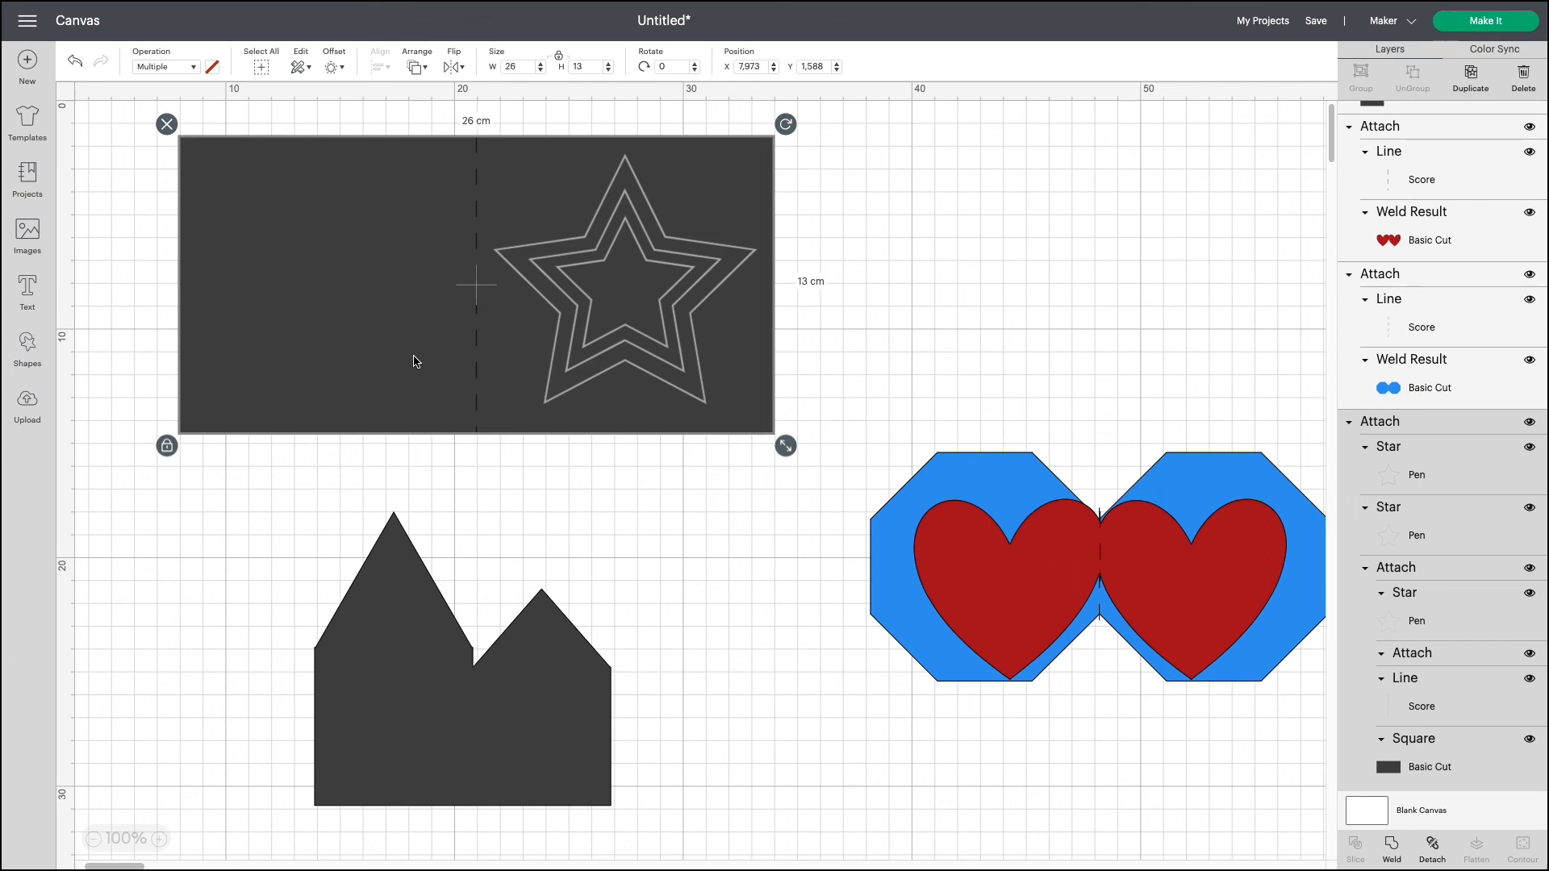
drag(981, 453, 919, 190)
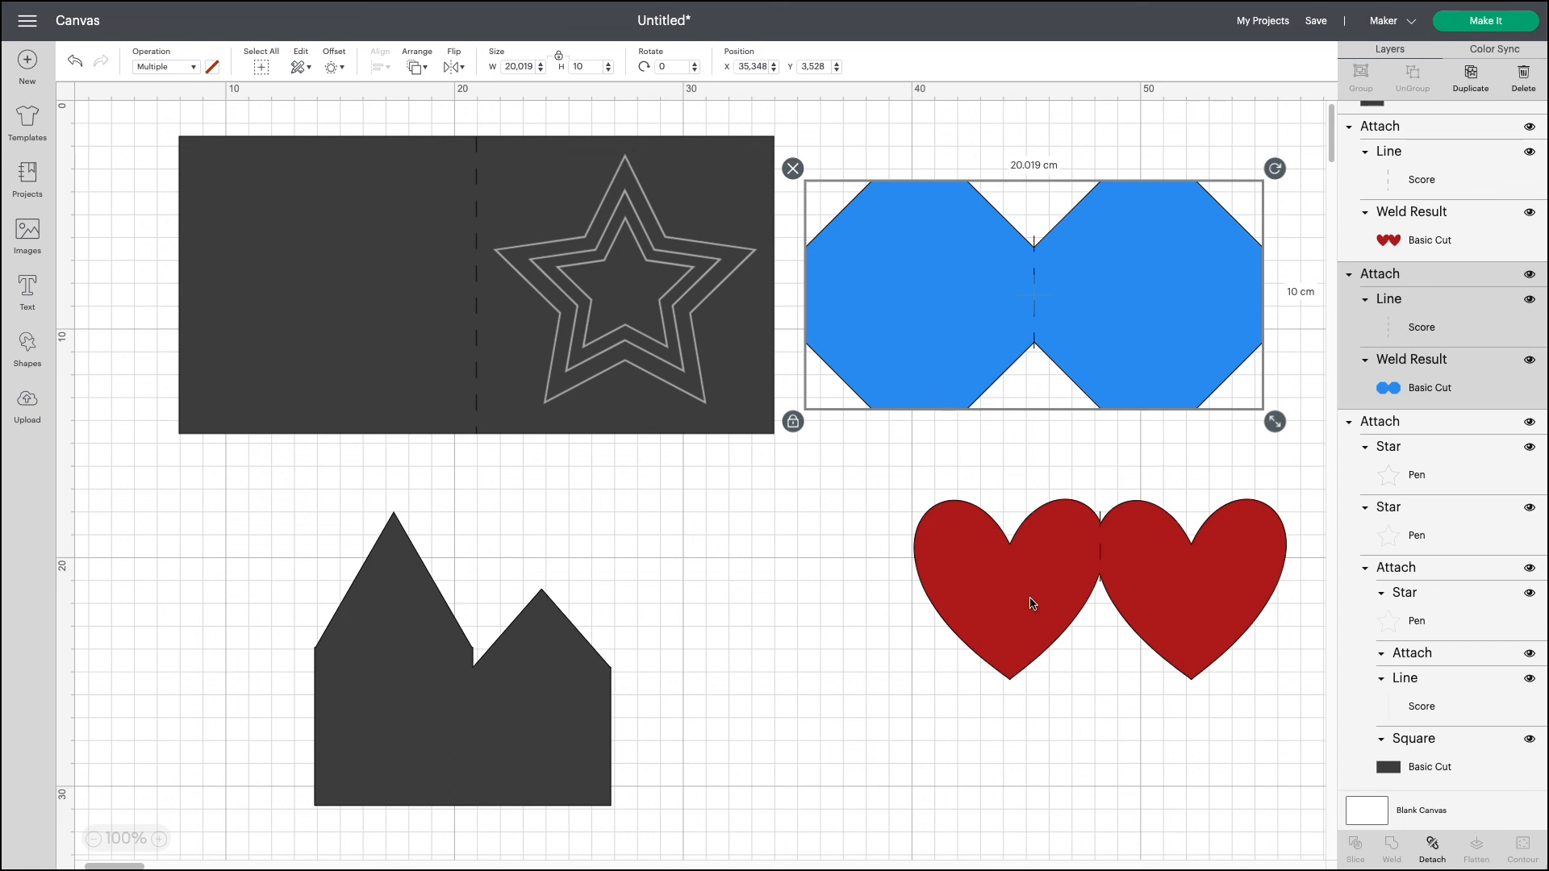
drag(1031, 604, 916, 531)
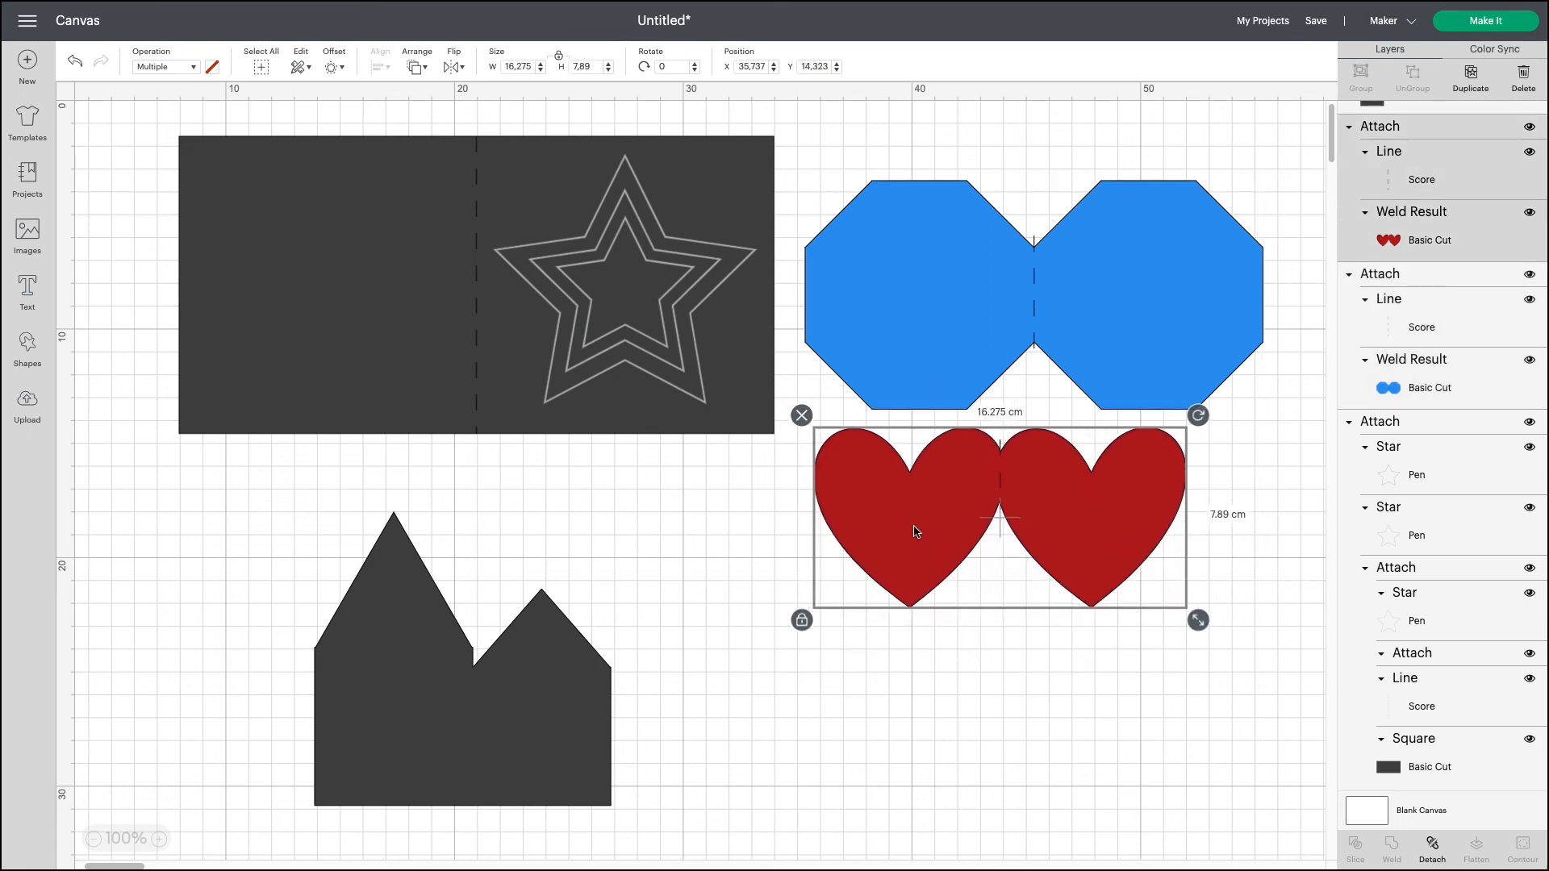
drag(578, 772, 396, 715)
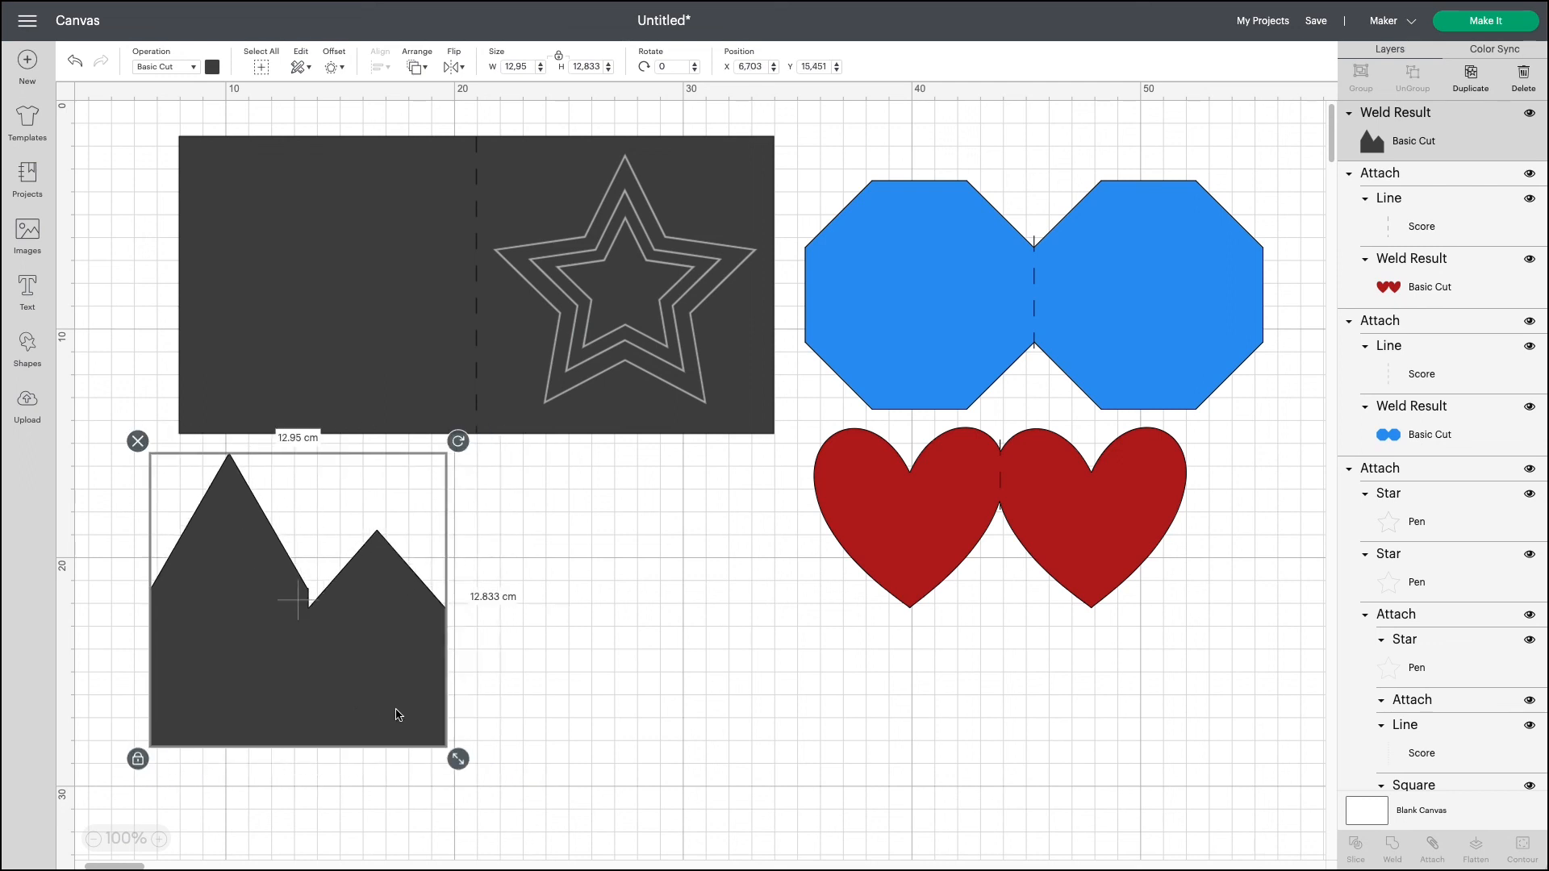